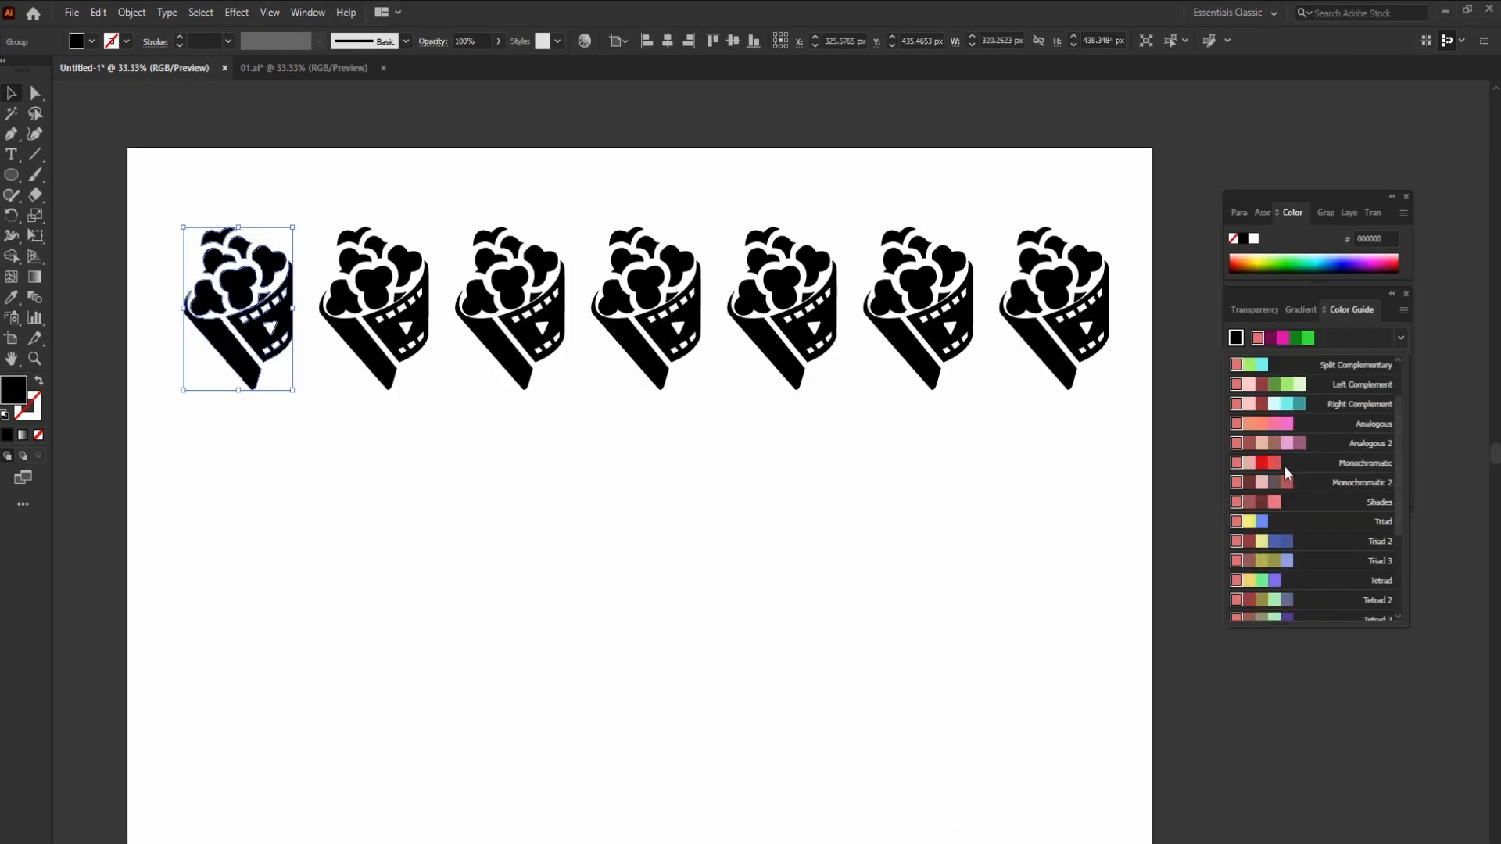
Apply the Monochromatic harmony rule and fill the first three popcorn icons with successively lighter reds, using E51717 for the second.
left_click(1285, 468)
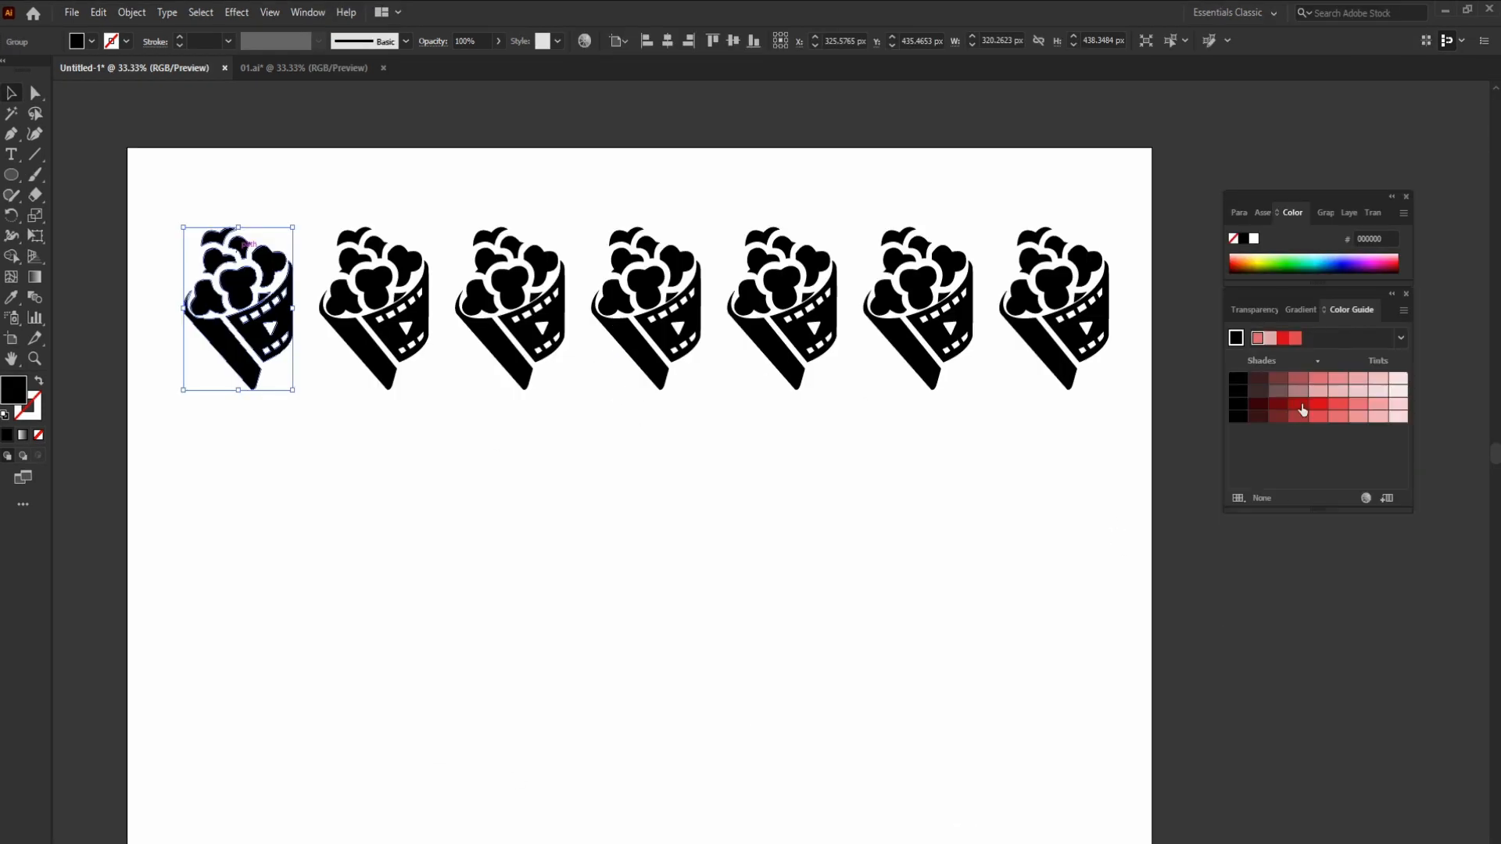
left_click(1298, 405)
key("ctrl+alt+bracketright")
left_click(1318, 405)
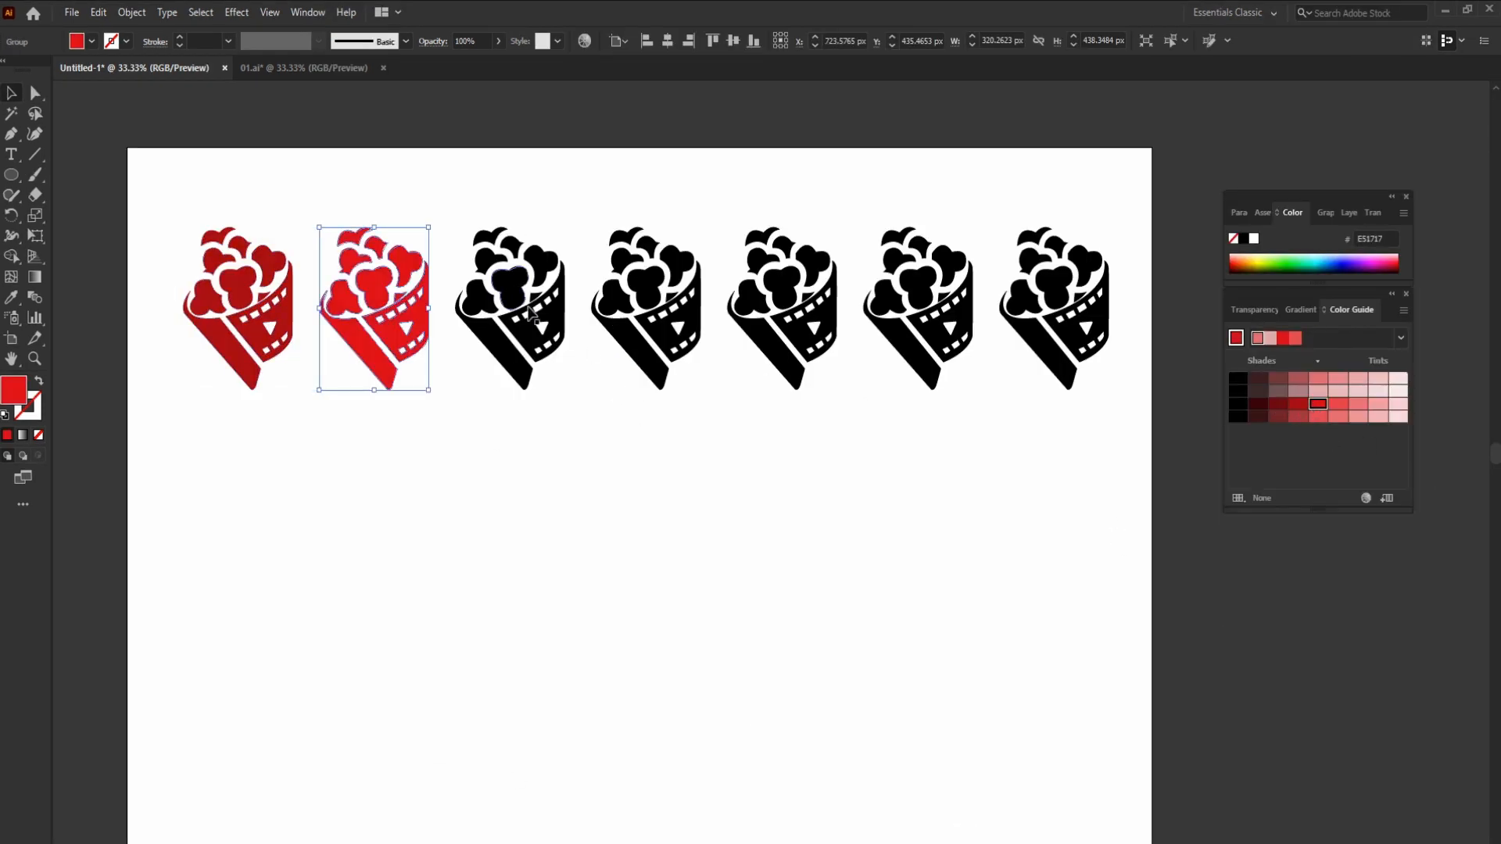
key("ctrl+alt+bracketright")
left_click(1338, 405)
Fill the remaining four popcorn icons with successively lighter pink tints, using EF7474 for the fourth and F5A2A2 for the fifth.
key("ctrl+alt+bracketright")
left_click(1358, 405)
key("ctrl+alt+bracketright")
left_click(1377, 405)
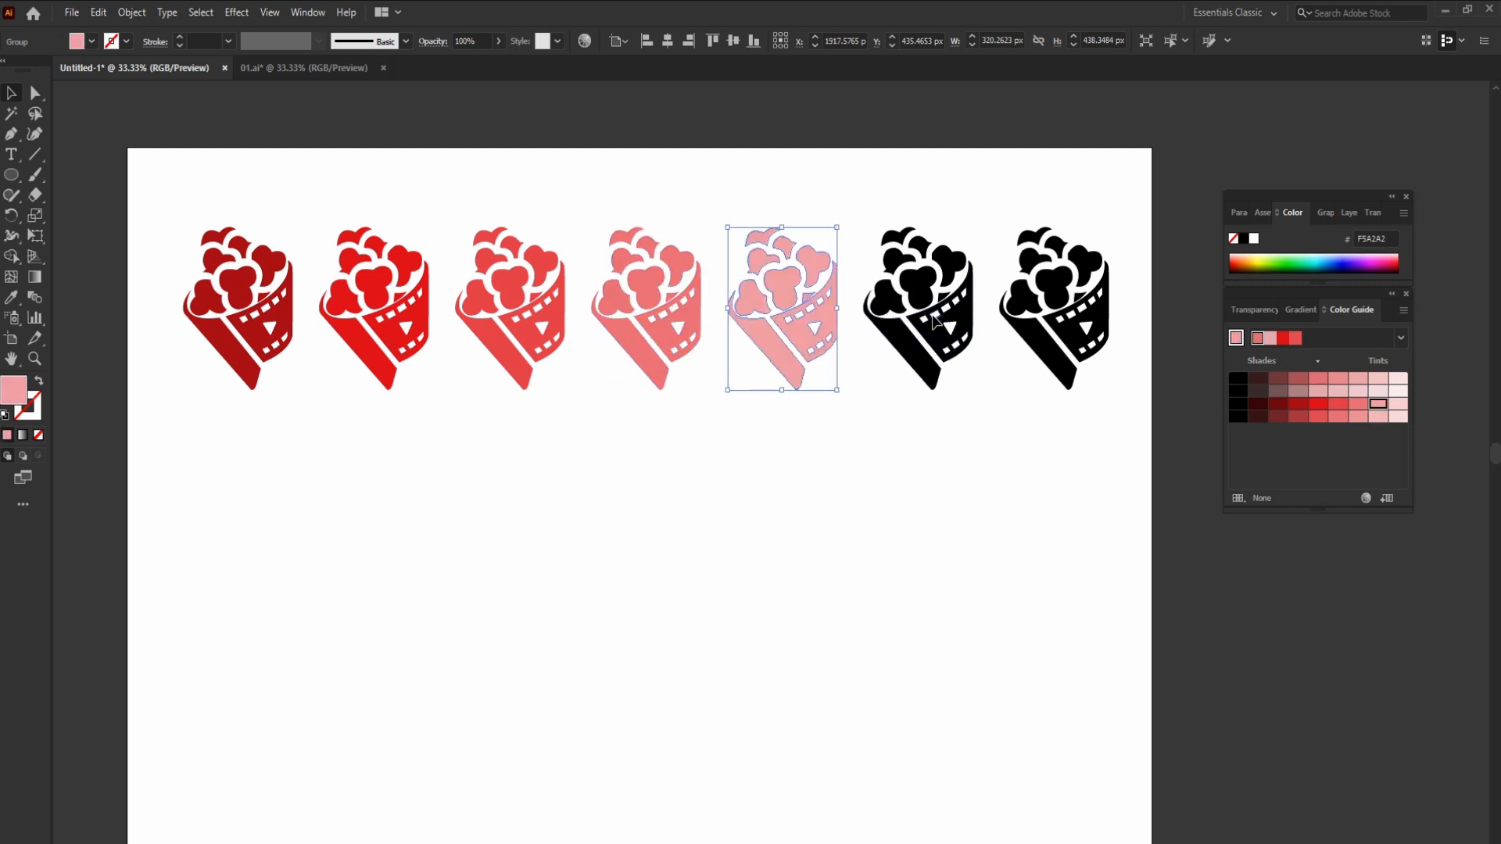
key("ctrl+alt+bracketright")
left_click(1396, 403)
key("ctrl+alt+bracketright")
left_click(1397, 417)
left_click(899, 477)
left_click(613, 312)
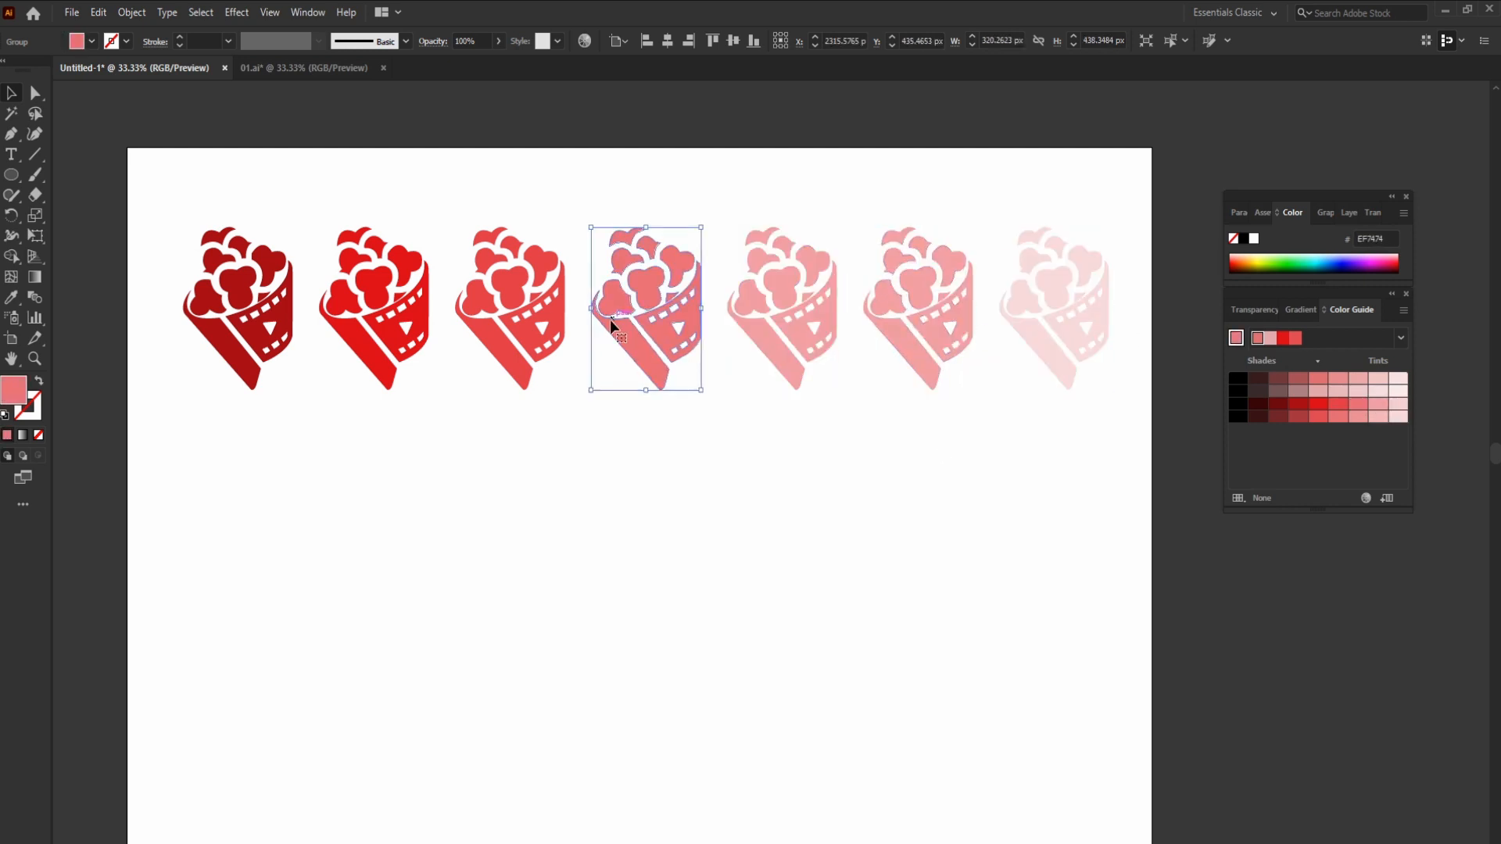
left_click(376, 297)
left_click(238, 293)
scroll(576, 457, "up", 1)
left_click(781, 340)
Increase the gradient ring's stroke weight to 327 pt and apply the gradient along the stroke.
left_click(486, 333)
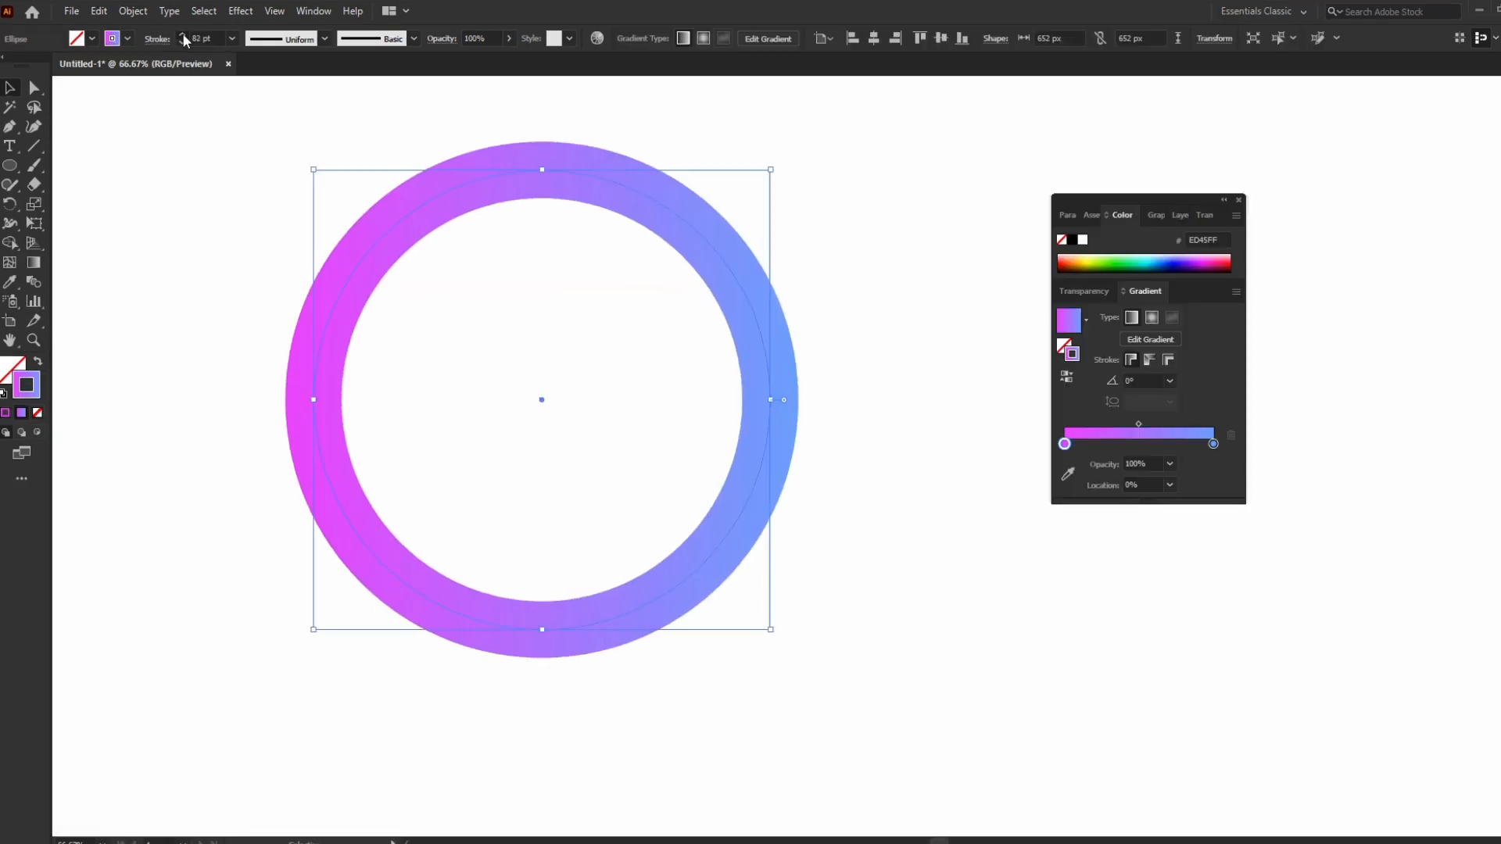
left_click(182, 36)
left_click(183, 36)
left_click(182, 36)
left_click(182, 36)
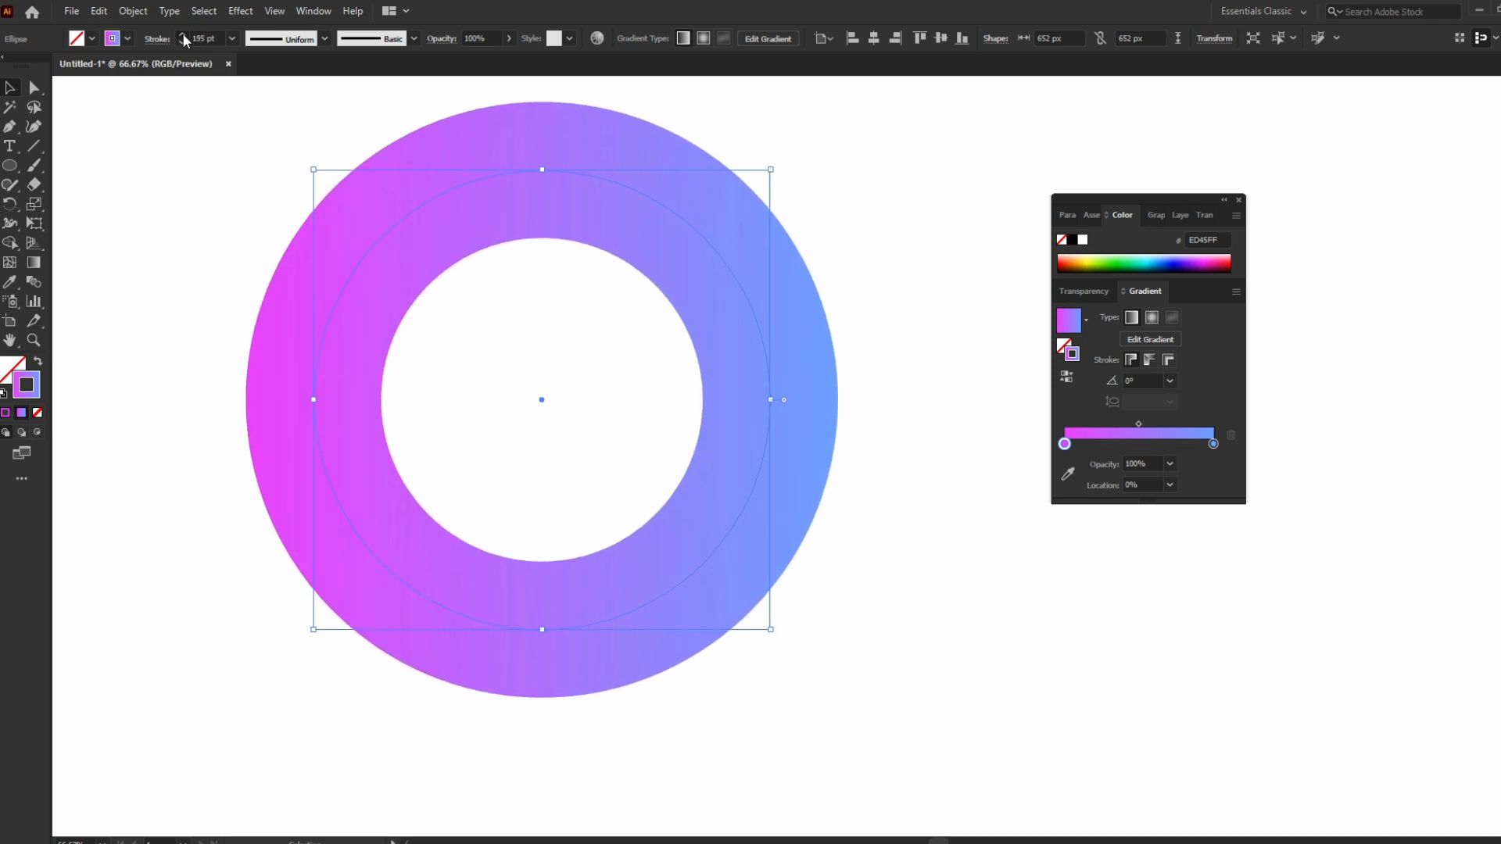
left_click(183, 36)
left_click(182, 36)
left_click(182, 36)
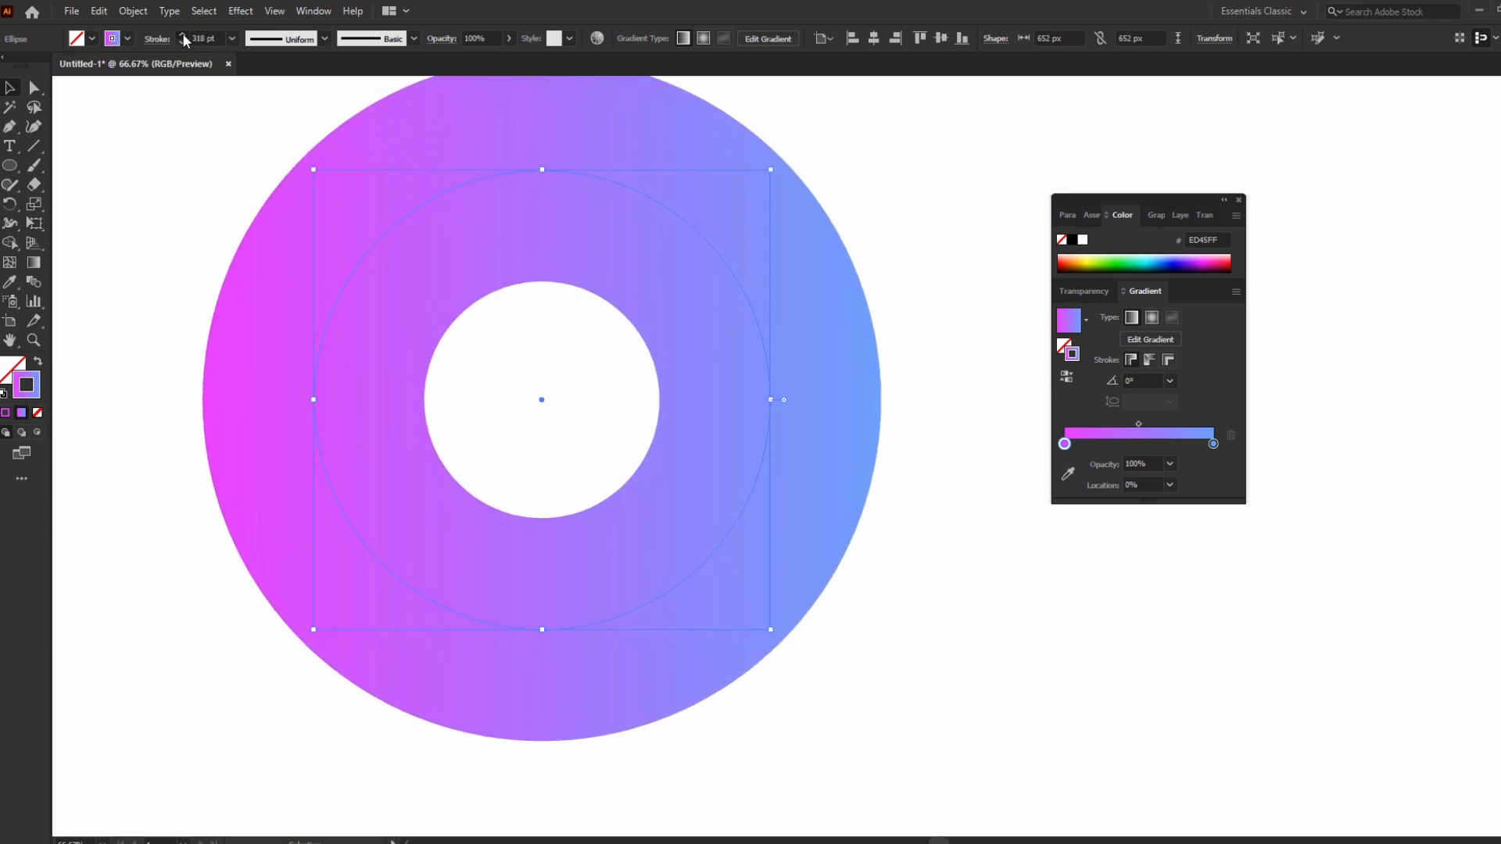
scroll(902, 507, "up", 4)
scroll(859, 411, "down", 3)
scroll(861, 411, "up", 1)
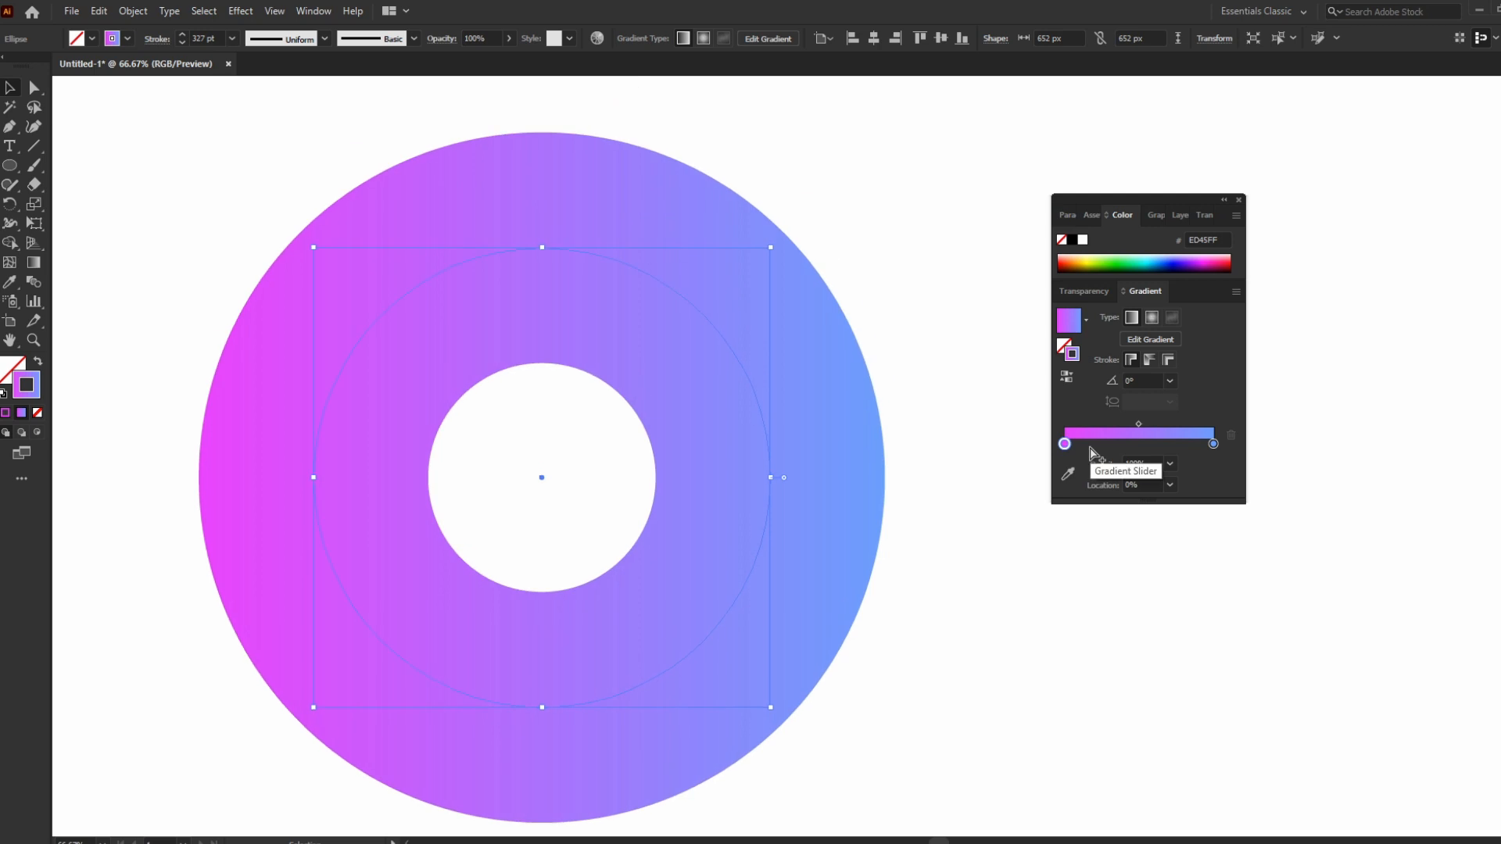
left_click(1149, 359)
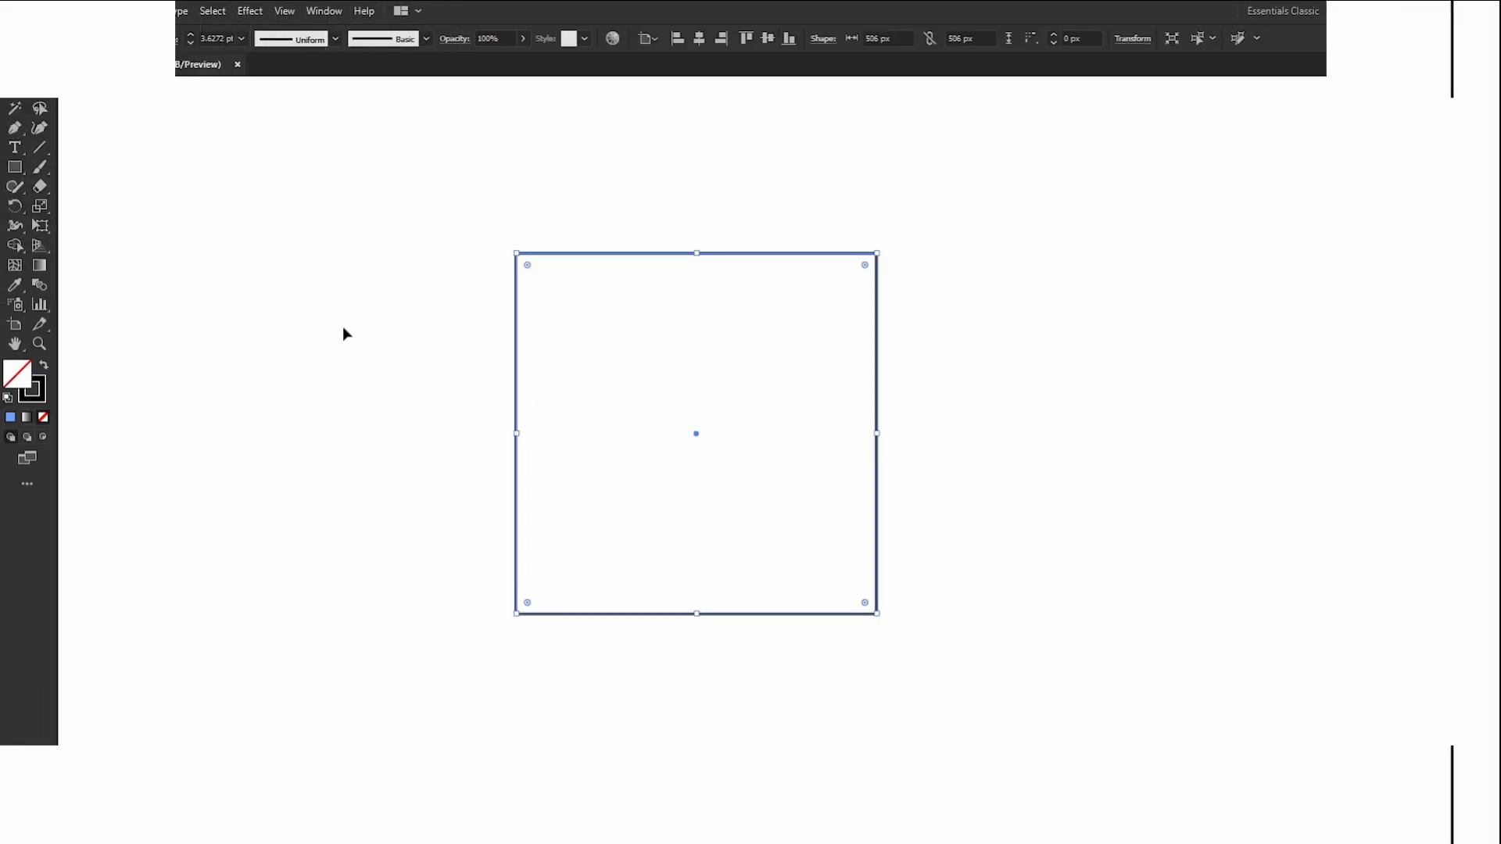
Select the whole square to examine its live corner handles.
left_click_drag(403, 212, 945, 657)
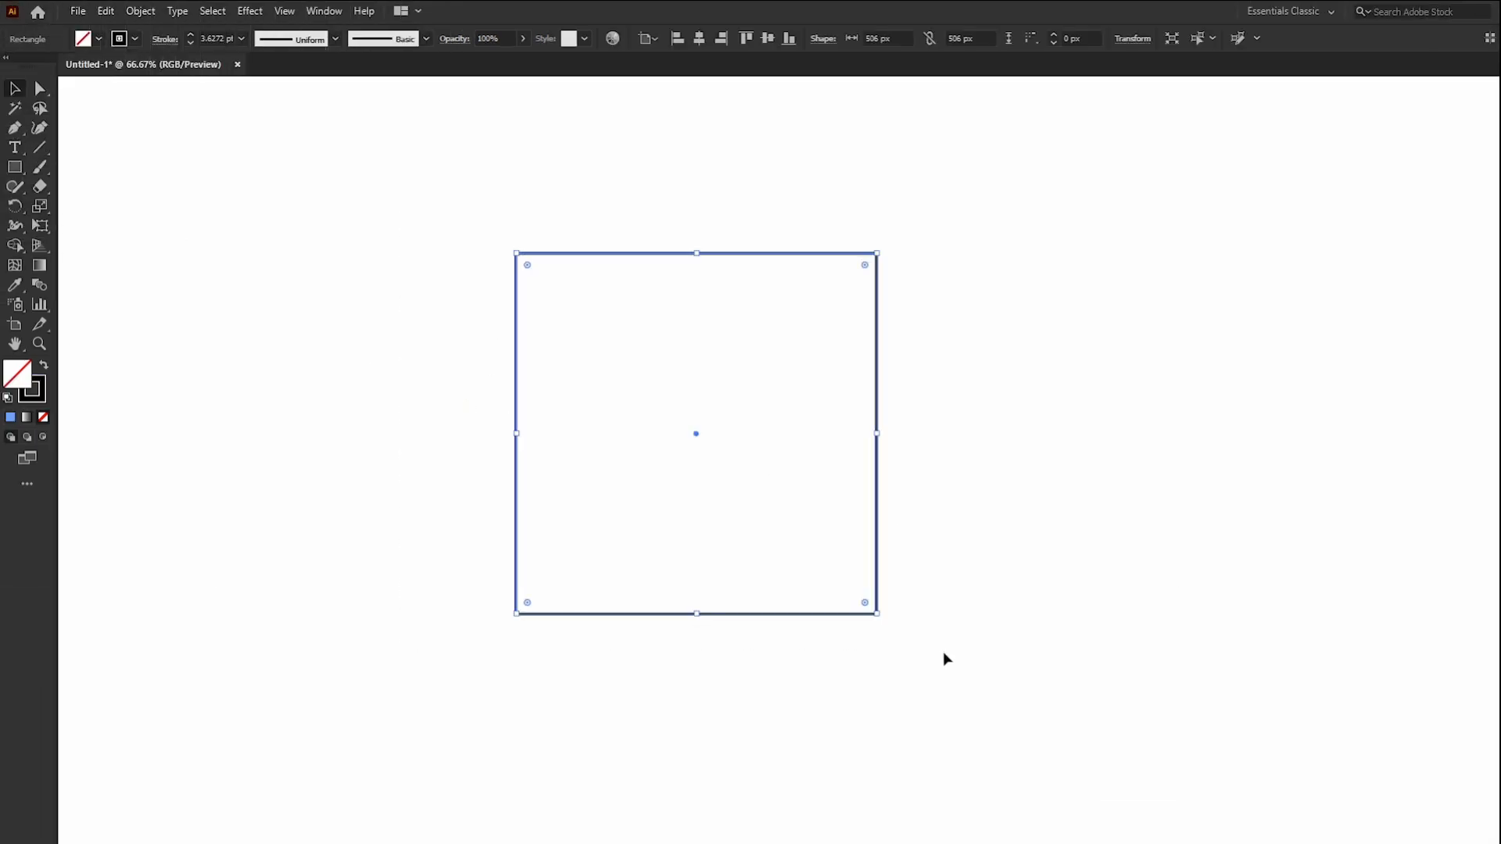
left_click(810, 288)
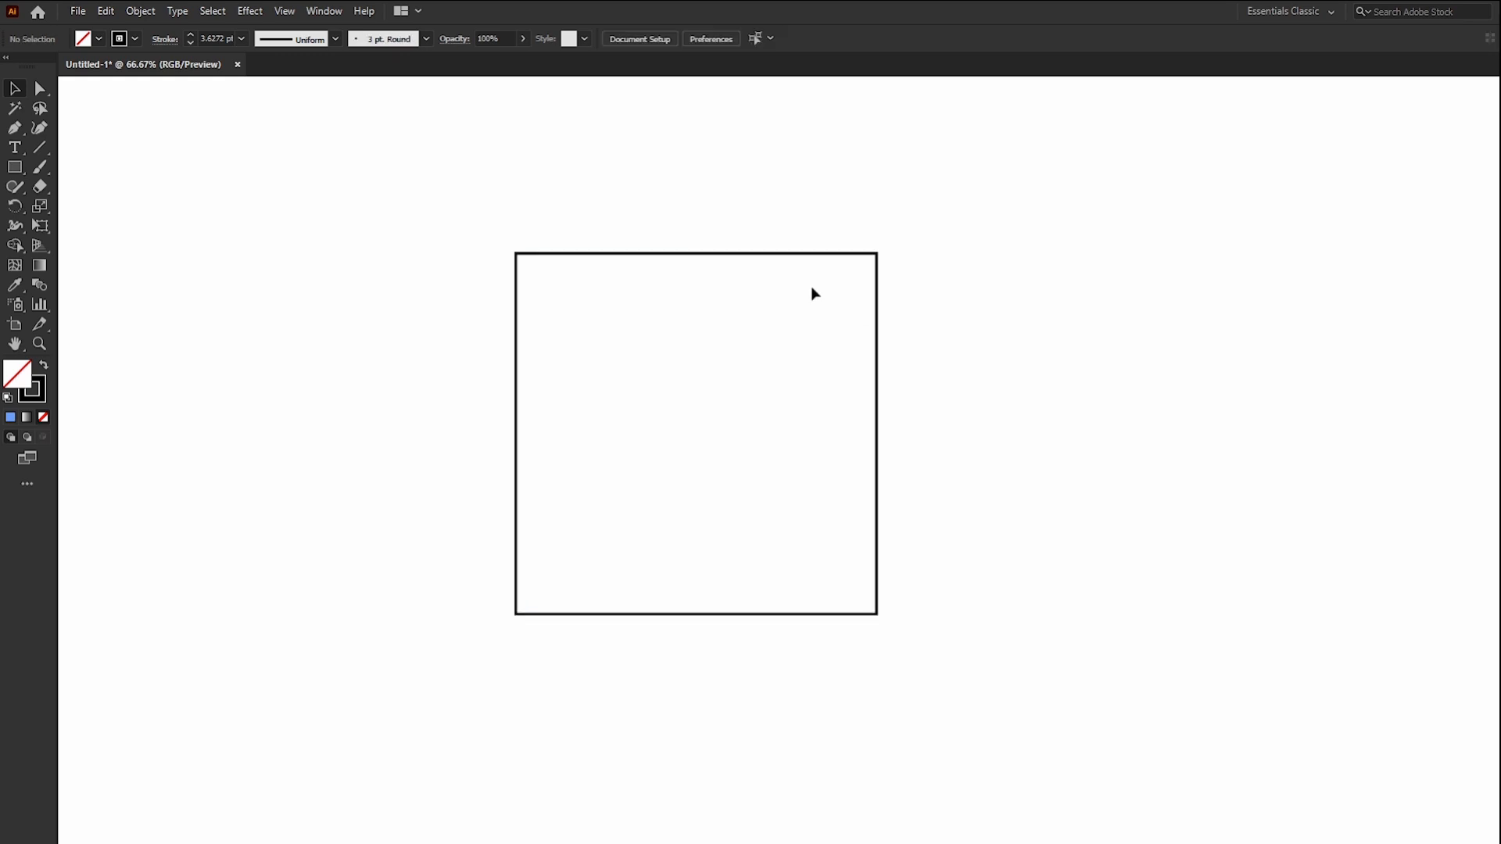
left_click(691, 261)
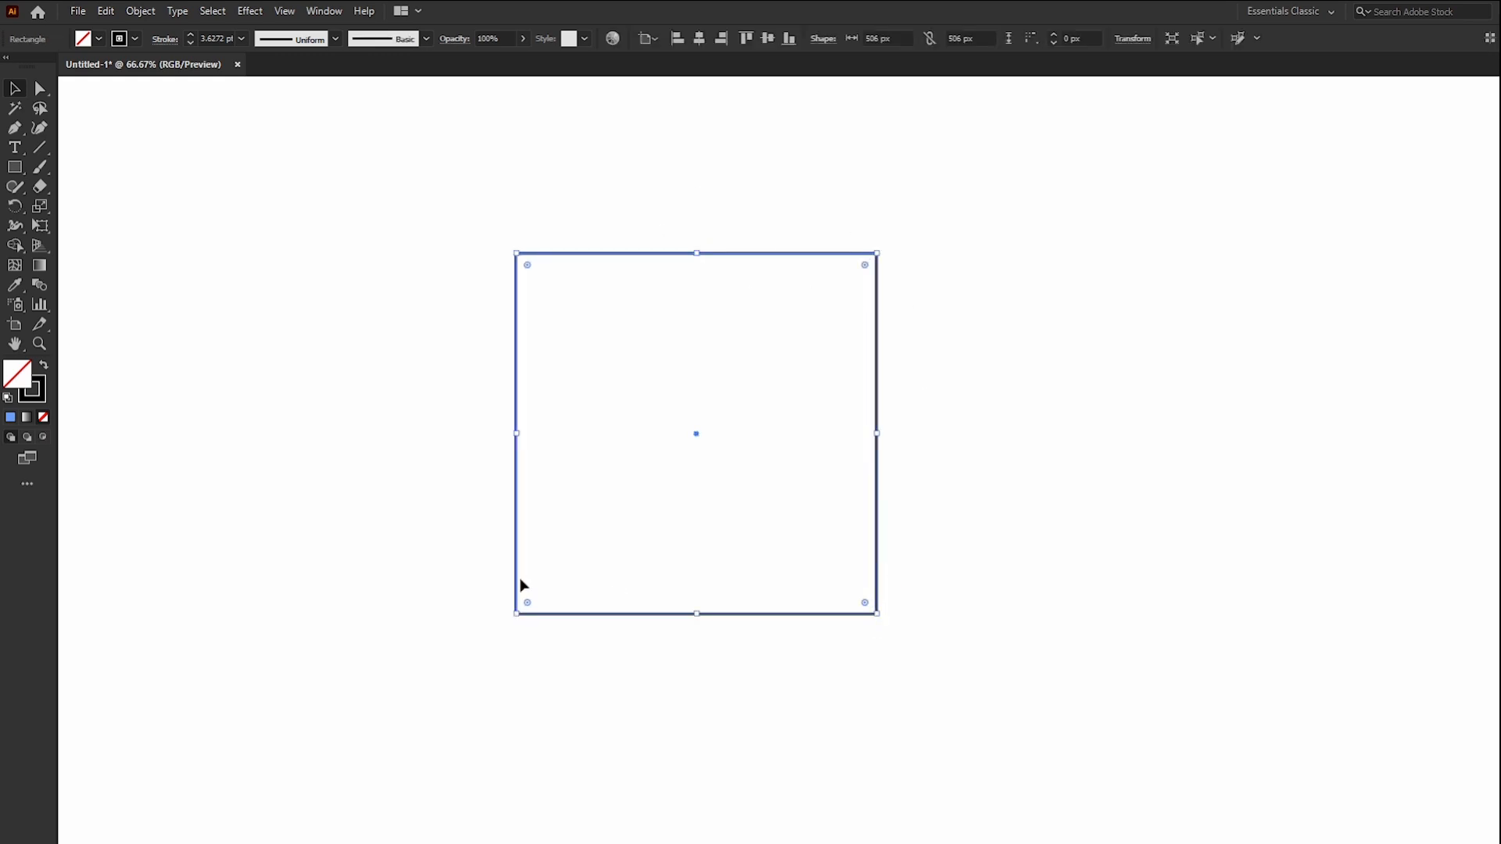
left_click(392, 218)
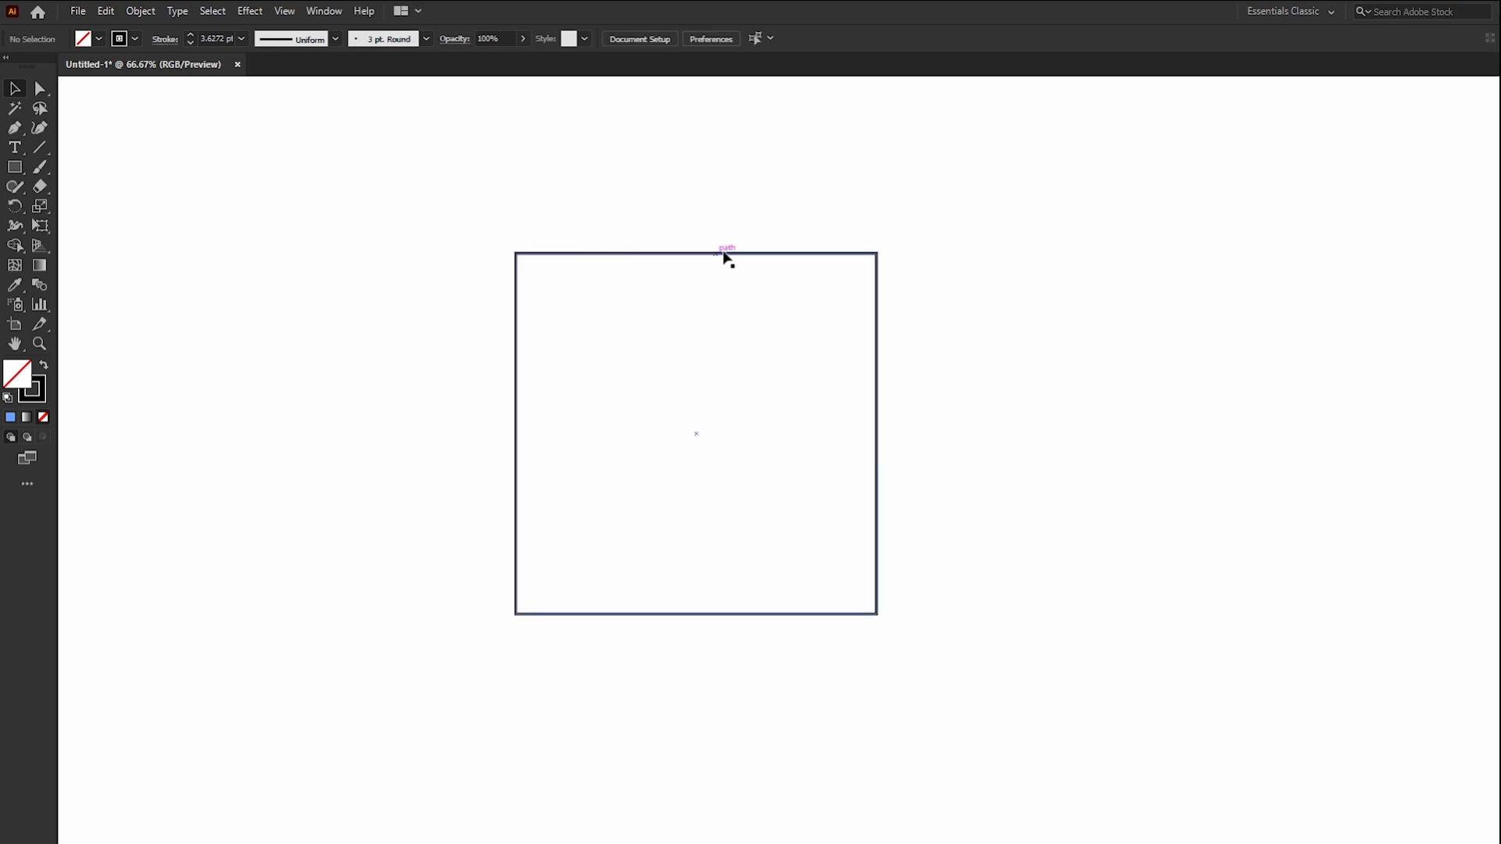
left_click(852, 254)
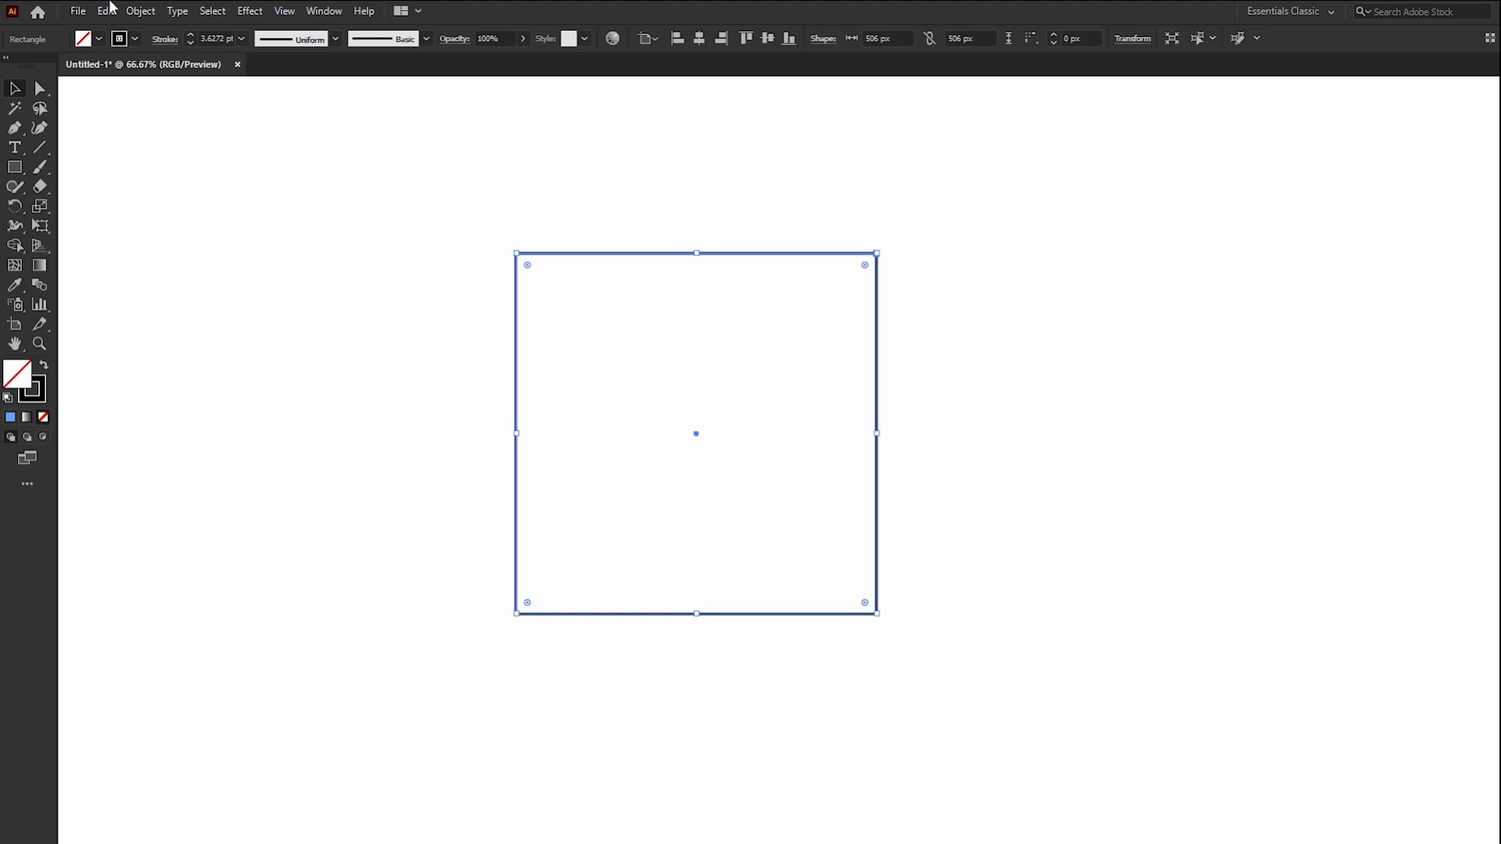
Try to round only the square's top-right corner with the Direct Selection tool, and undo the rounding.
left_click(40, 89)
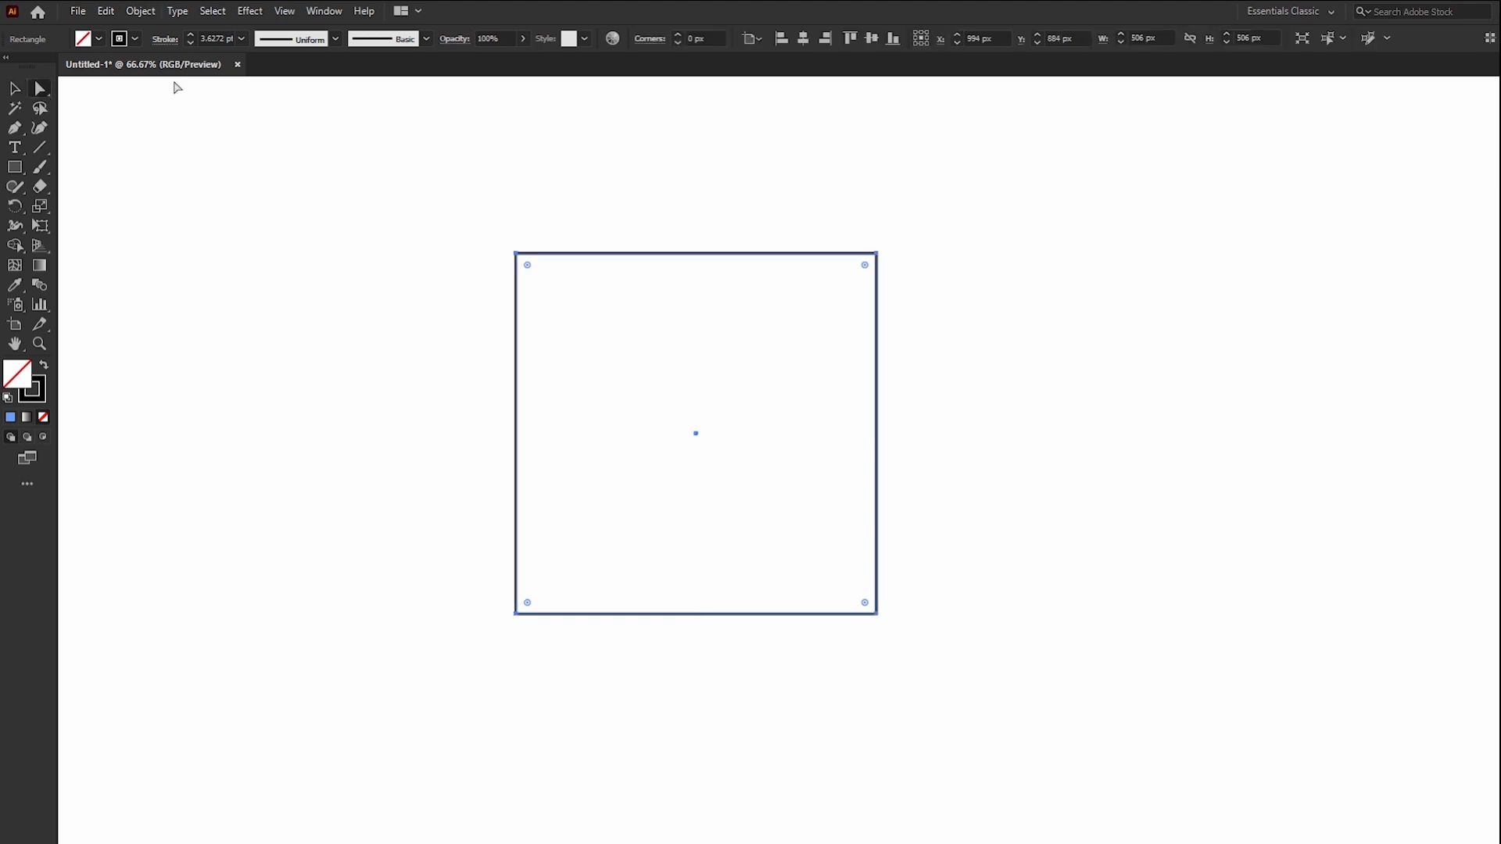
left_click(888, 288)
left_click(877, 256)
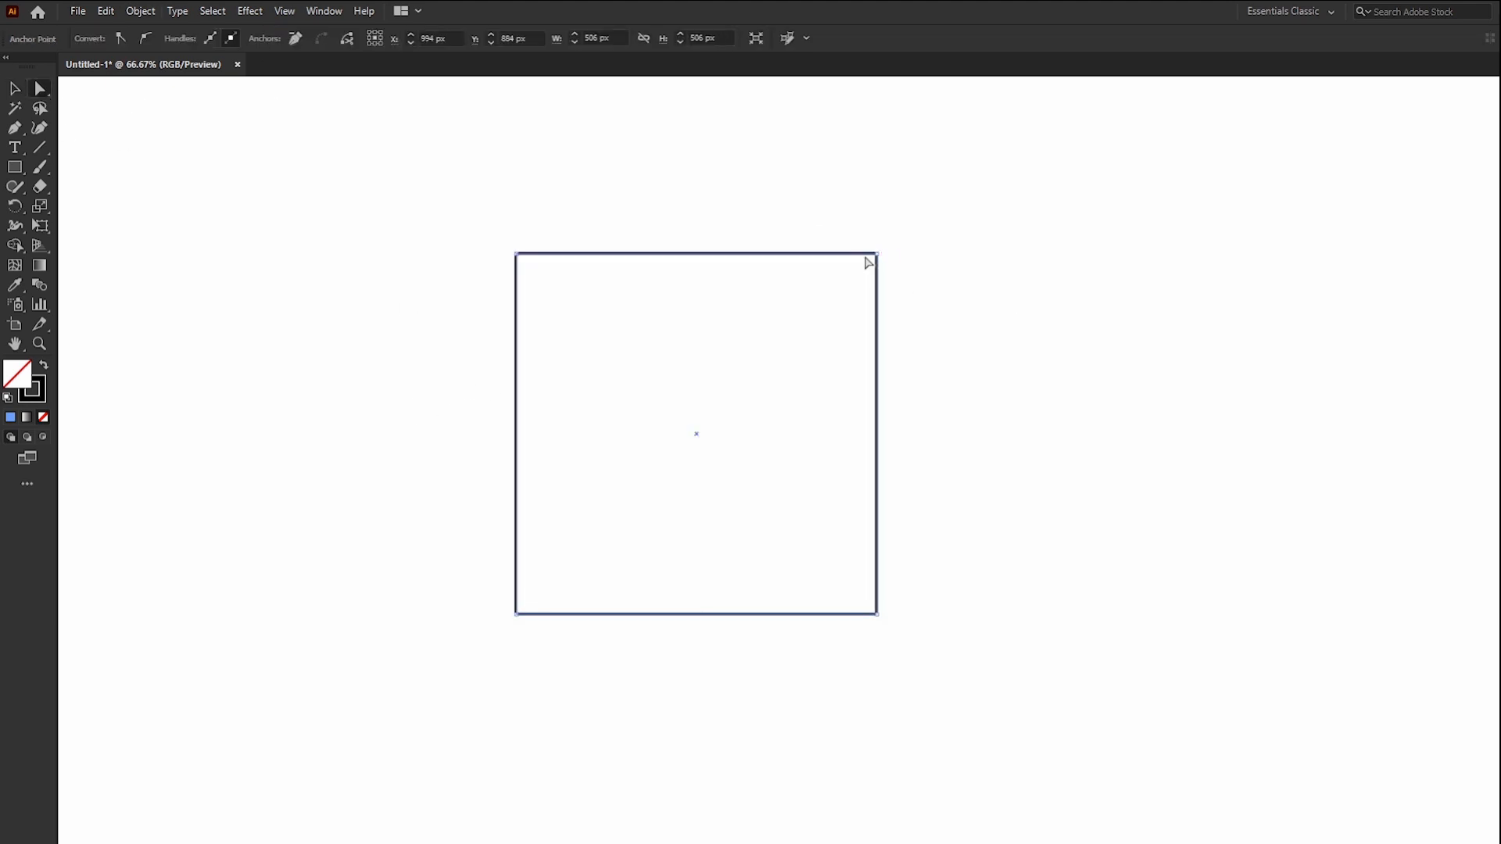
left_click_drag(837, 234, 899, 316)
left_click_drag(823, 211, 965, 383)
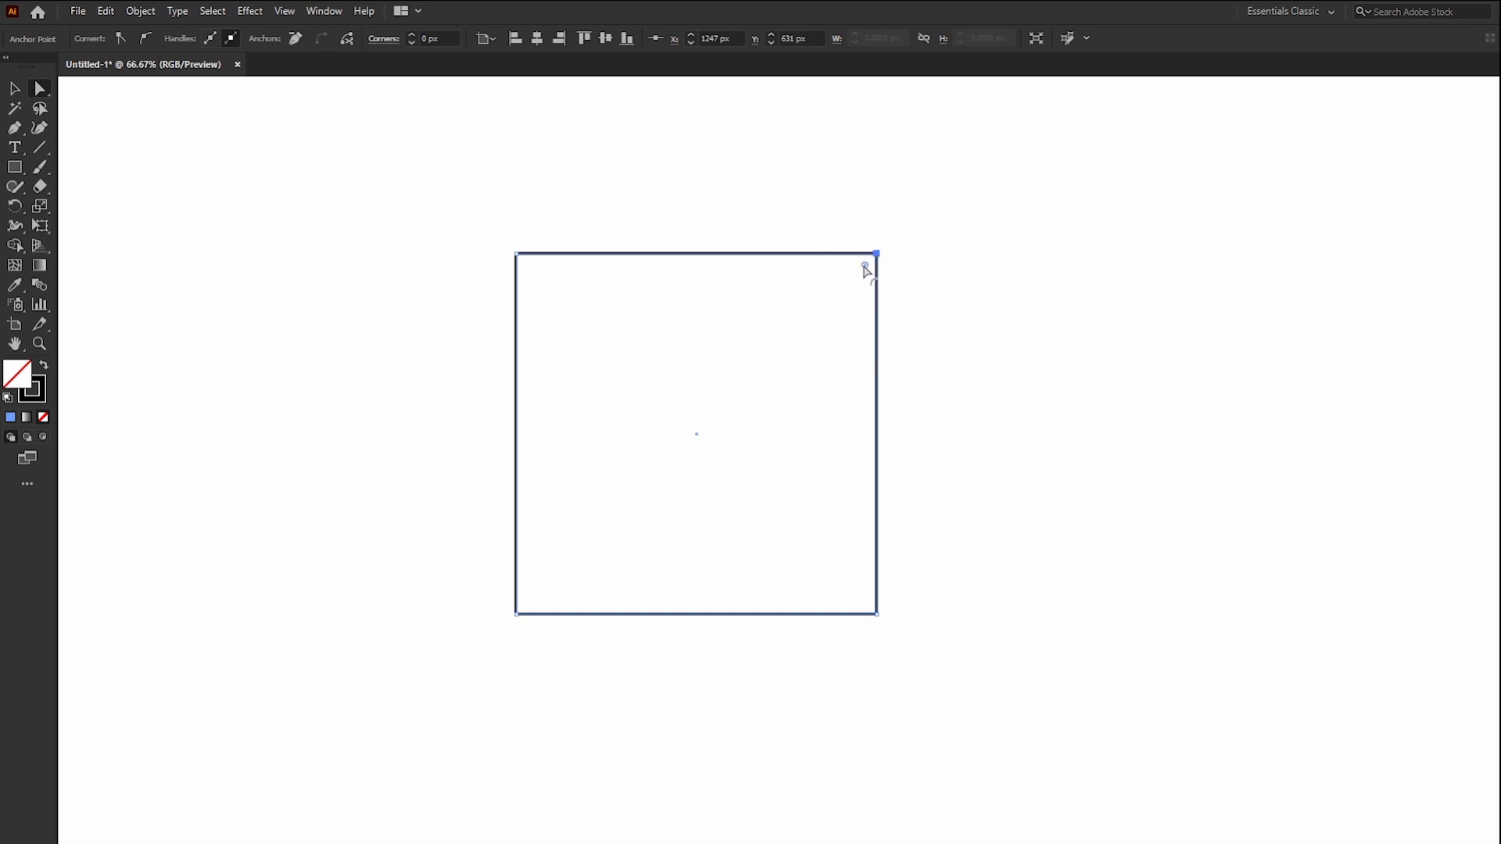
left_click_drag(864, 267, 490, 609)
key("ctrl+z")
Adjust the top-right corner's rounding by its live corner handle, bring it back to square and deselect it.
left_click(852, 215)
left_click_drag(844, 217, 995, 331)
left_click_drag(865, 266, 1251, 109)
left_click(436, 225)
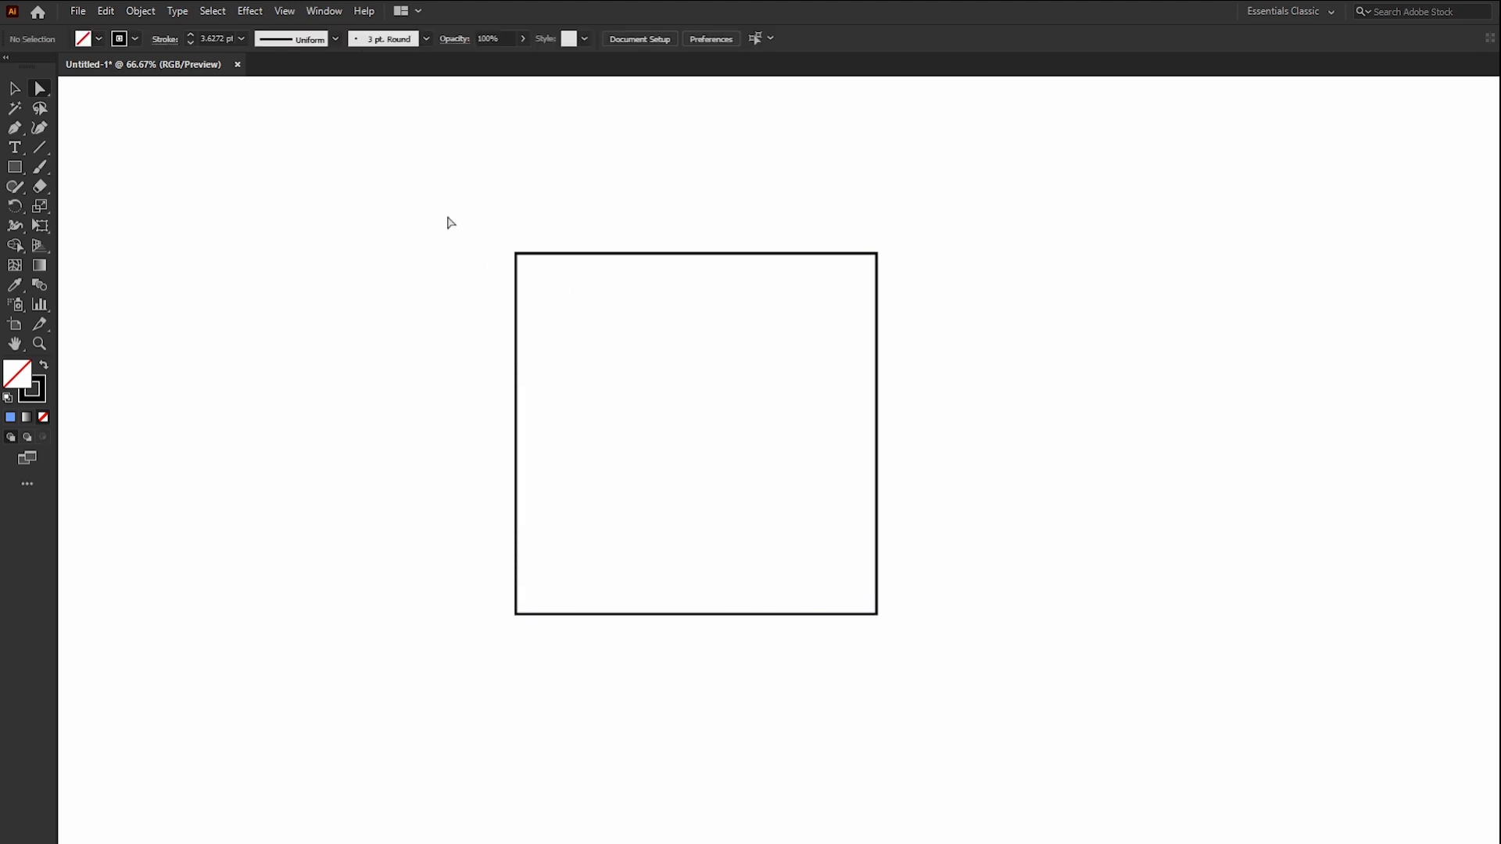
Try rounding only the square's top-left corner by its handle, and return its radius to 0 px.
left_click_drag(449, 222, 579, 311)
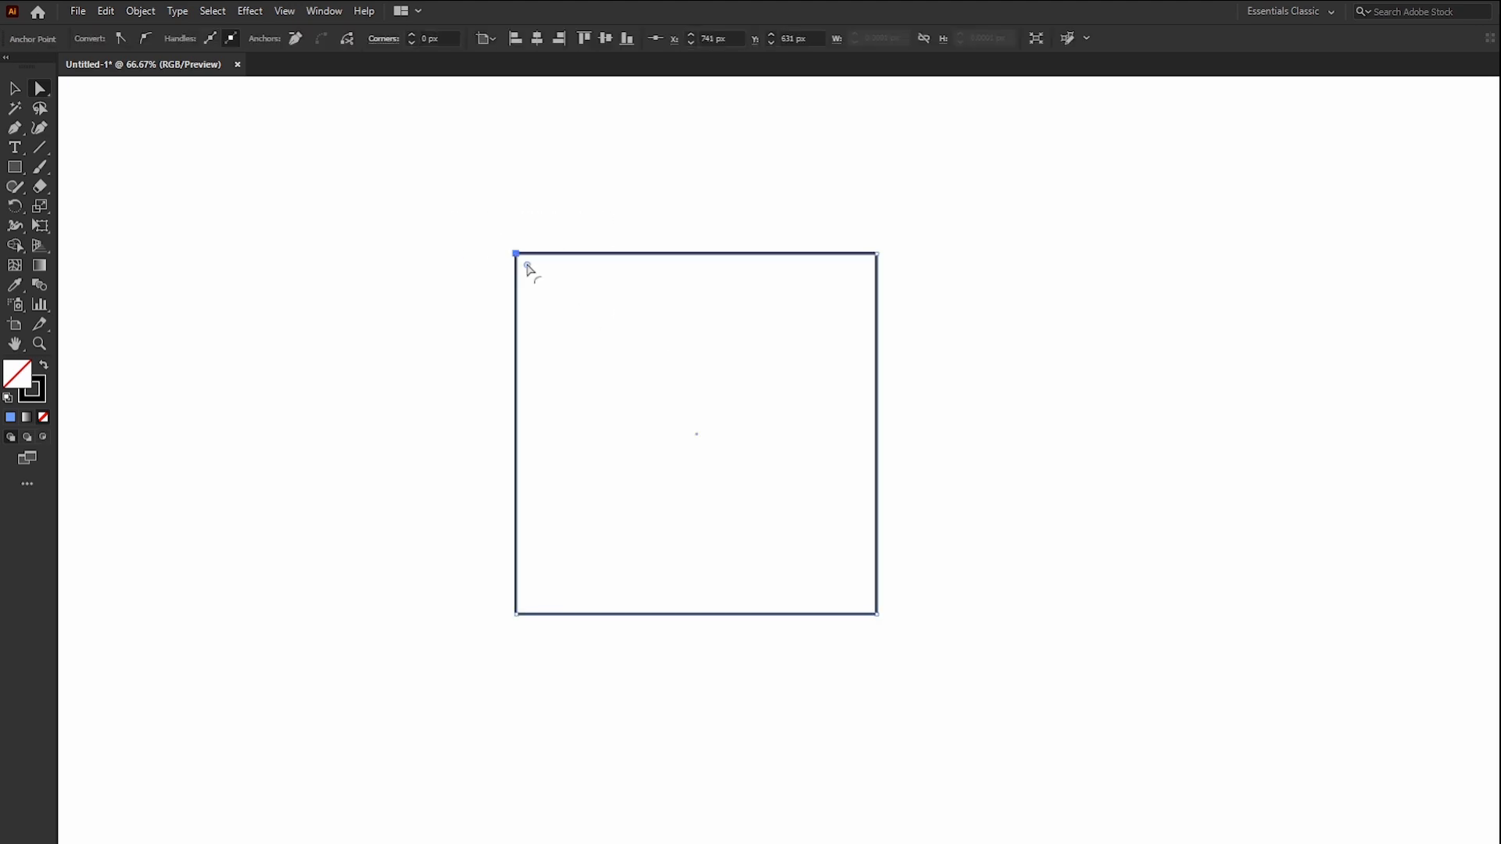
left_click_drag(415, 213, 573, 322)
left_click_drag(528, 267, 439, 278)
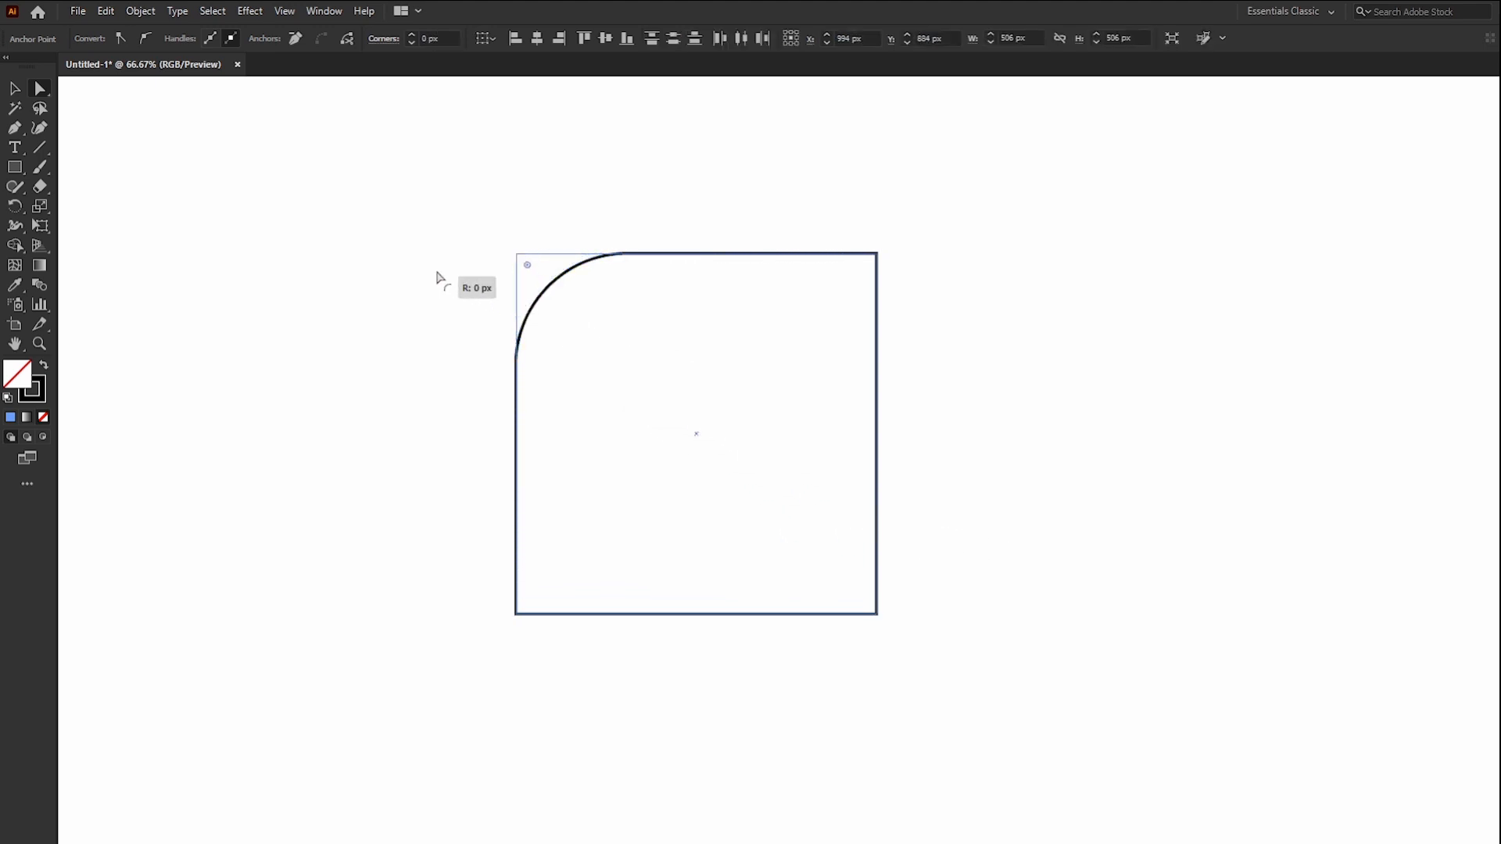
left_click(403, 226)
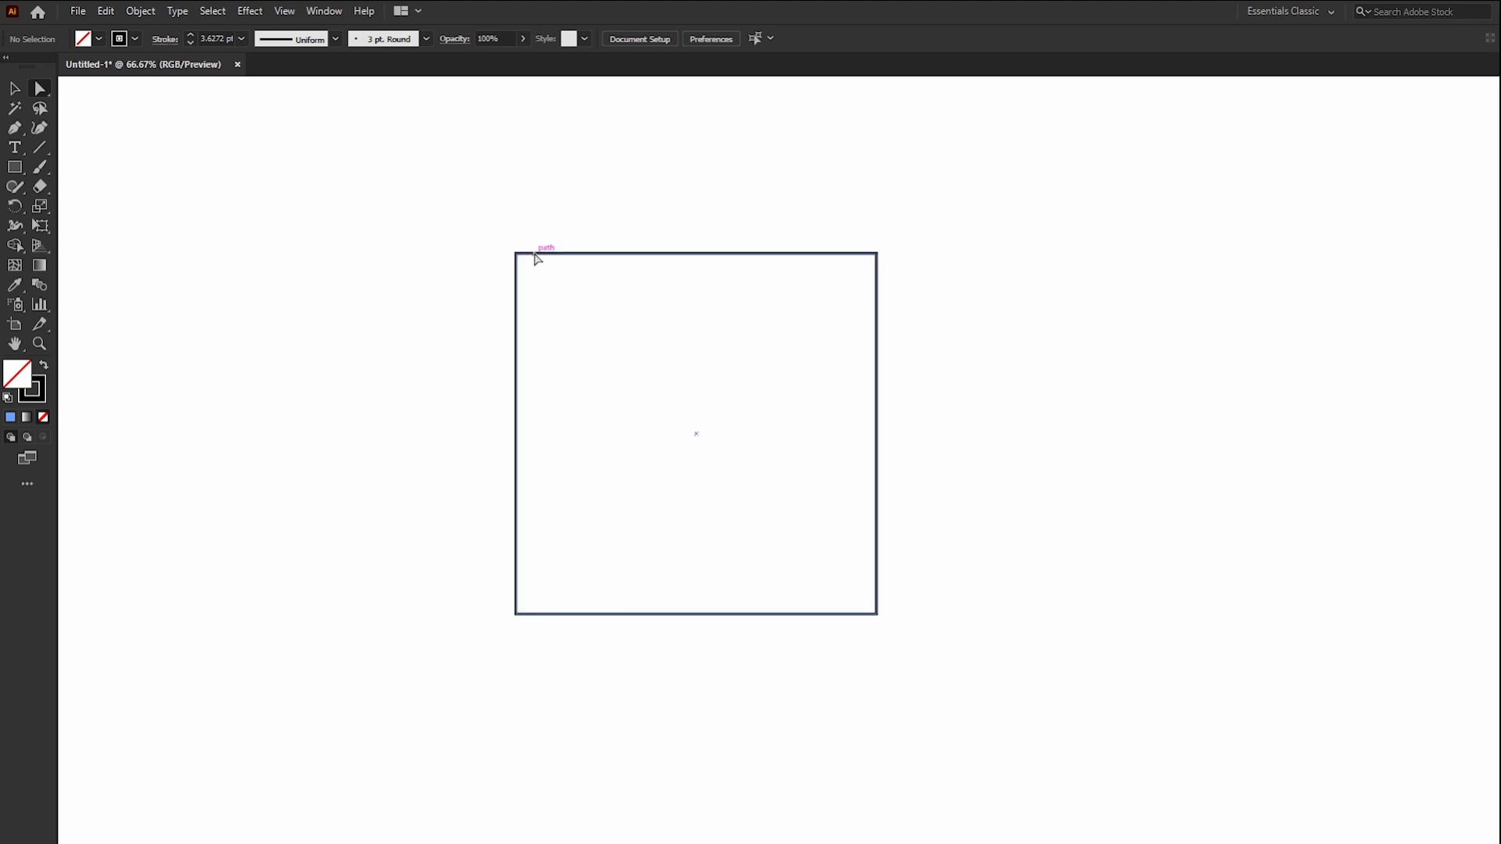
Open the corner settings for the square's top-left corner and set a round corner radius of 92 px.
left_click_drag(371, 204, 1058, 633)
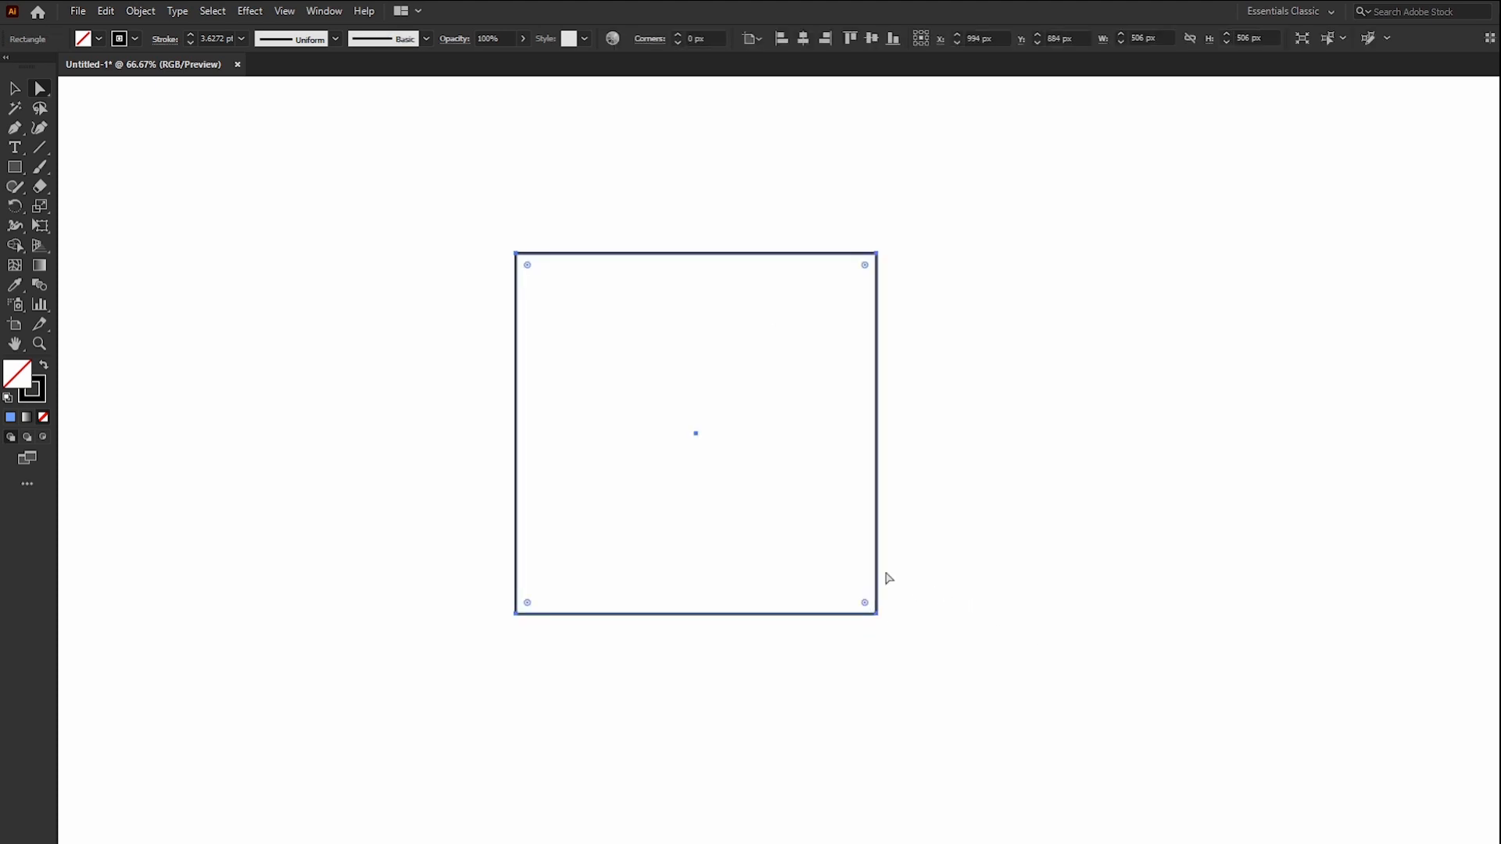
left_click(455, 351)
left_click_drag(470, 225, 935, 649)
double_click(526, 266)
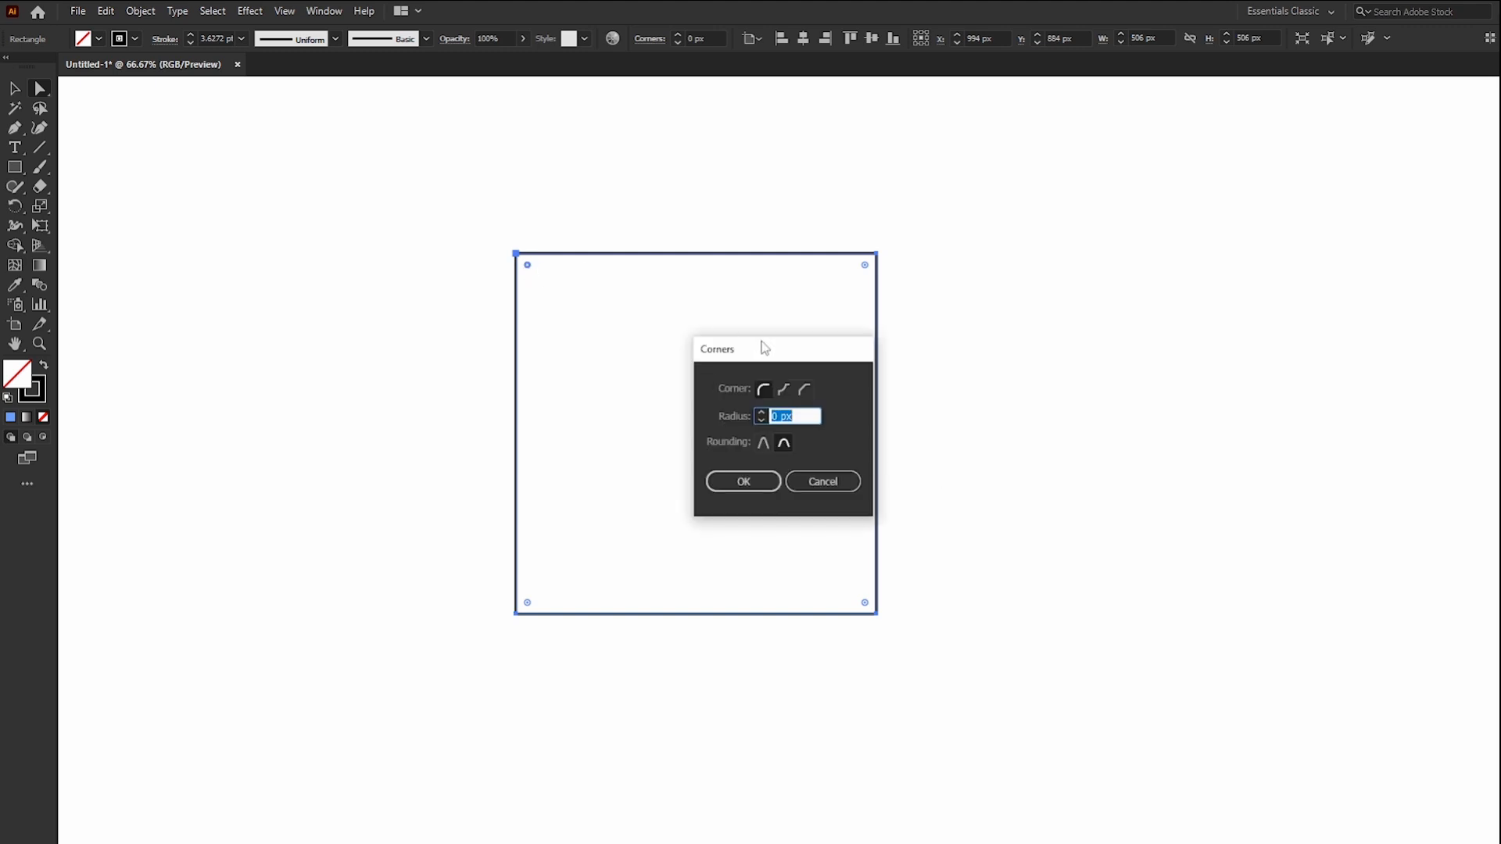
left_click_drag(764, 347, 722, 304)
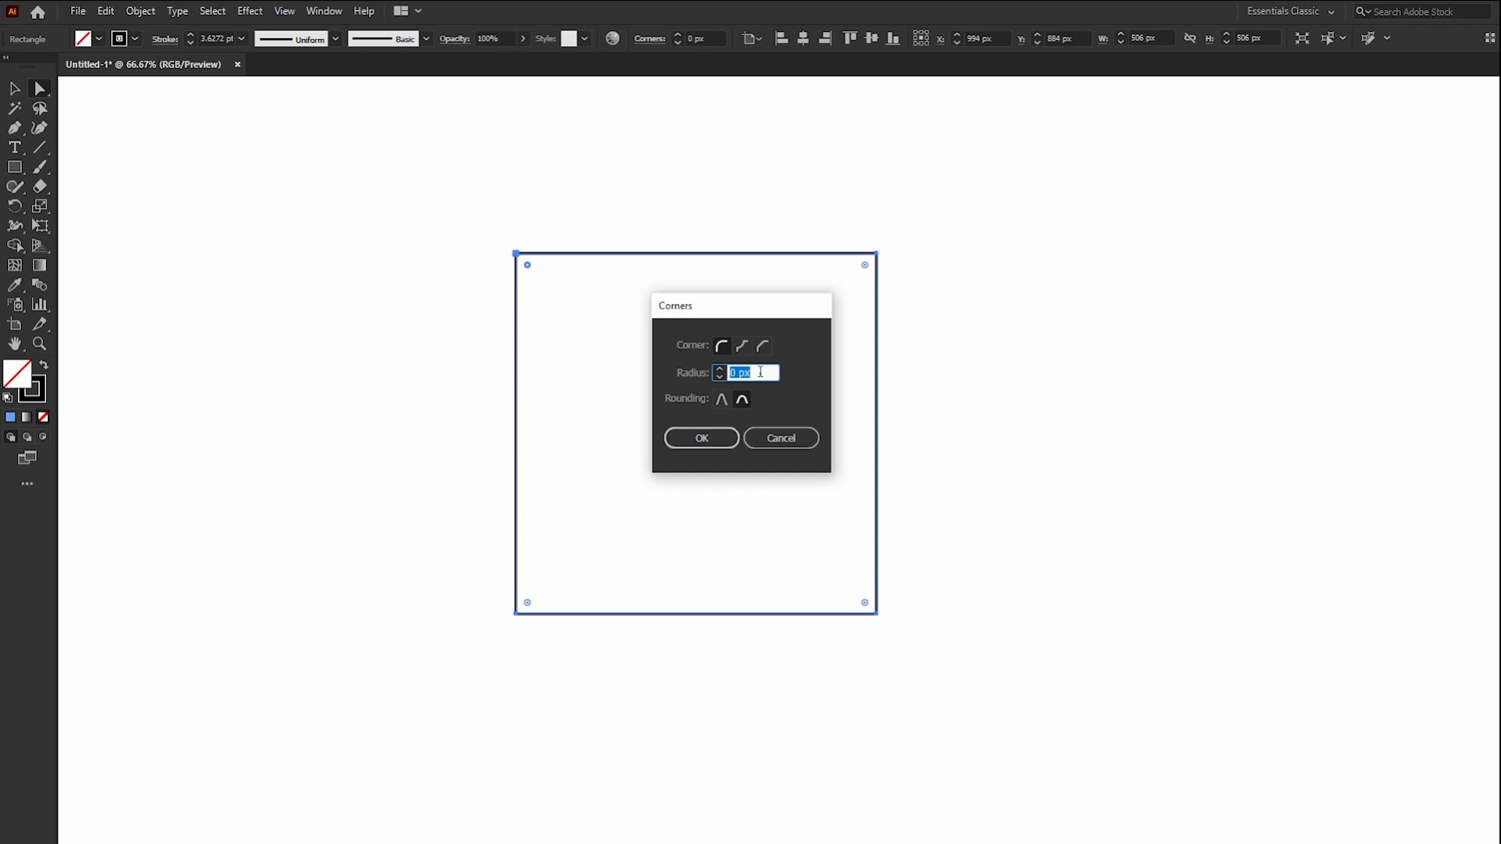
key("shift+Up")
scroll(760, 372, "up", 13)
scroll(760, 372, "up", 20)
scroll(759, 372, "up", 20)
scroll(760, 372, "down", 20)
scroll(760, 373, "down", 4)
scroll(760, 372, "up", 20)
scroll(760, 372, "down", 11)
scroll(760, 373, "down", 2)
scroll(760, 372, "down", 3)
scroll(759, 372, "up", 1)
scroll(760, 372, "down", 9)
scroll(760, 372, "up", 12)
scroll(760, 372, "up", 8)
scroll(760, 372, "up", 16)
scroll(718, 374, "down", 5)
scroll(723, 373, "up", 1)
scroll(720, 374, "down", 9)
scroll(721, 373, "down", 5)
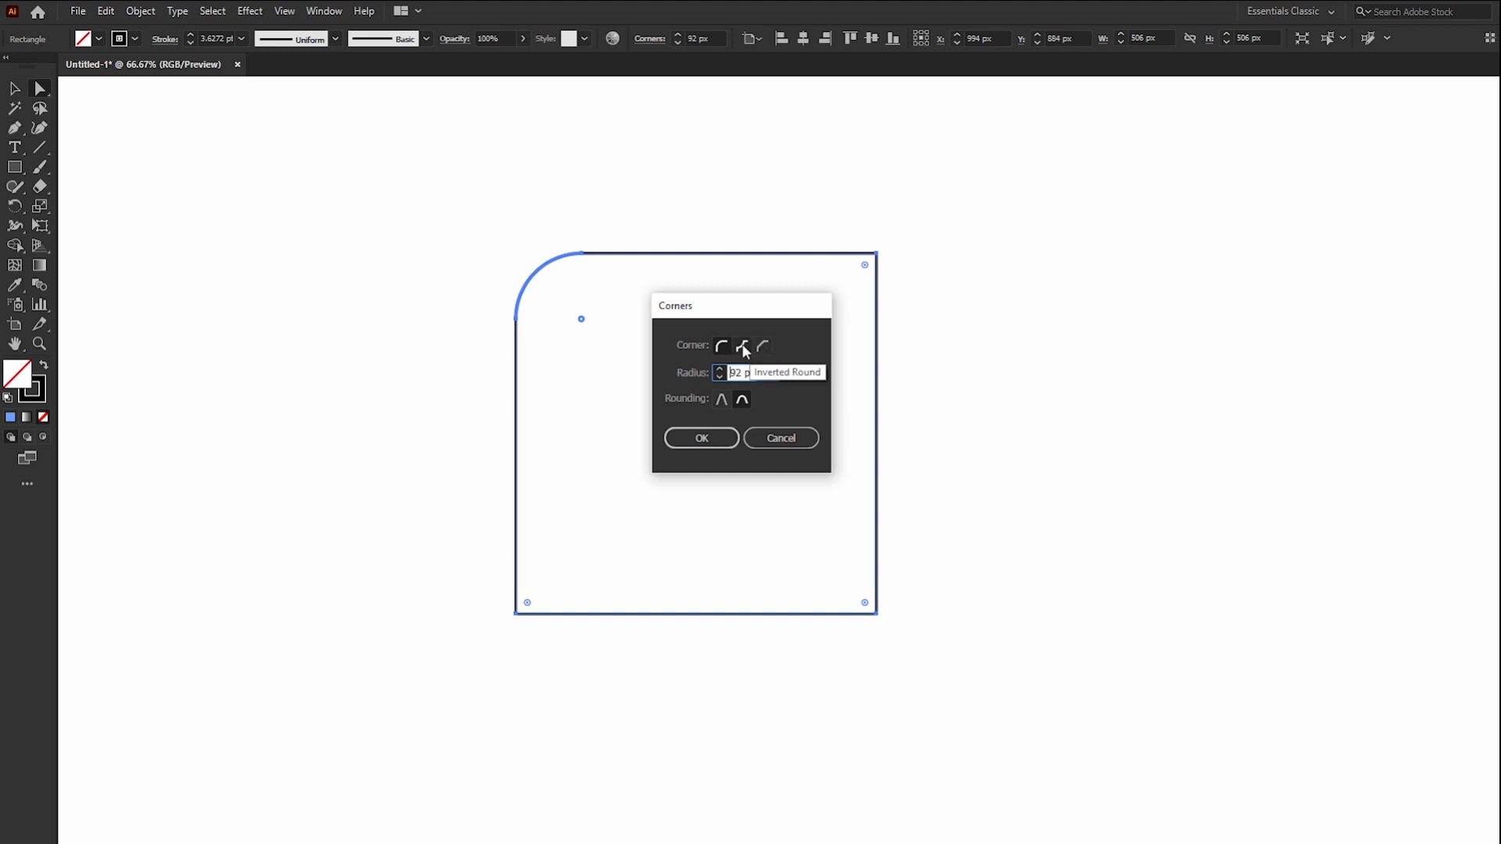
Change the top-left corner style to Inverted Round and set its radius to 129 px.
left_click(743, 345)
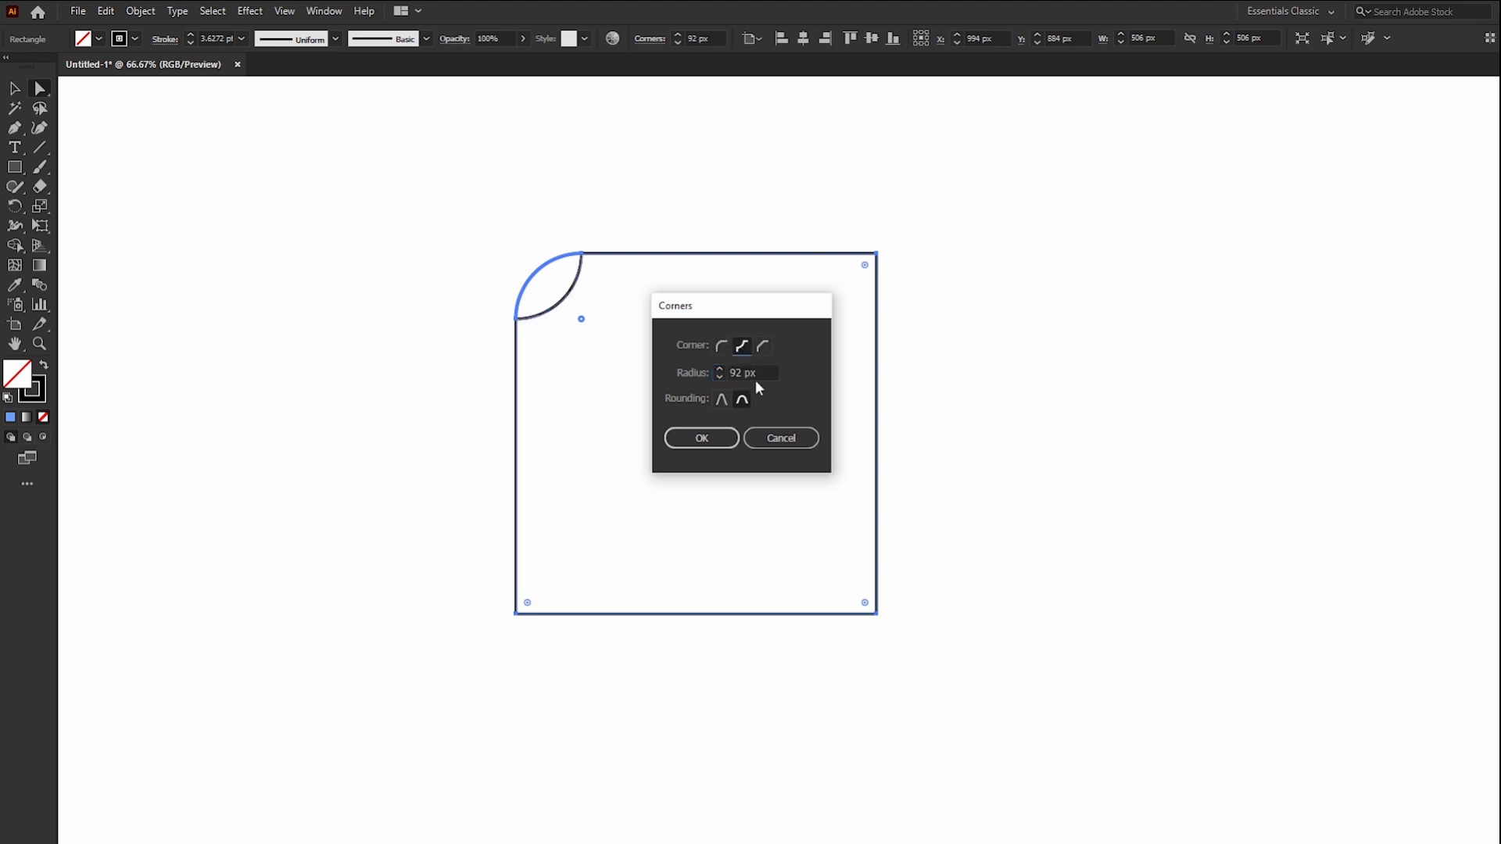
left_click_drag(765, 372, 670, 373)
key("Down")
key("Down")
key("Down")
key("Down")
key("Down")
key("Down")
key("Down")
key("Down")
key("Down")
key("Down")
key("Down")
key("Down")
key("Down")
key("Down")
key("Down")
key("Down")
key("Up")
key("Up")
key("Up")
key("Up")
key("Up")
key("Up")
key("Up")
key("Up")
key("Up")
key("Up")
key("Up")
key("Up")
key("Up")
key("Up")
key("Up")
key("Up")
key("Up")
key("Up")
key("Up")
key("Up")
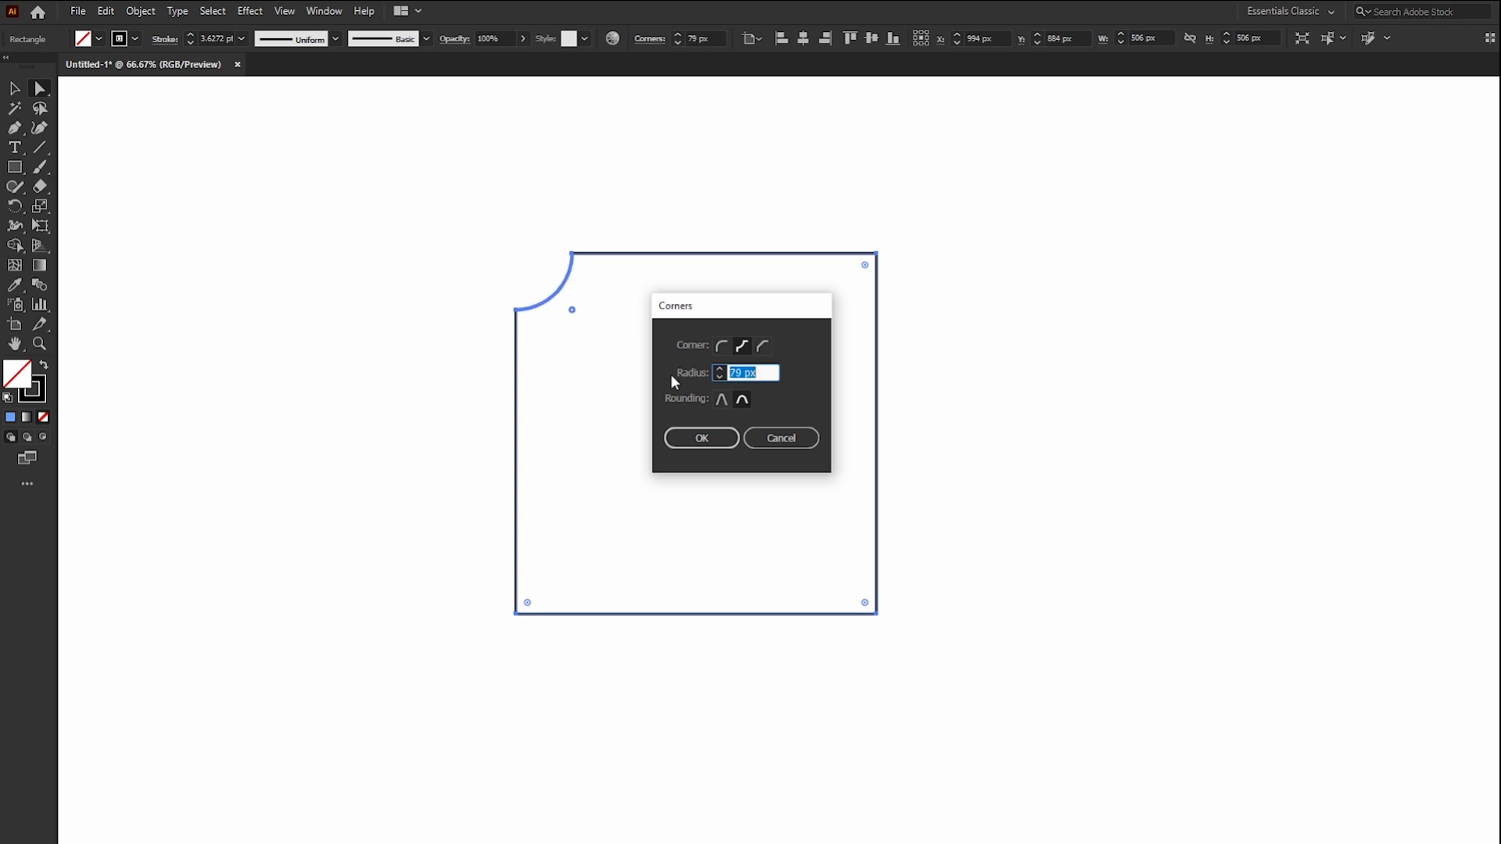
key("Up")
key("Up")
key("Up")
key("Up")
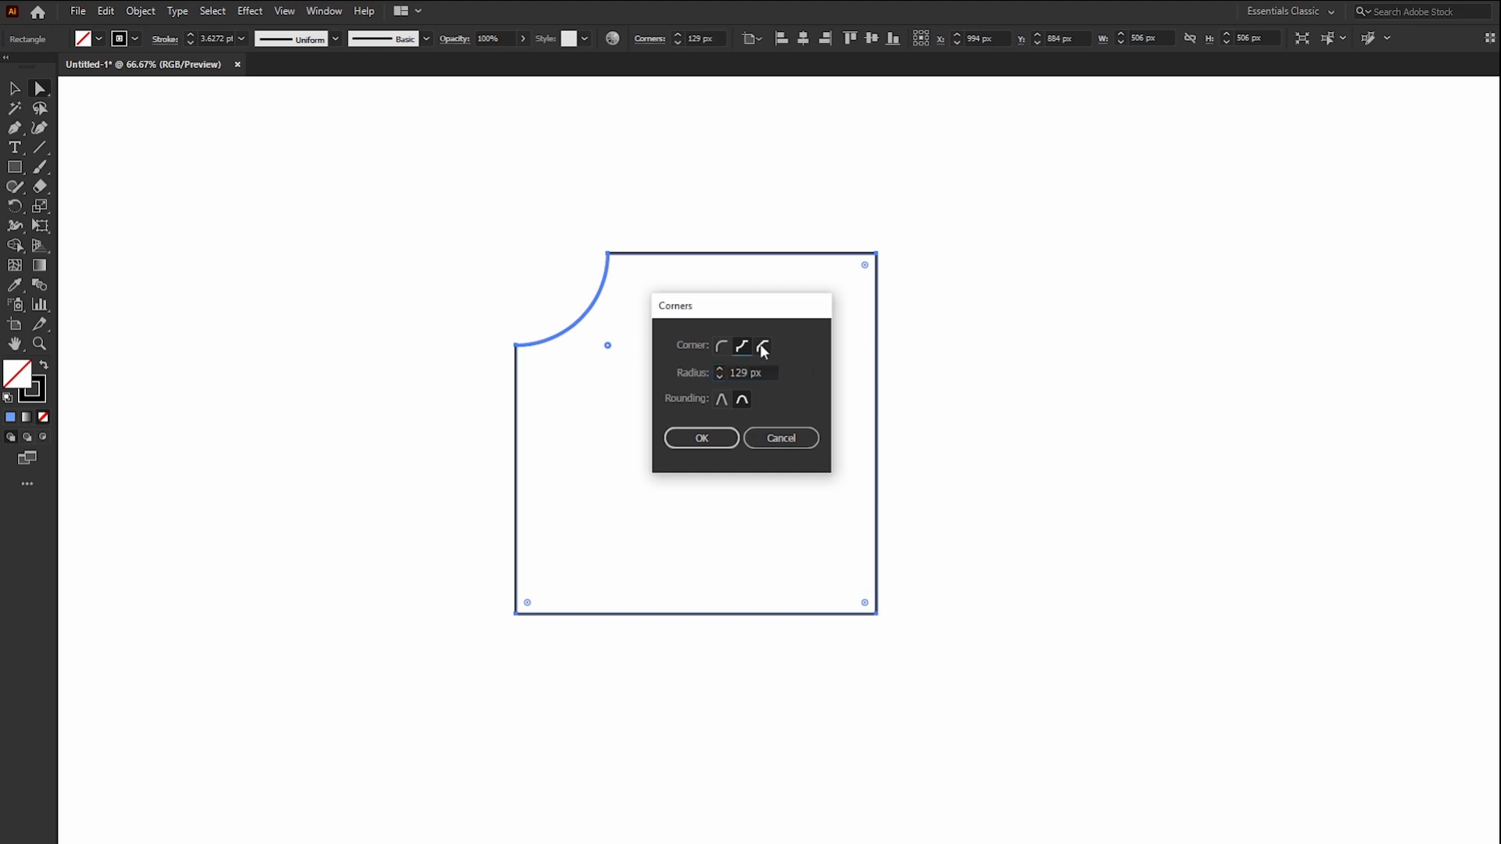
Change the top-left corner style to Chamfer and set its radius to 177 px.
left_click(762, 347)
left_click(719, 367)
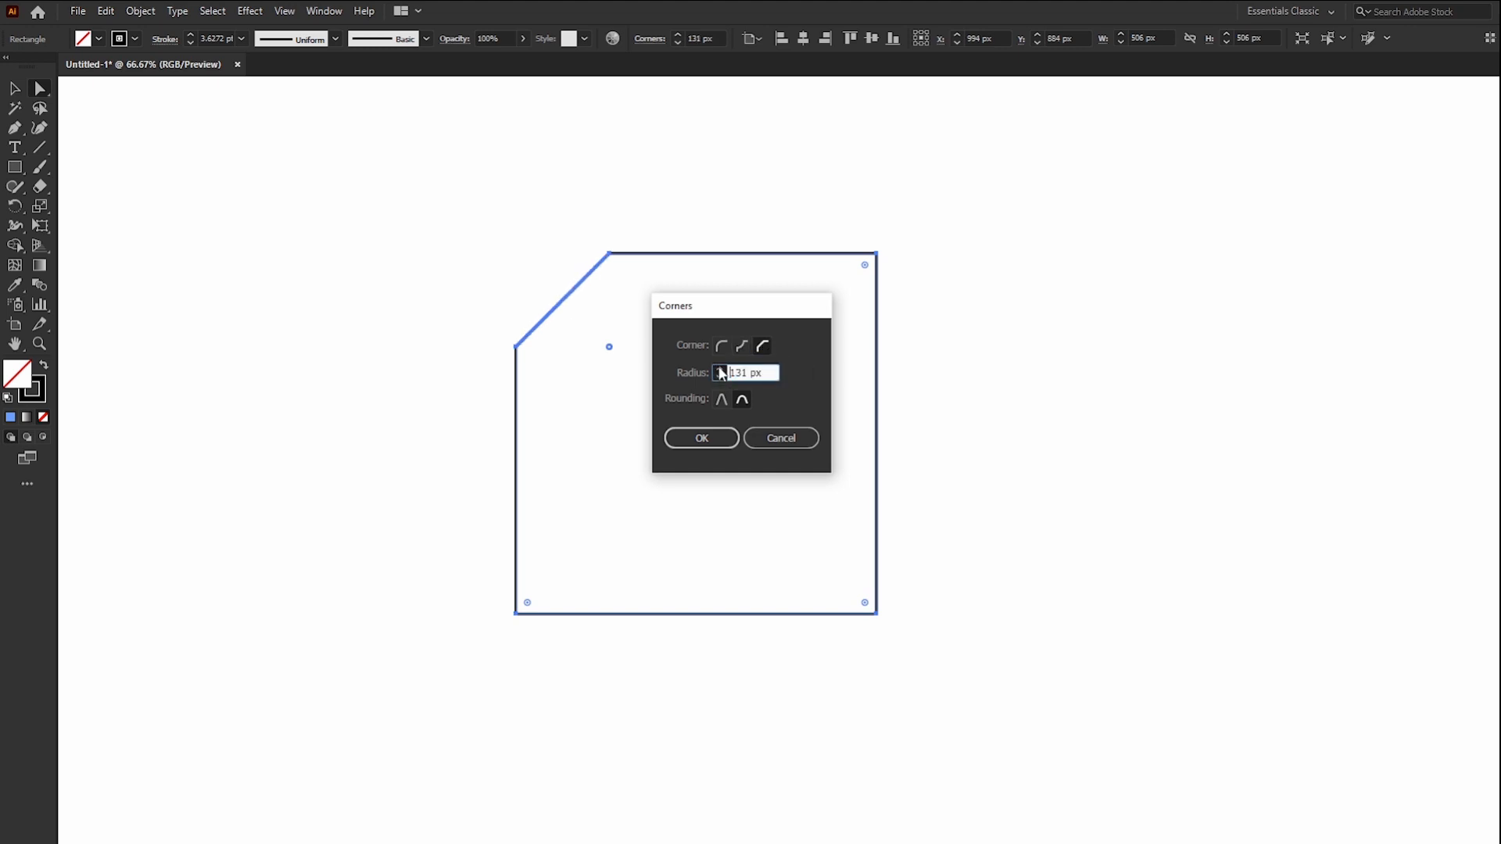
left_click_drag(720, 373, 719, 373)
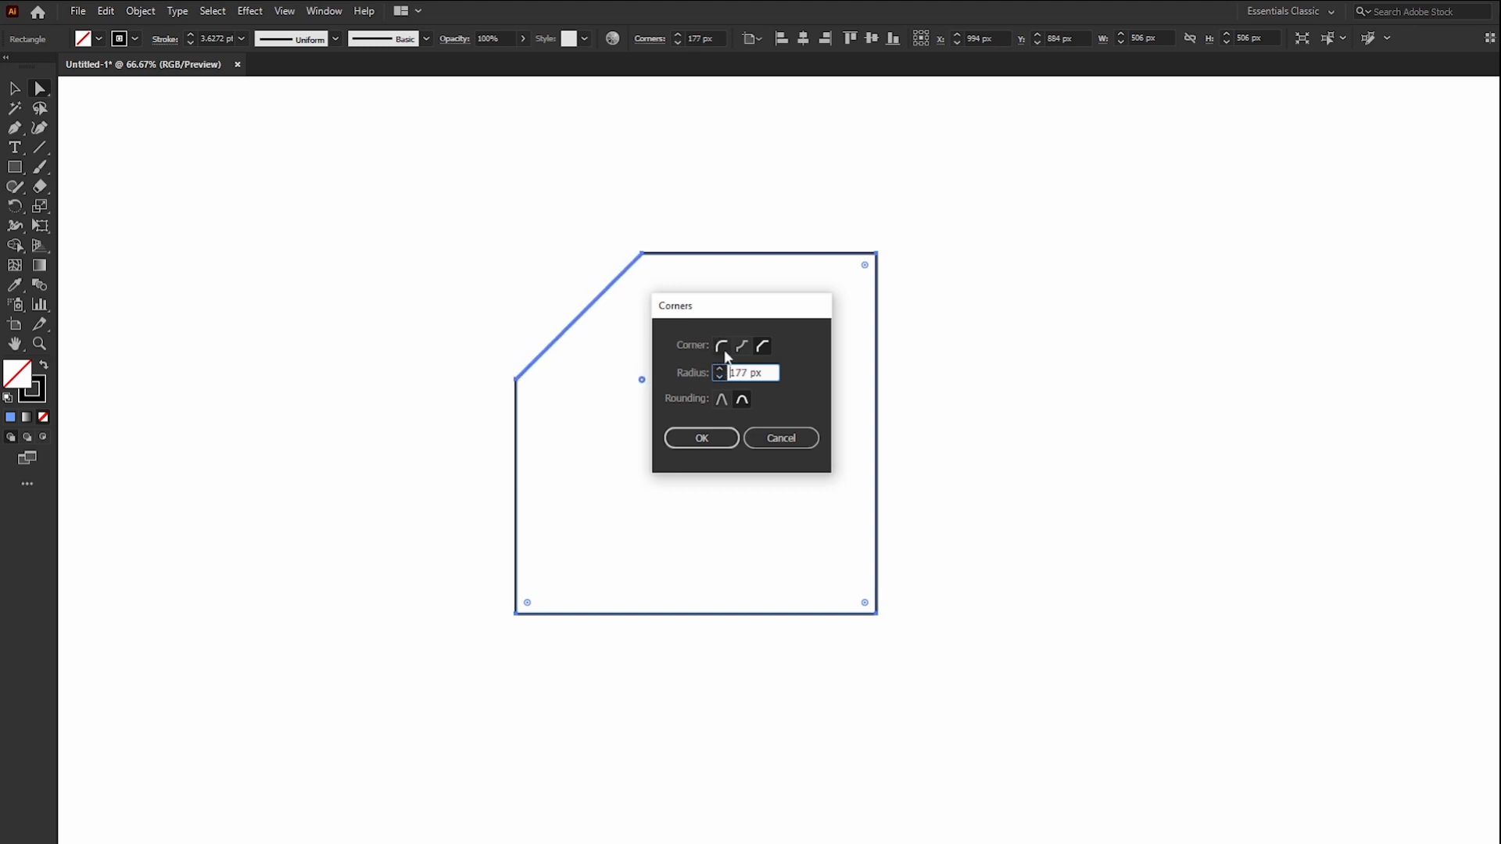
Switch the top-left corner back to the Round style with a 183 px radius and apply the settings.
left_click(722, 346)
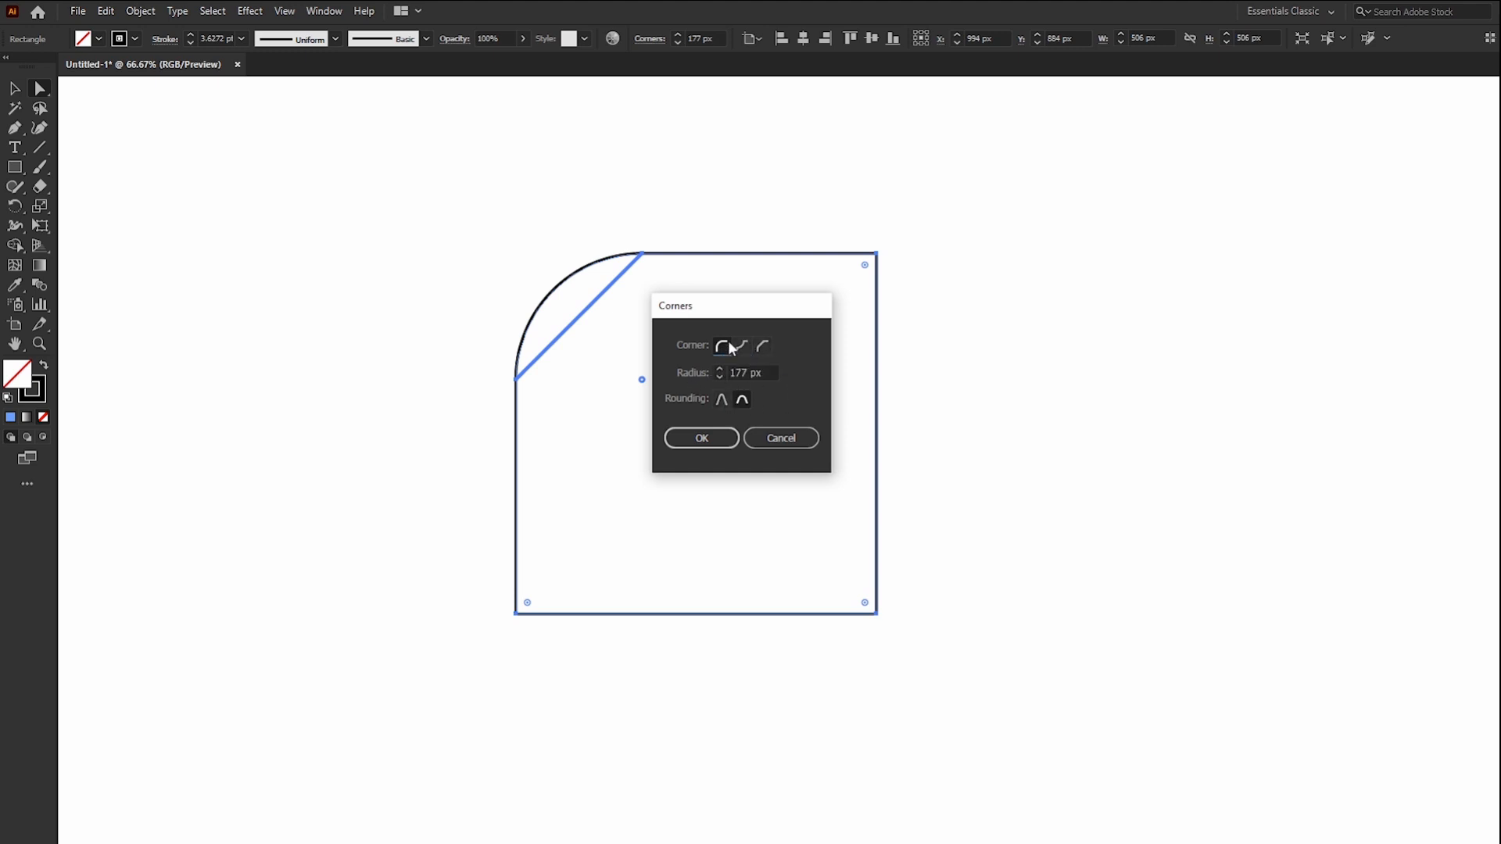
left_click_drag(719, 370, 719, 370)
left_click(683, 435)
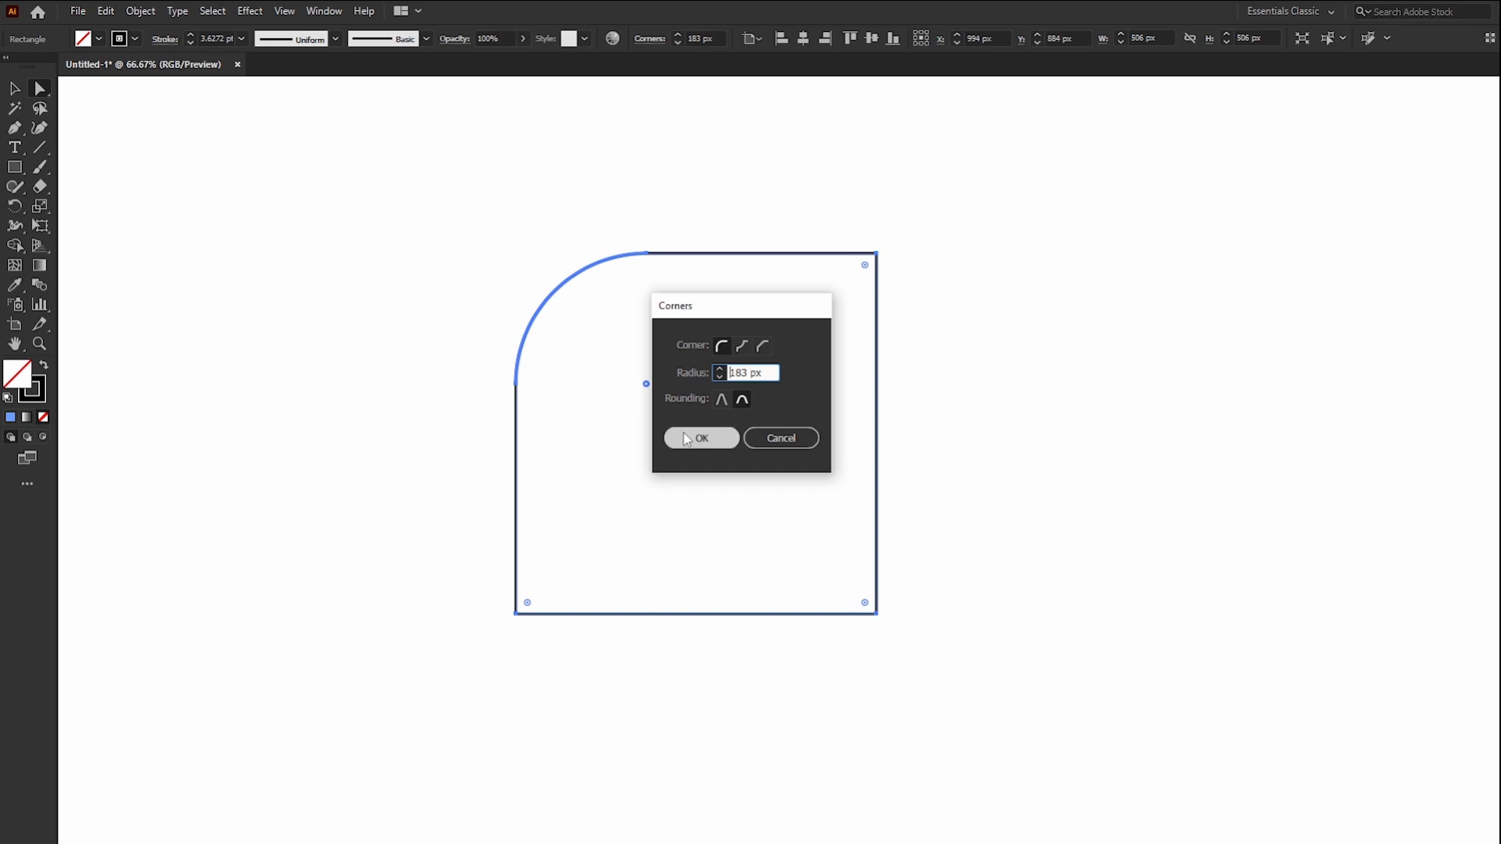
Select the whole square with the Selection tool, undo its corner rounding and deselect it.
left_click(14, 89)
left_click(383, 186)
left_click_drag(383, 186, 978, 660)
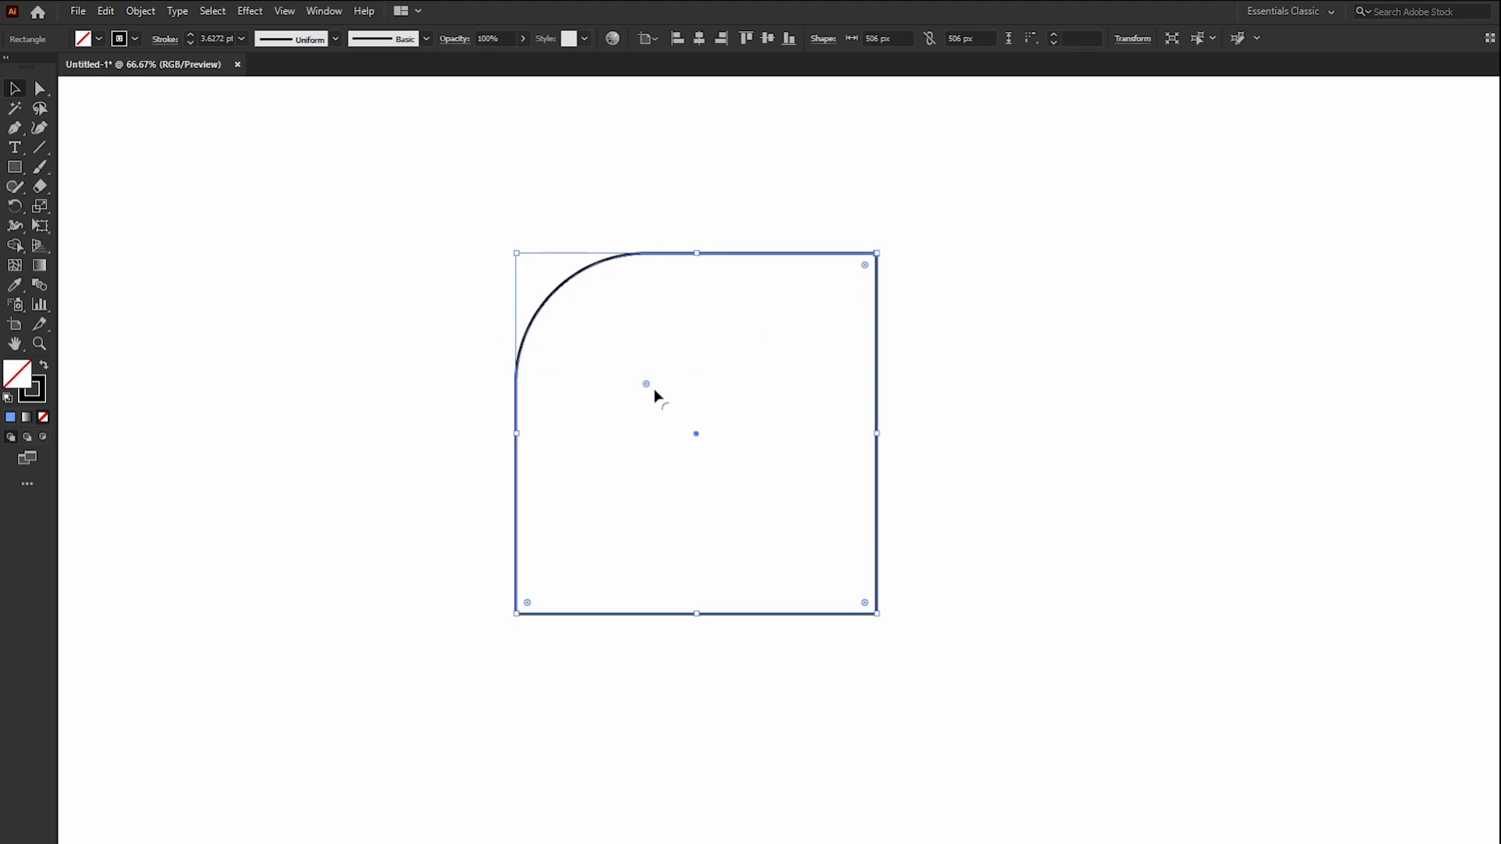
key("ctrl+z")
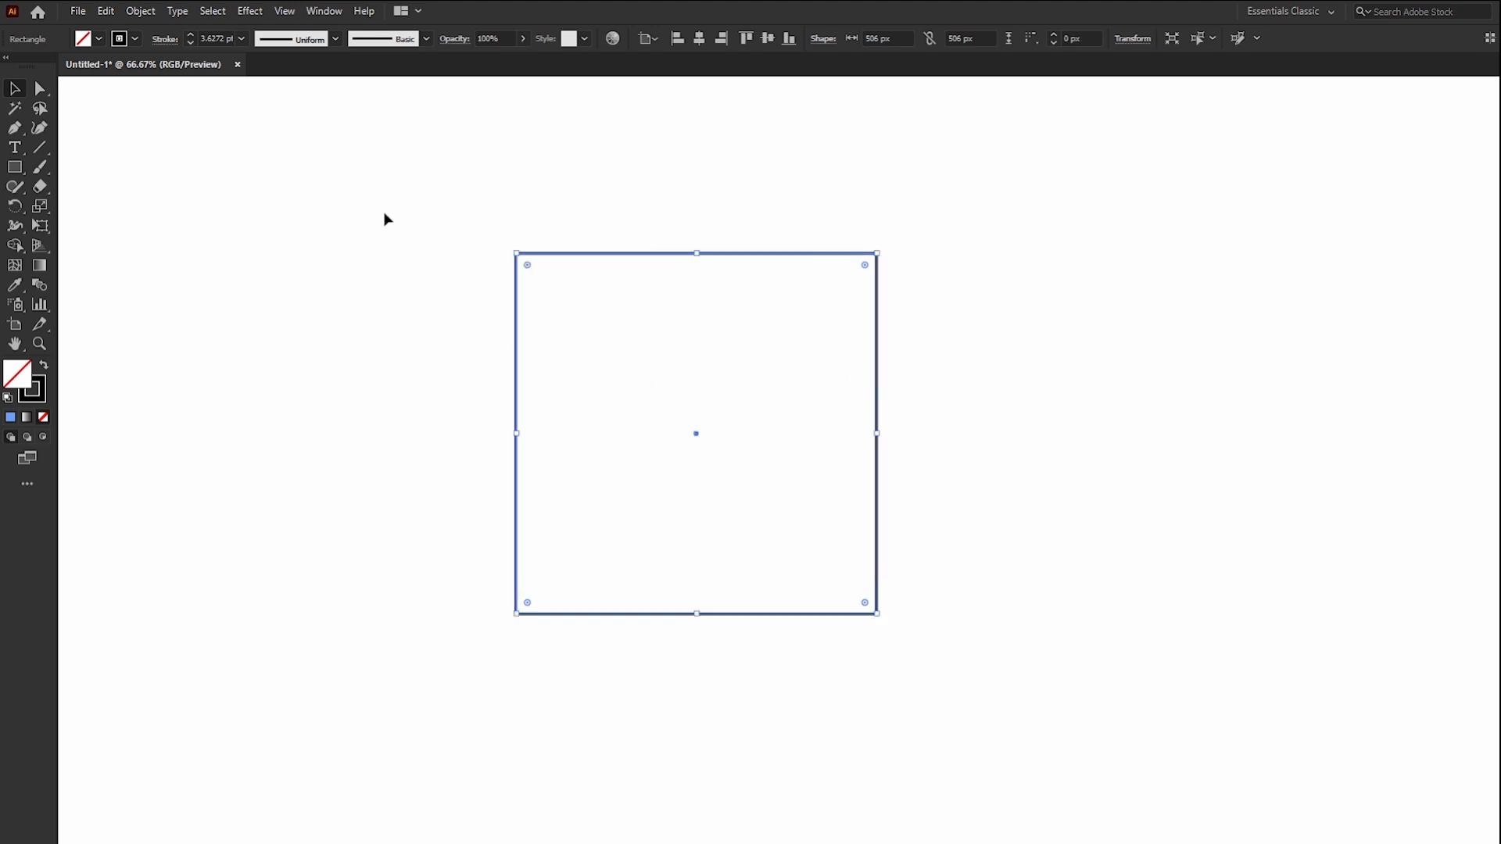
left_click(384, 219)
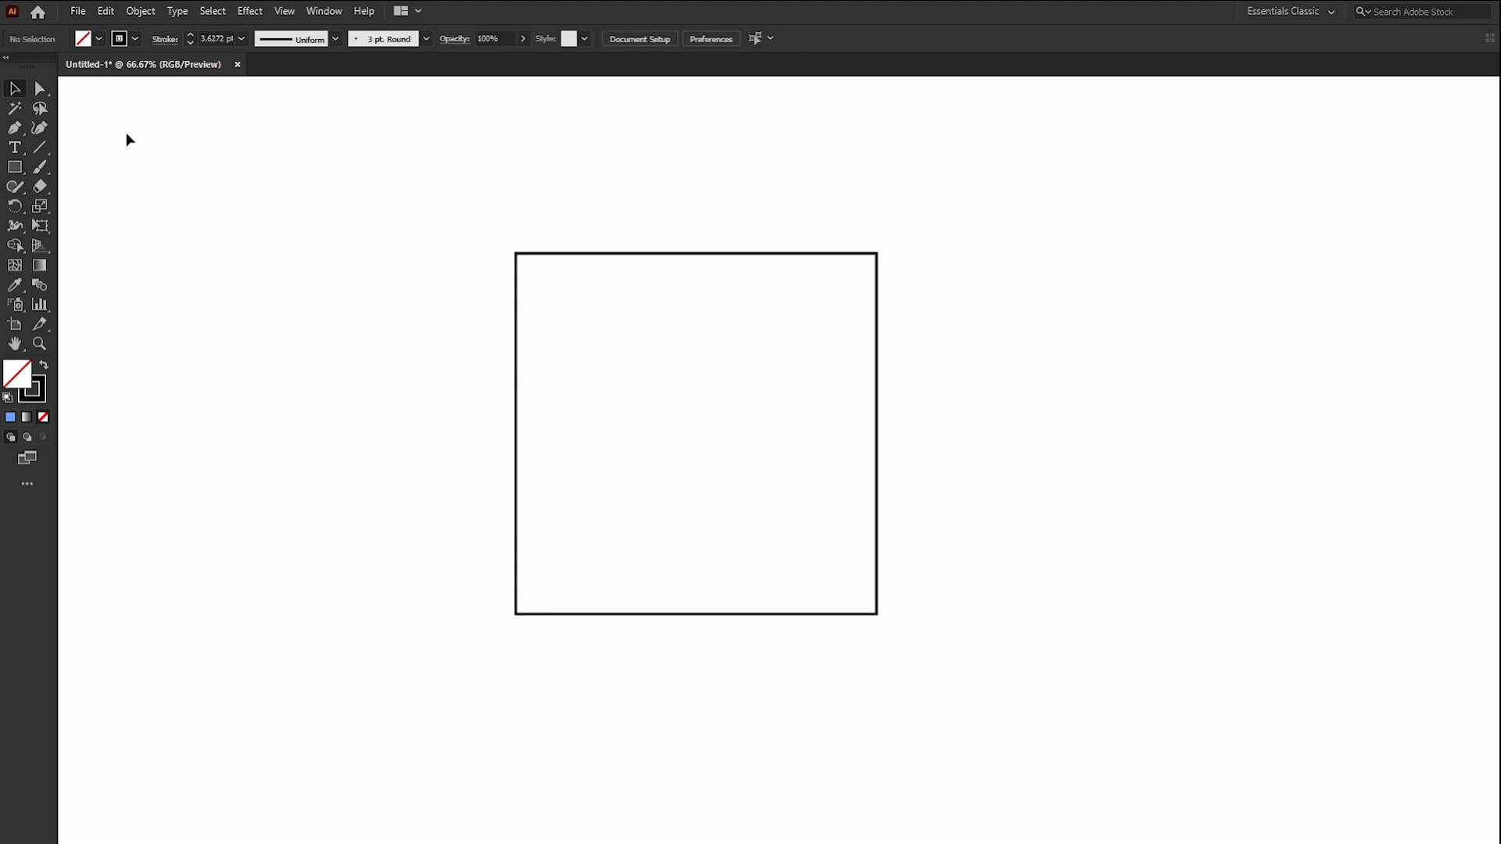
Select the square, bring up its Transform properties and rotate it to 240°.
left_click(516, 269)
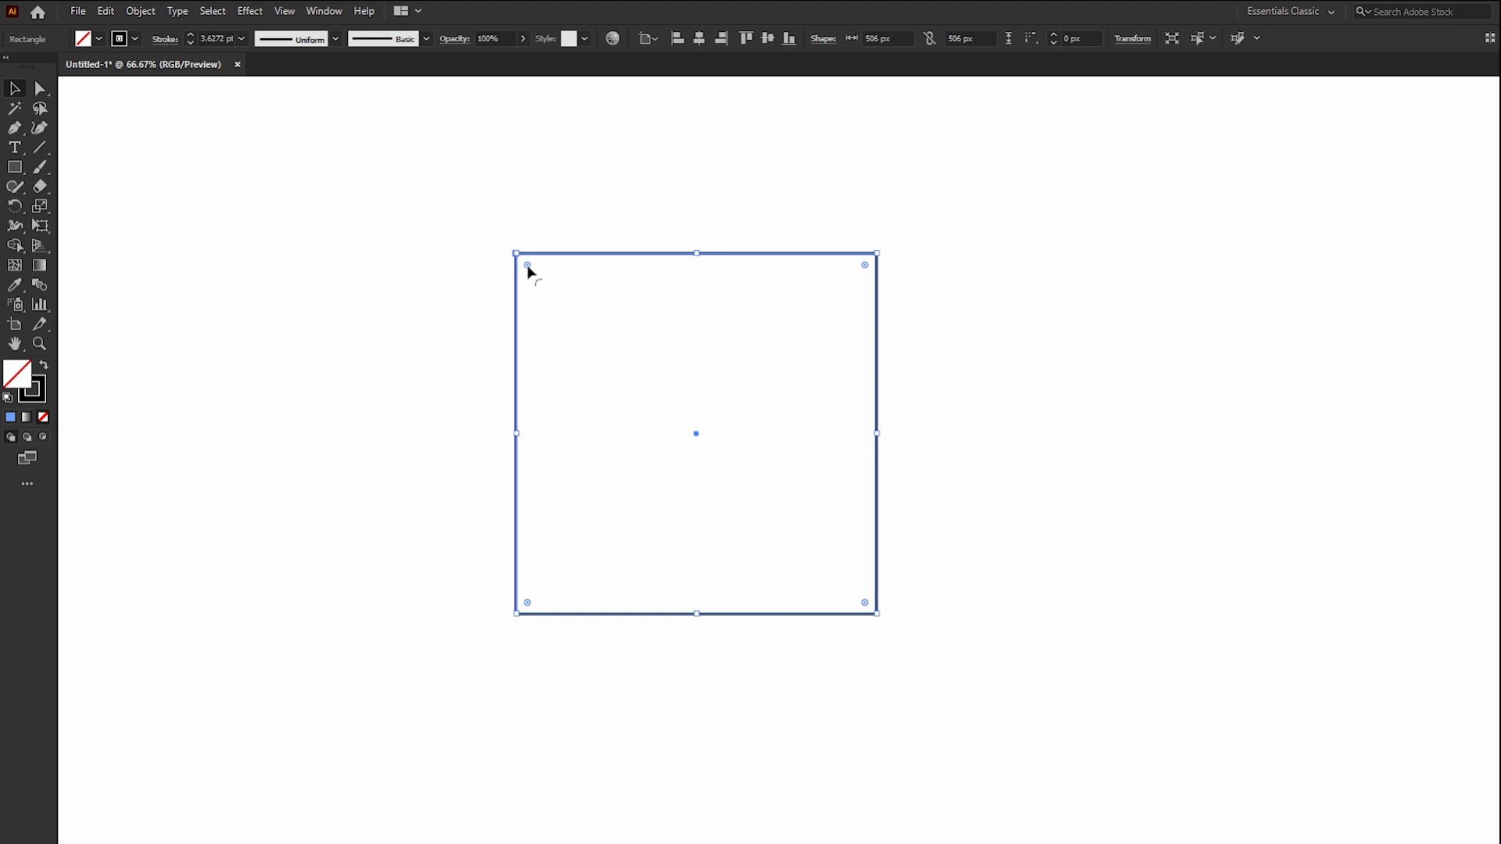
key("shift+F8")
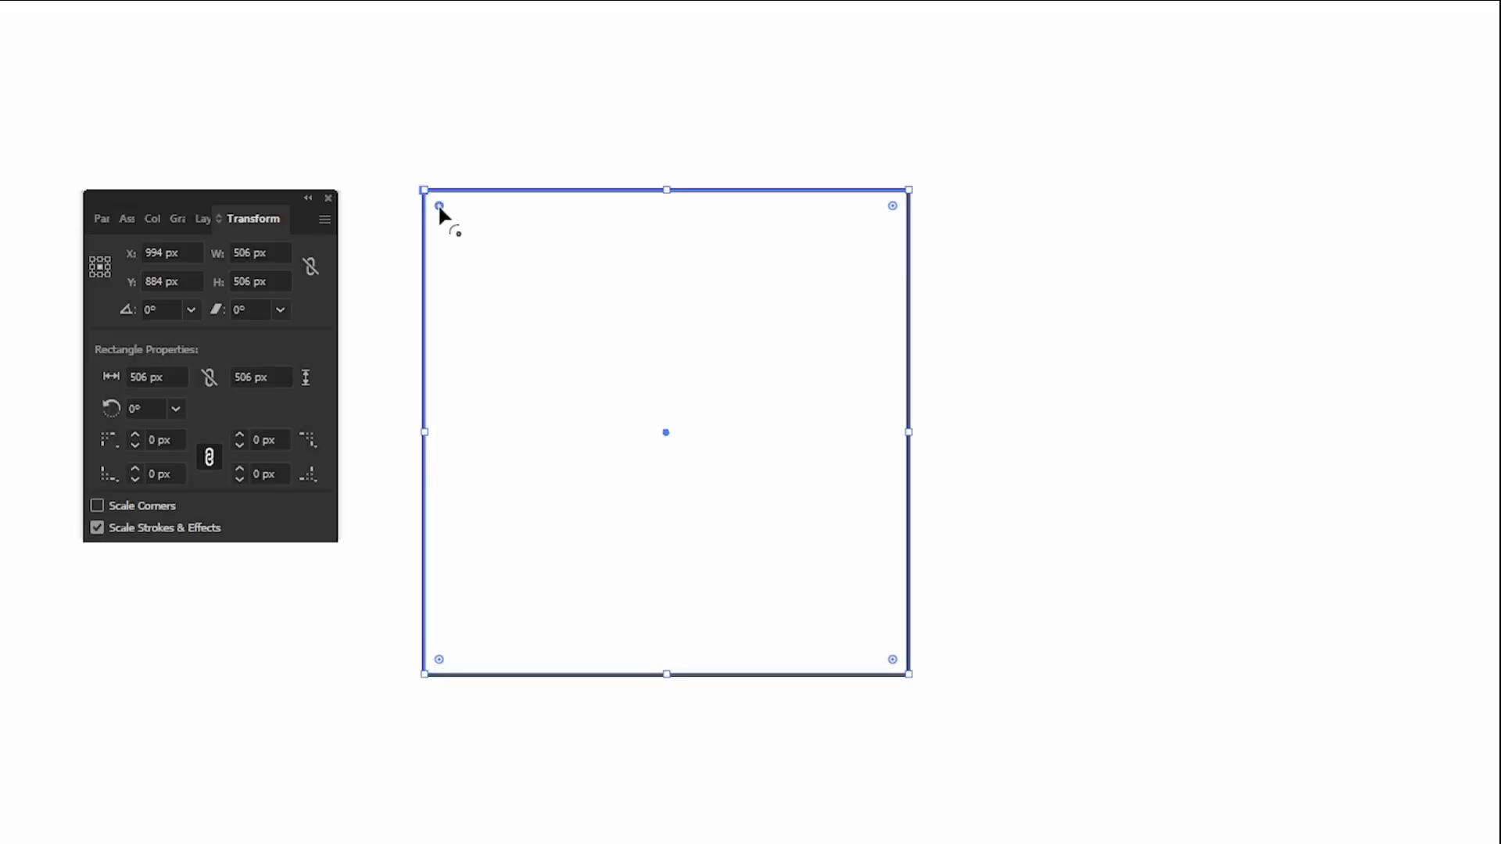
left_click_drag(197, 197, 232, 200)
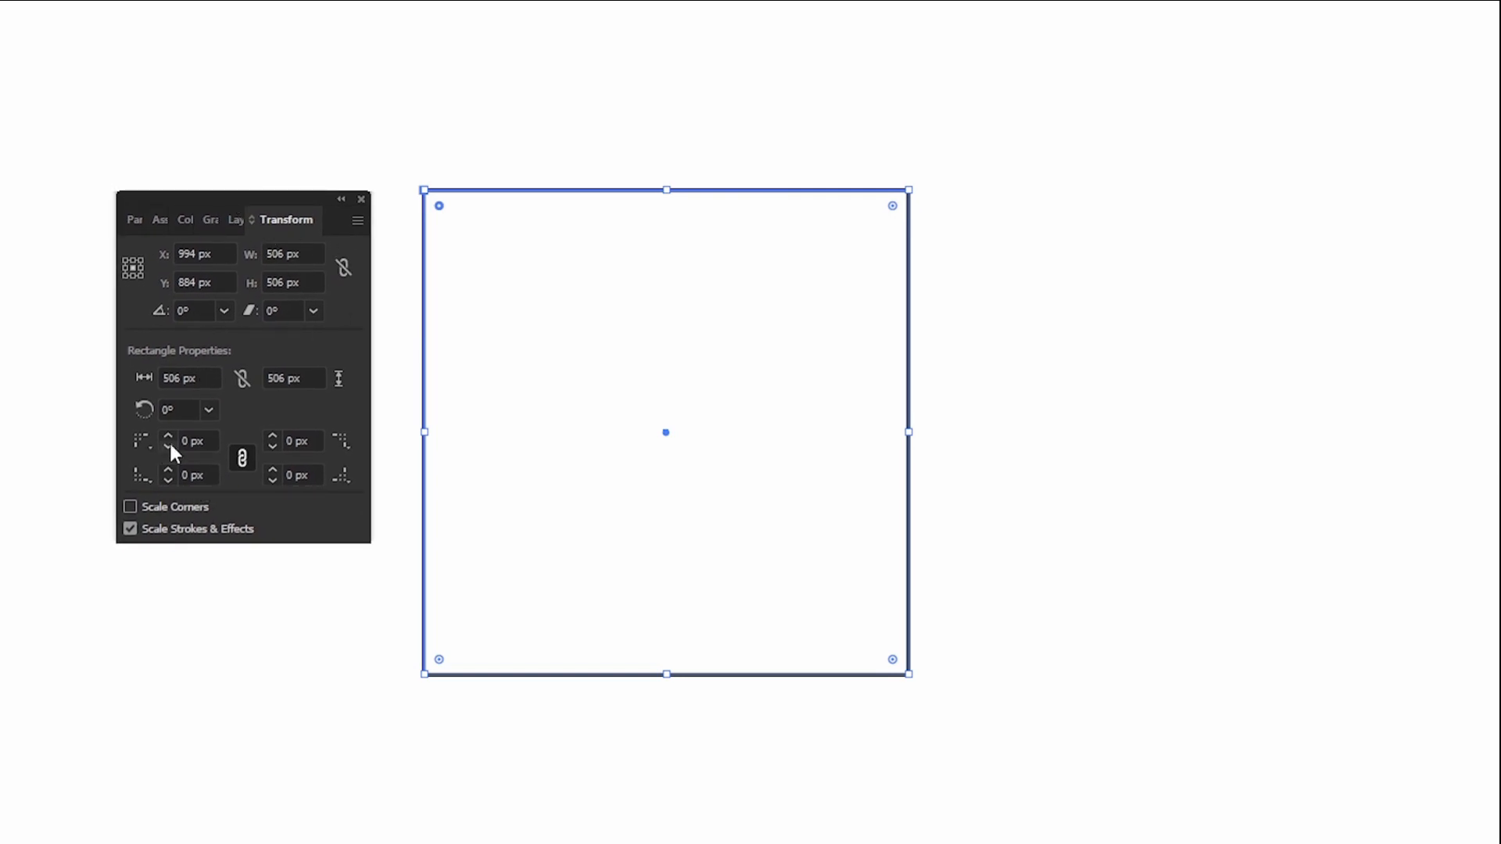
left_click(205, 310)
left_click(223, 312)
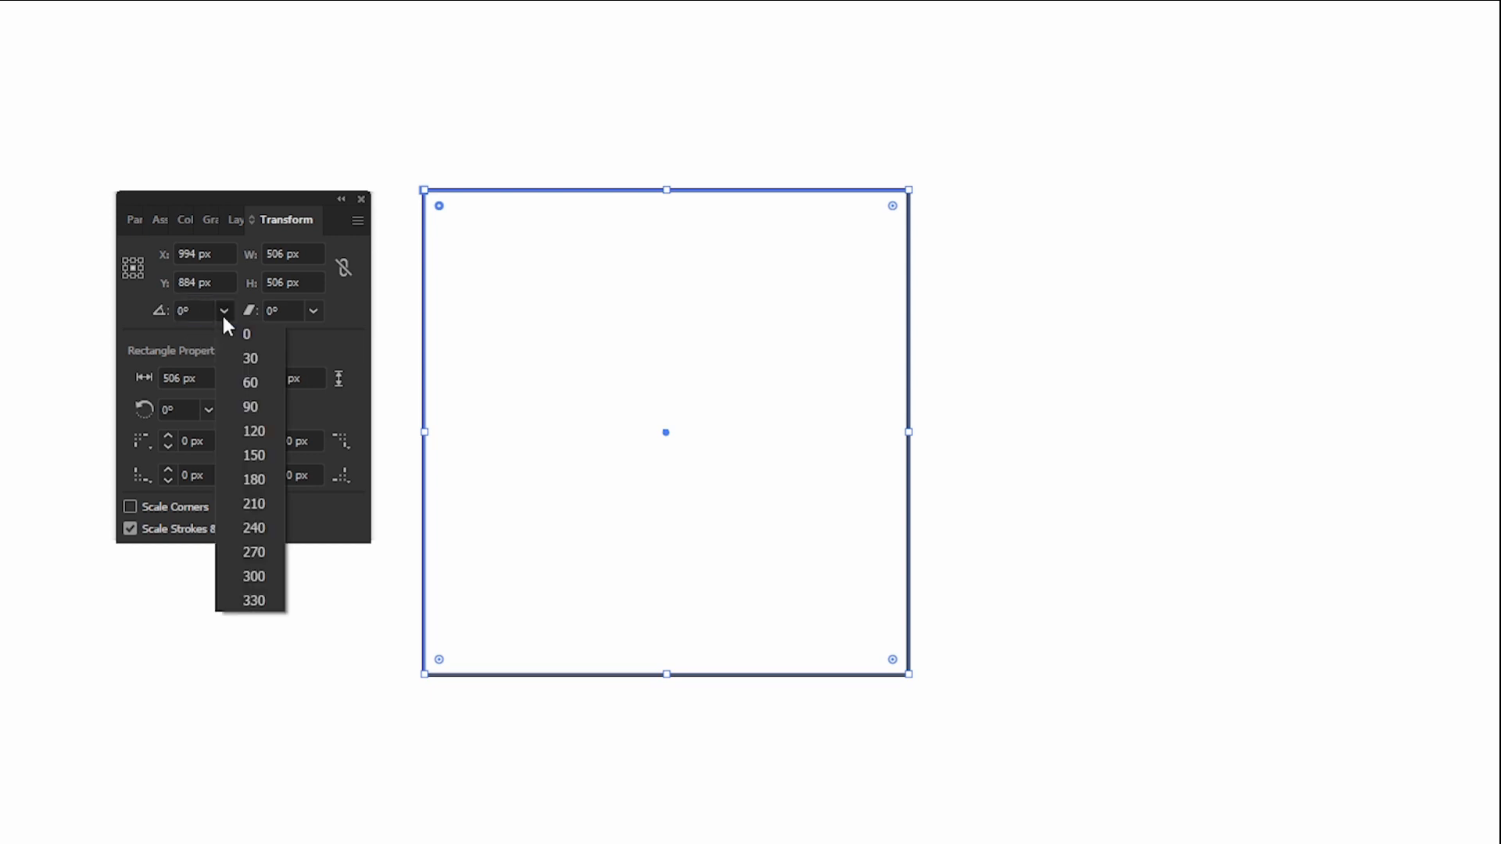
left_click(250, 530)
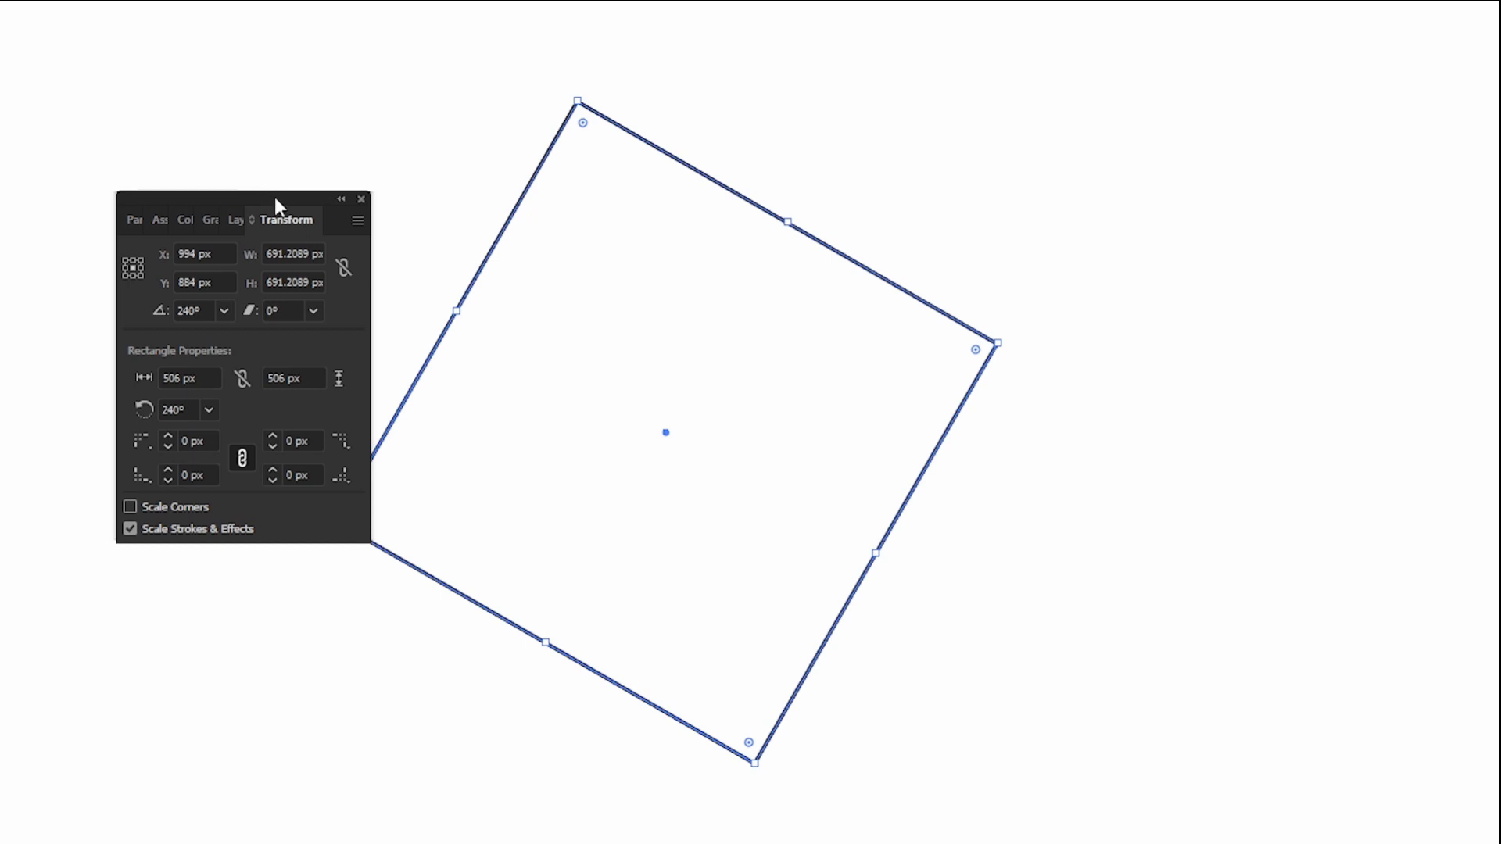
Move the Transform panel clear of the square and set the square's rotation angle to 120°.
left_click_drag(275, 199, 166, 154)
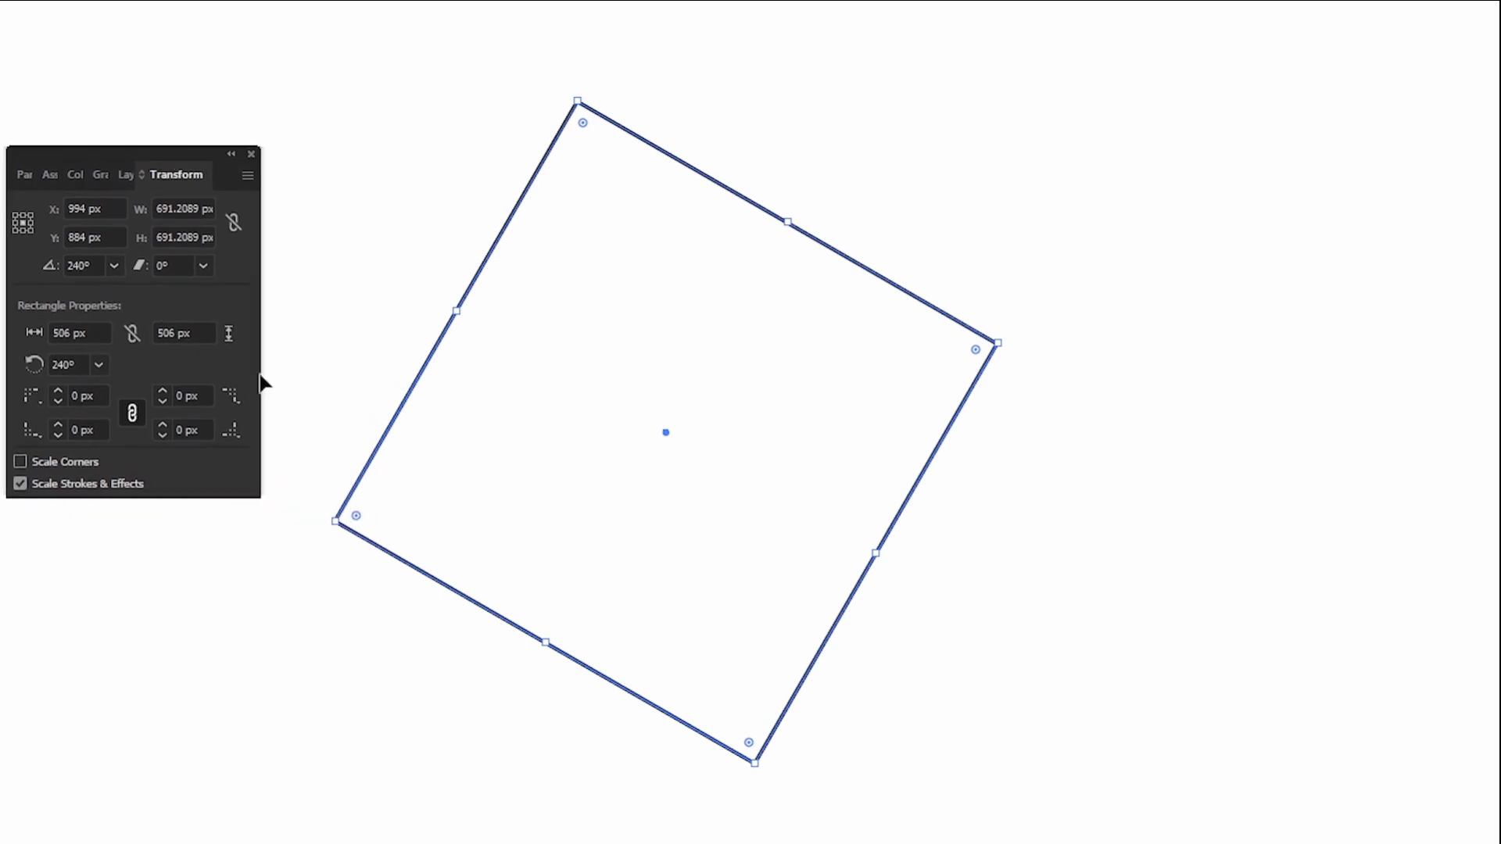
left_click(113, 266)
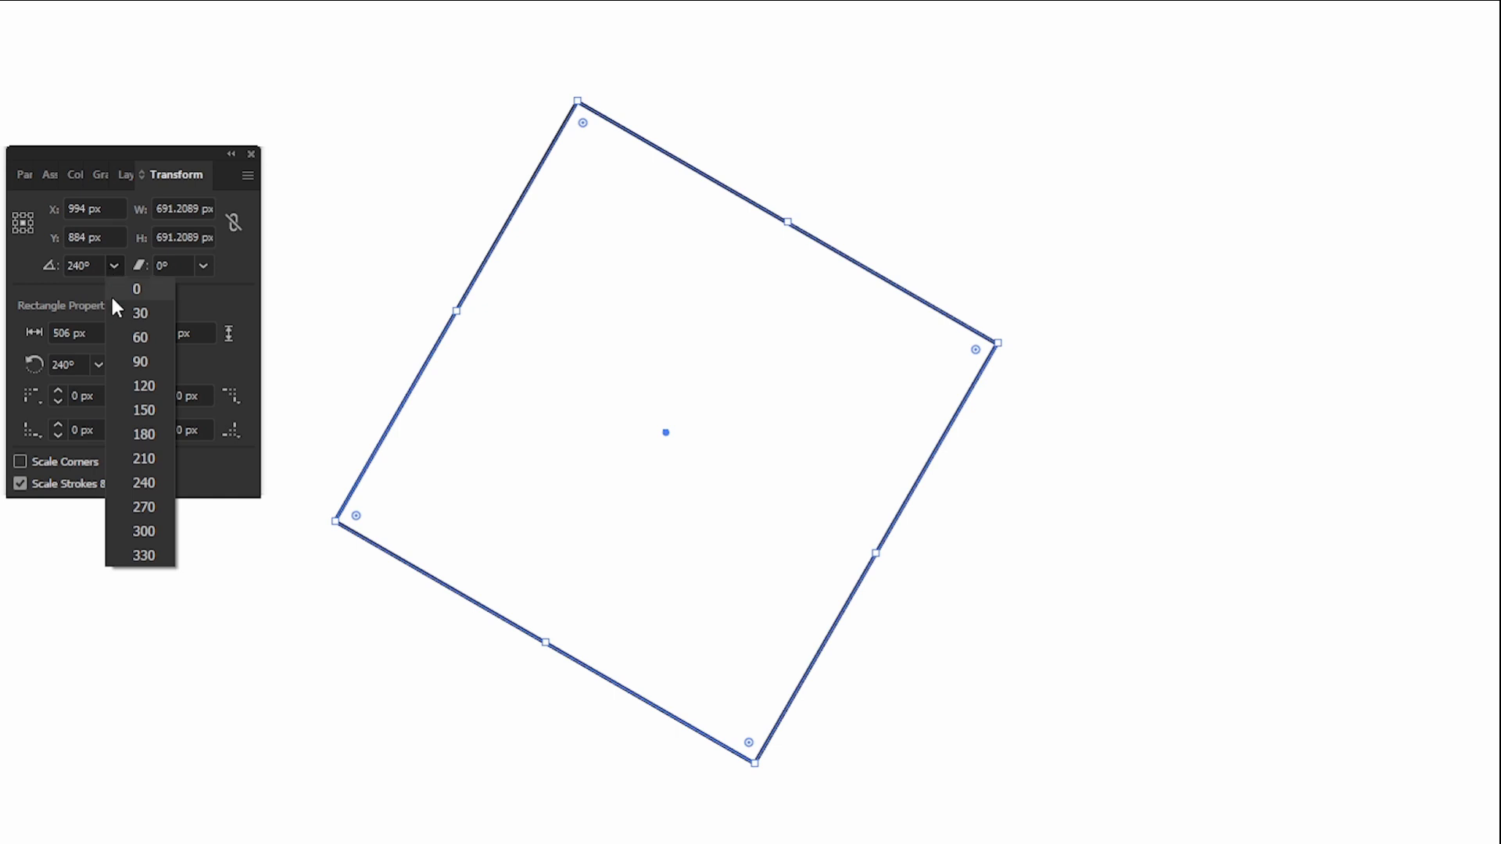
left_click(151, 386)
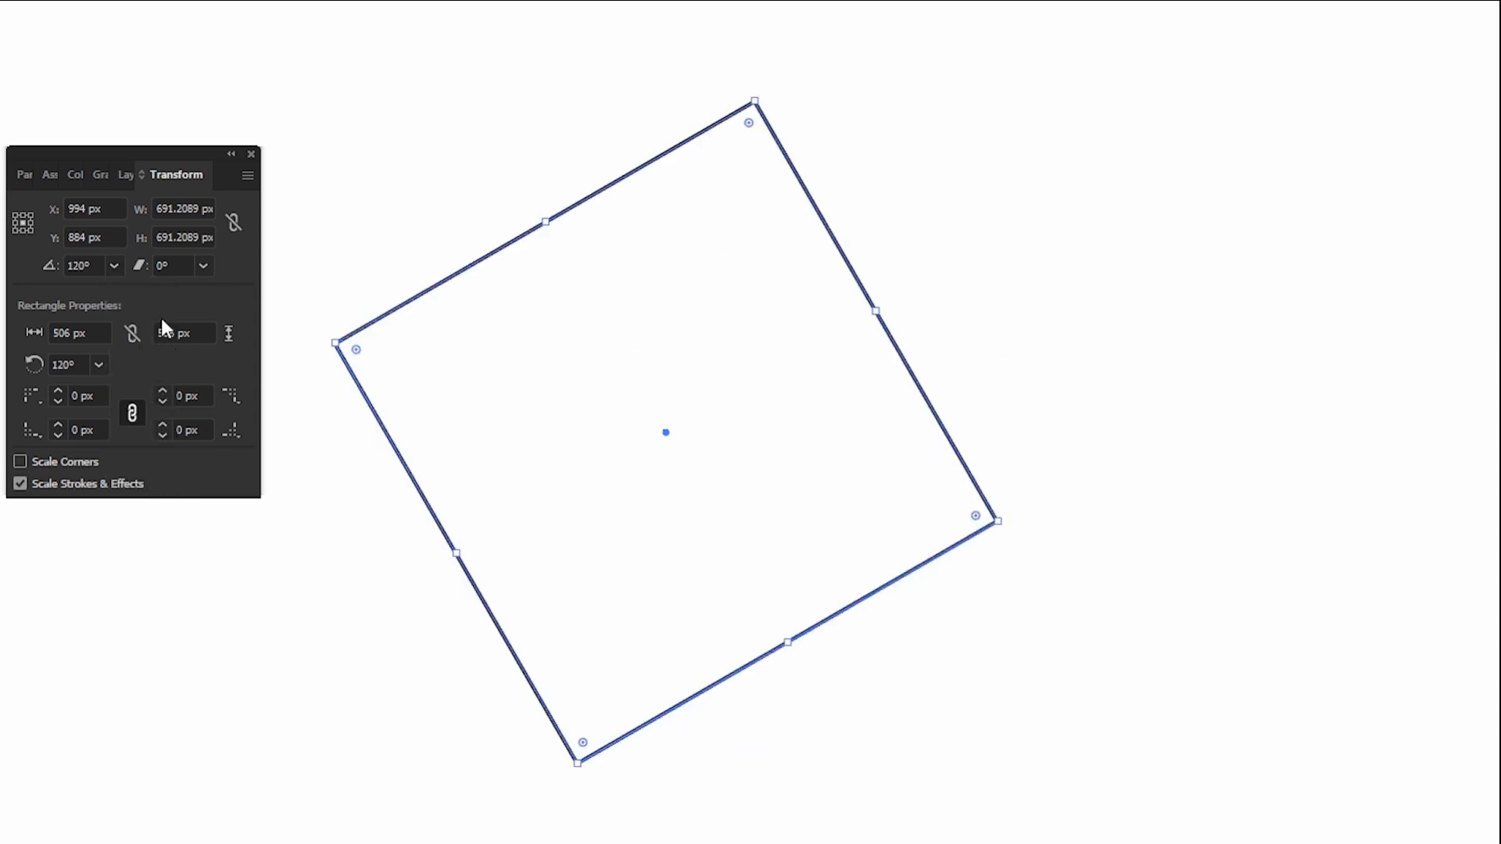
Lower the square's rotation angle continuously in small increments, past 0° into negative values.
left_click_drag(96, 263, 38, 272)
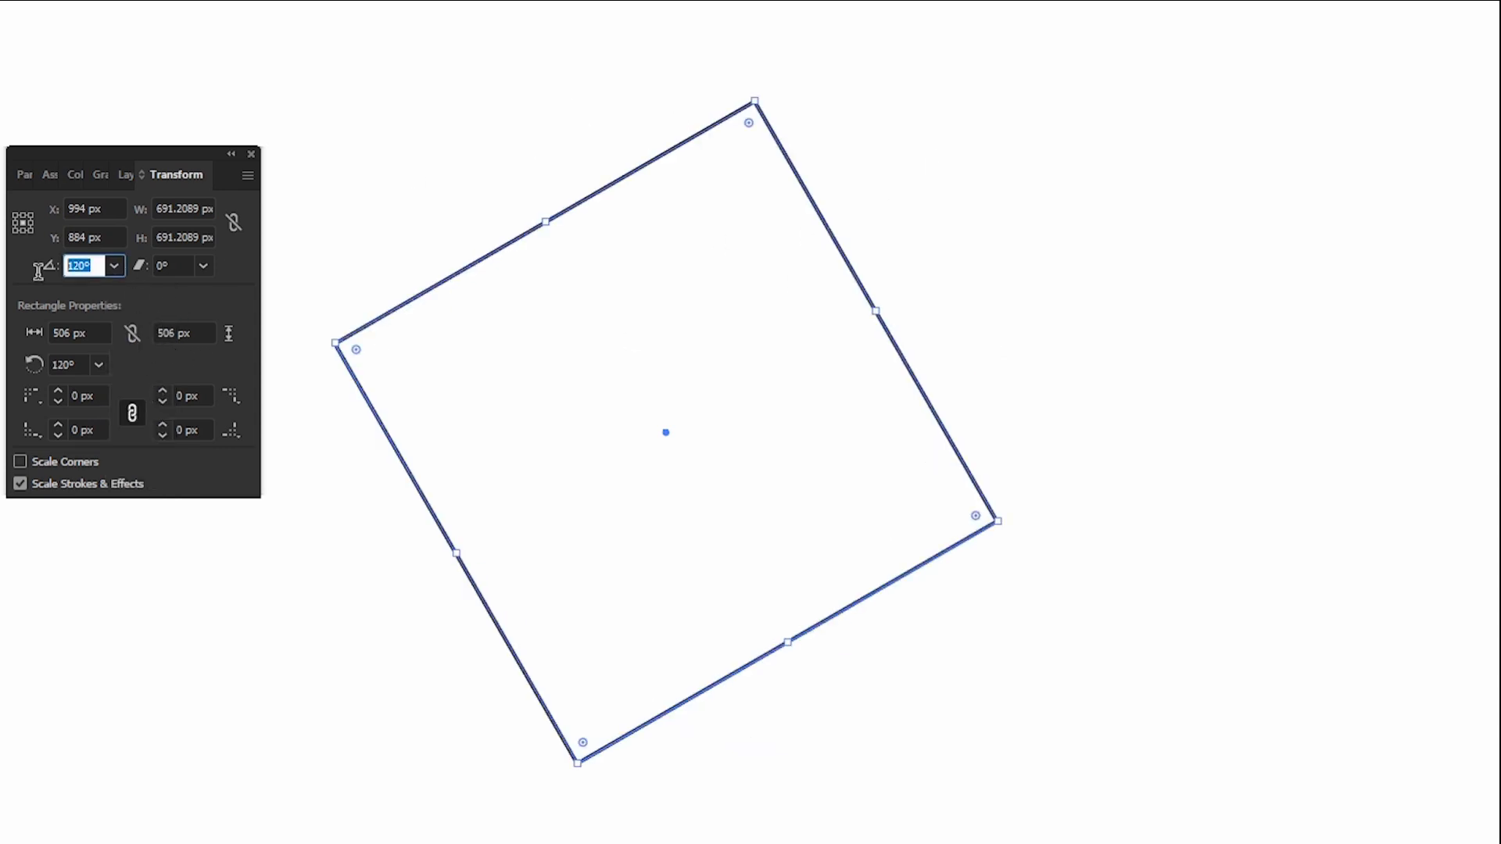
key("Down")
key("Down")
key("Down")
key("Down")
key("Down")
key("Down")
key("Down")
key("Down")
key("Down")
key("Down")
key("Down")
key("Down")
key("Down")
key("Down")
key("Down")
key("Down")
key("Down")
key("Down")
key("Down")
key("Down")
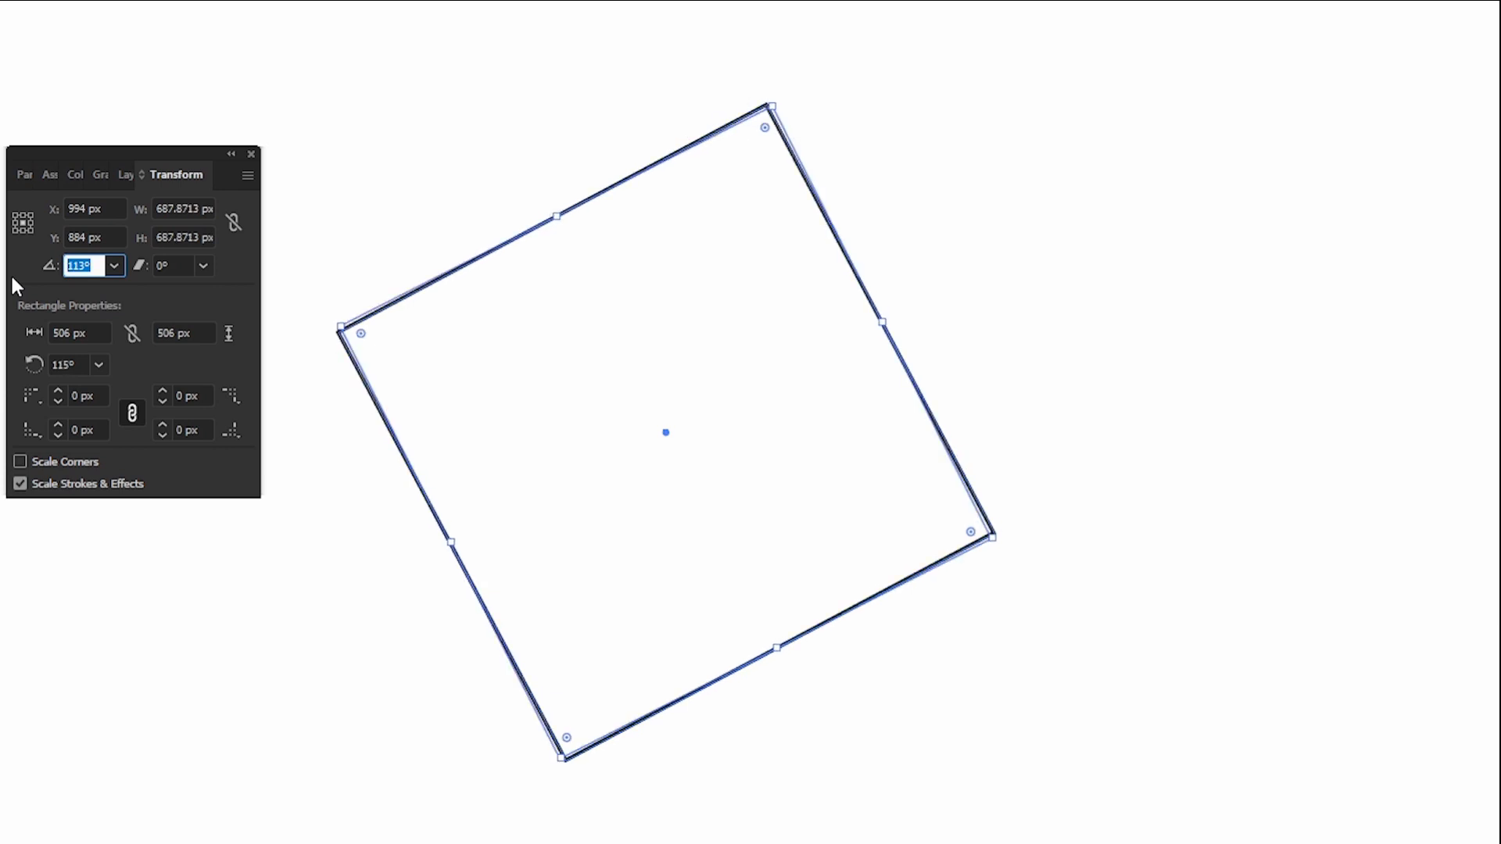
key("Down")
key("Down")
key("Down")
key("Down")
key("Down")
key("Down")
key("Down")
key("Down")
key("Down")
key("Down")
key("Down")
key("Down")
key("Down")
key("Down")
key("Down")
key("Down")
key("Down")
key("Down")
key("Down")
key("Down")
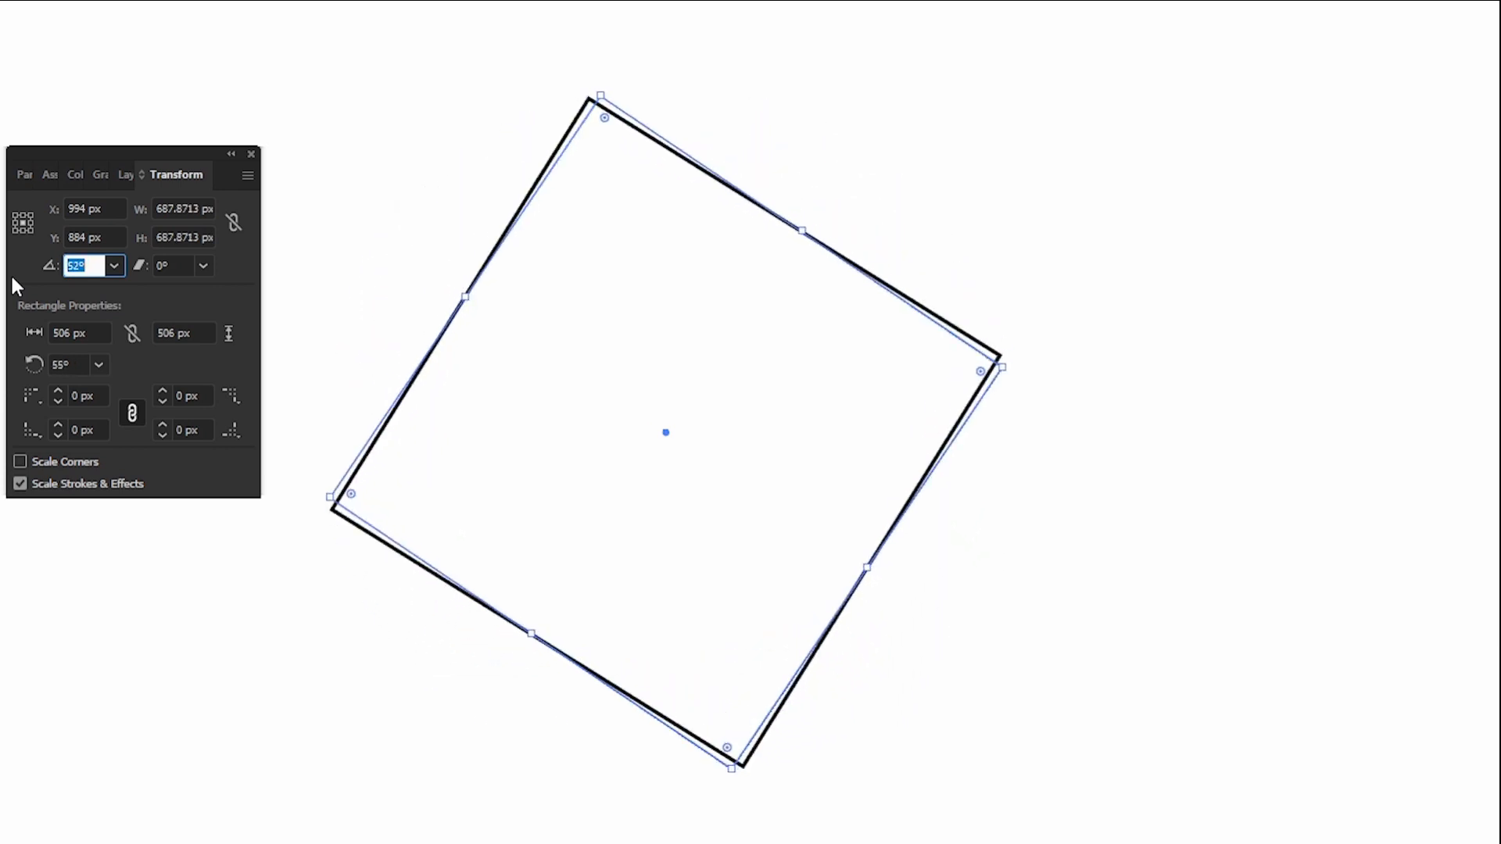
key("Down")
key("Down")
key("Down")
key("Down")
key("Down")
key("Down")
key("Down")
key("Down")
key("Down")
key("Down")
key("Down")
key("Down")
key("Down")
key("Down")
key("Down")
key("Down")
key("Down")
key("Down")
key("Down")
key("Down")
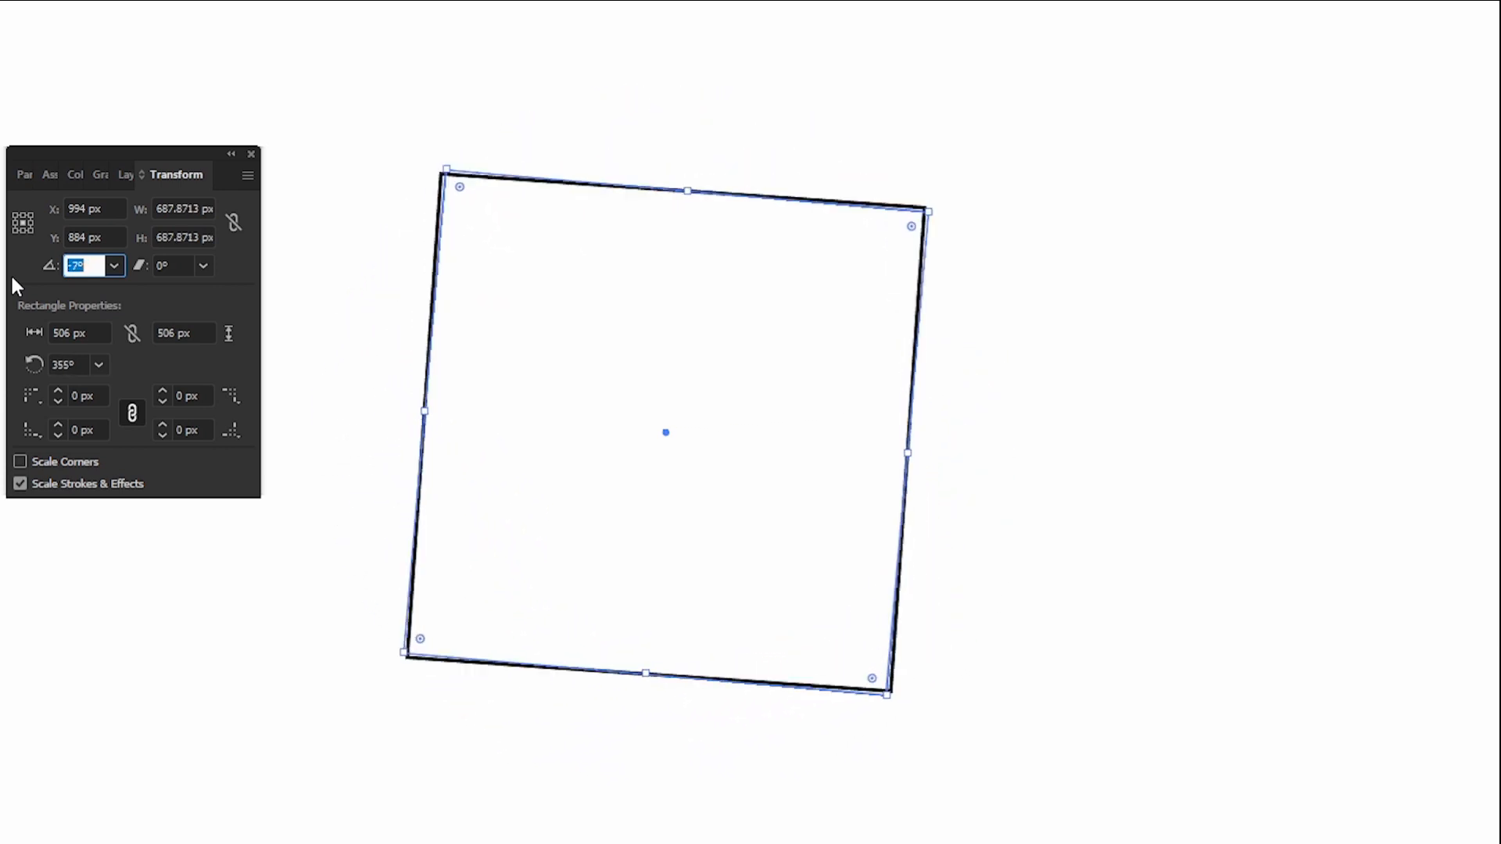
key("Down")
key("Down")
key("Down")
key("Down")
key("Down")
key("Down")
key("Down")
key("Down")
key("Down")
key("Down")
key("Down")
key("Down")
key("Down")
key("Down")
key("Down")
key("Down")
key("Down")
key("Down")
key("Down")
key("Down")
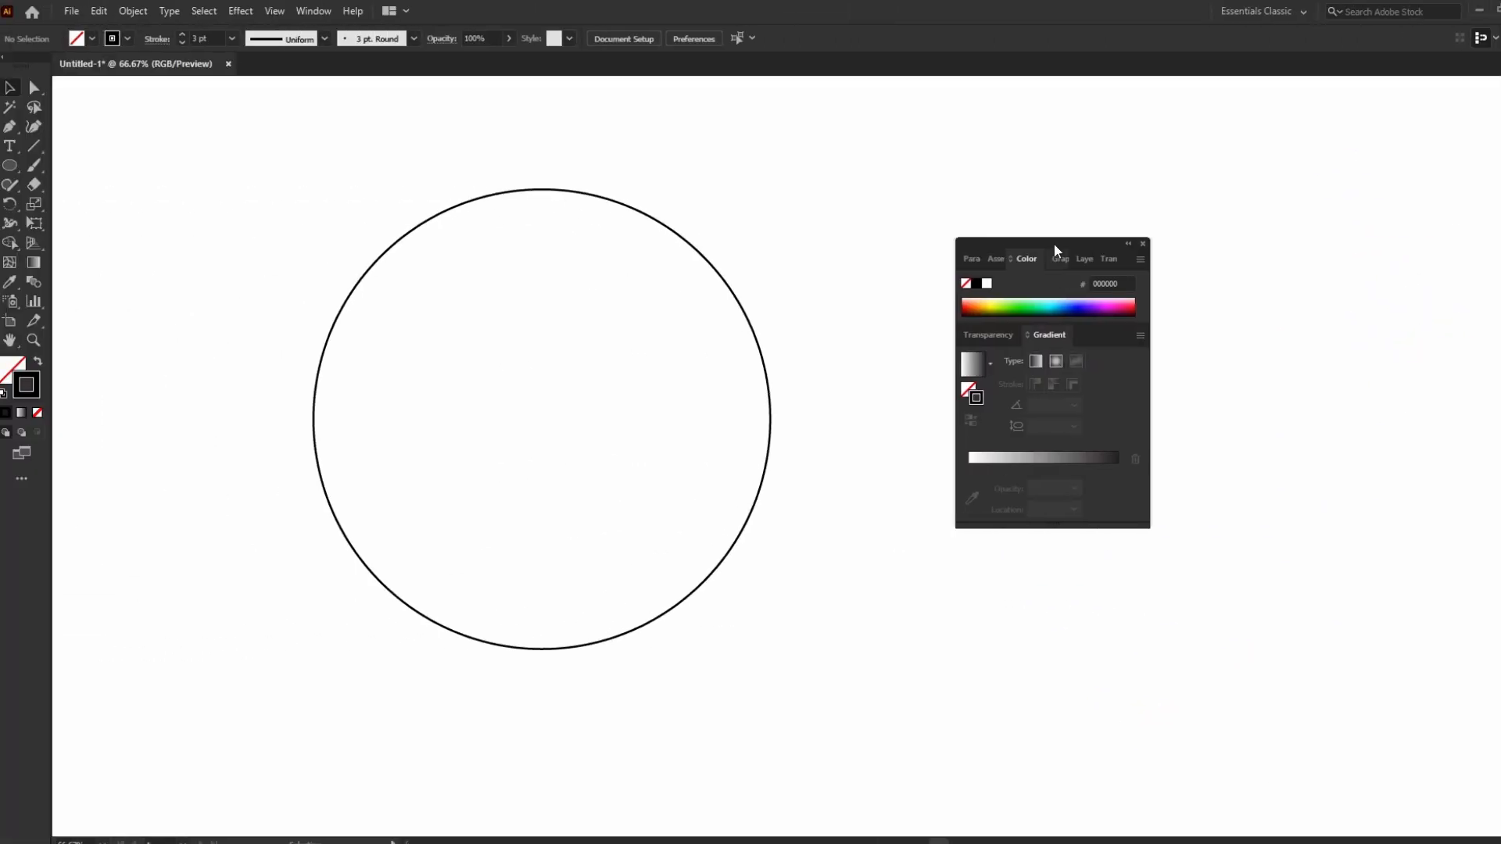
Move the floating Color and Gradient panels farther from the circle, with nothing left selected.
left_click_drag(1052, 245, 1147, 199)
scroll(749, 485, "up", 1)
left_click_drag(402, 222, 831, 607)
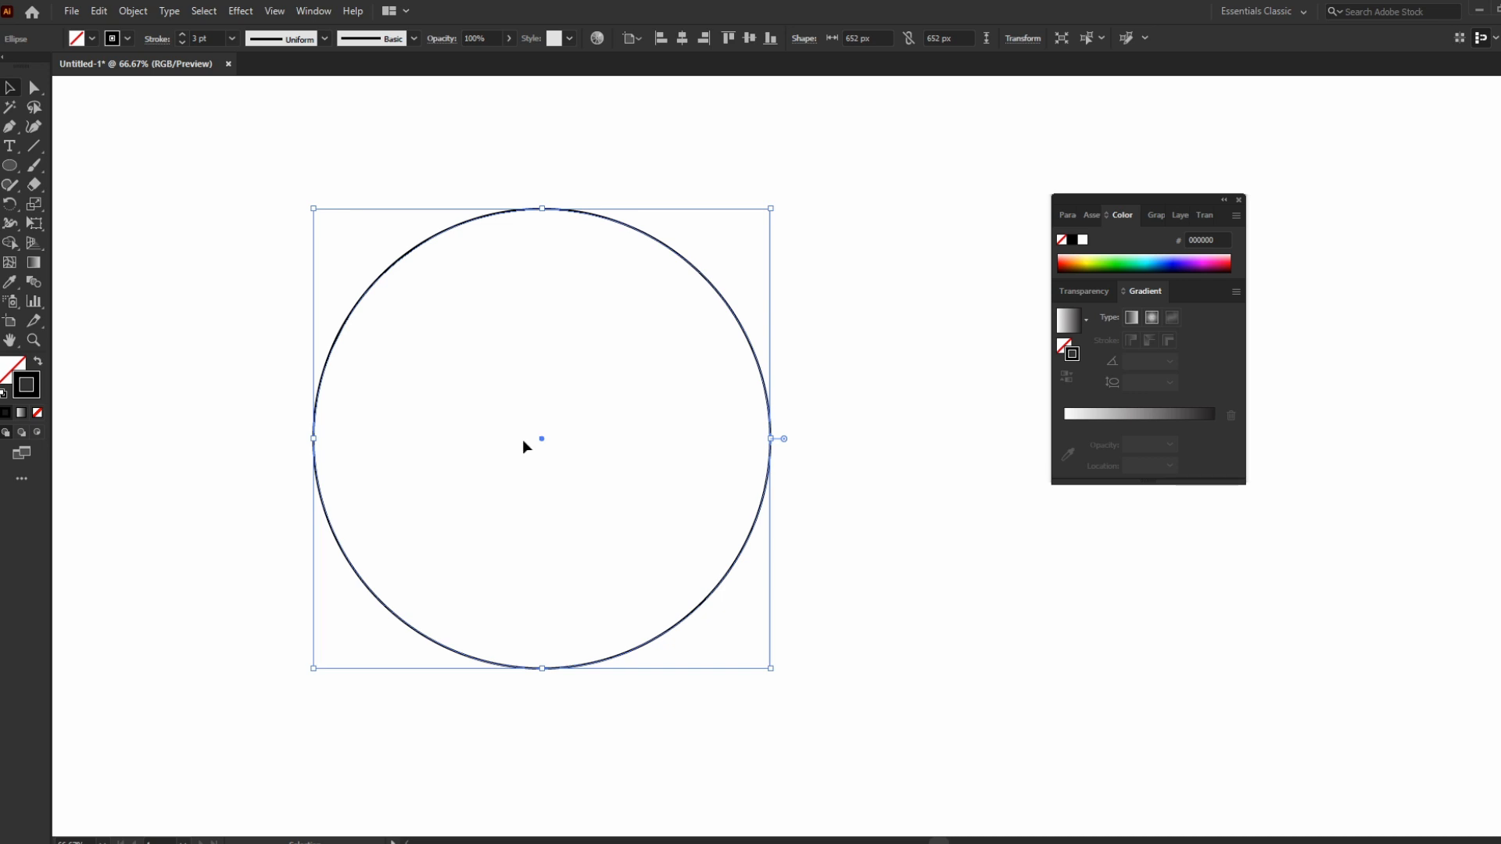
left_click_drag(246, 206, 814, 660)
scroll(860, 618, "down", 1)
left_click(860, 616)
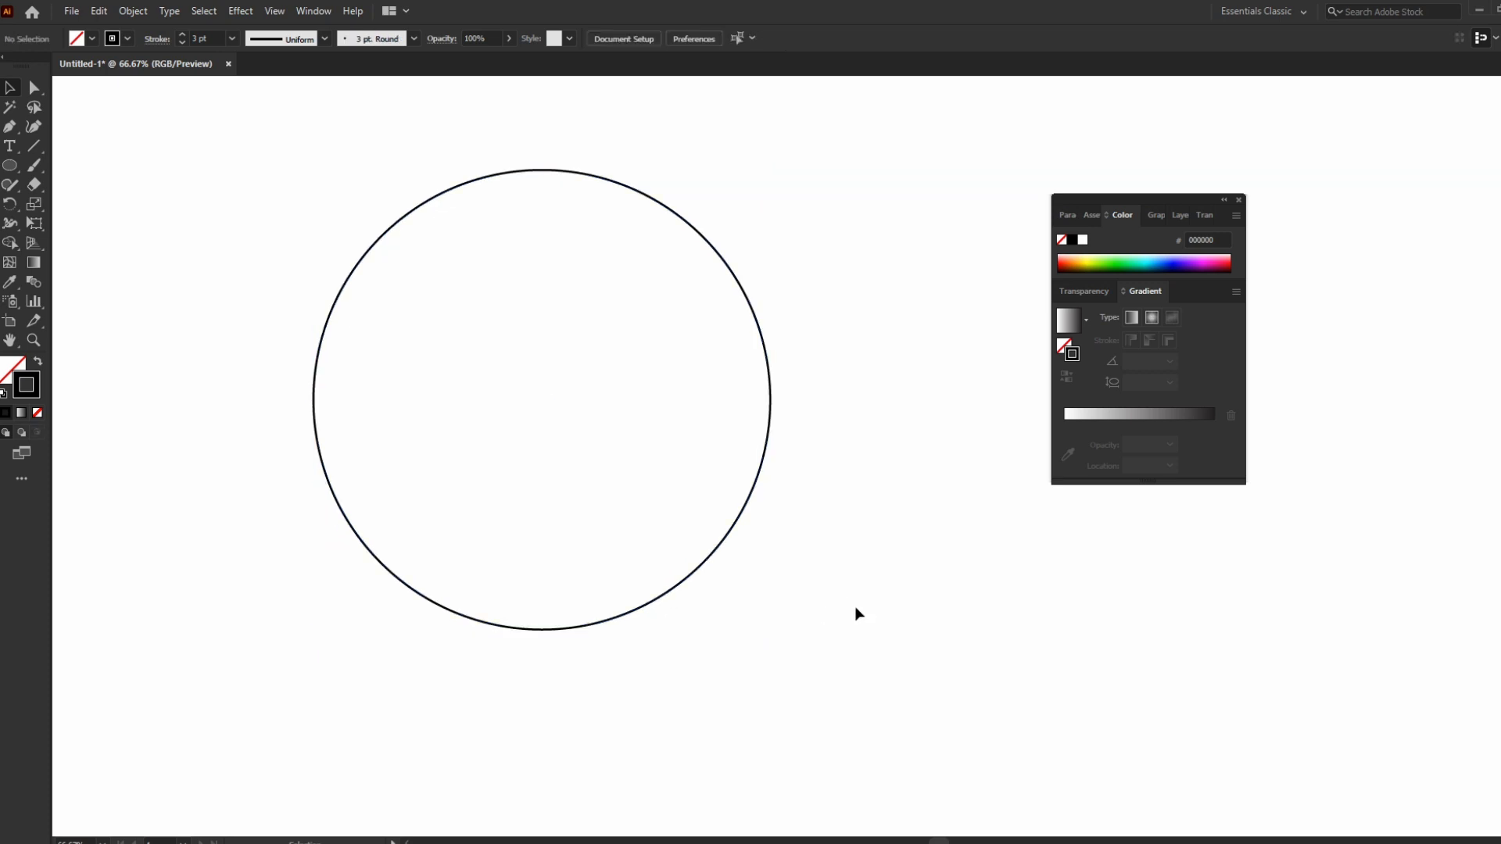
left_click(329, 323)
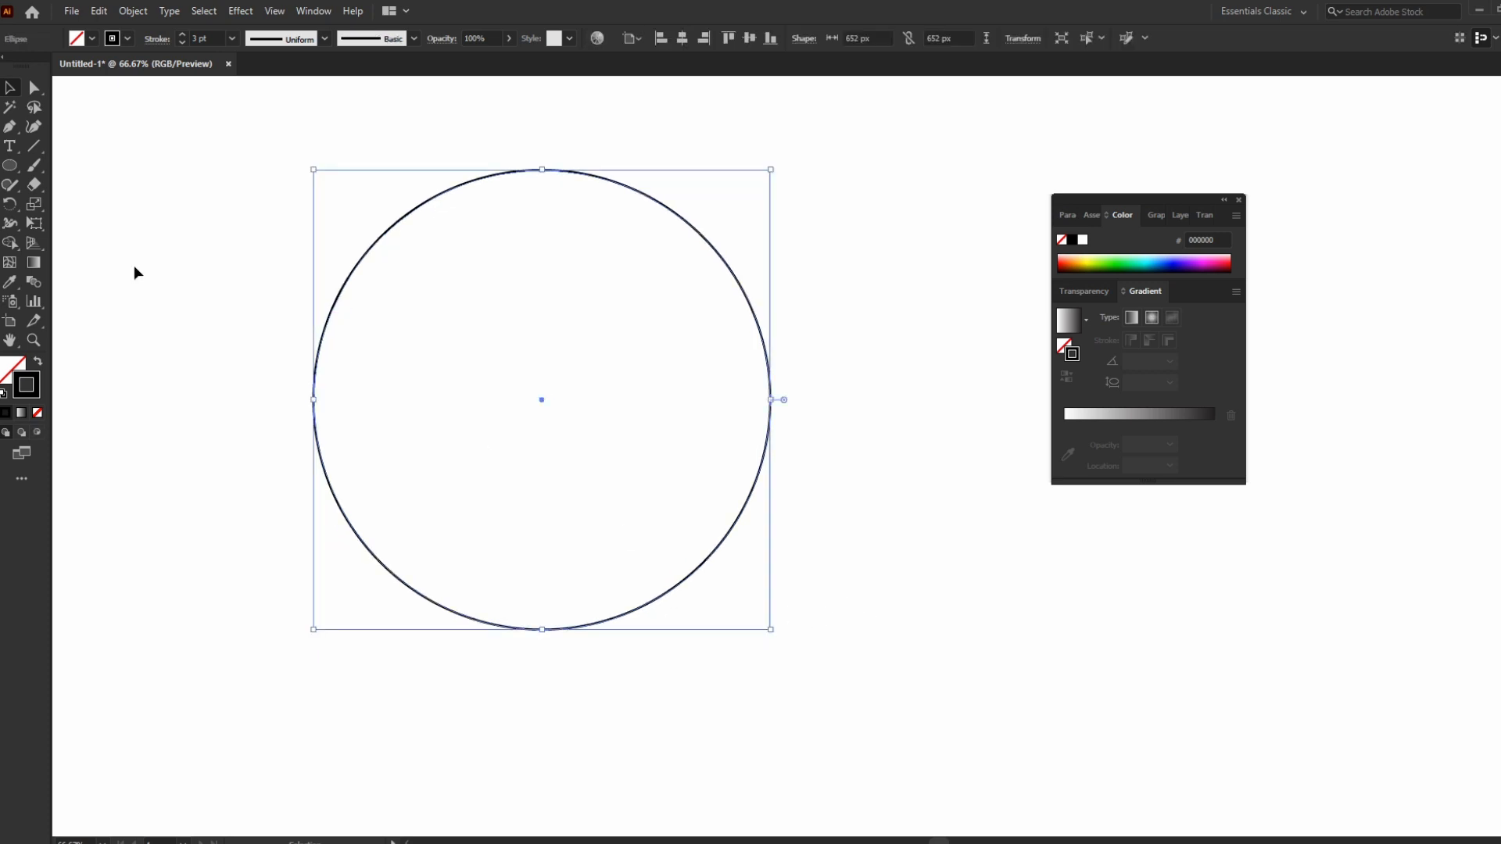
left_click(7, 167)
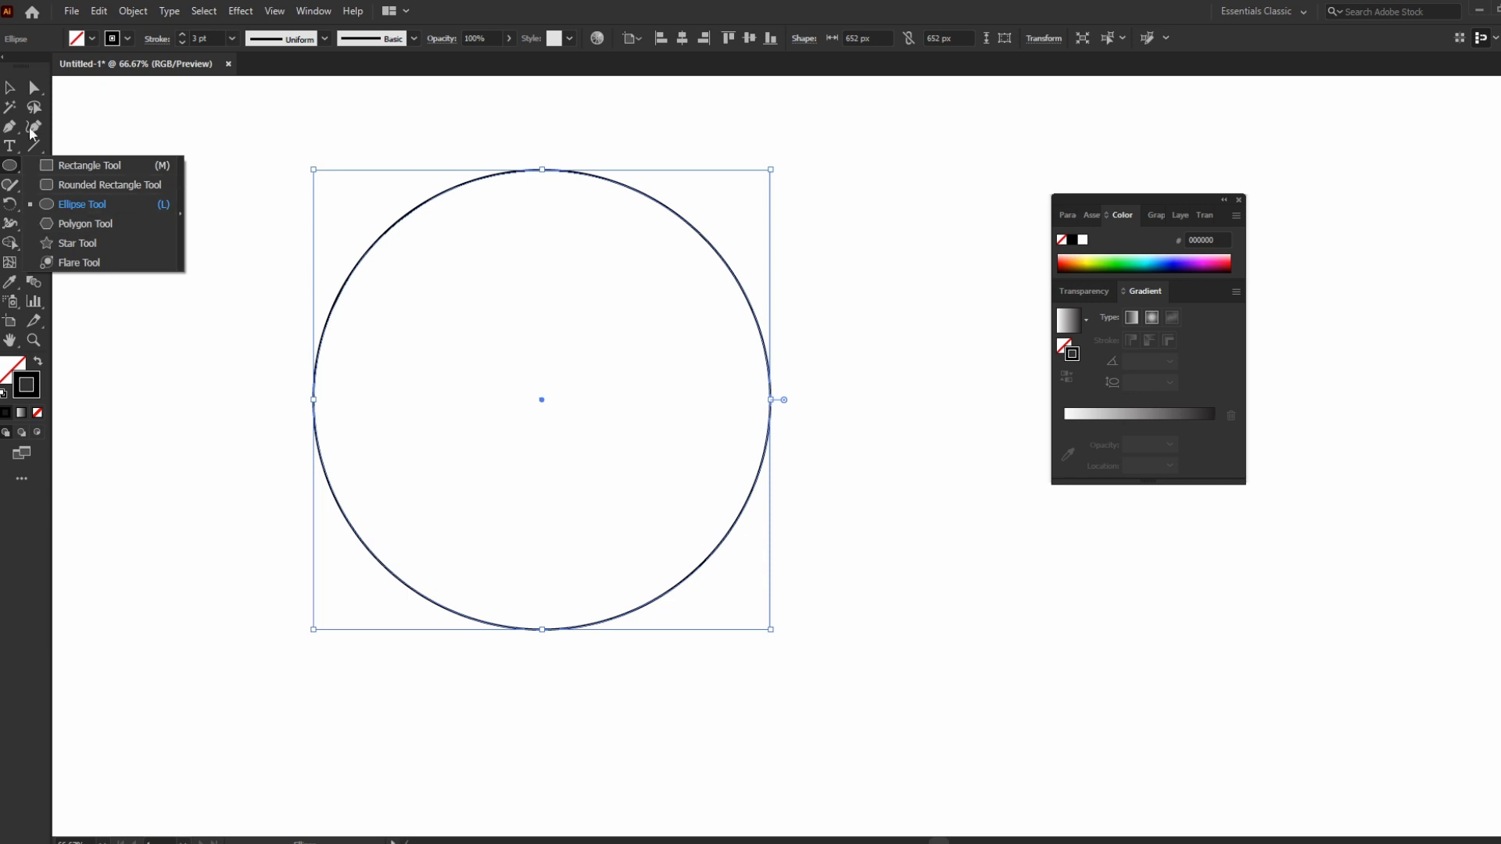
left_click(10, 89)
left_click(359, 298)
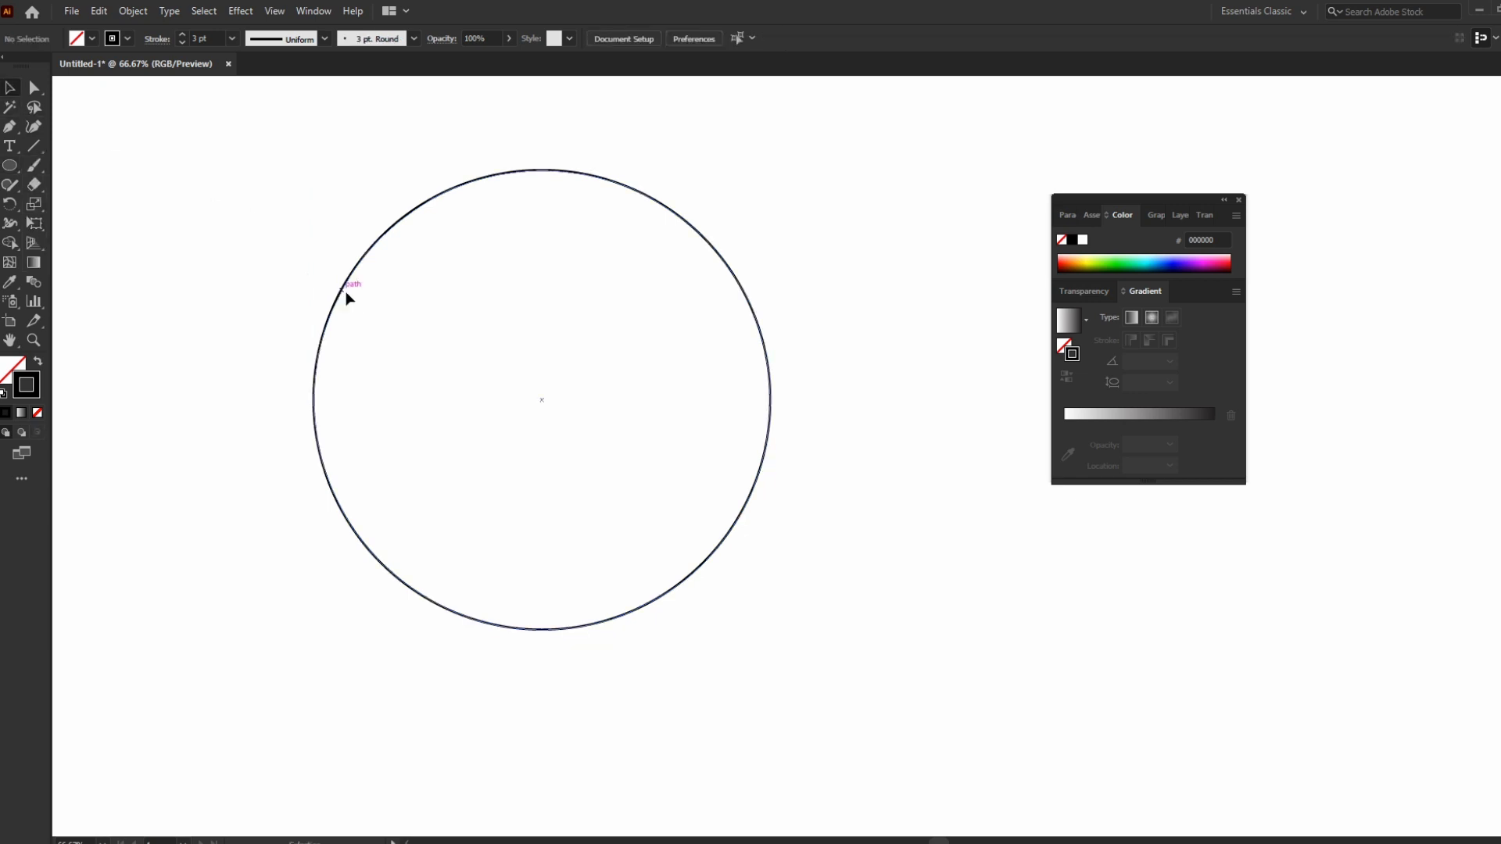
left_click(341, 297)
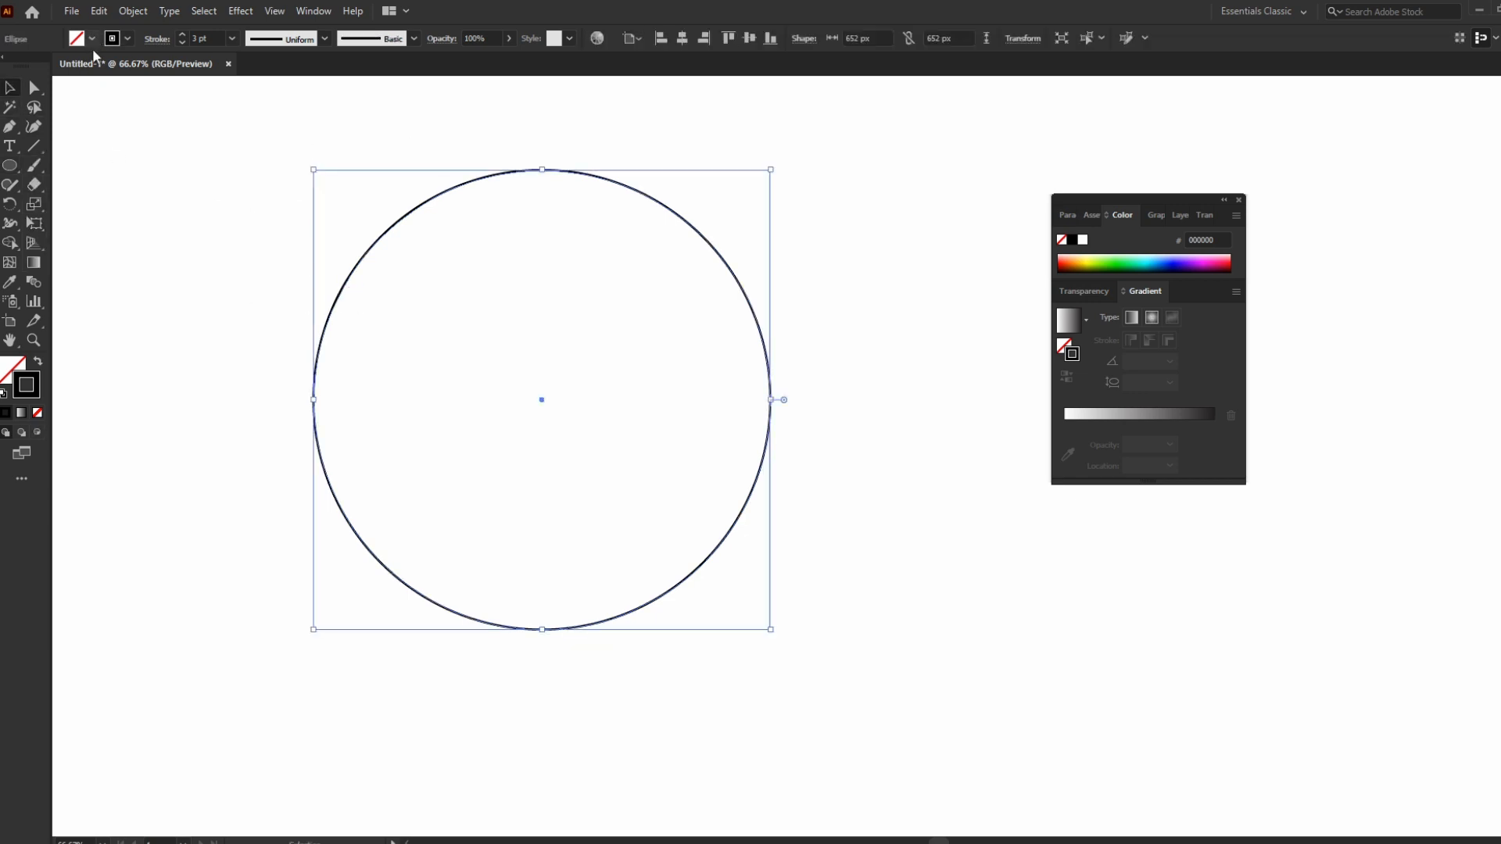
left_click(195, 325)
Select the circle, apply a linear gradient to its stroke and colour the gradient's end stop light blue (6CA1FF).
left_click_drag(240, 280, 662, 644)
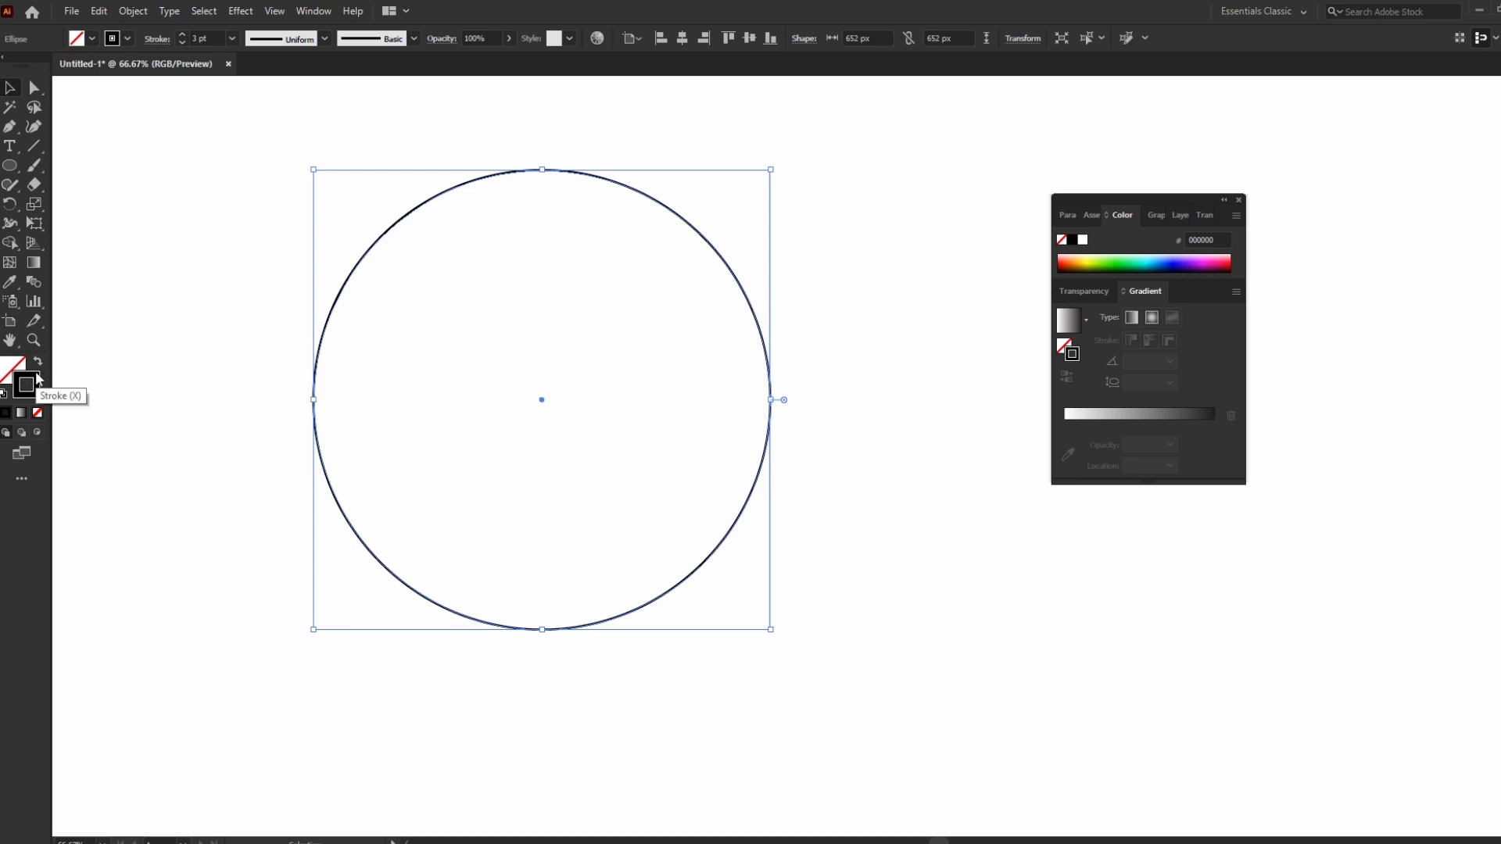
left_click(22, 414)
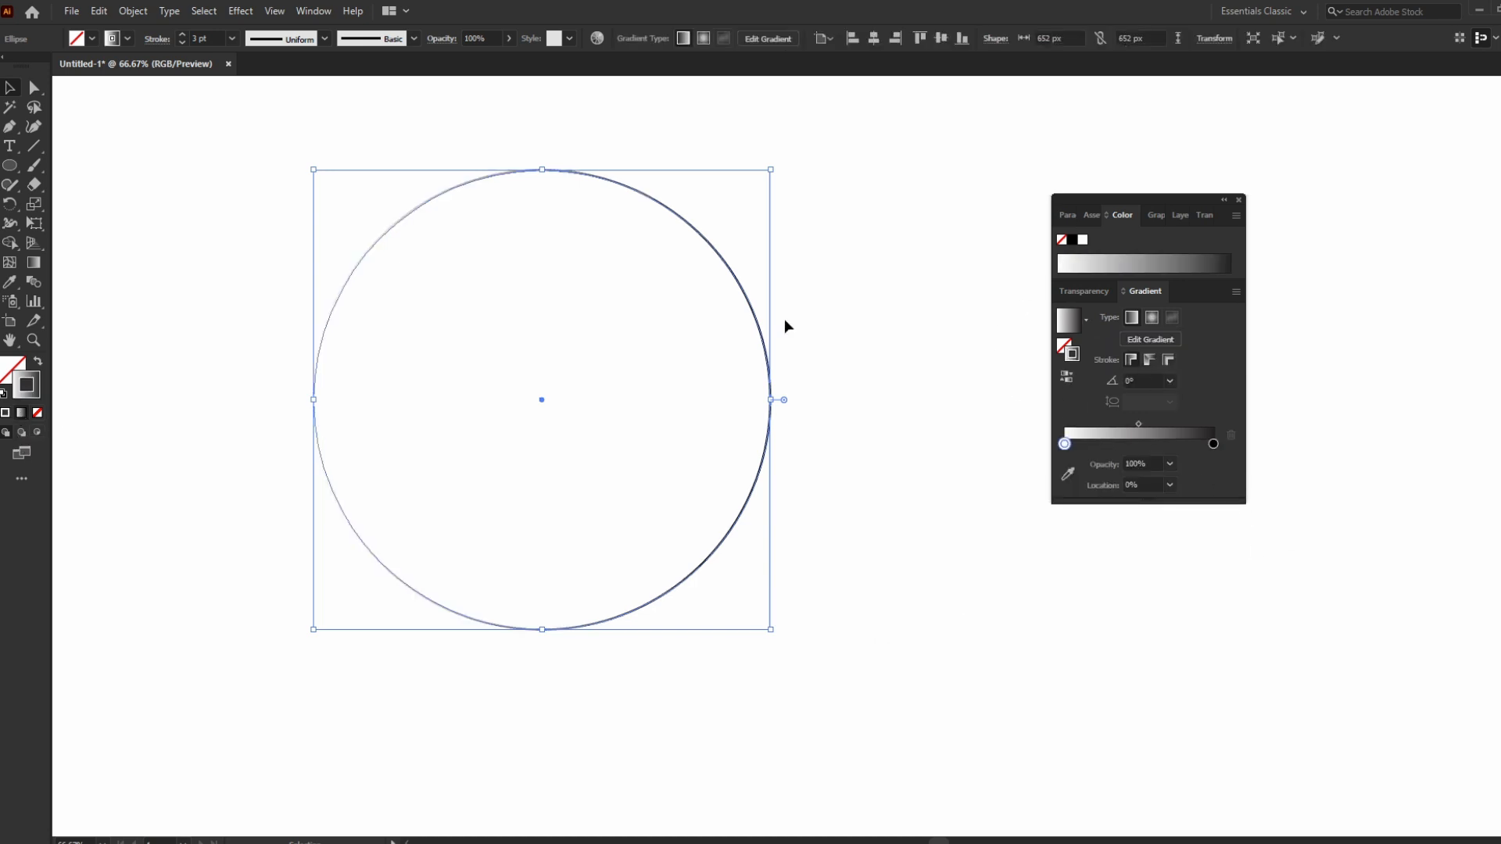
double_click(1213, 445)
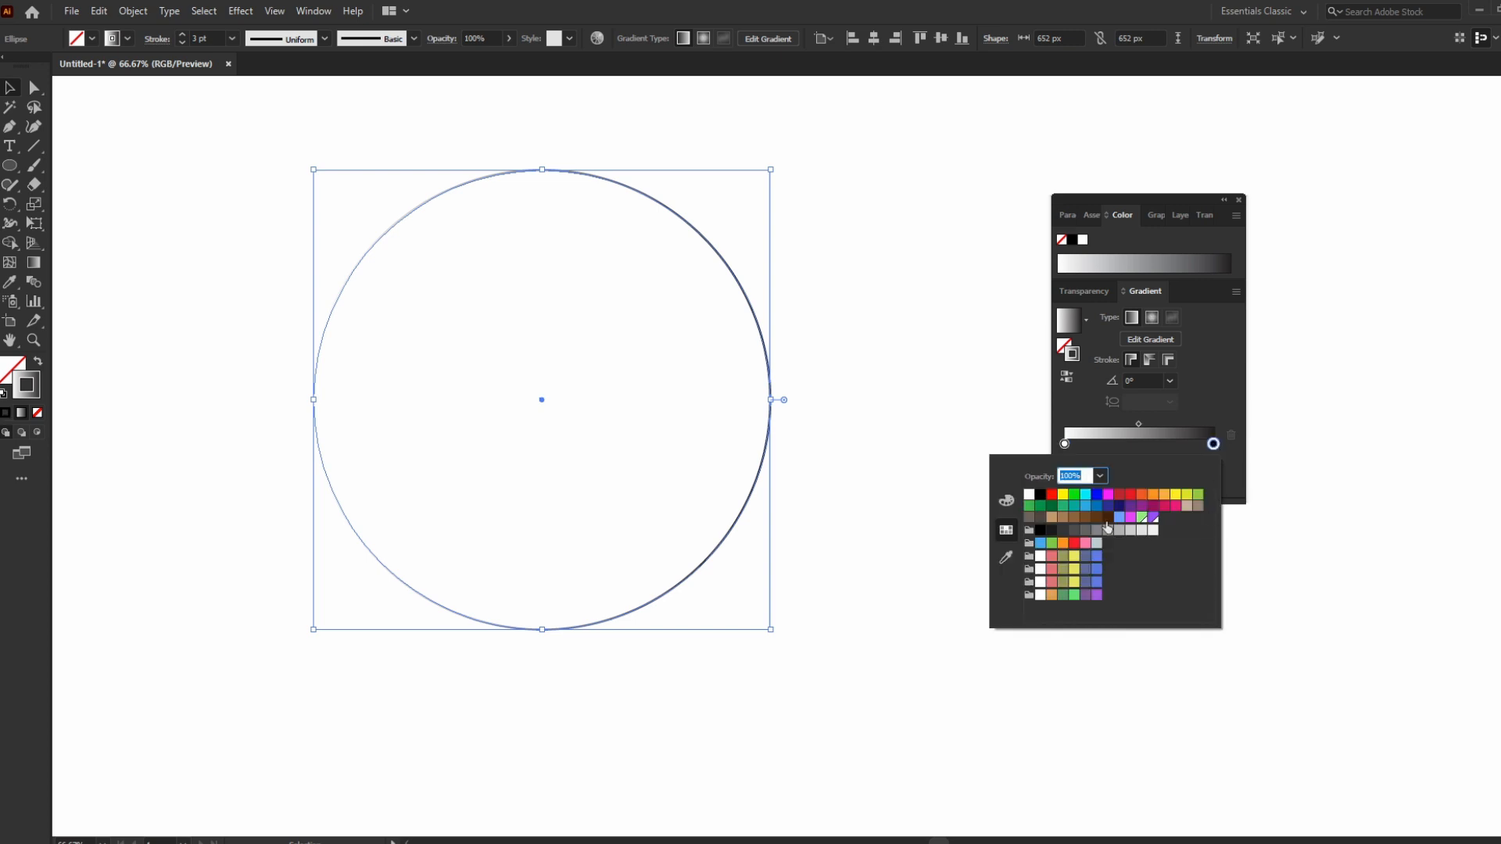
left_click(1119, 518)
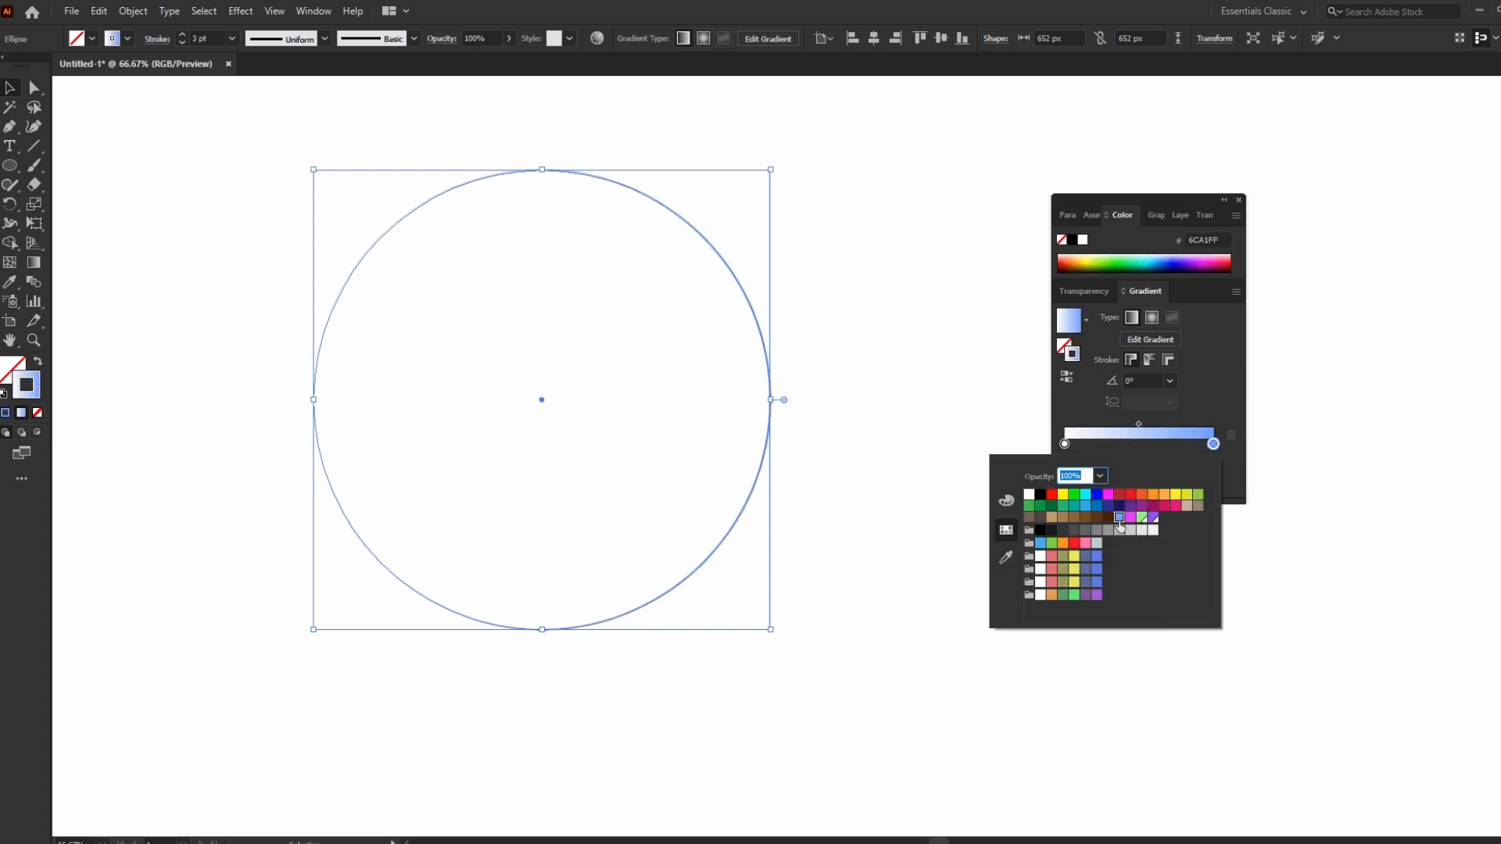
Colour the stroke gradient's start stop pink (ED45FF) and deselect the circle.
double_click(1065, 444)
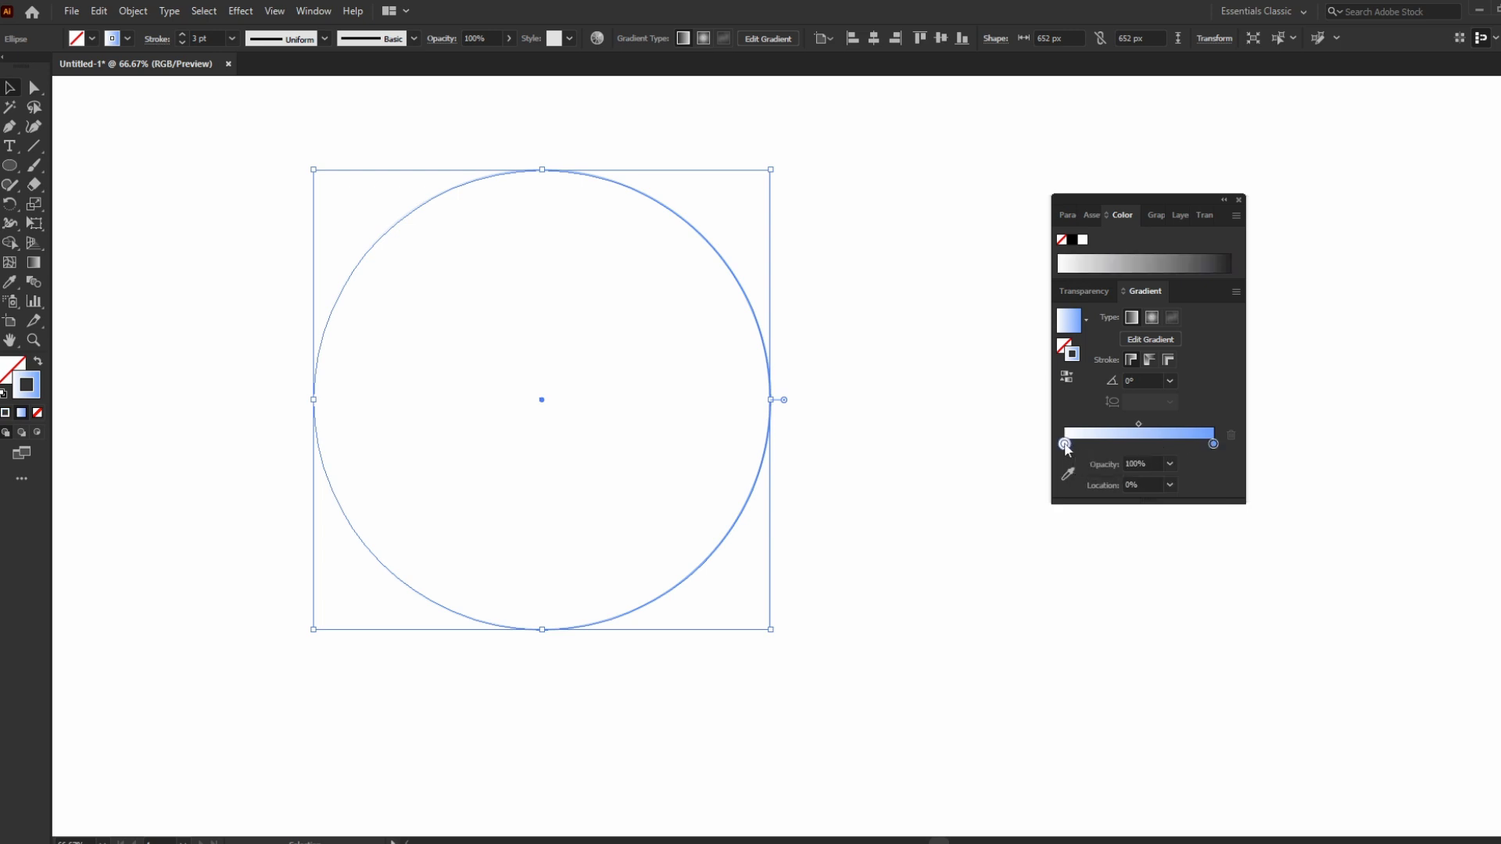
left_click(1130, 518)
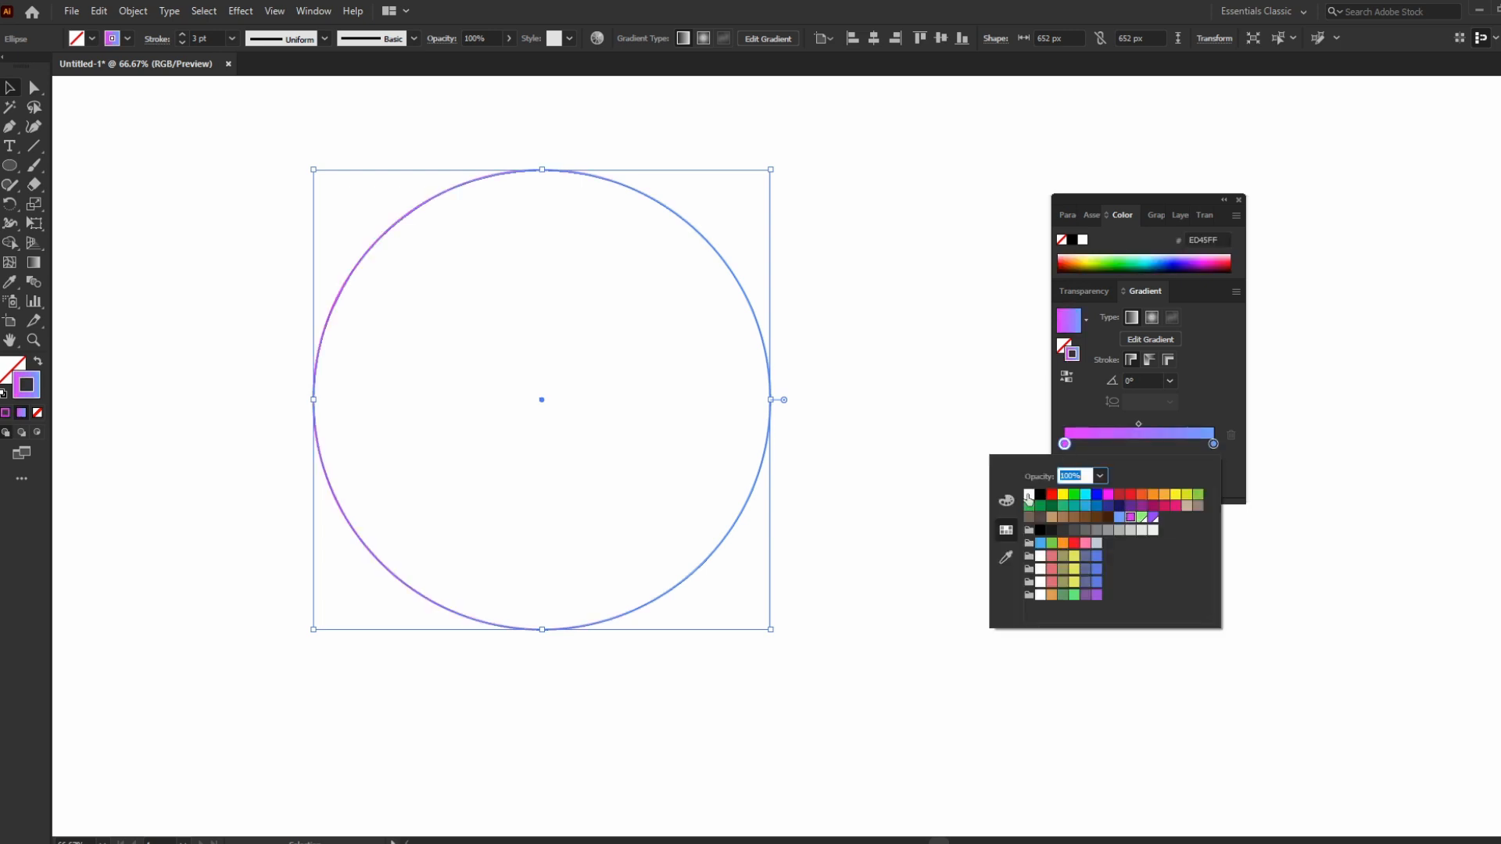
left_click(11, 85)
left_click(188, 167)
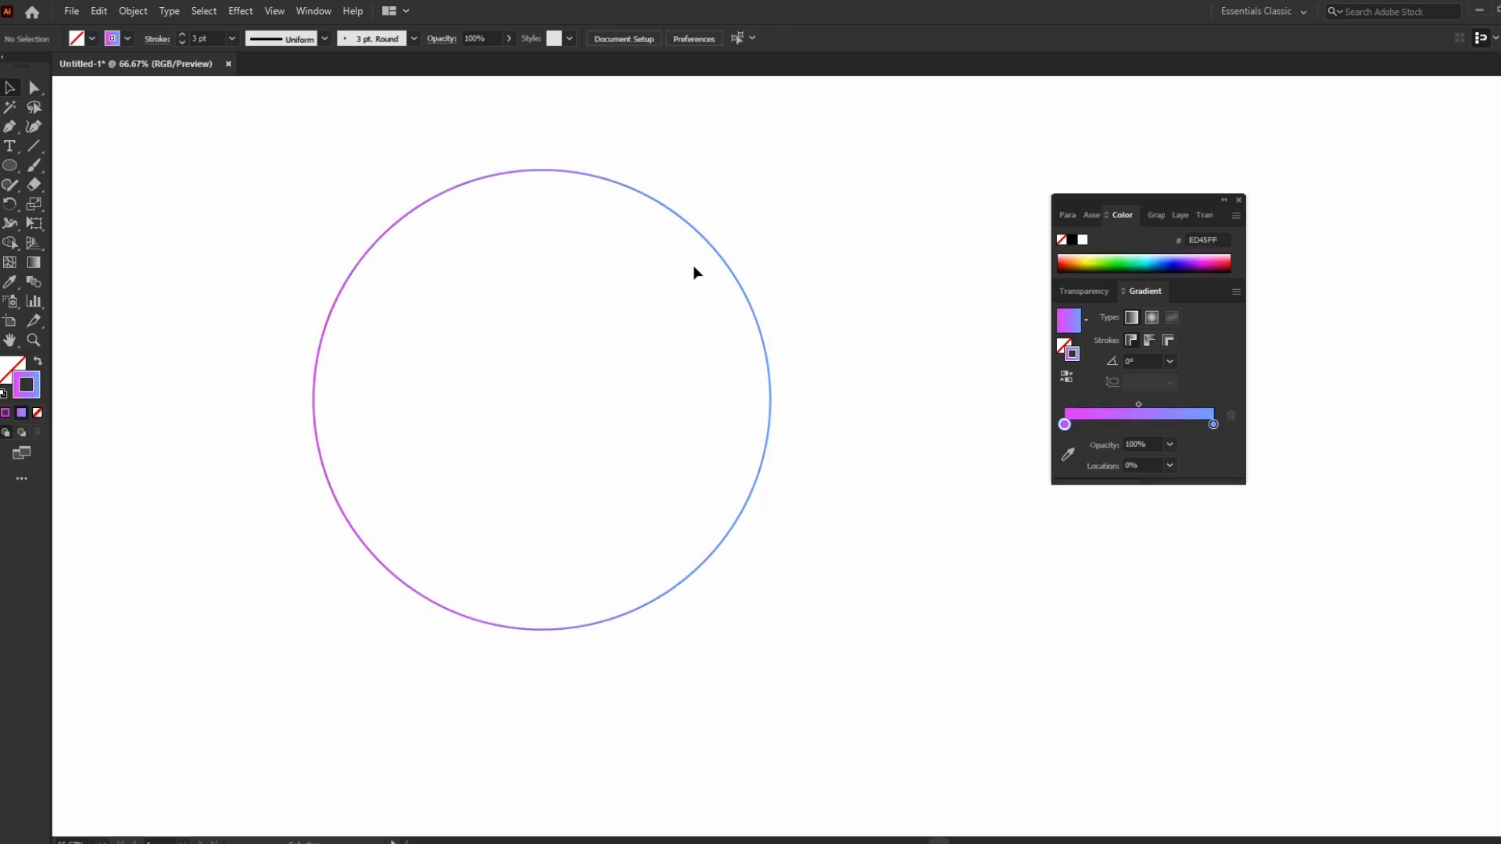
Apply the circle's gradient within the stroke, raise the stroke weight to 327 pt and deselect the circle.
left_click(758, 318)
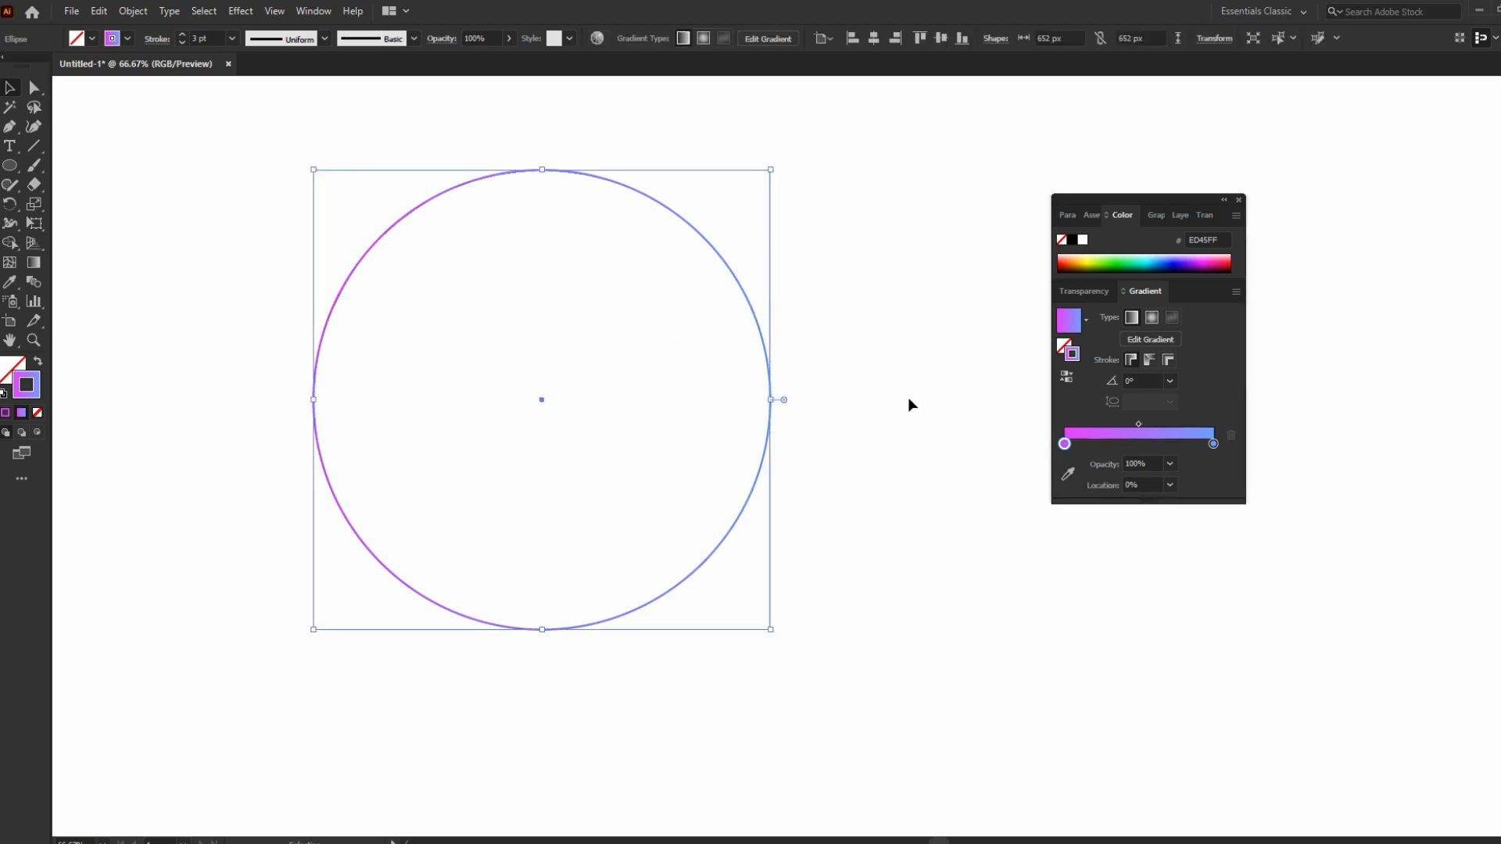
left_click(1130, 359)
left_click_drag(182, 34, 182, 34)
scroll(860, 430, "up", 3)
scroll(931, 453, "down", 1)
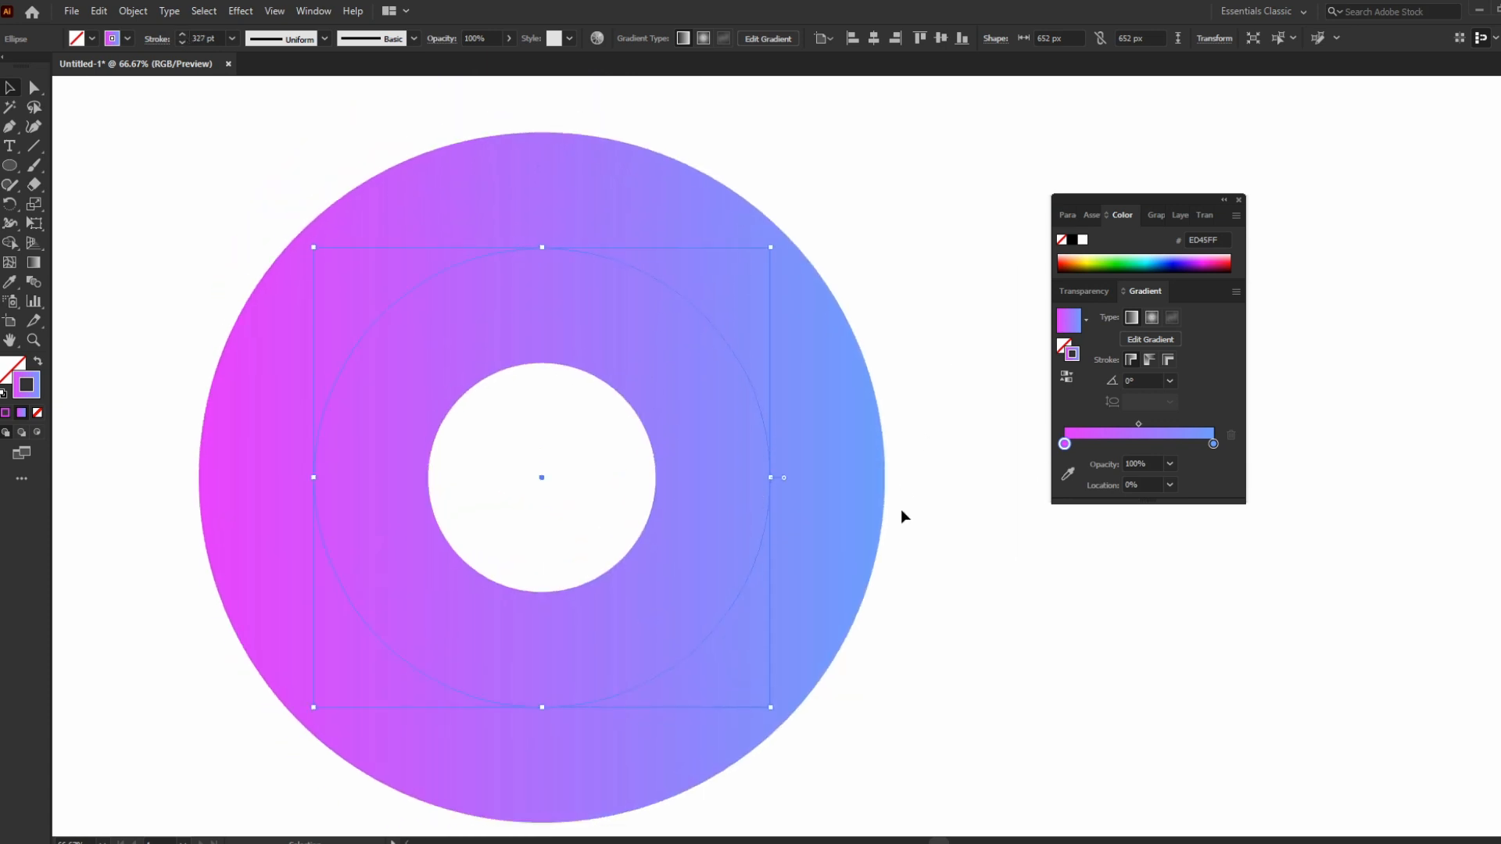
left_click(899, 509)
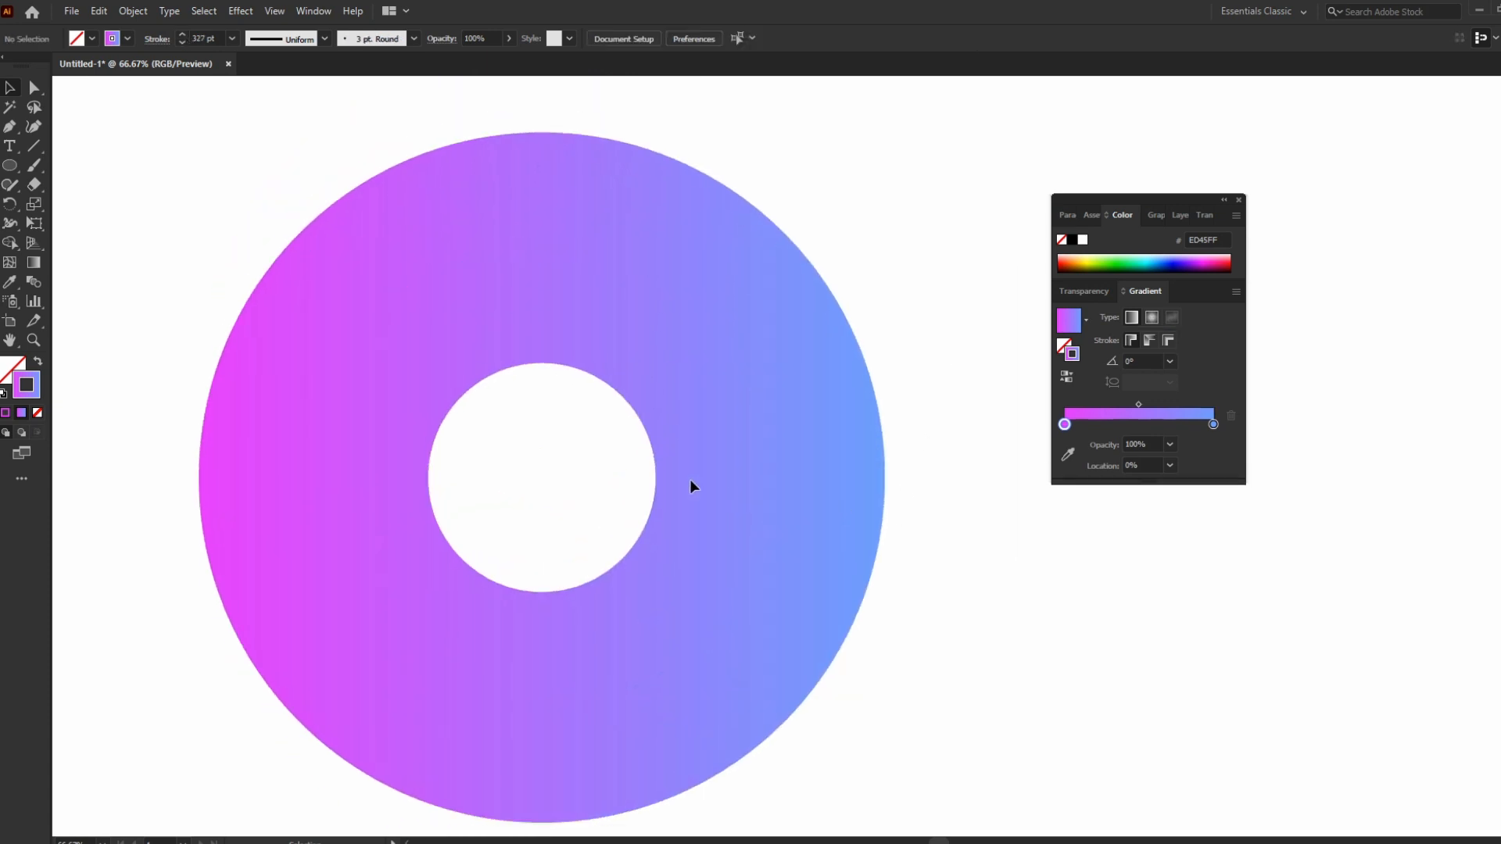
Select the thick ring and change its stroke gradient to run along the stroke.
left_click(789, 472)
scroll(865, 419, "down", 1)
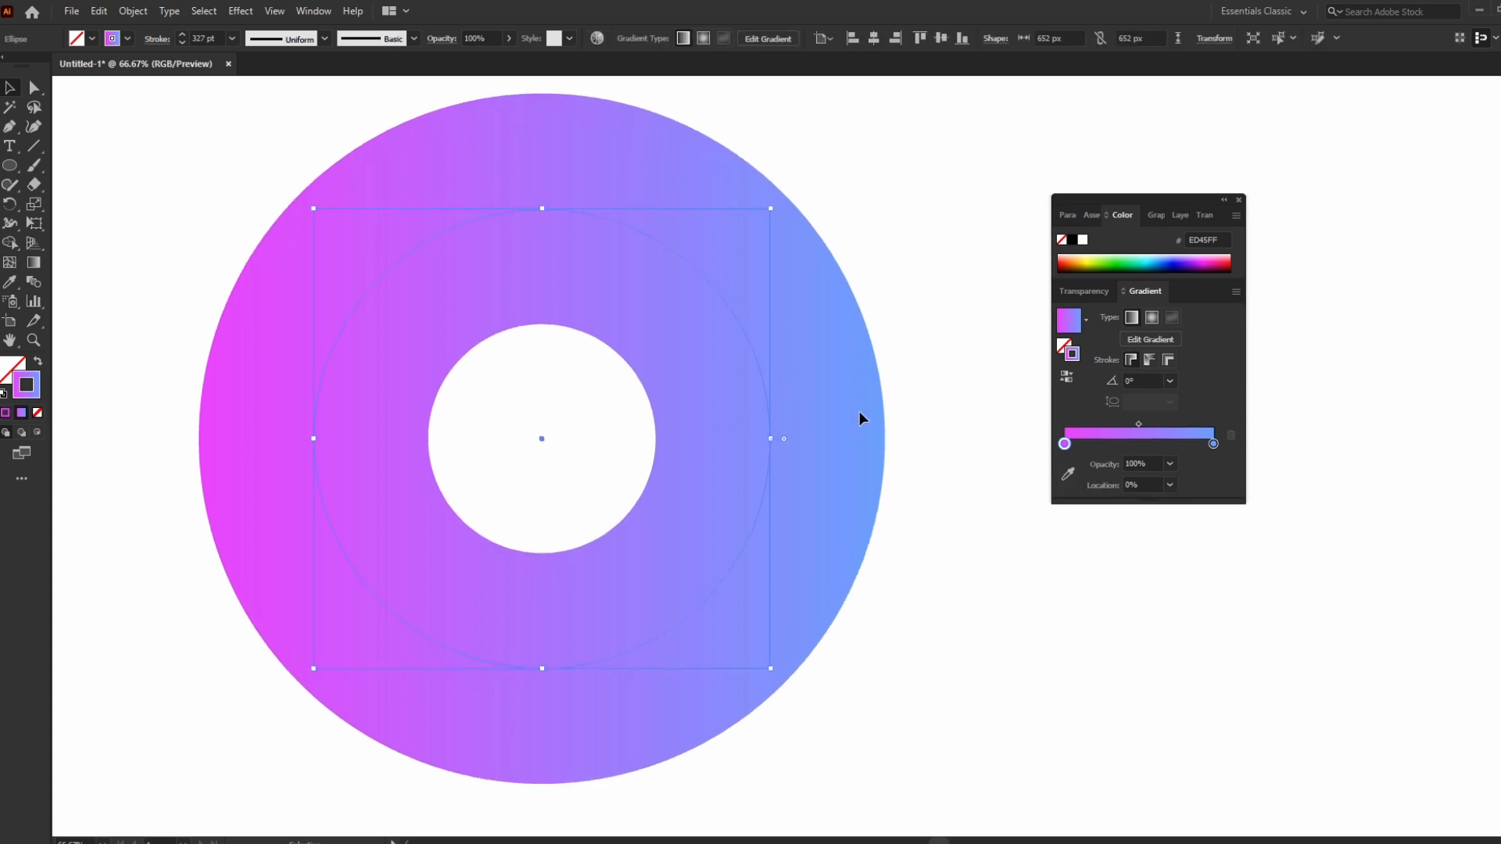
scroll(865, 419, "up", 1)
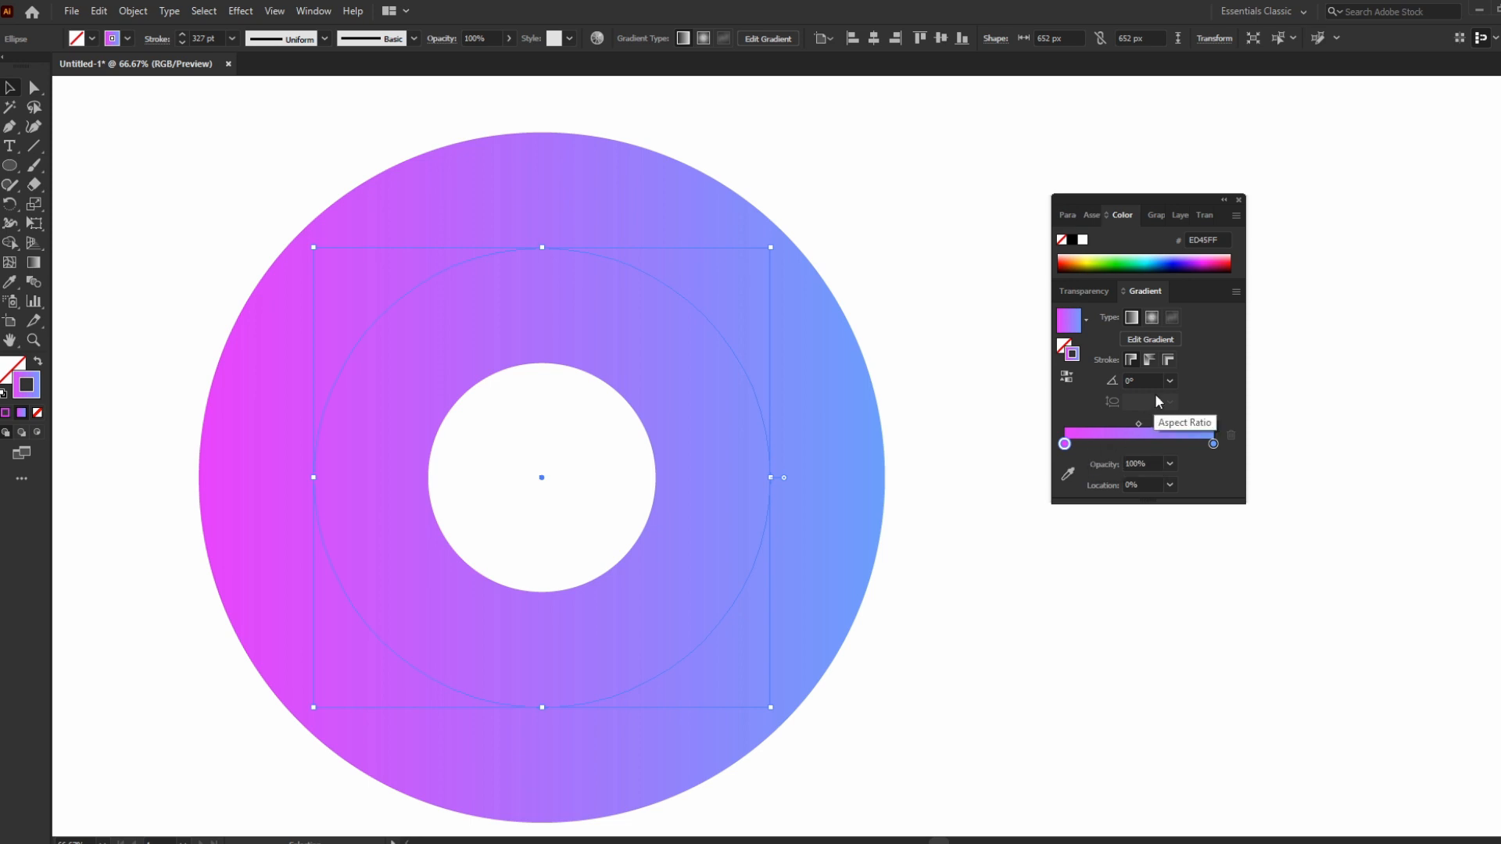
left_click(1149, 361)
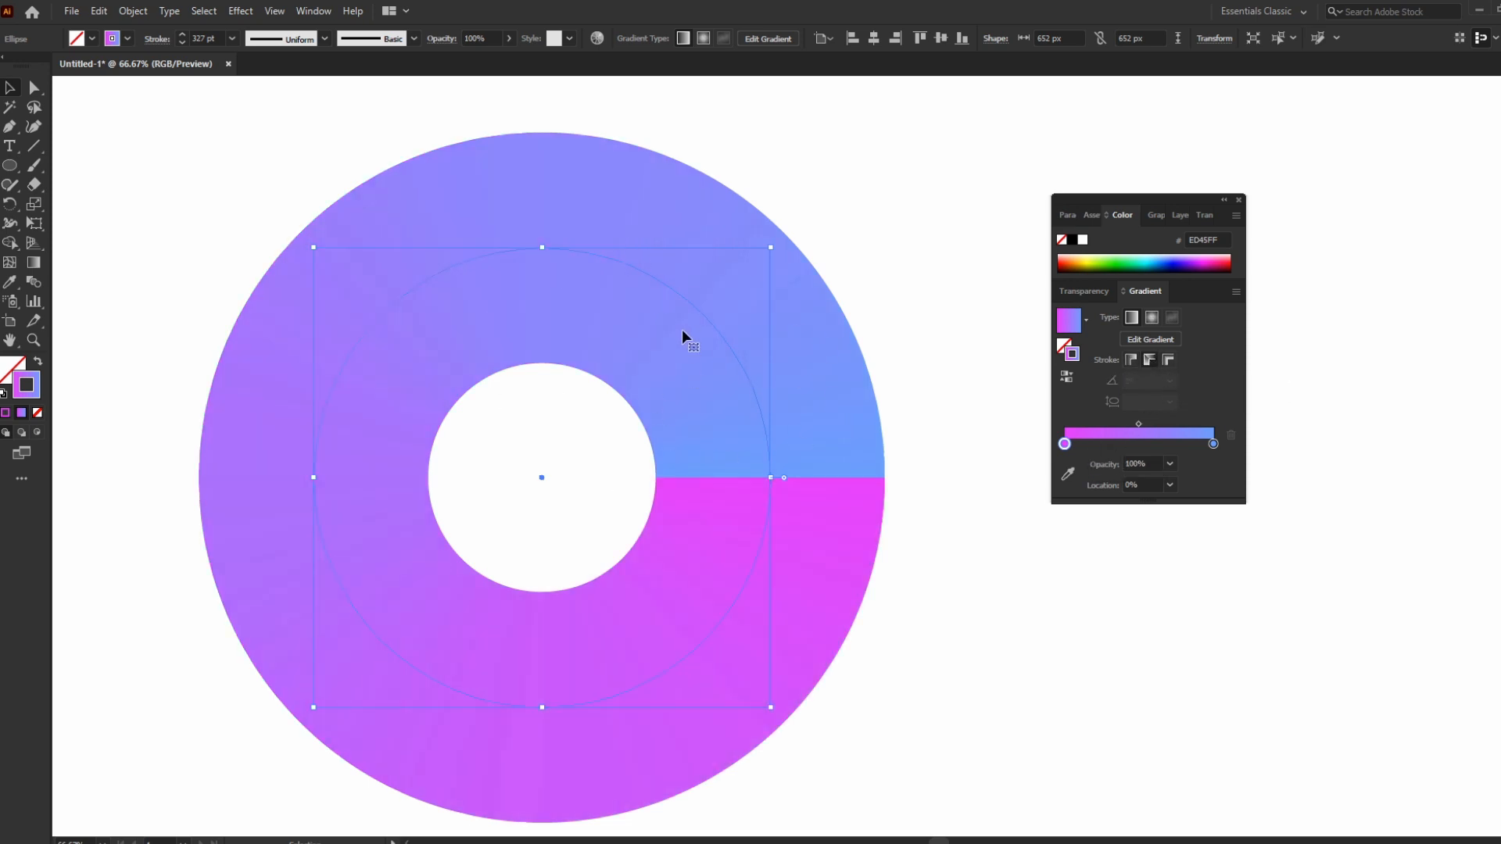
Reduce the ring's stroke weight to 300 pt.
left_click(182, 43)
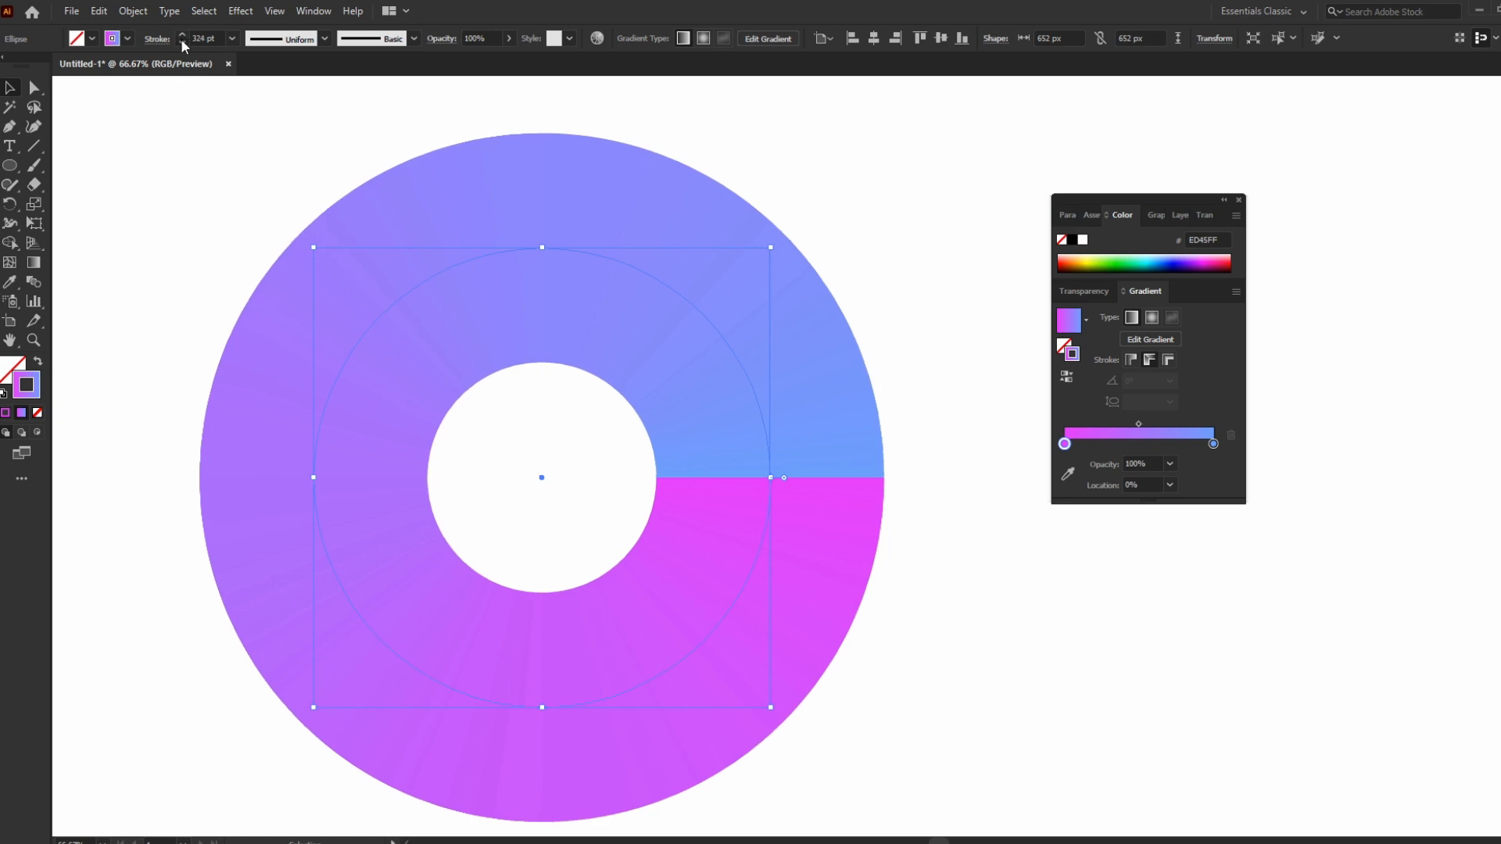
left_click(182, 42)
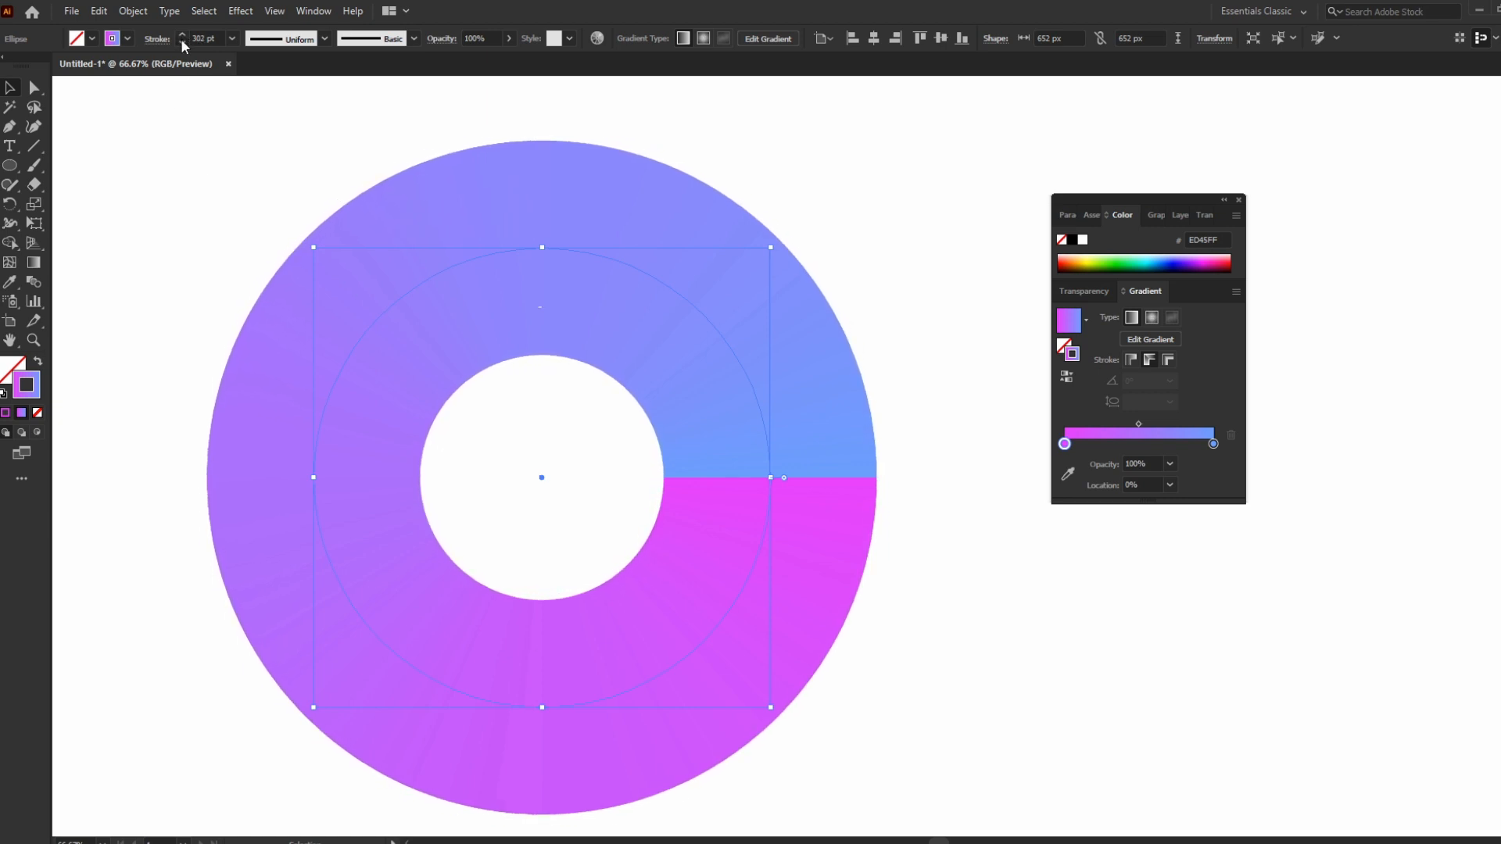
left_click(182, 34)
left_click(182, 35)
left_click(182, 35)
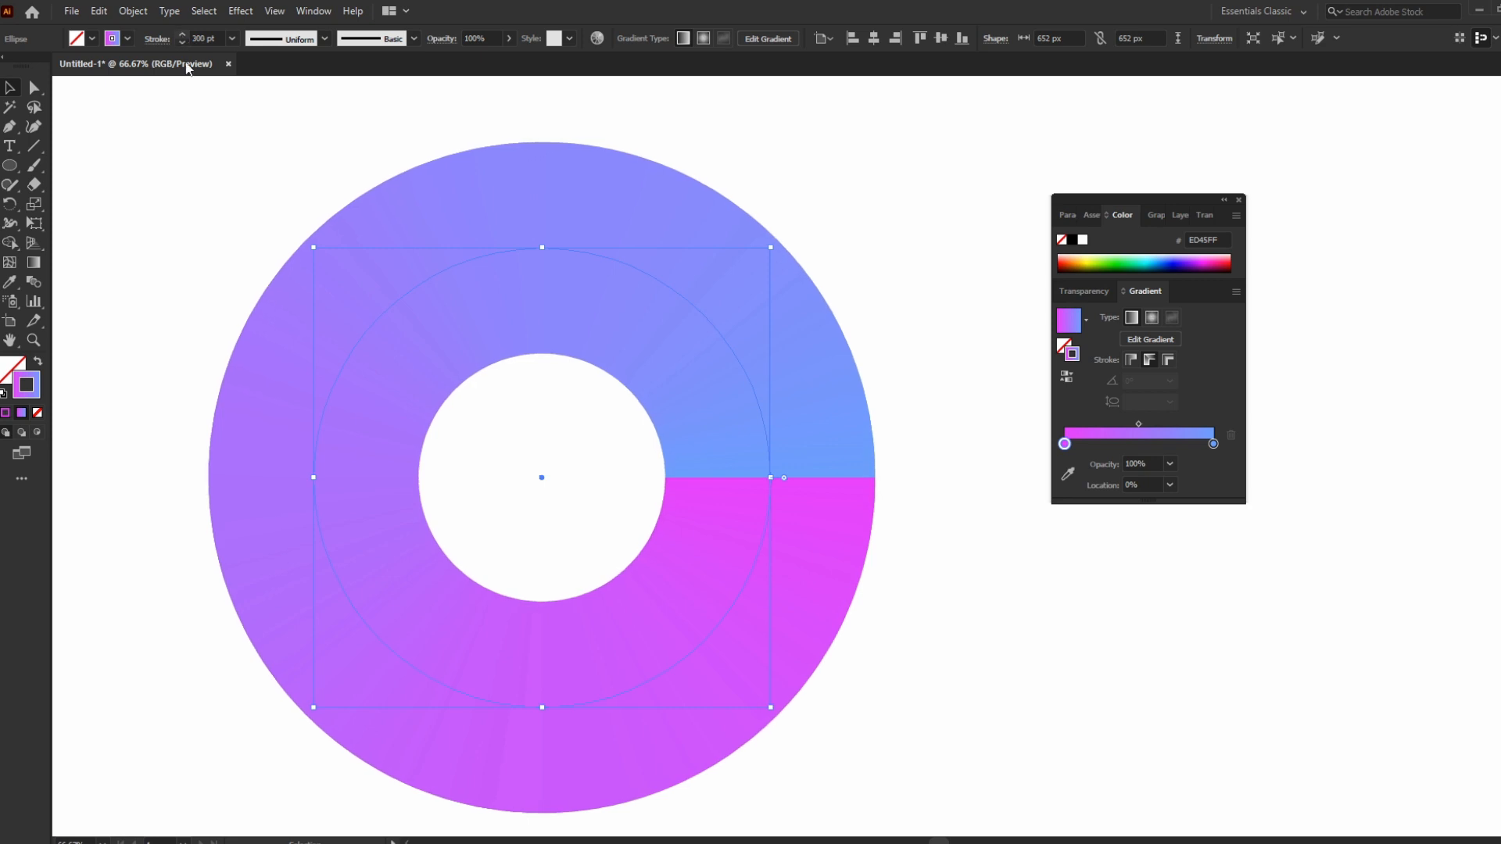
Change the selected ring's stroke gradient to run across the stroke.
left_click(1262, 435)
left_click(770, 377)
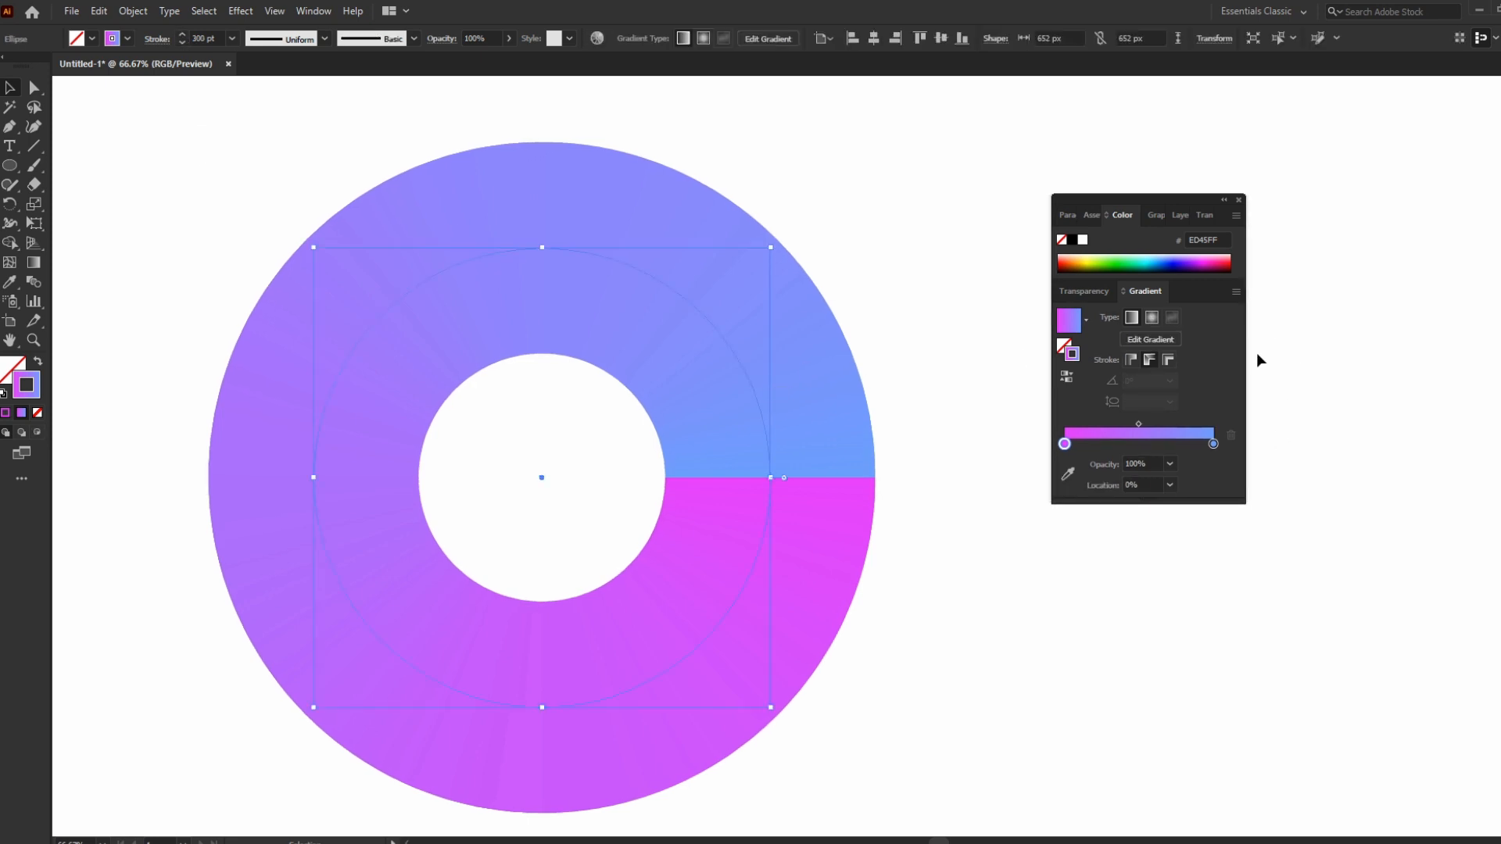
left_click(1168, 361)
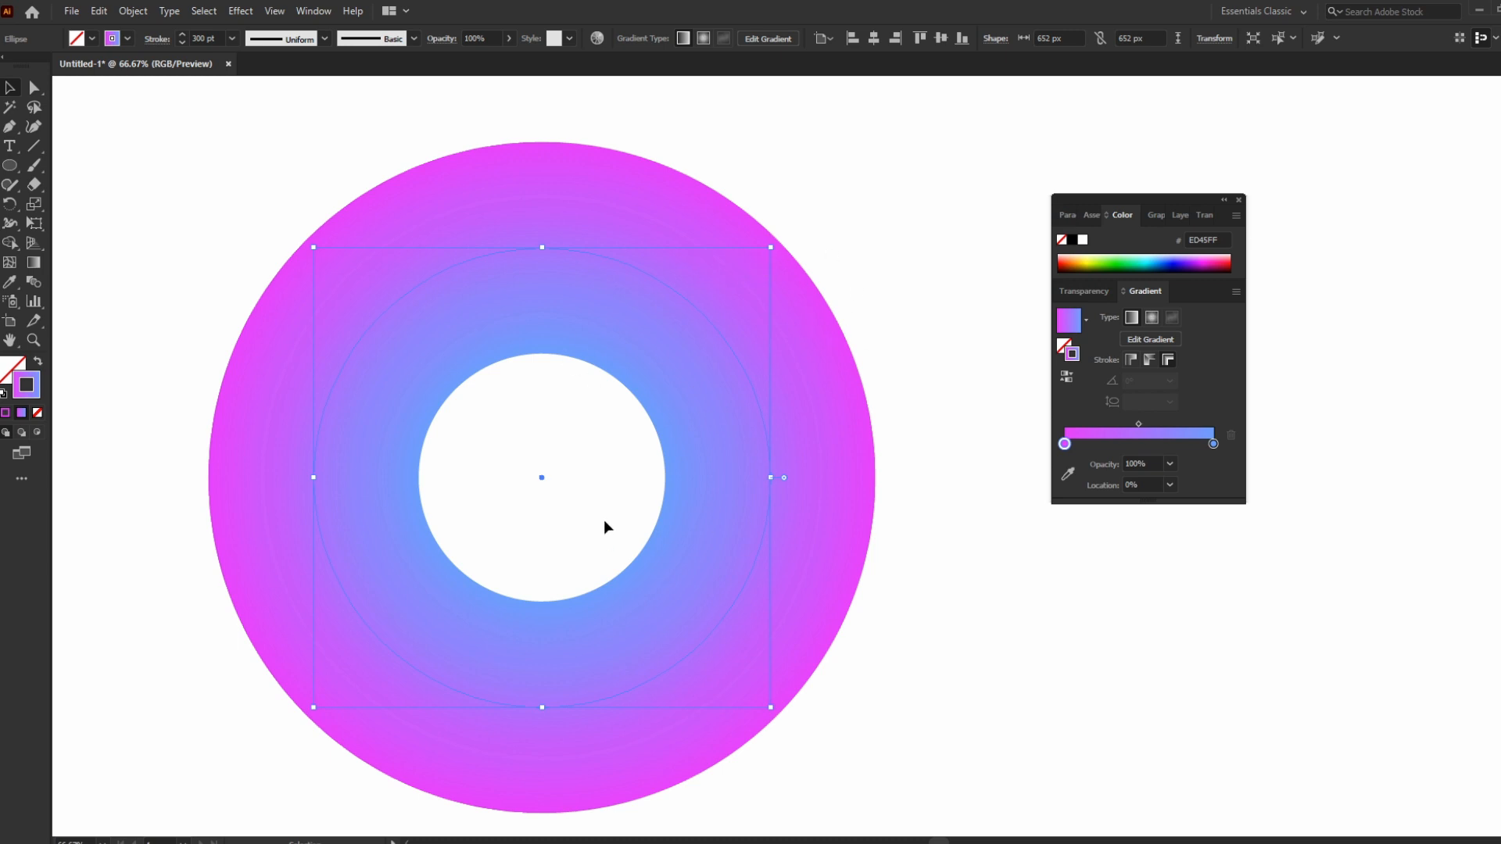
Set the ring's stroke weight to 299 pt.
left_click(181, 35)
left_click(183, 43)
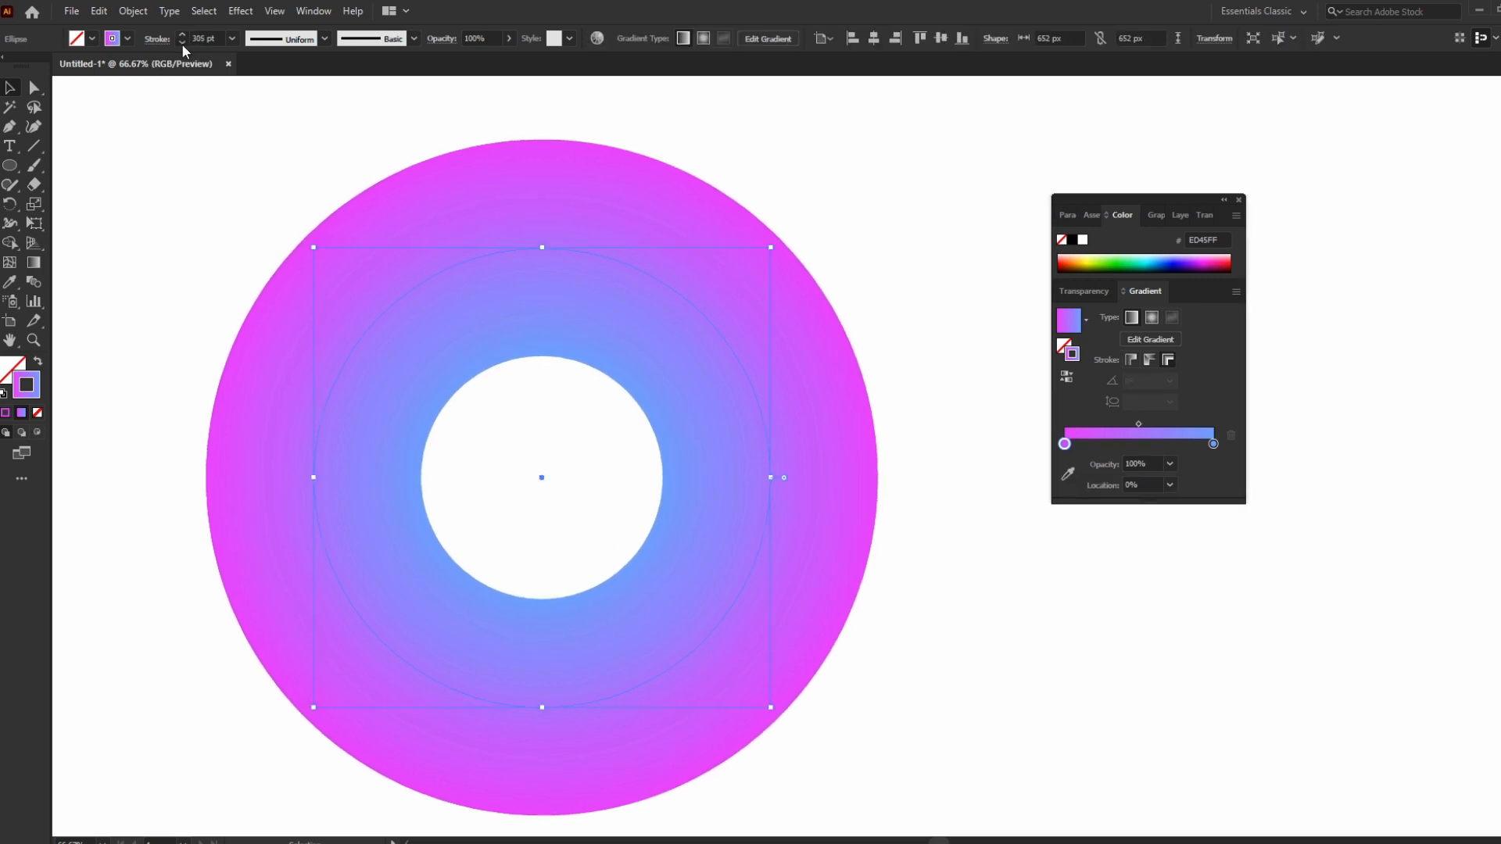
left_click(182, 44)
left_click(182, 43)
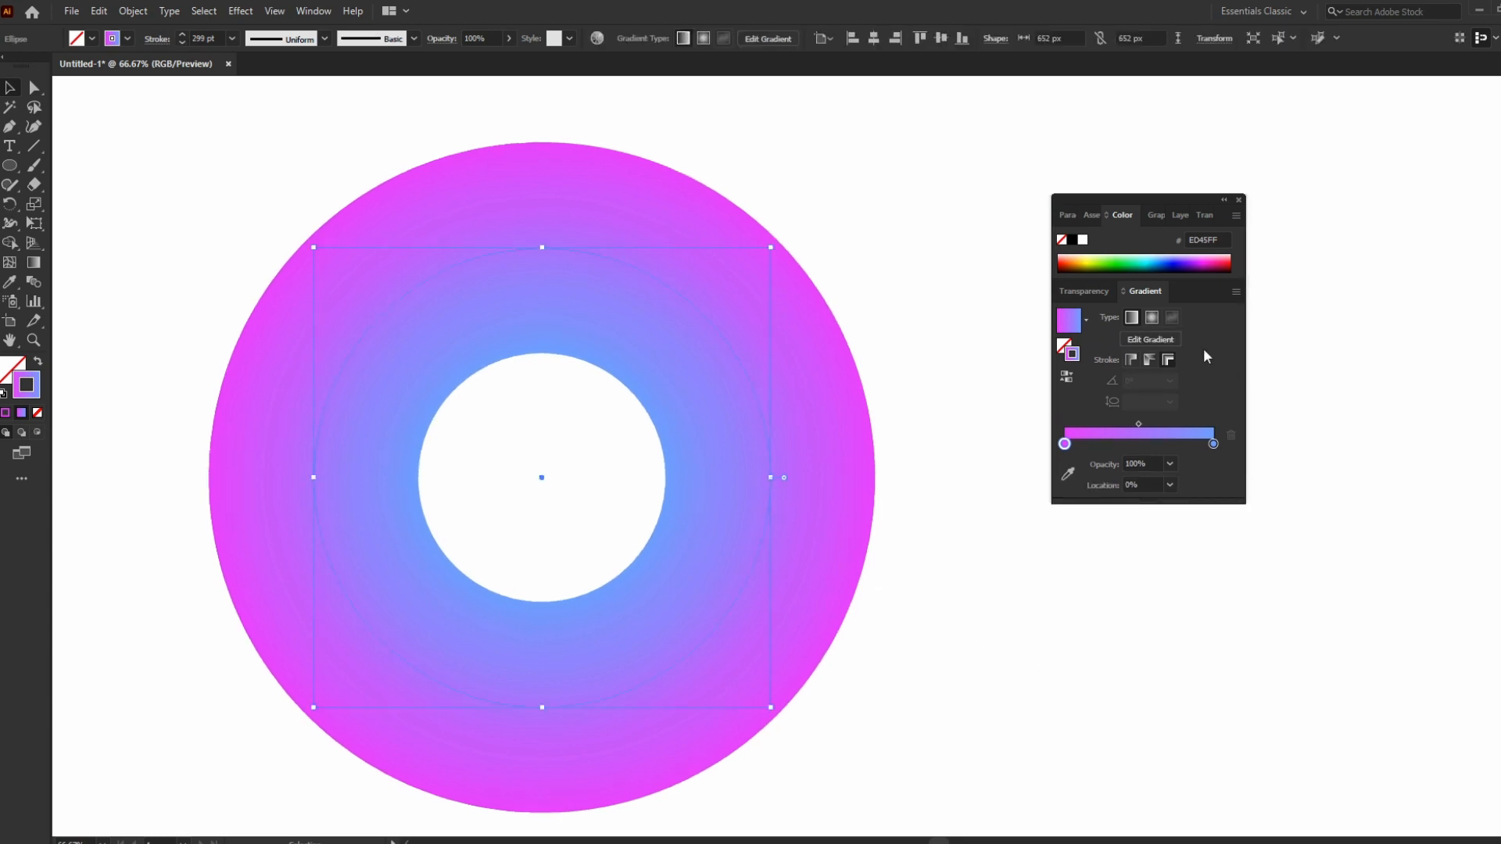
Apply the ring's gradient within the stroke with the stroke aligned to center, and deselect the ring.
left_click(1133, 359)
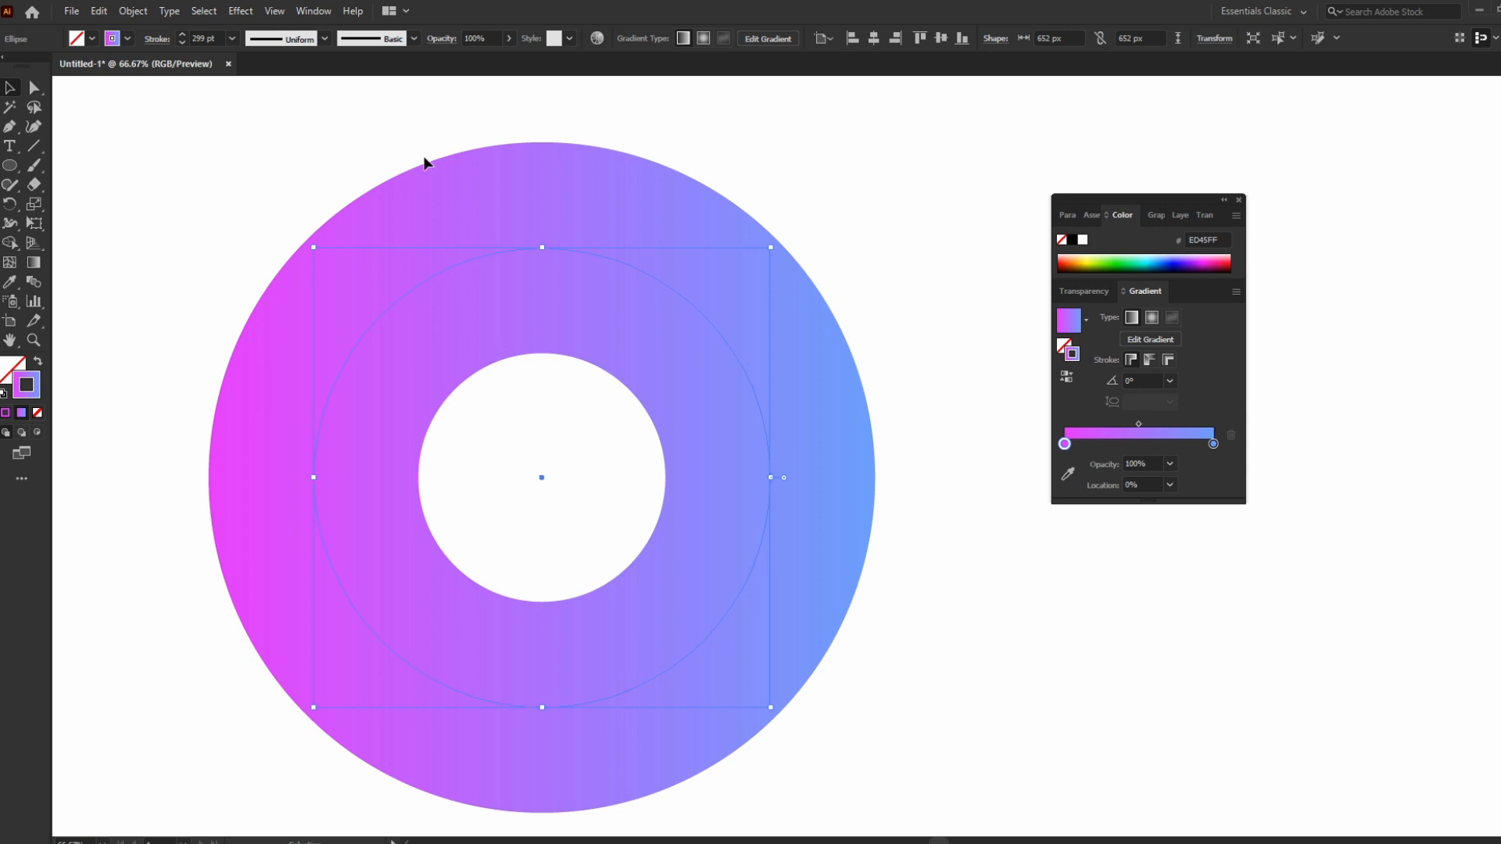
left_click(156, 39)
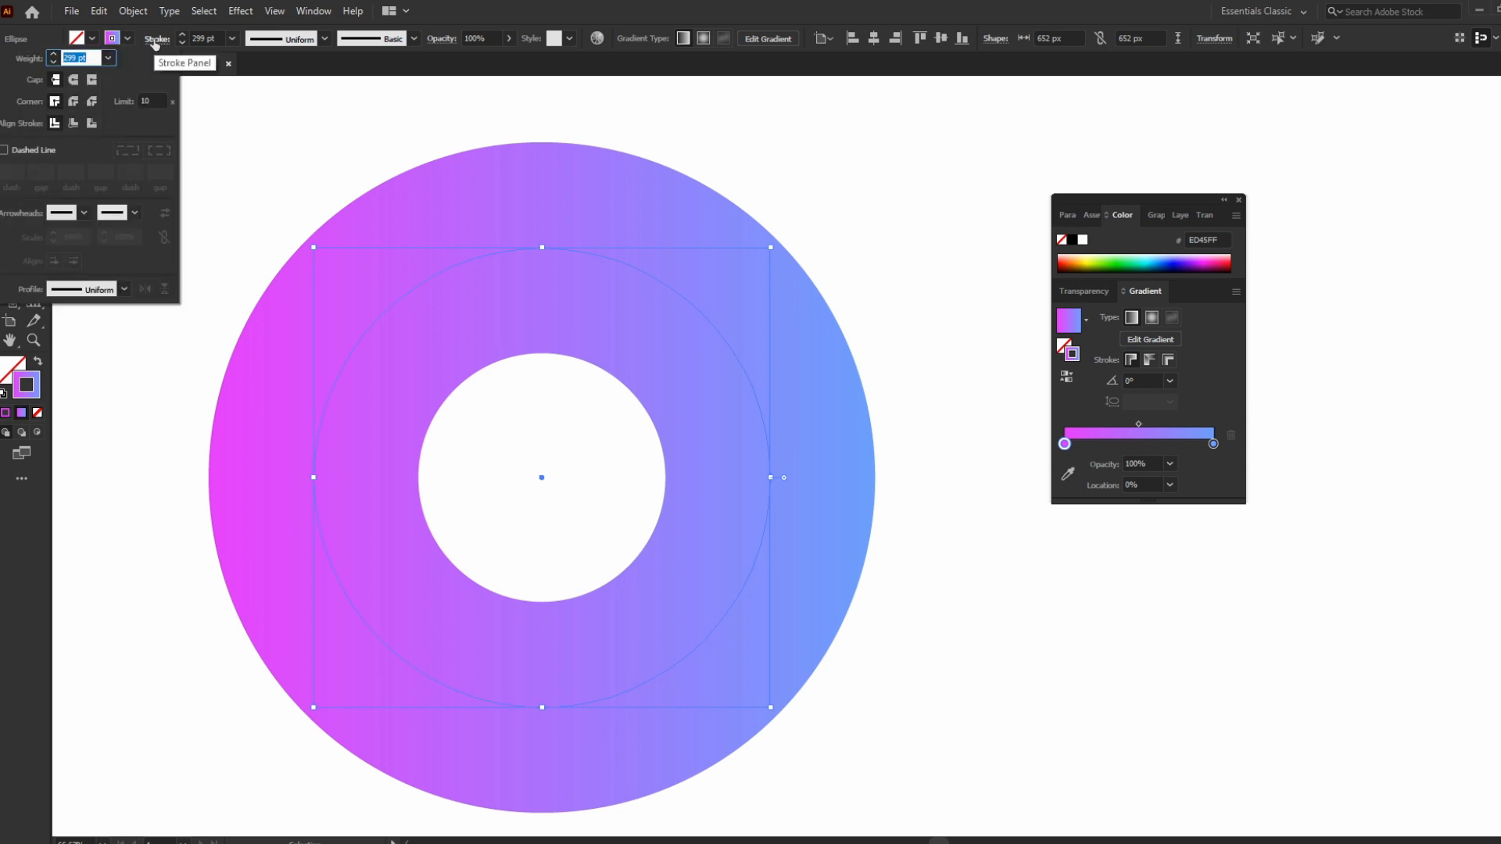
left_click(55, 124)
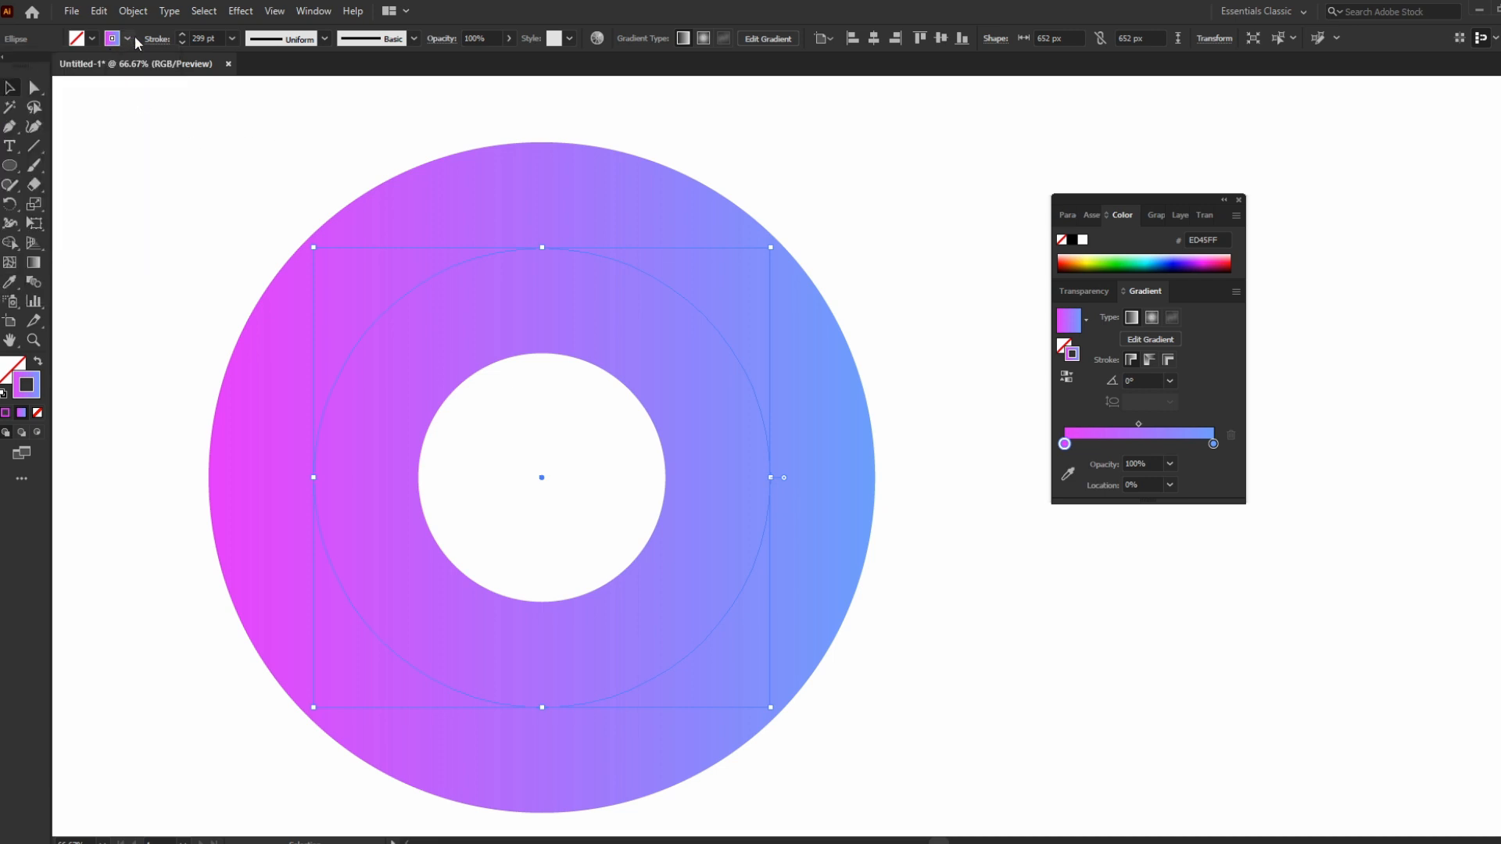
left_click(236, 163)
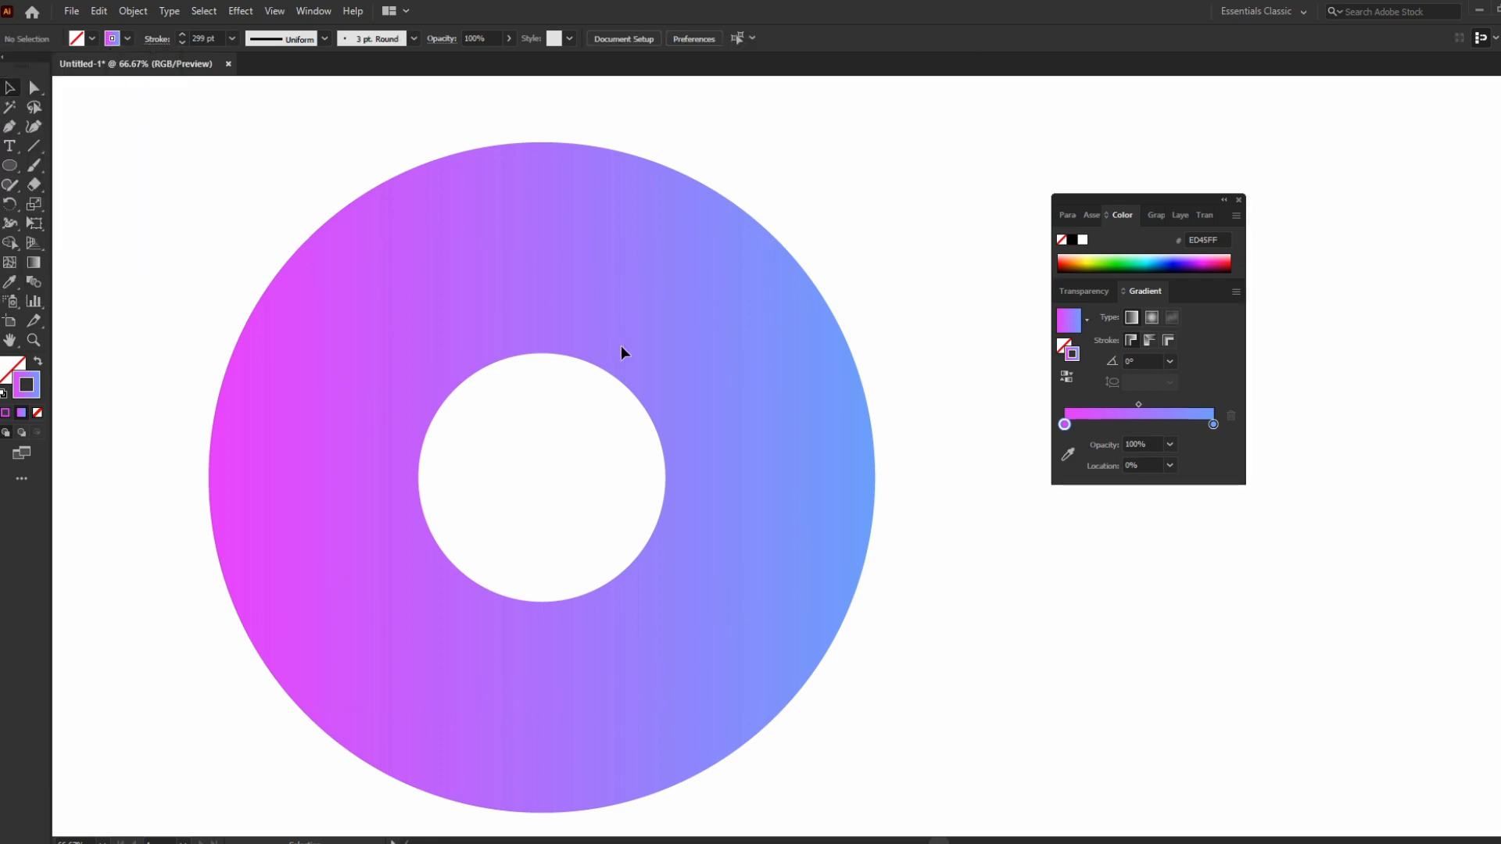
left_click(570, 253)
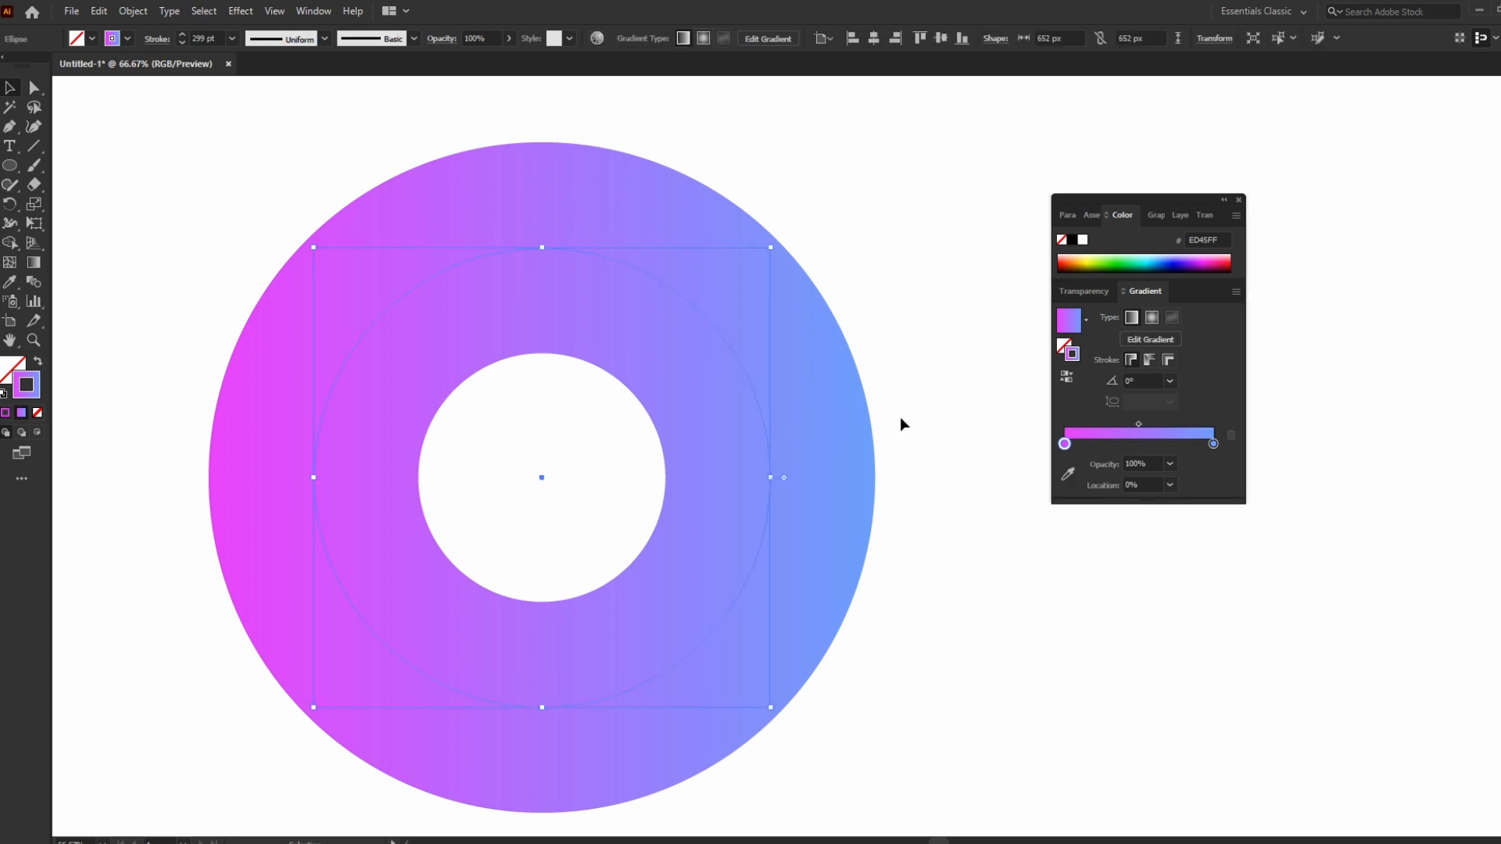
scroll(991, 429, "up", 1)
scroll(991, 431, "down", 2)
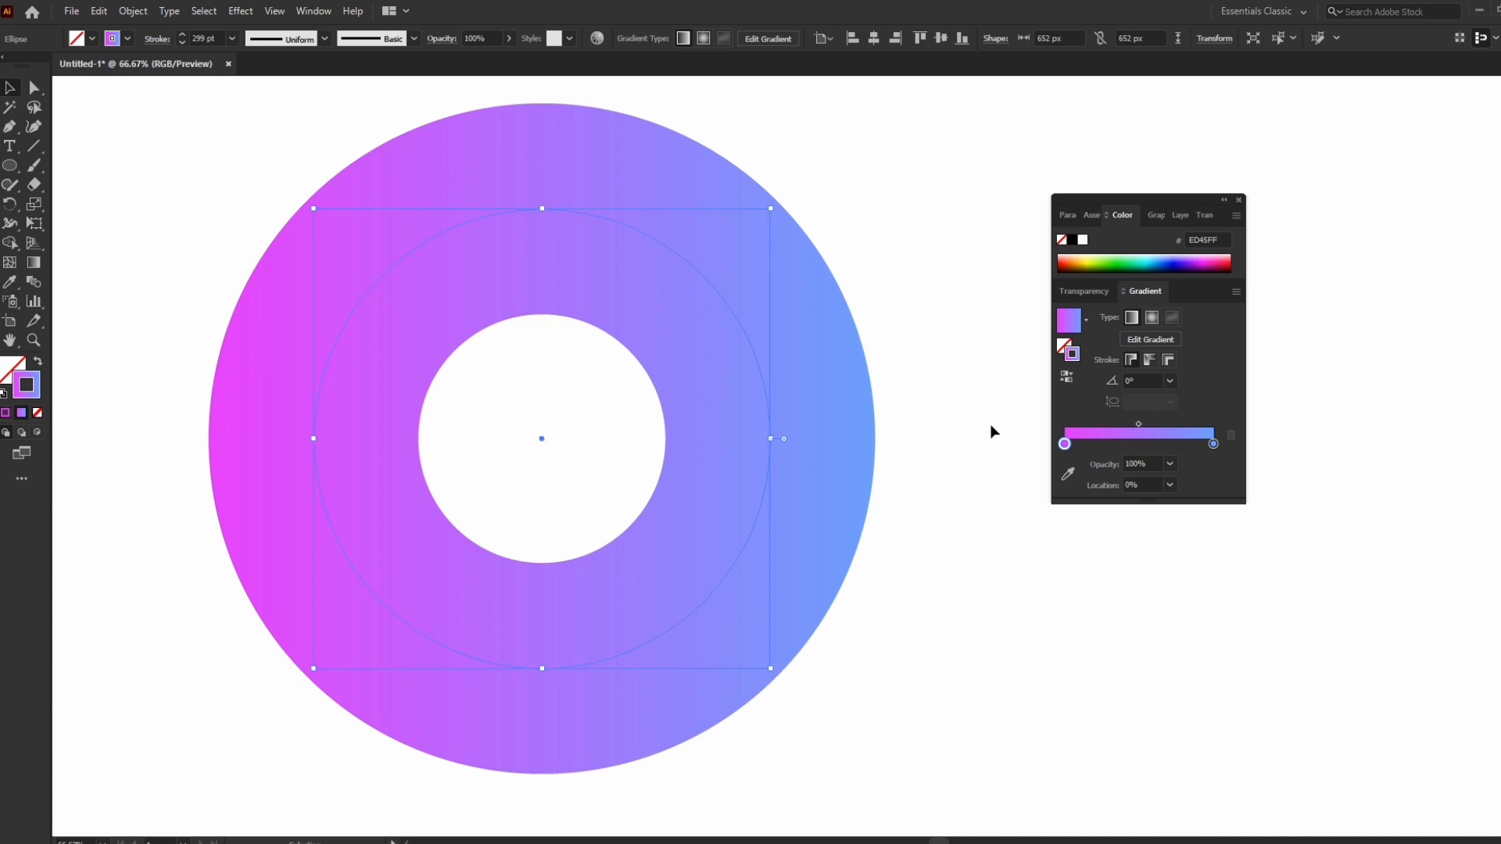
scroll(938, 445, "up", 1)
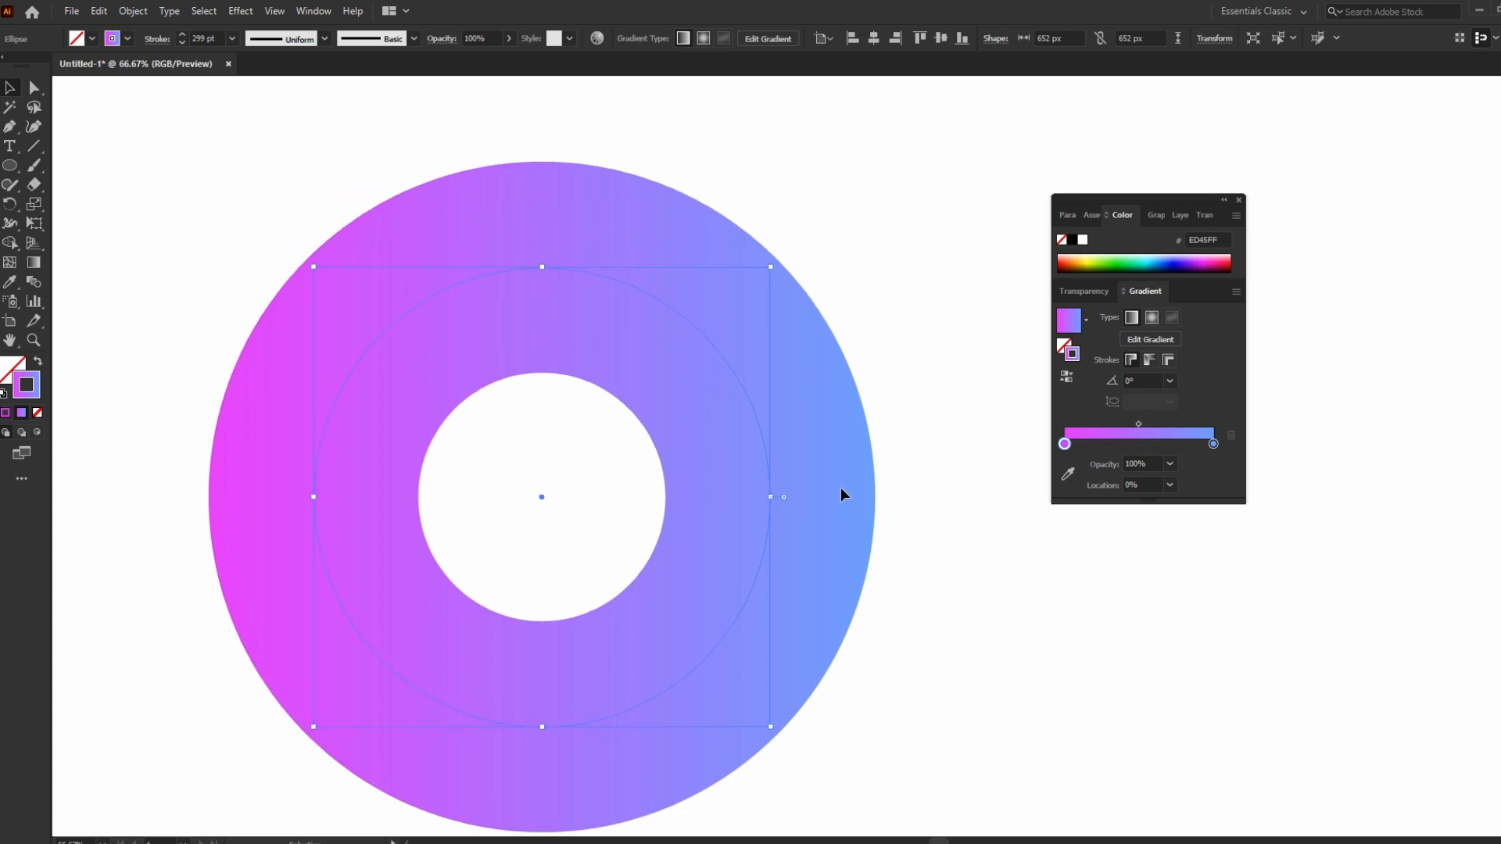
key("ctrl+shift+a")
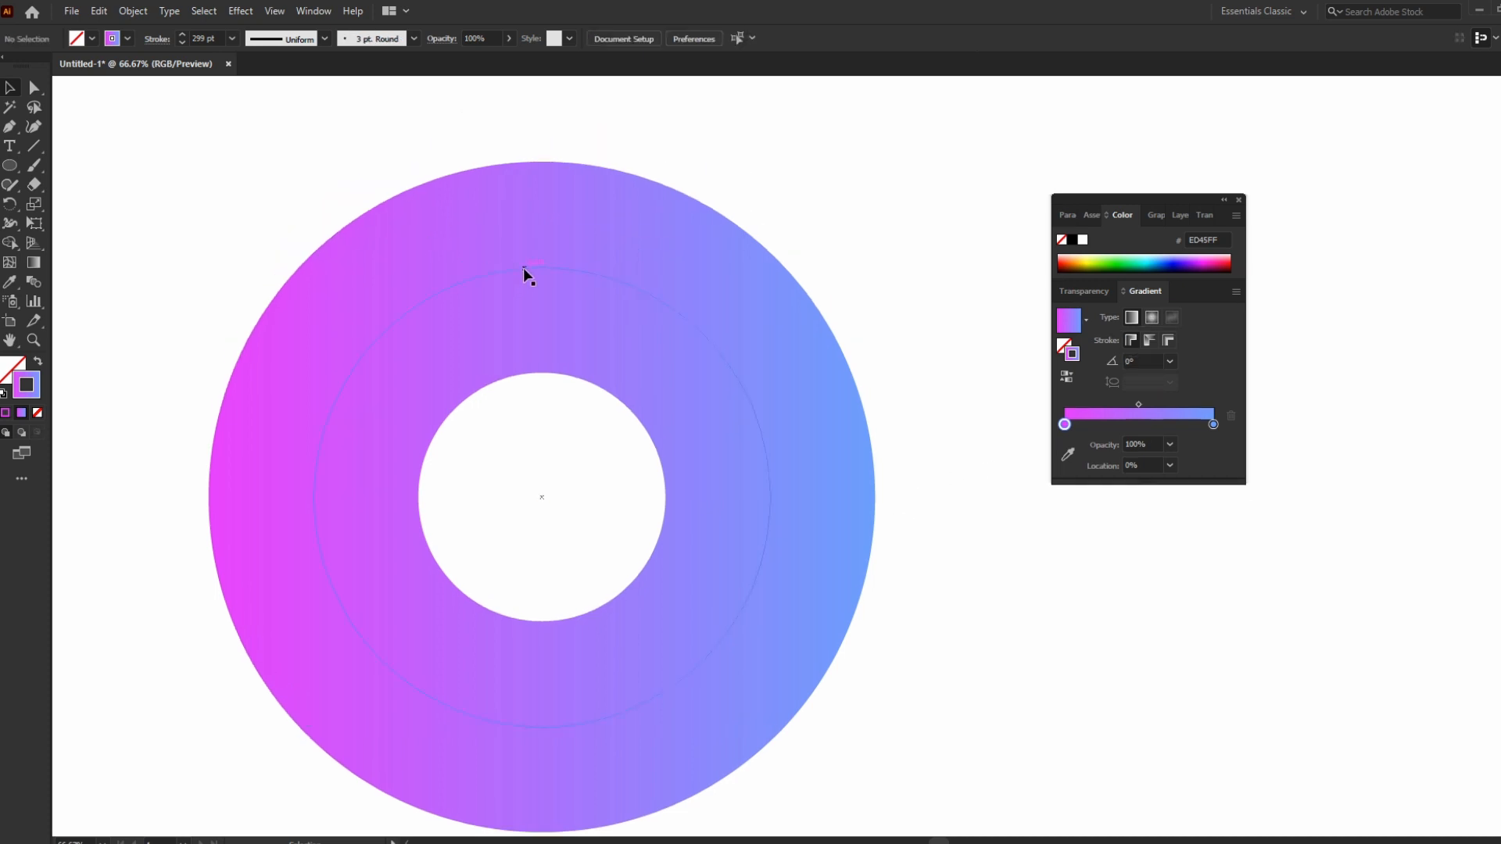
left_click(524, 275)
left_click(854, 258)
left_click(91, 39)
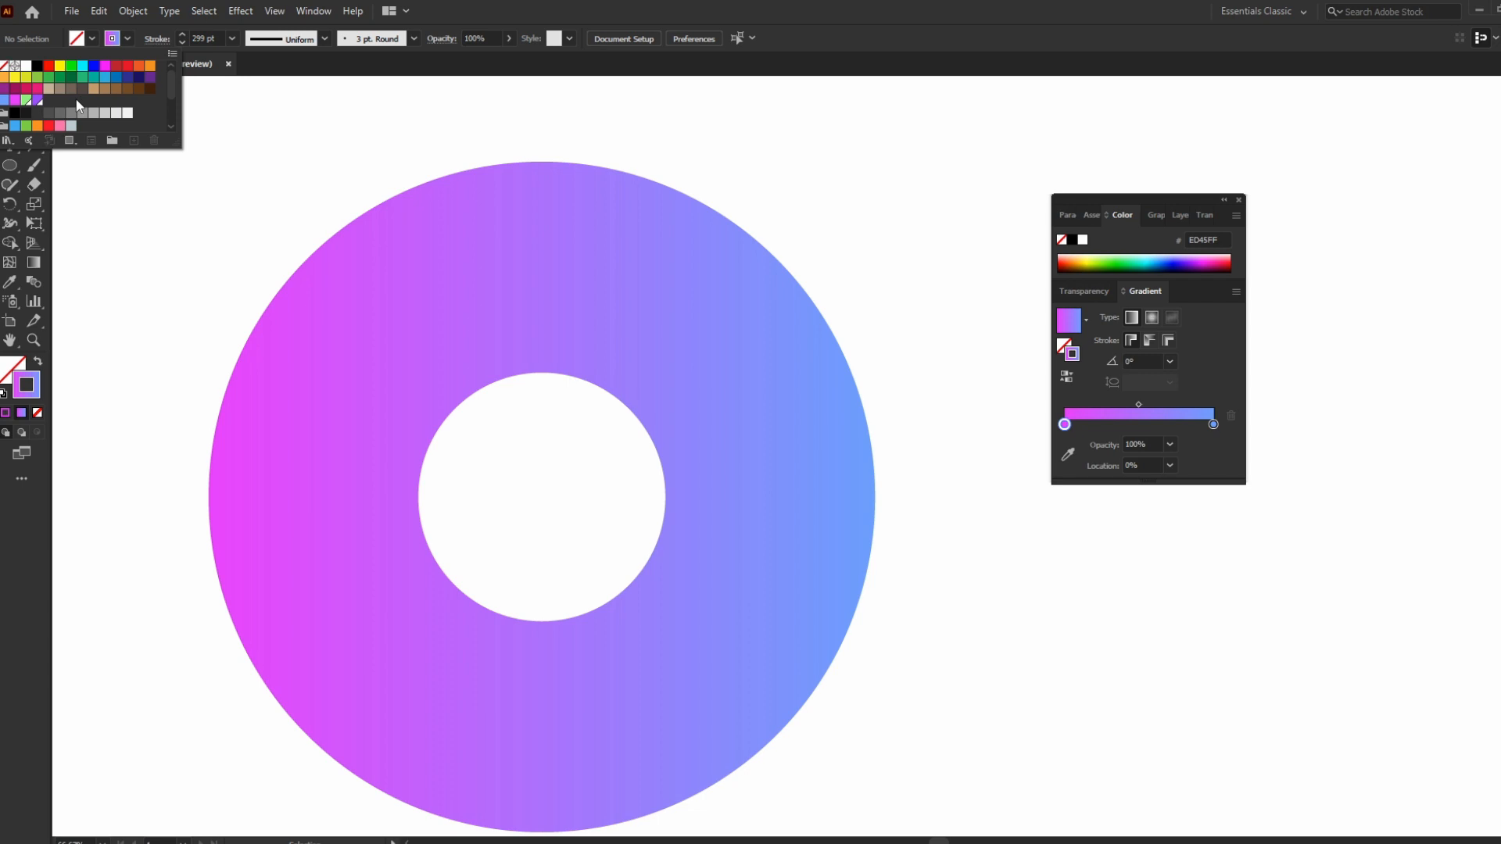
double_click(16, 368)
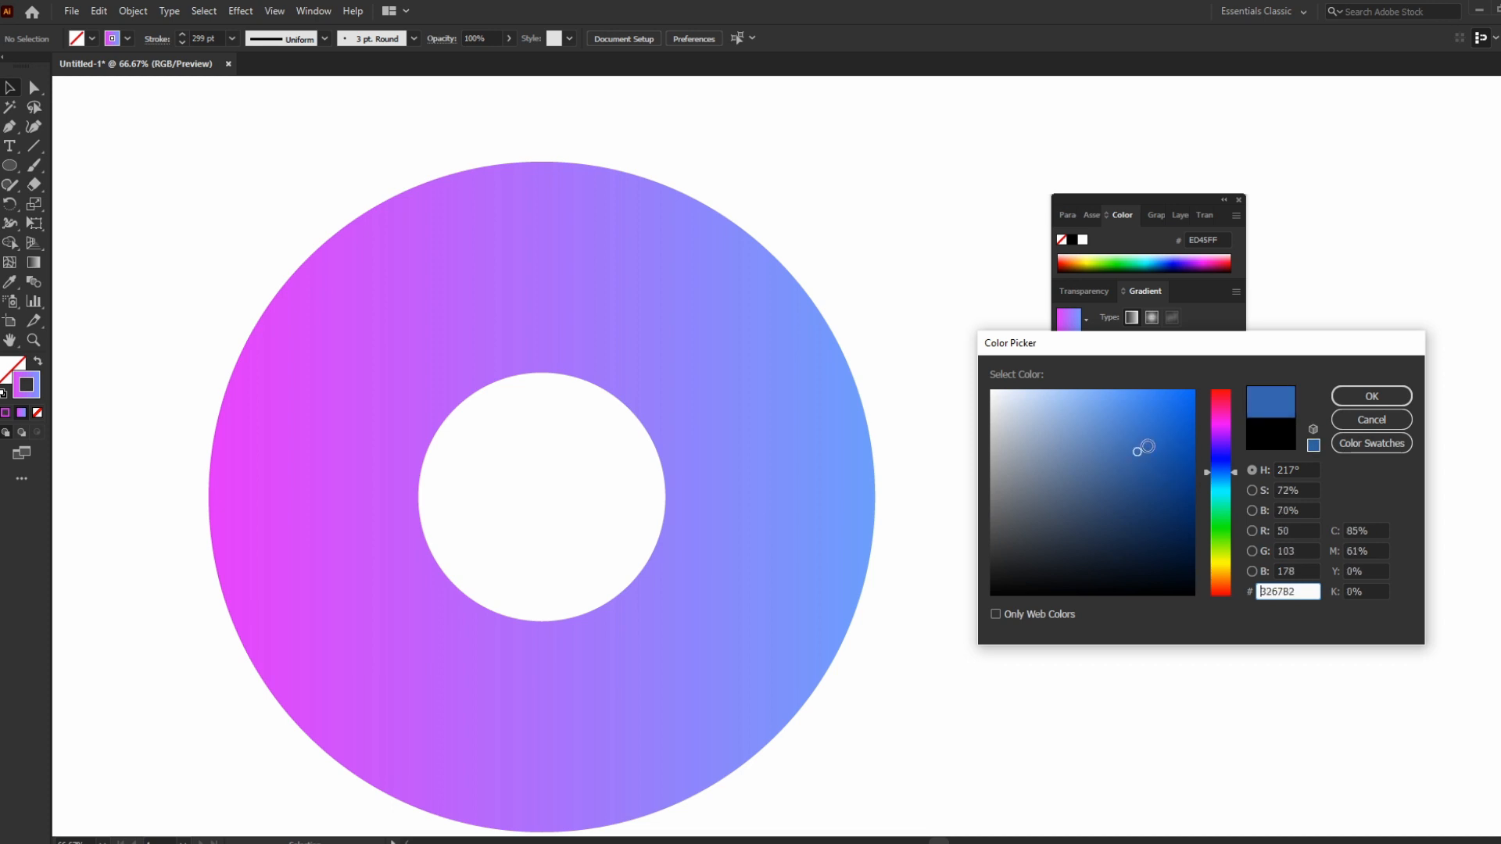
left_click(1371, 420)
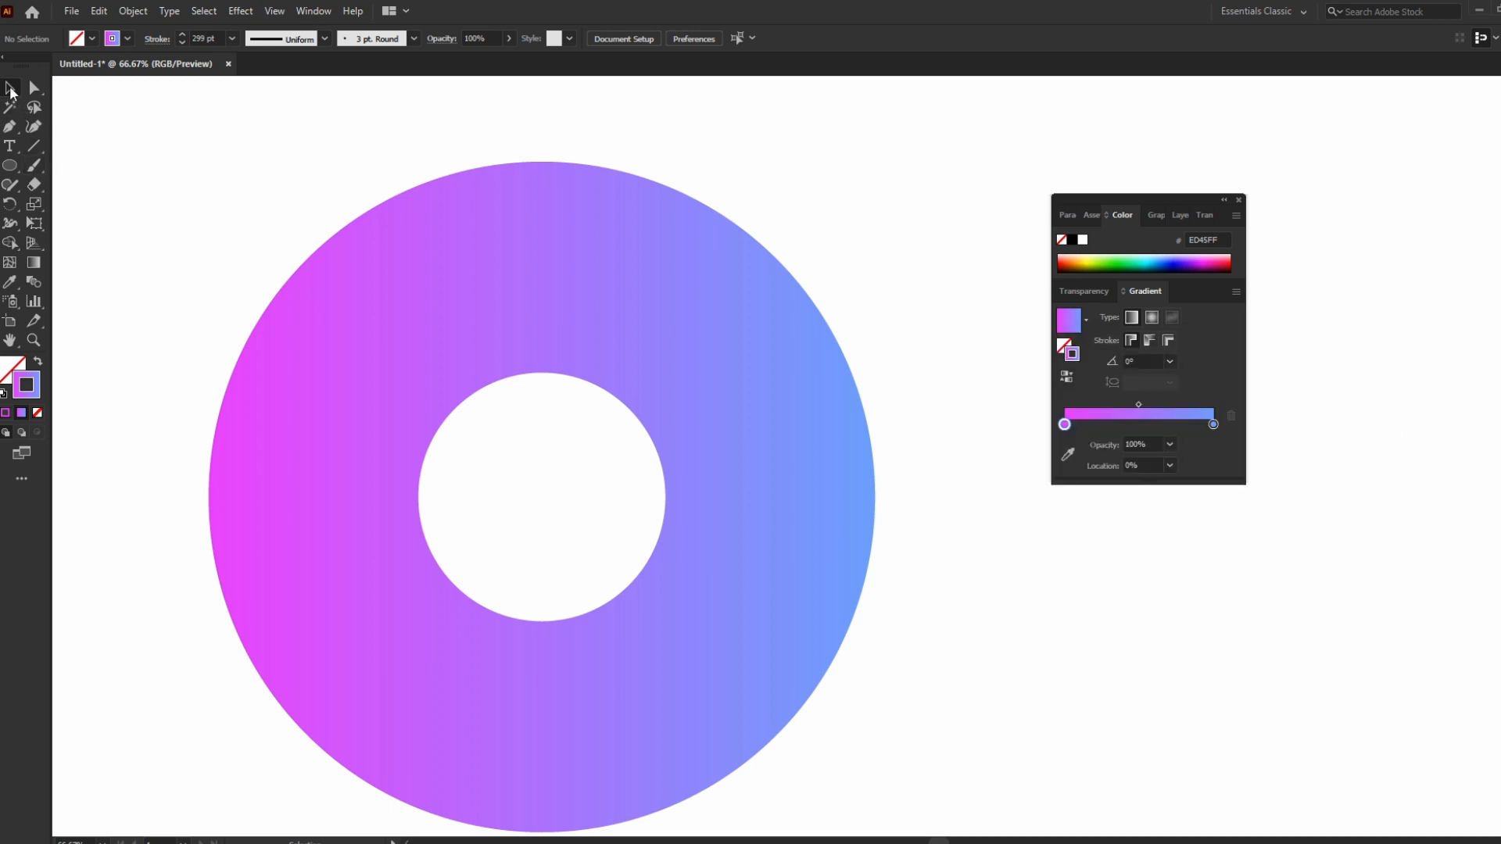
left_click(91, 40)
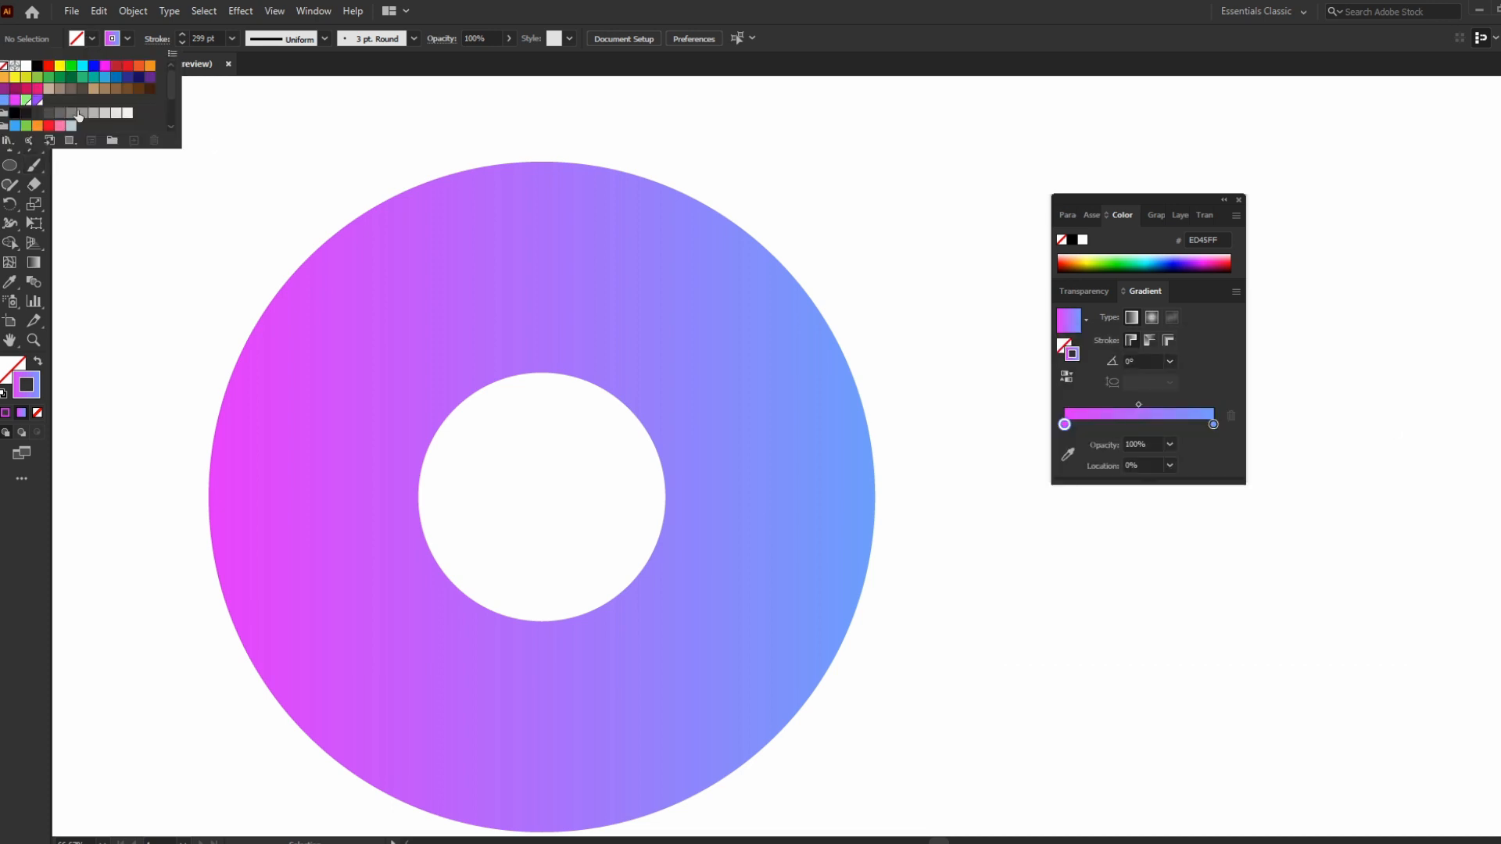
left_click(246, 129)
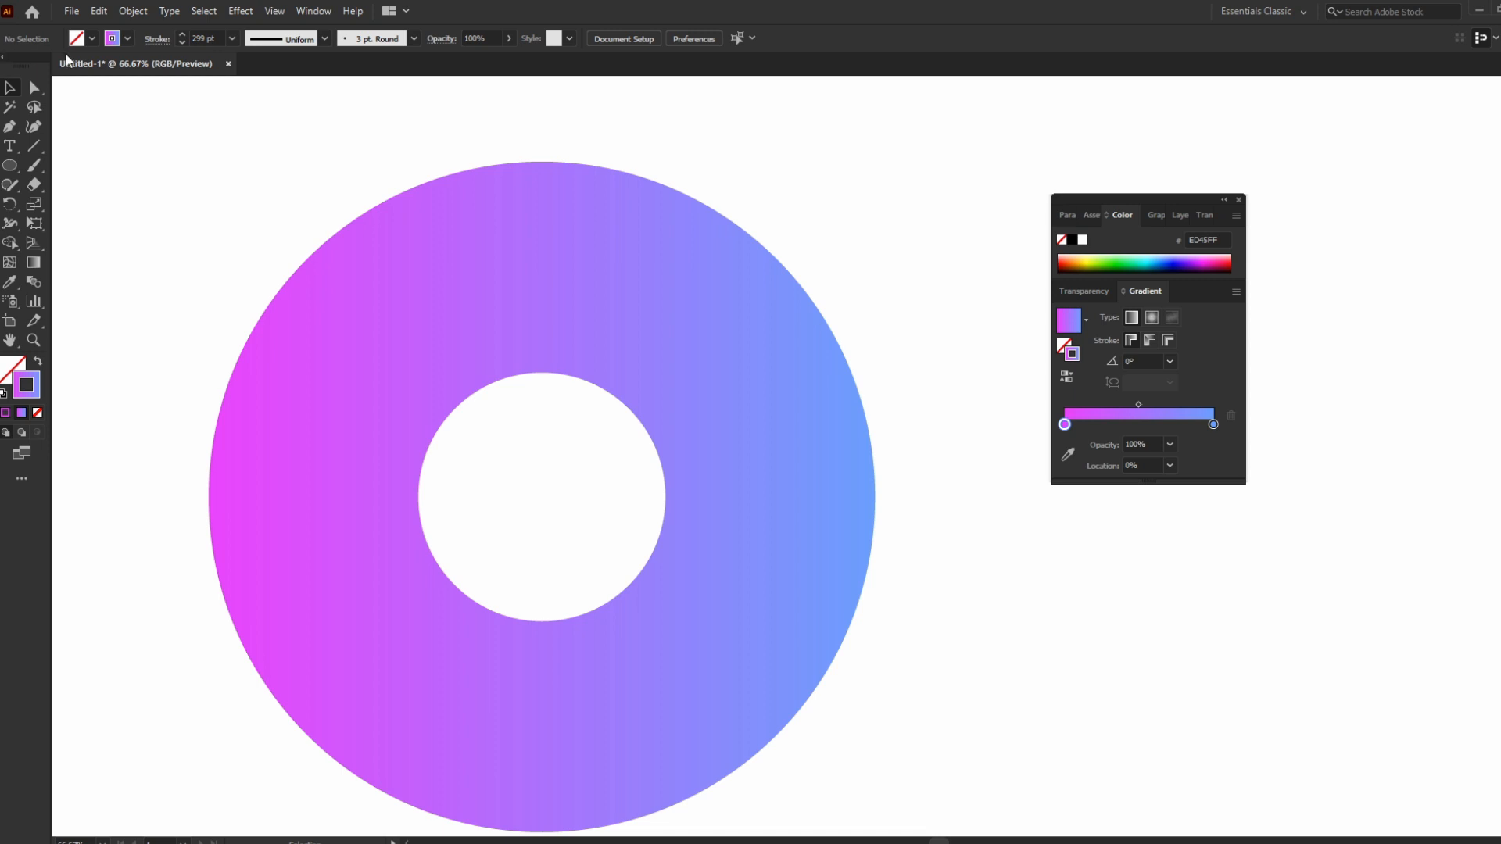
Show the Swatches panel and arrange it beside the Color and Gradient panels so that they do not overlap.
left_click(311, 12)
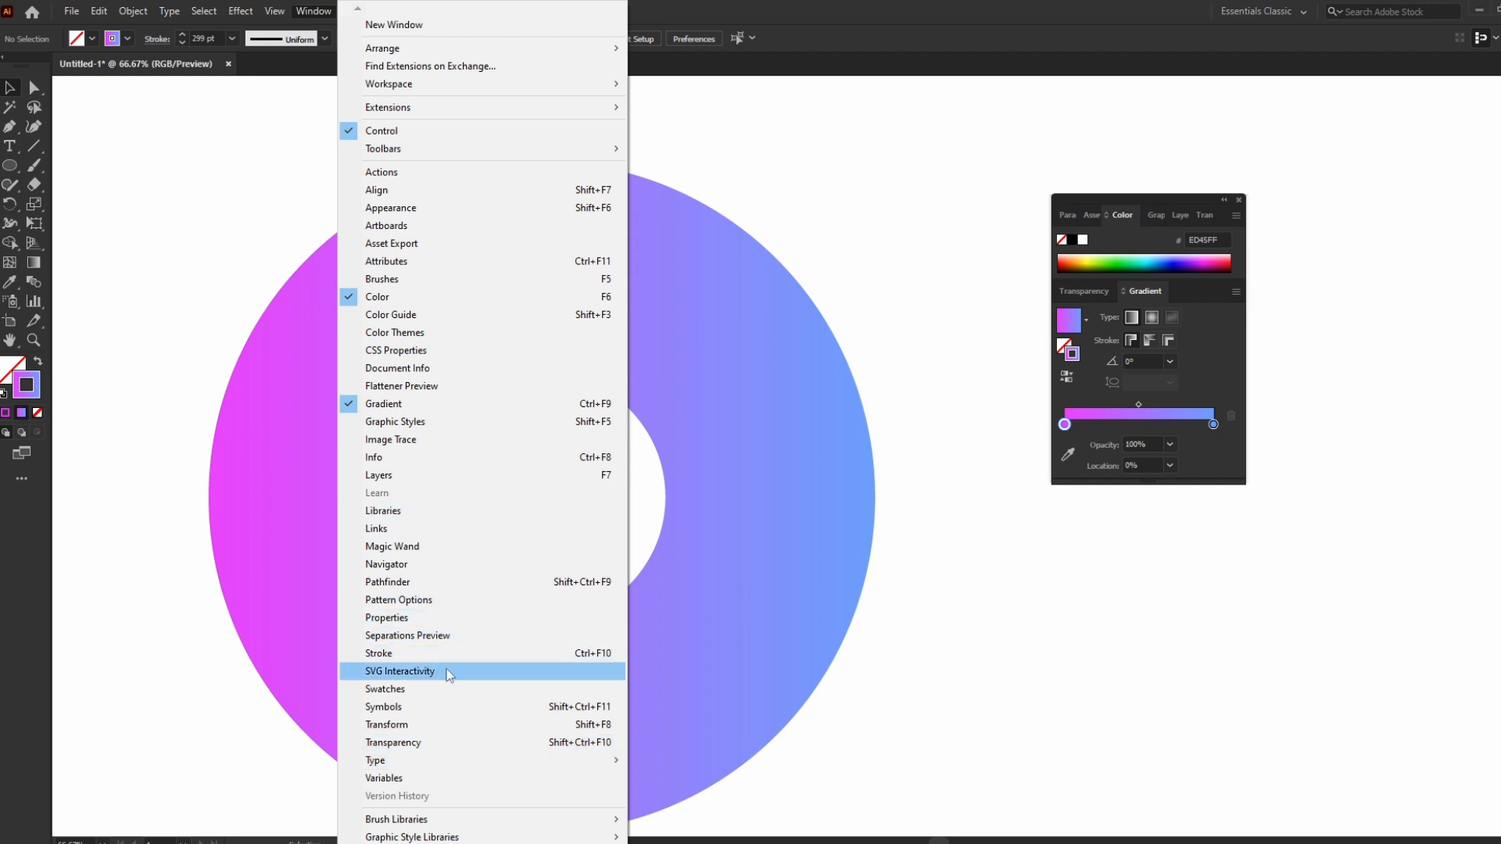
left_click(436, 689)
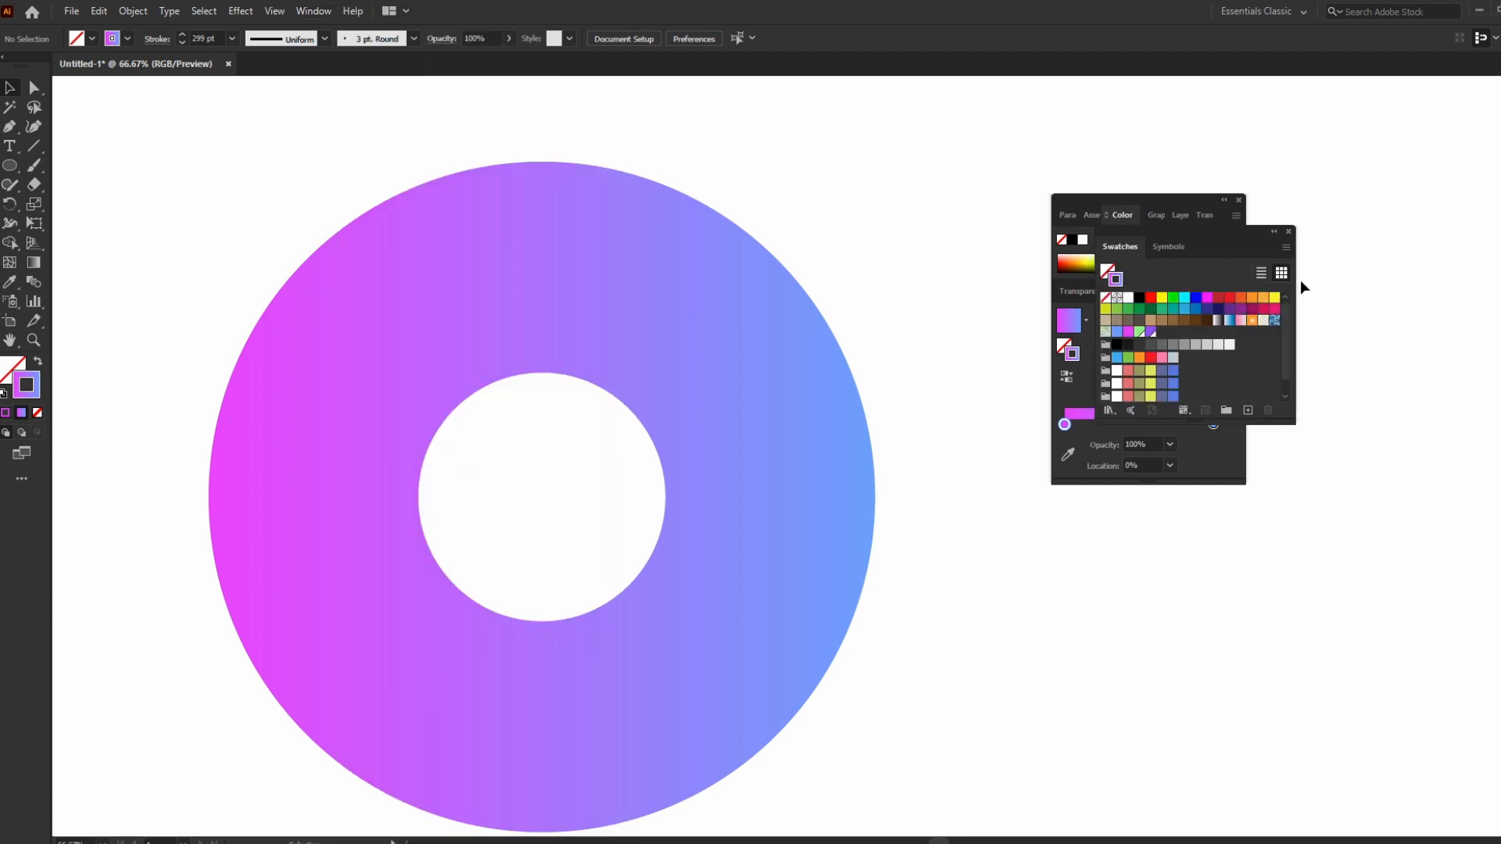
left_click_drag(1237, 233, 988, 200)
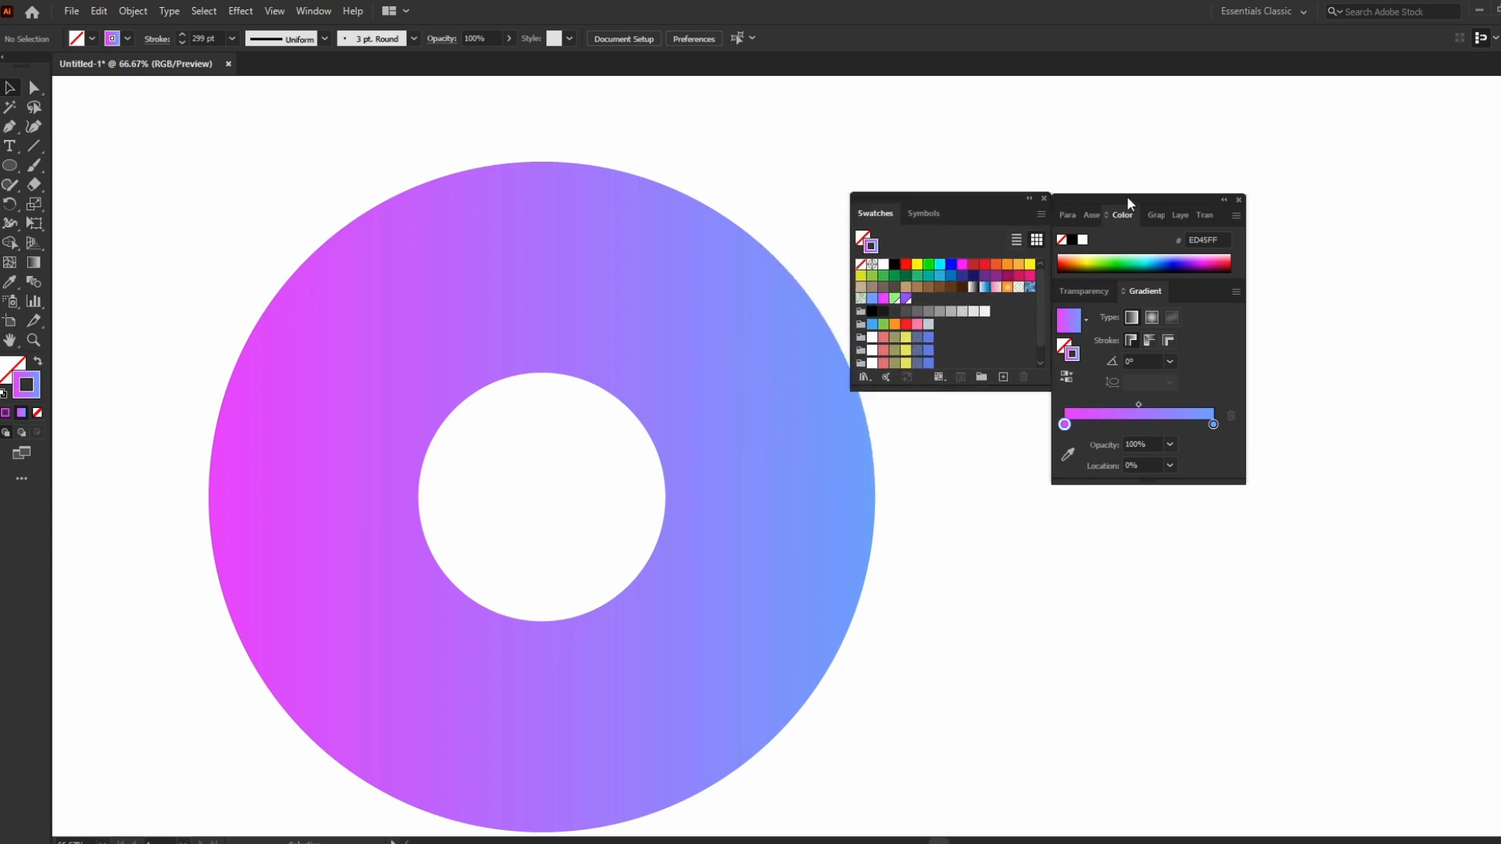
left_click_drag(1128, 204, 1327, 190)
left_click_drag(960, 195, 1042, 191)
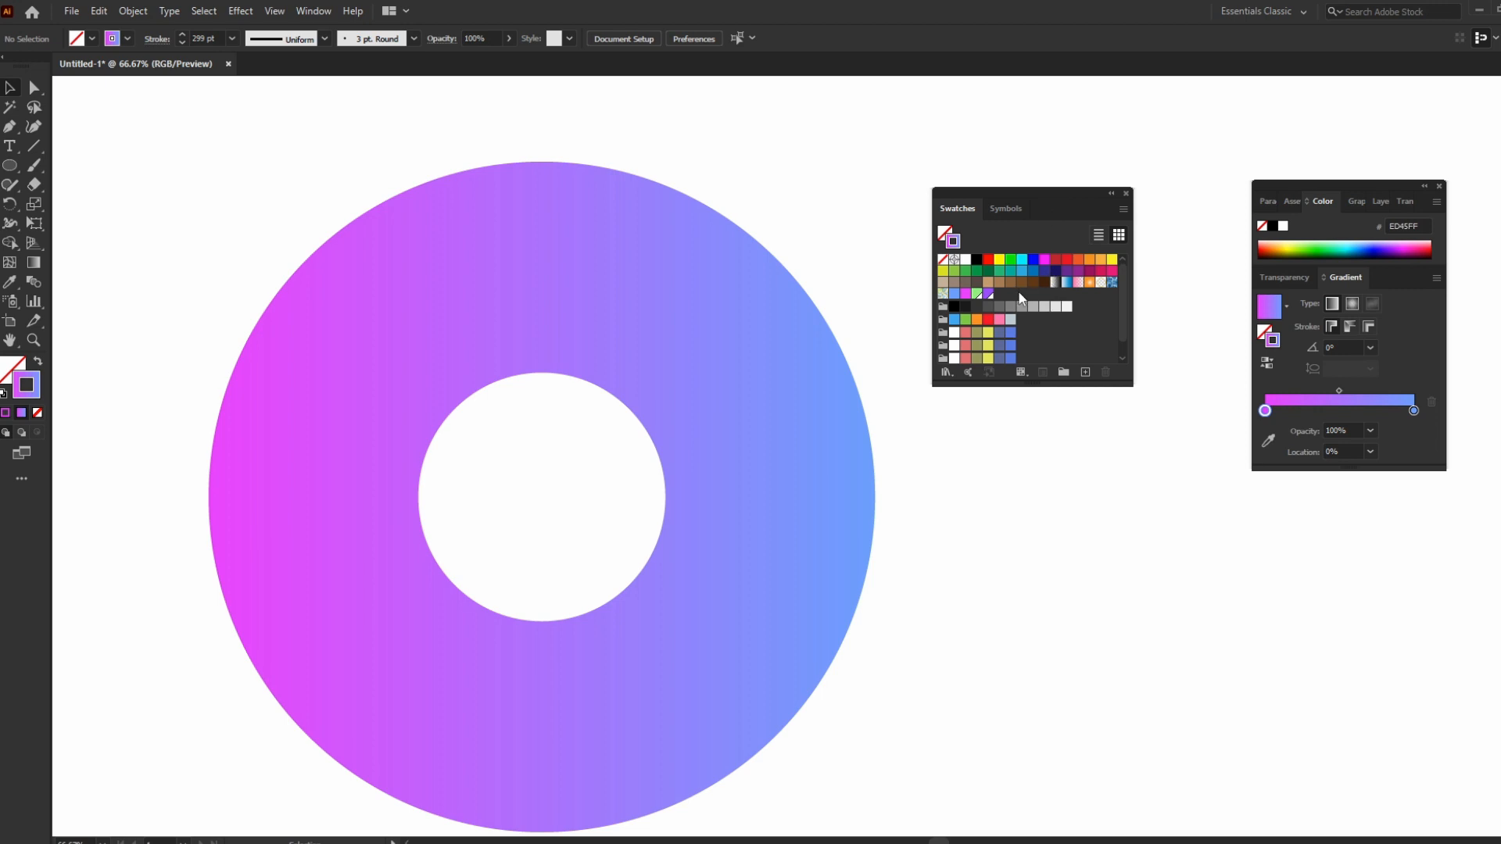
With nothing selected, set the fill colour to lime green (AFFF15) and the stroke to none.
double_click(19, 372)
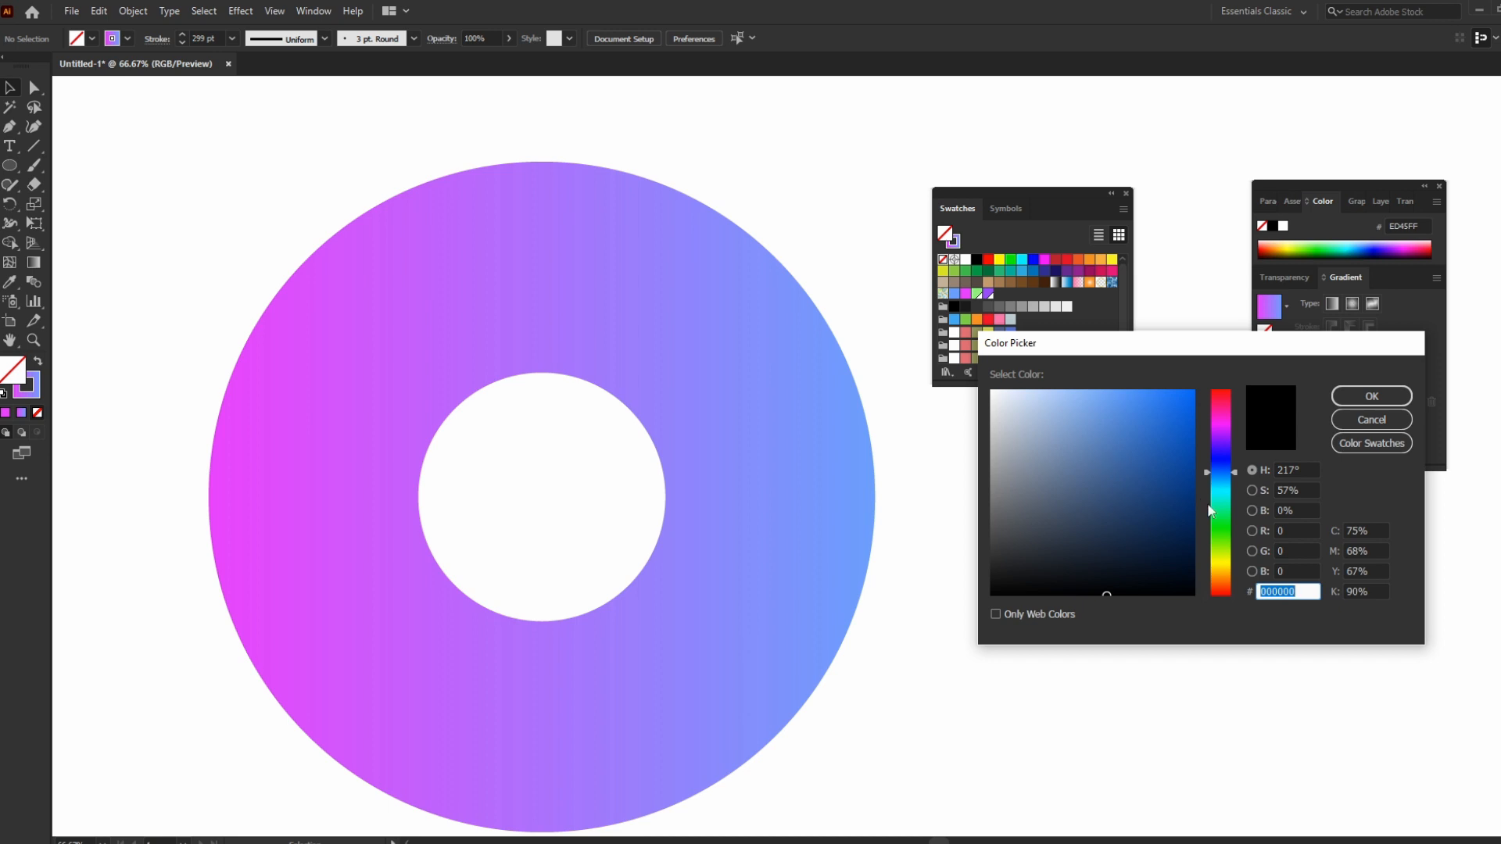
left_click_drag(1222, 476, 1229, 549)
left_click(1174, 406)
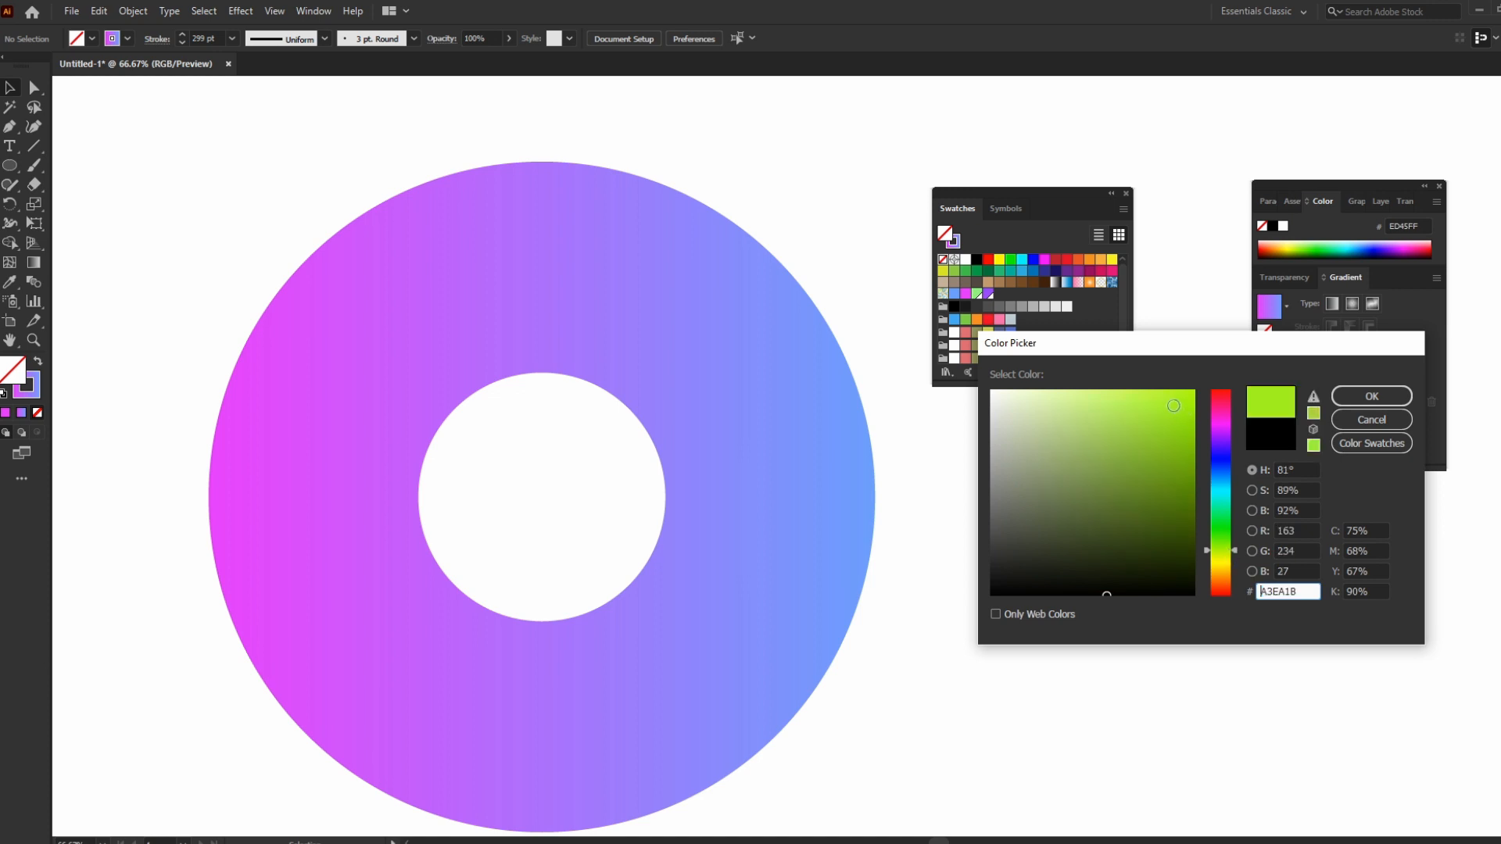
left_click_drag(1174, 405, 1178, 386)
left_click(1350, 391)
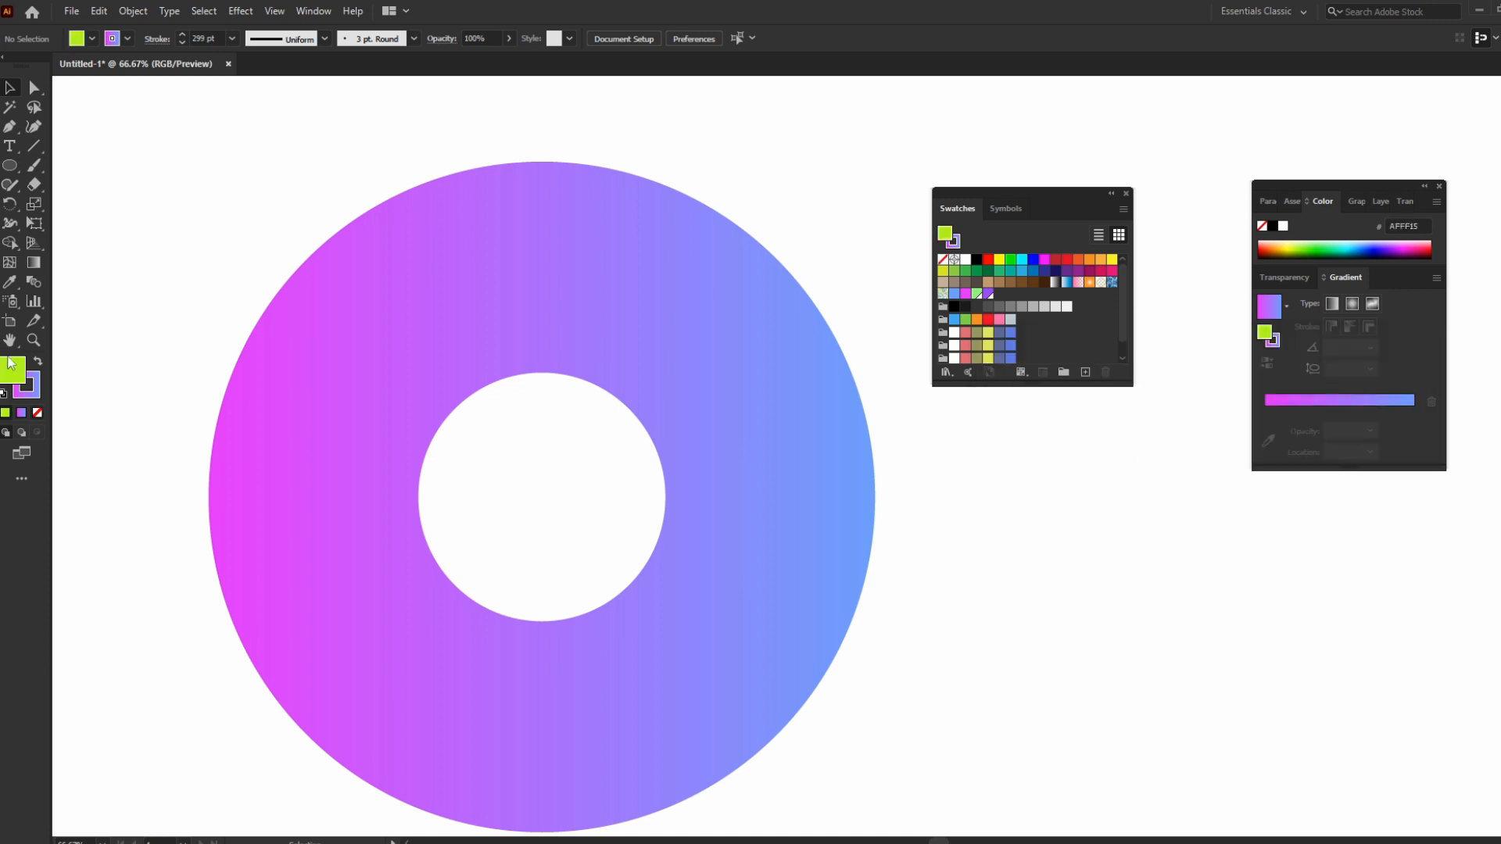
left_click(113, 42)
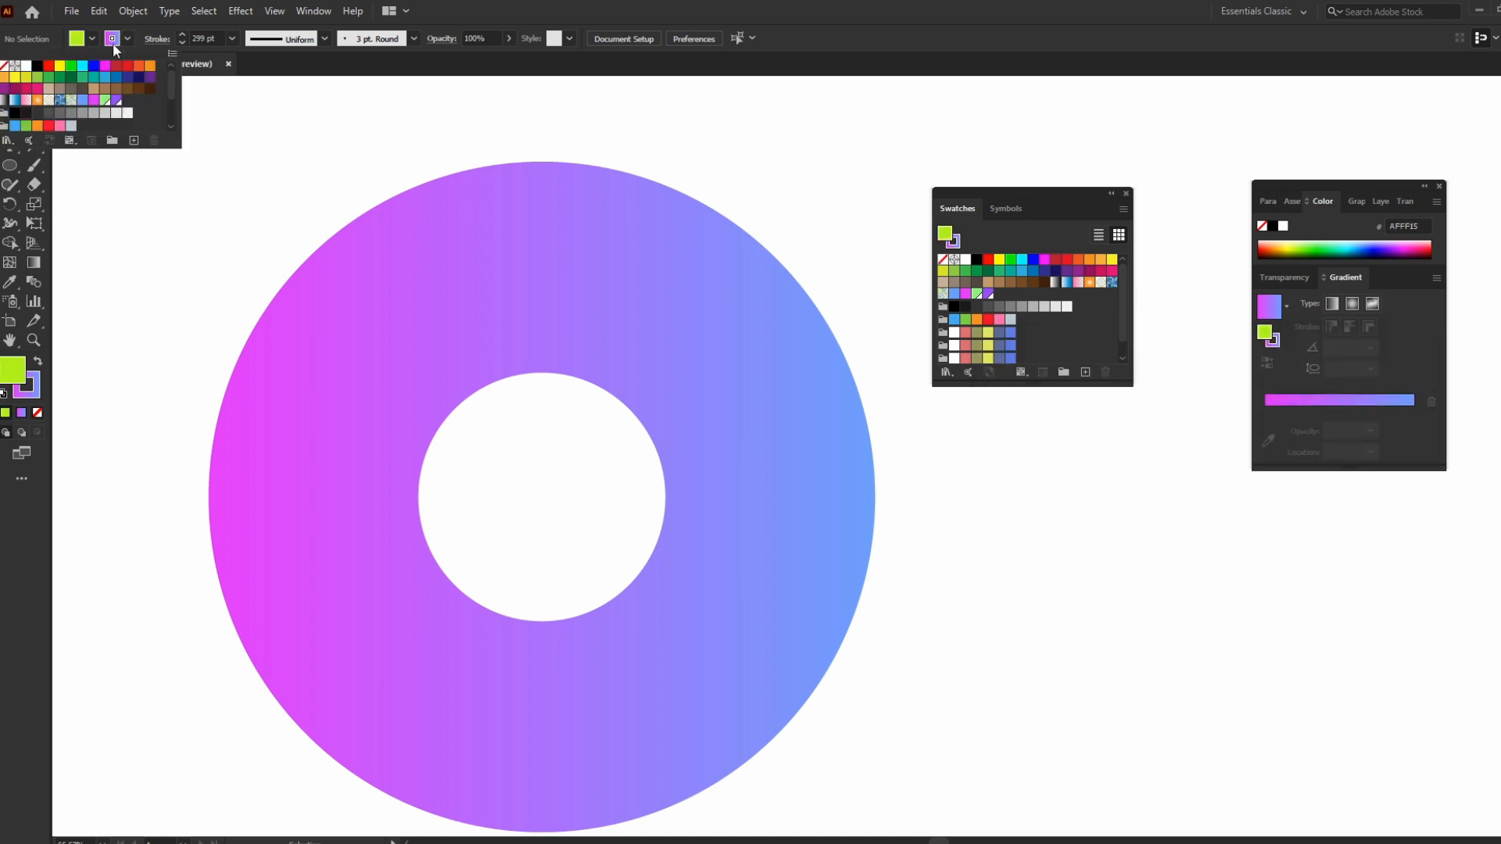
left_click(5, 66)
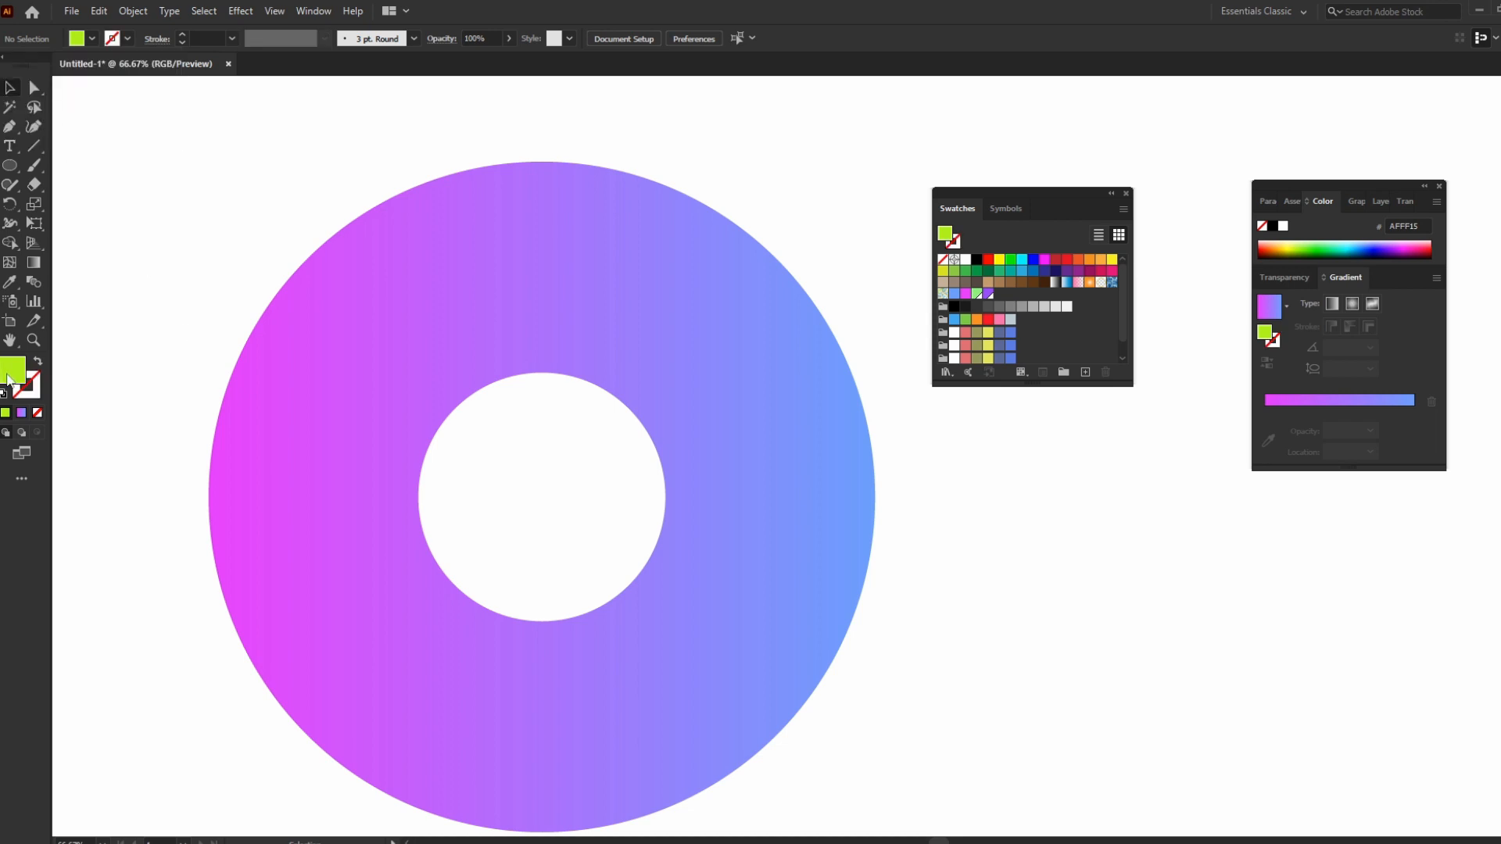
Add the lime green fill to the swatches, set the swatch's red value to 179 and make it a global colour.
left_click_drag(6, 377, 1021, 299)
double_click(999, 294)
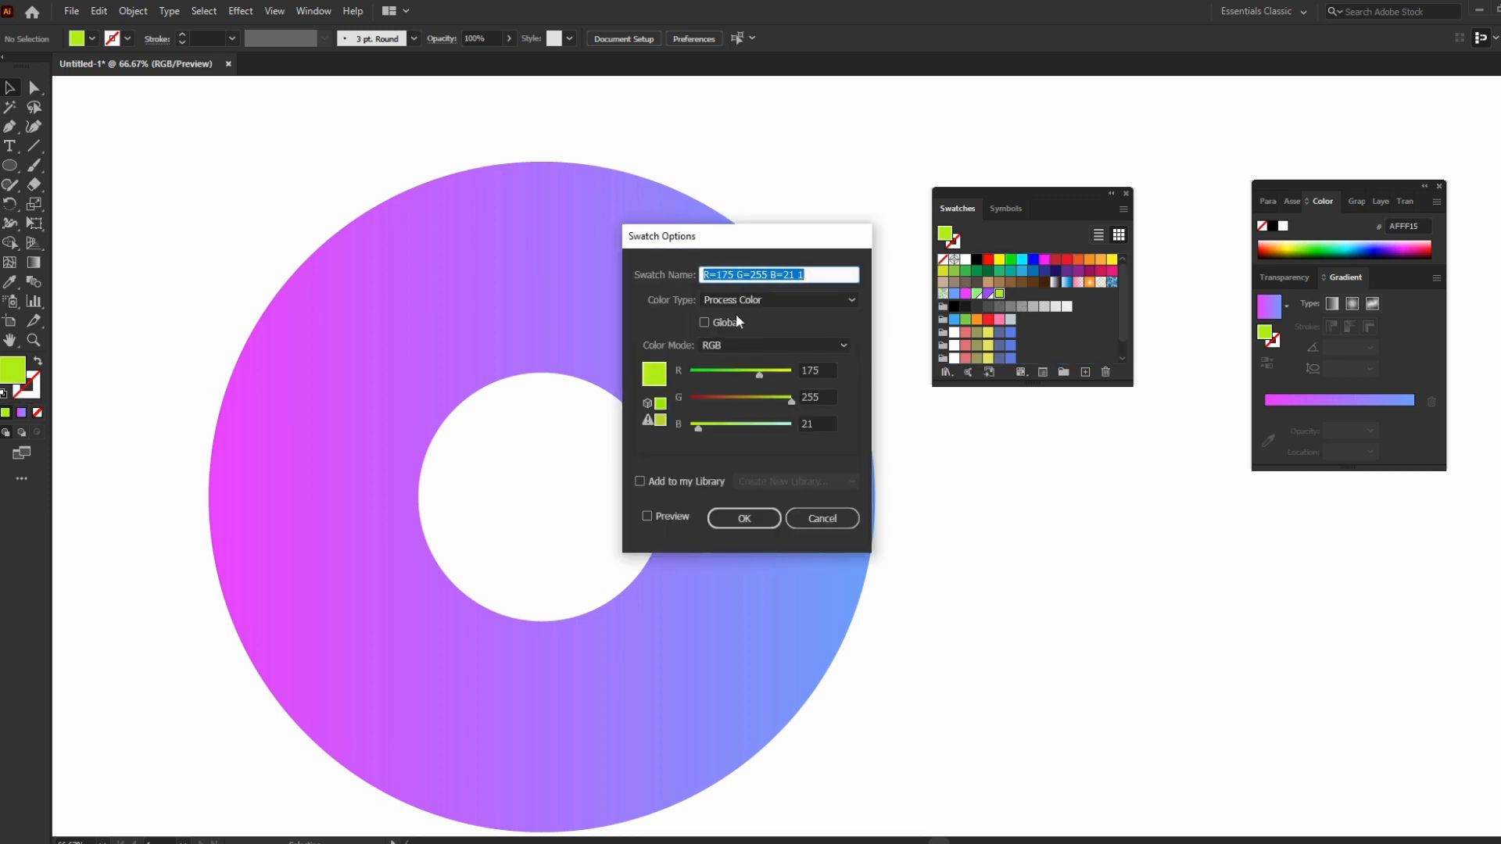
left_click_drag(736, 241, 745, 213)
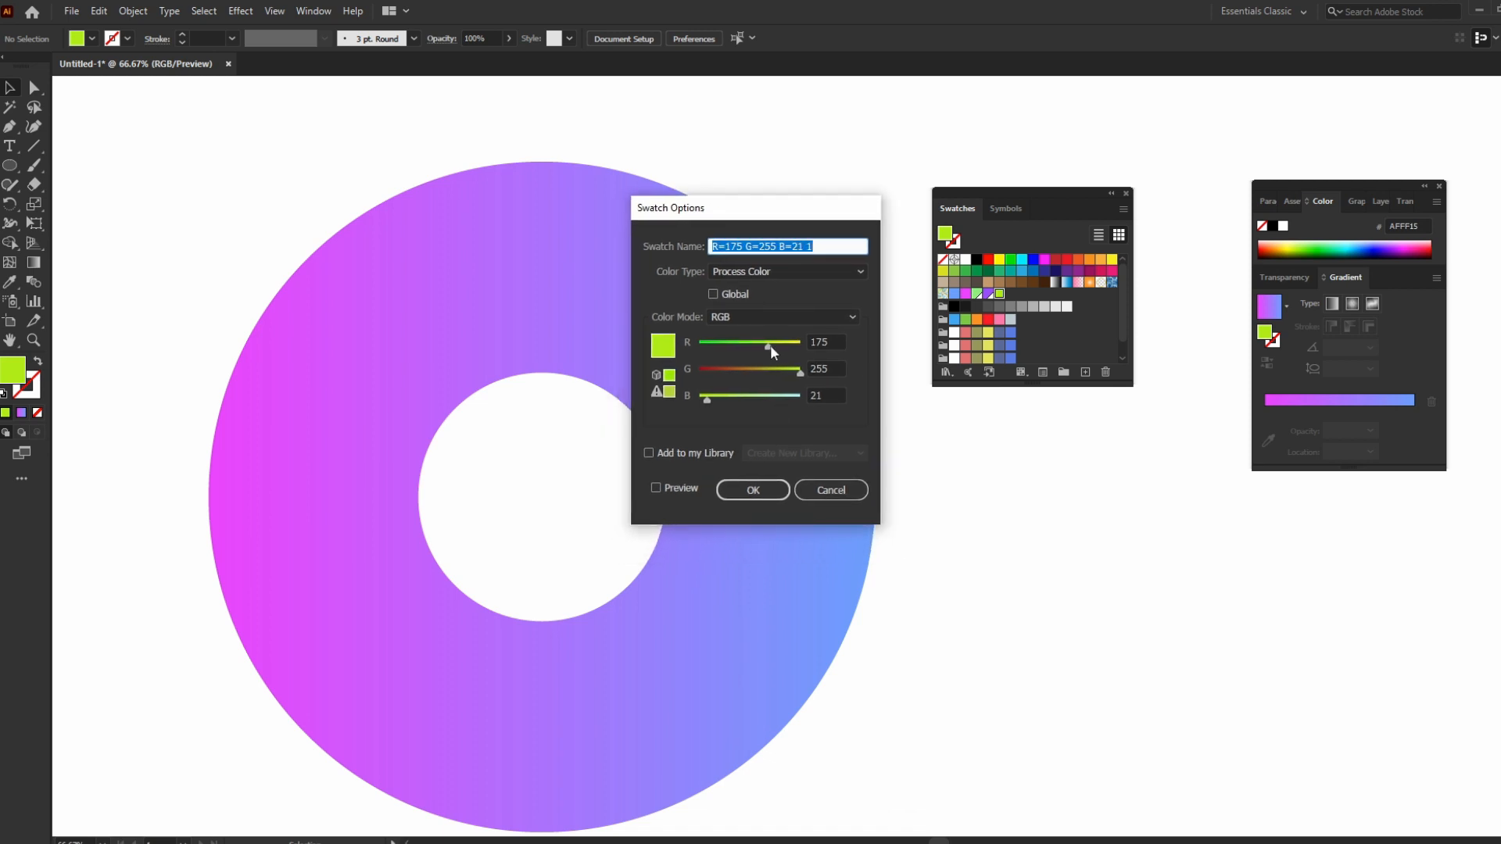
mouse_move(770, 345)
left_mouse_down()
mouse_move(796, 344)
mouse_move(767, 344)
left_mouse_up()
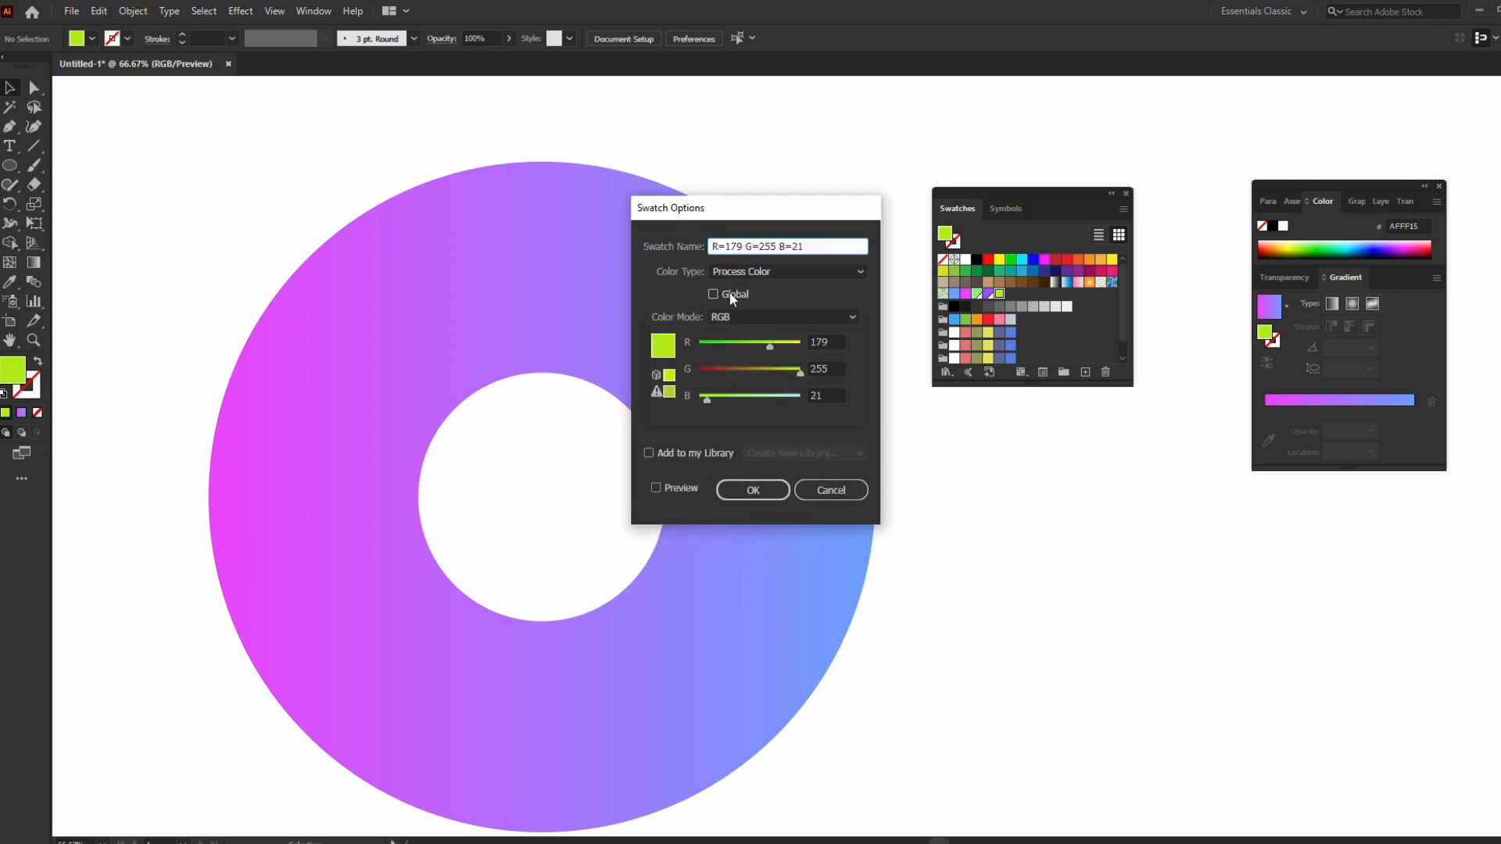
left_click(731, 295)
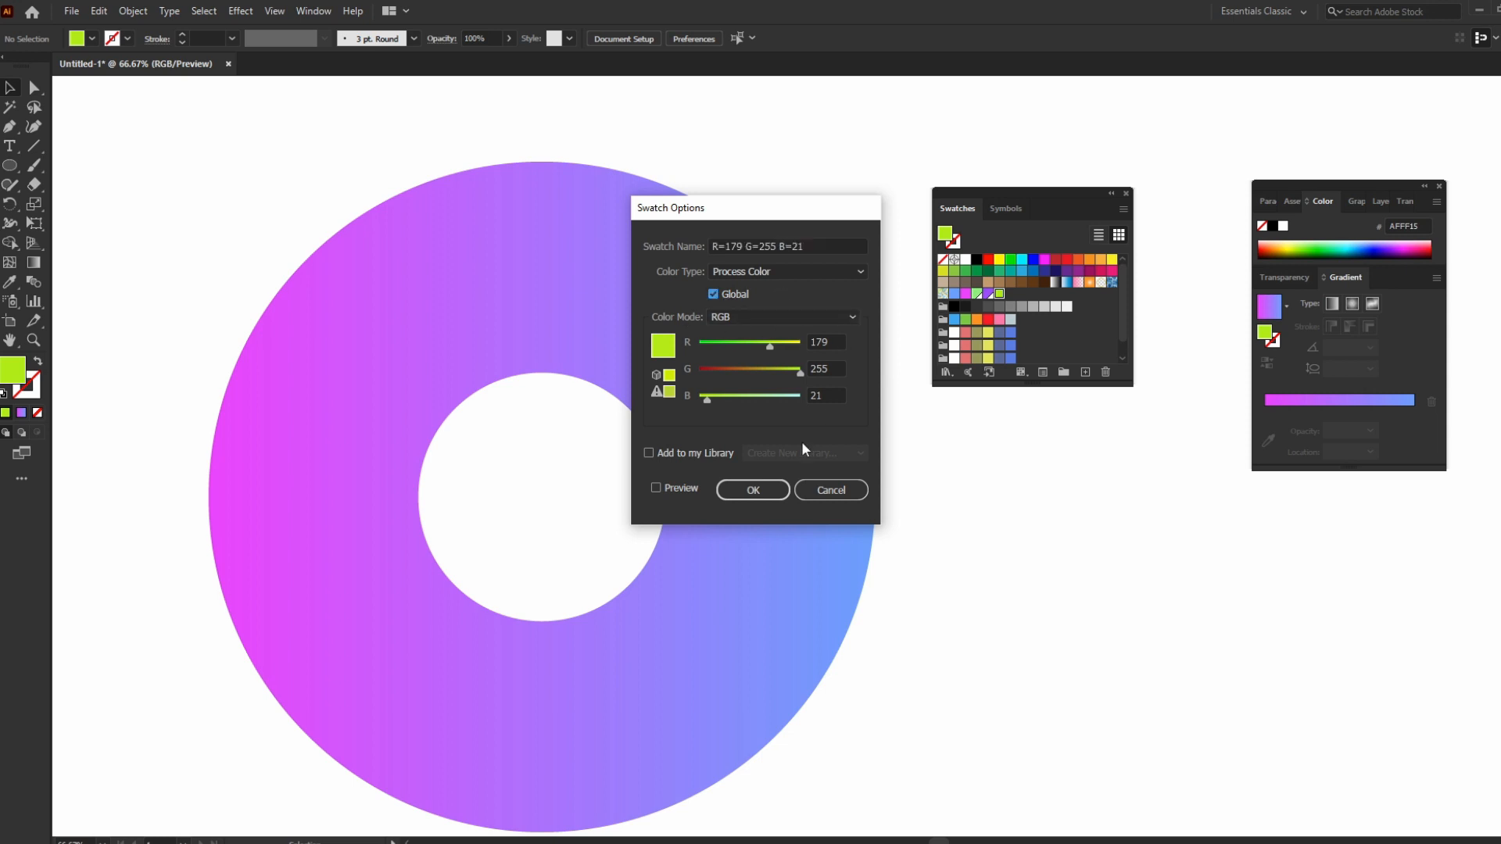
left_click(752, 489)
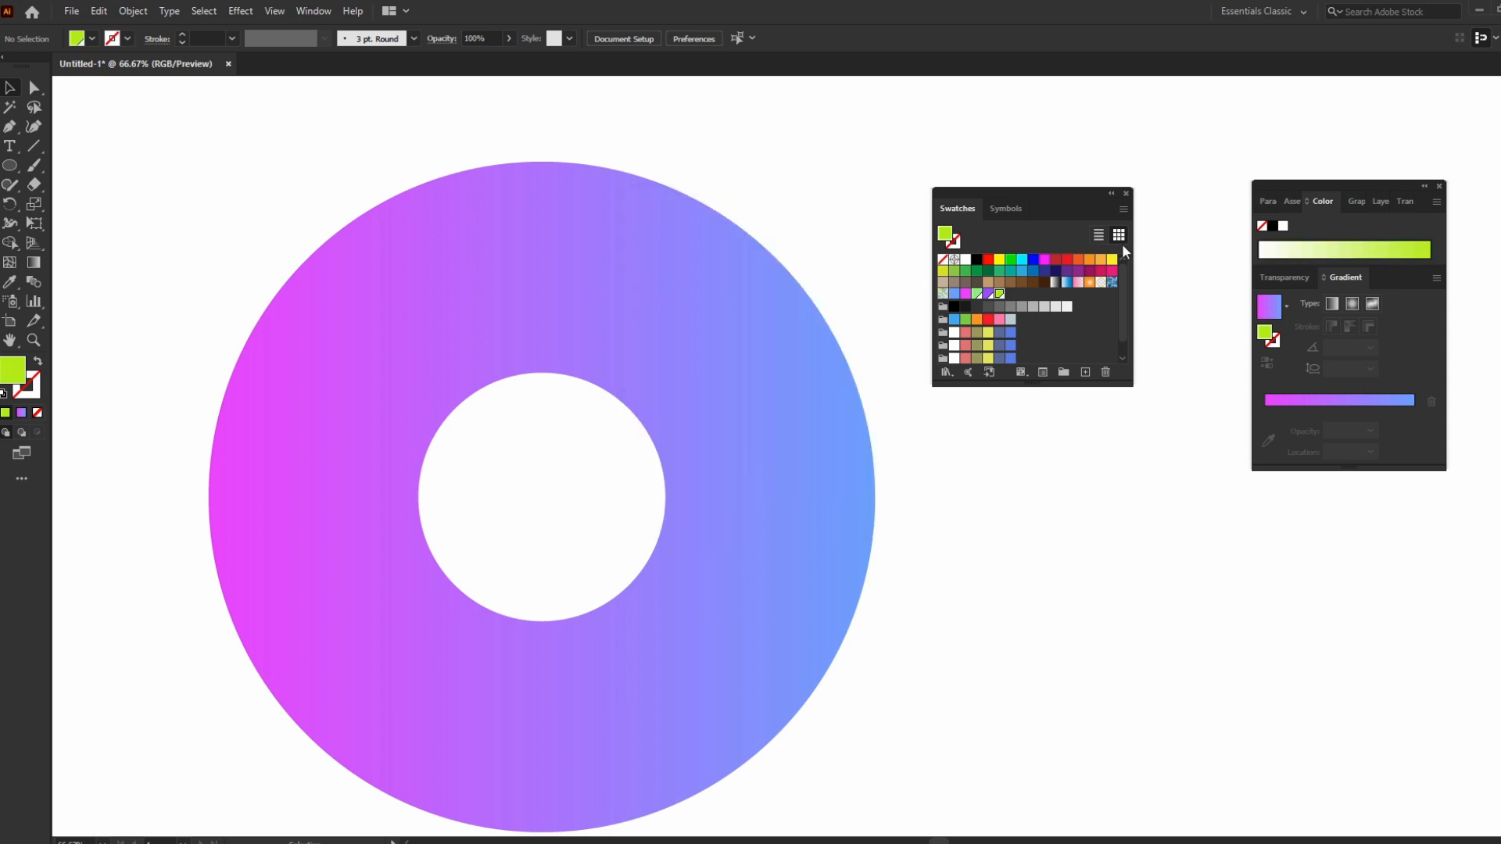
double_click(999, 295)
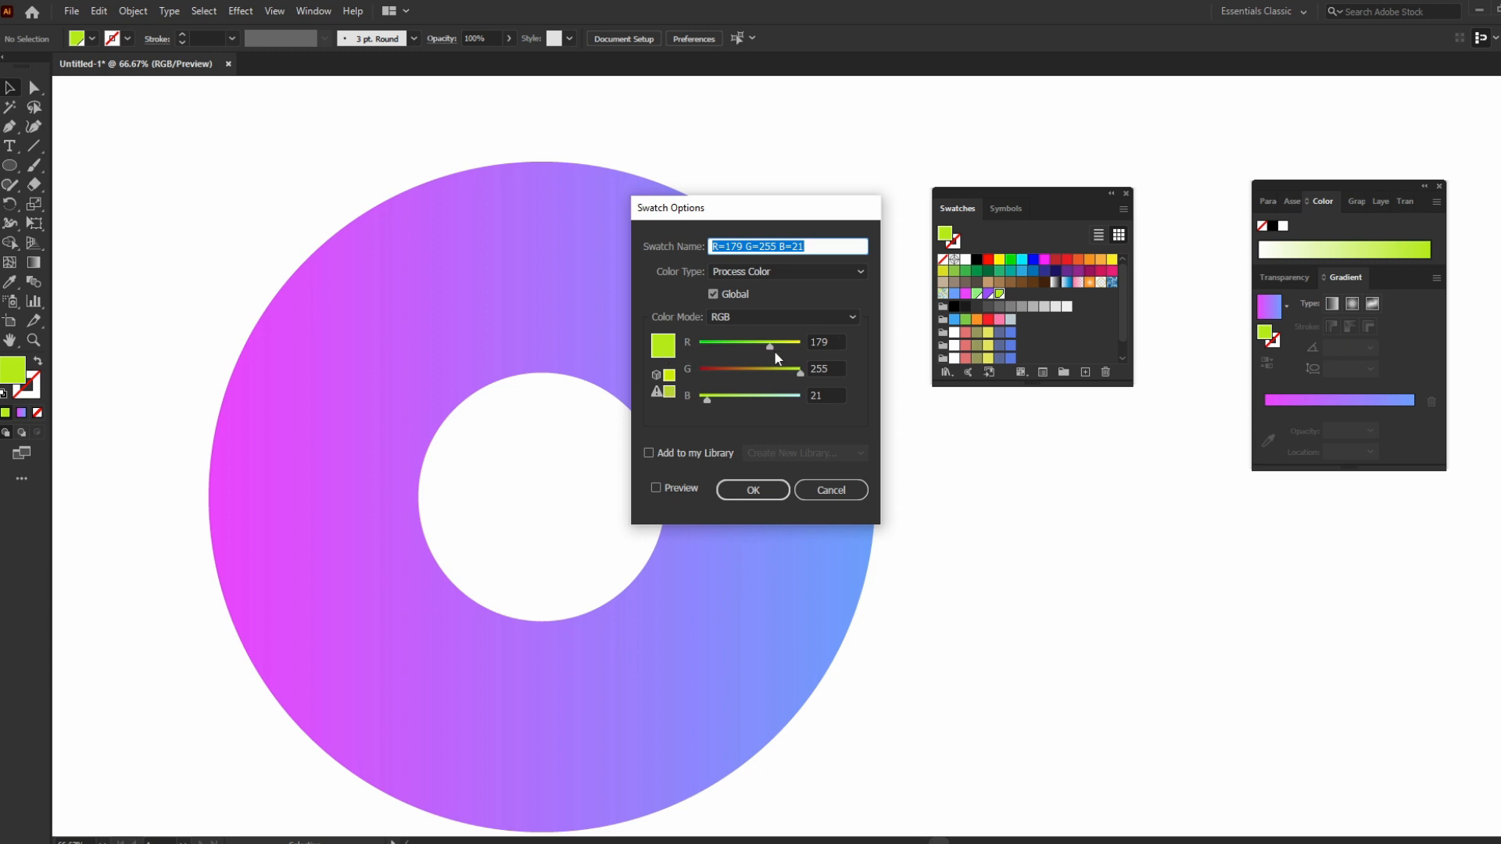
left_click_drag(771, 347, 760, 346)
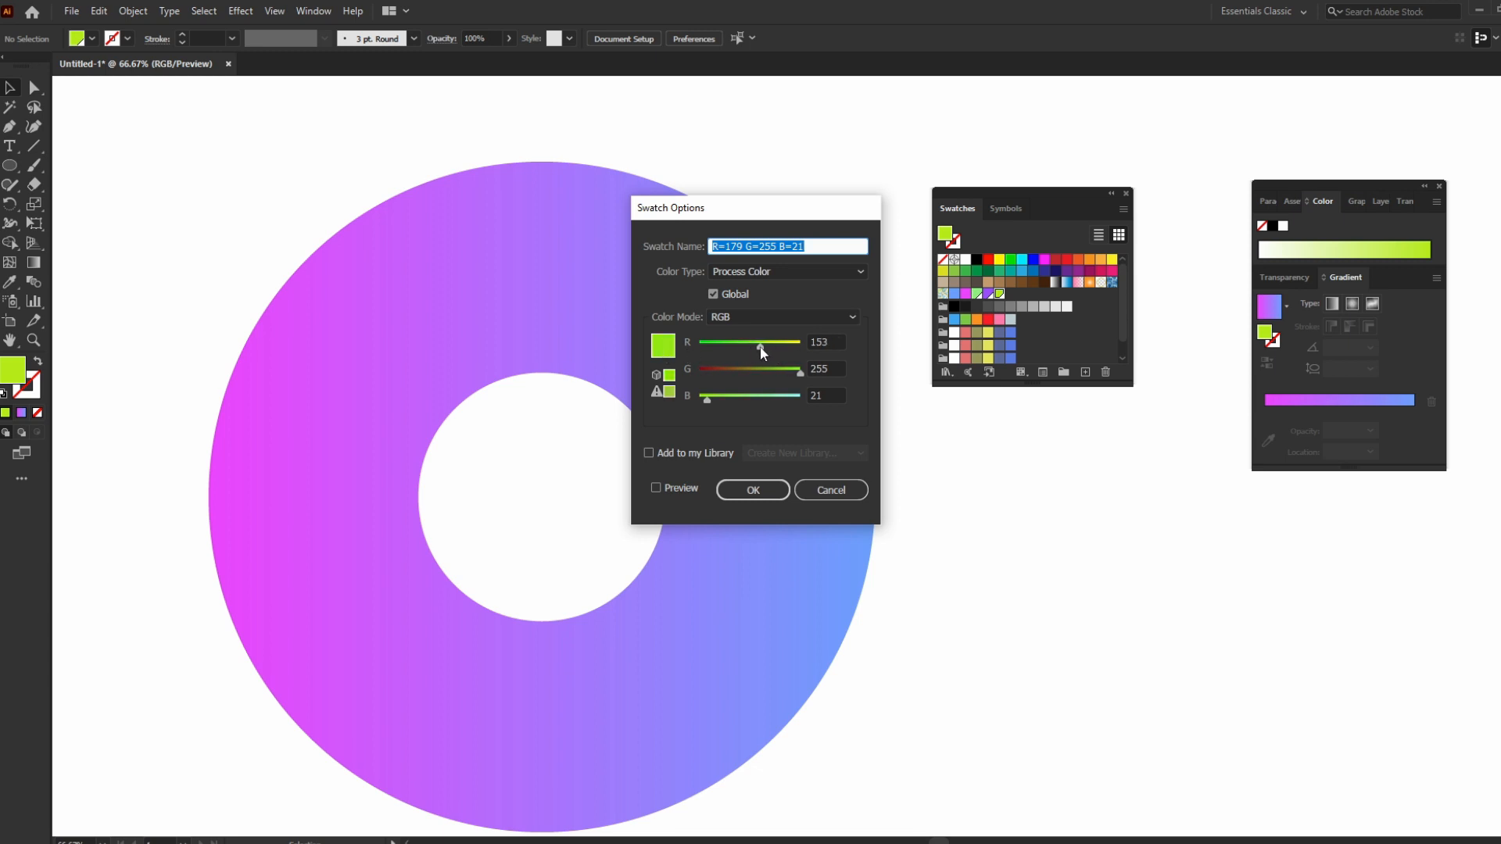
left_click(813, 488)
left_click(91, 38)
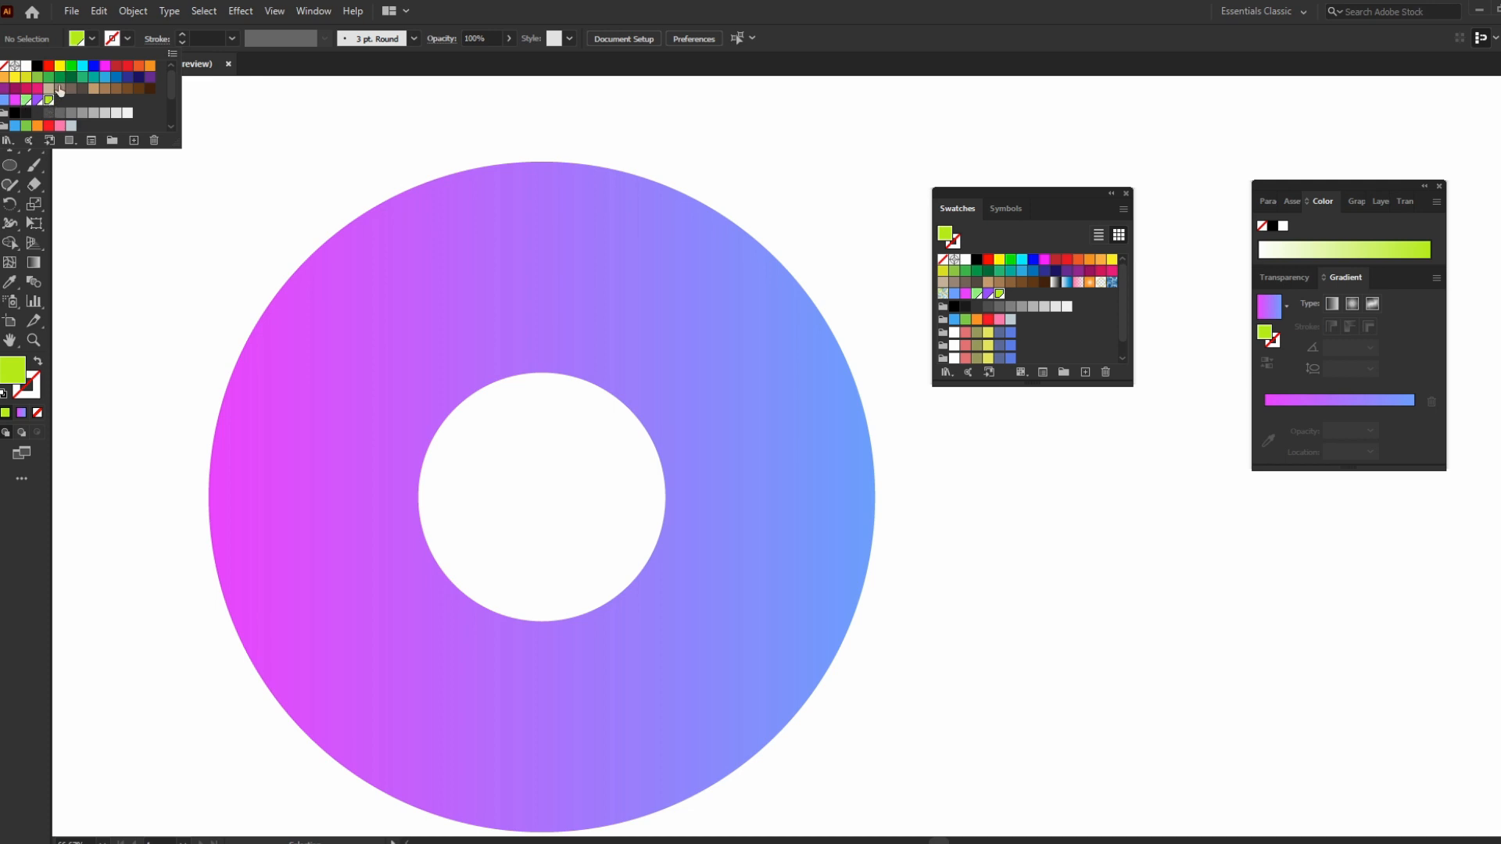
left_click(261, 61)
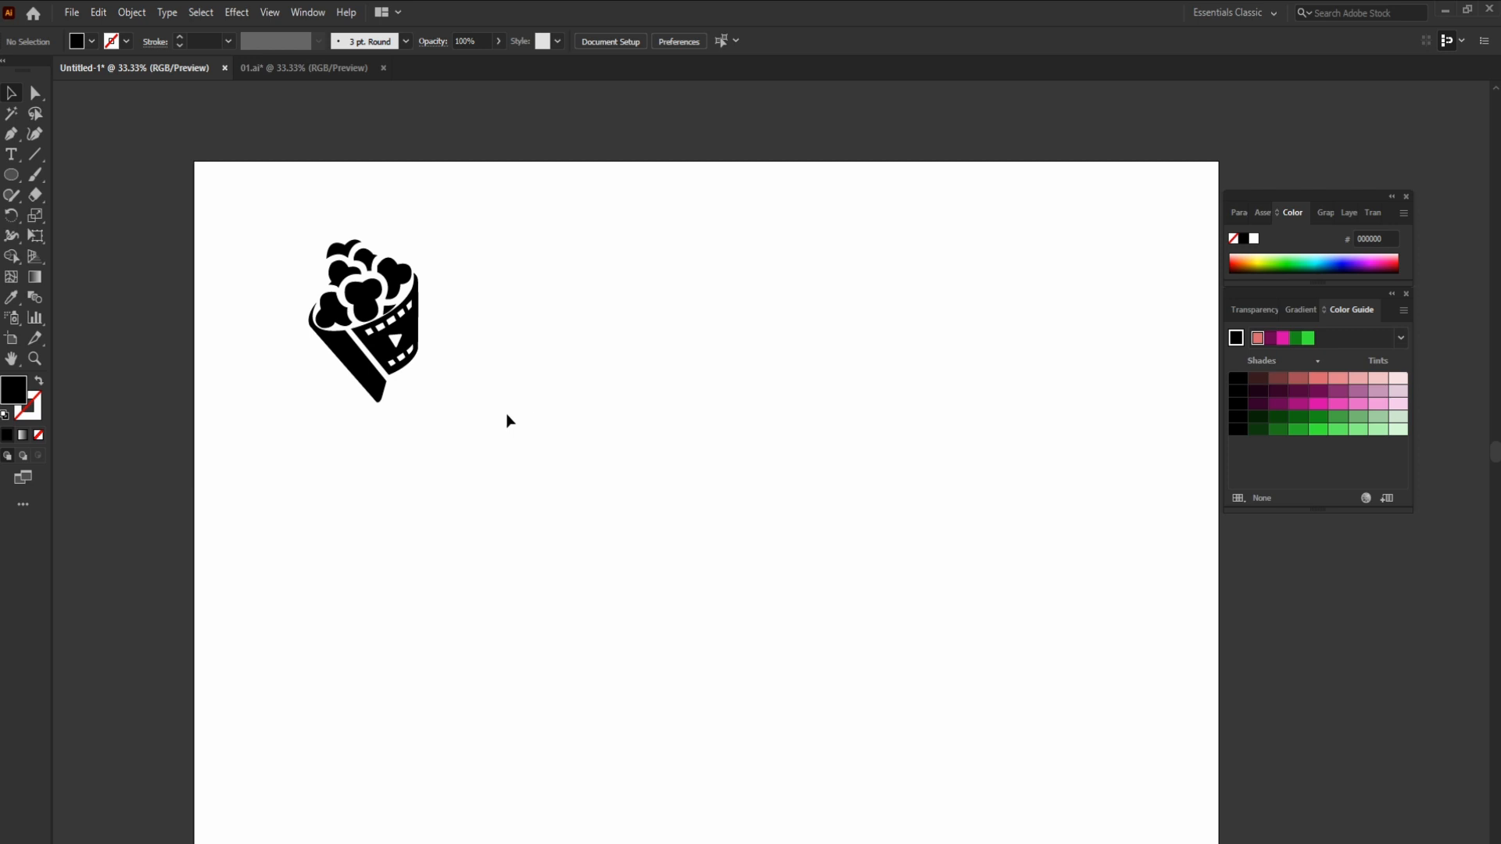
Move the popcorn icon slightly closer to the artboard's upper-left corner and deselect it.
left_click(416, 324)
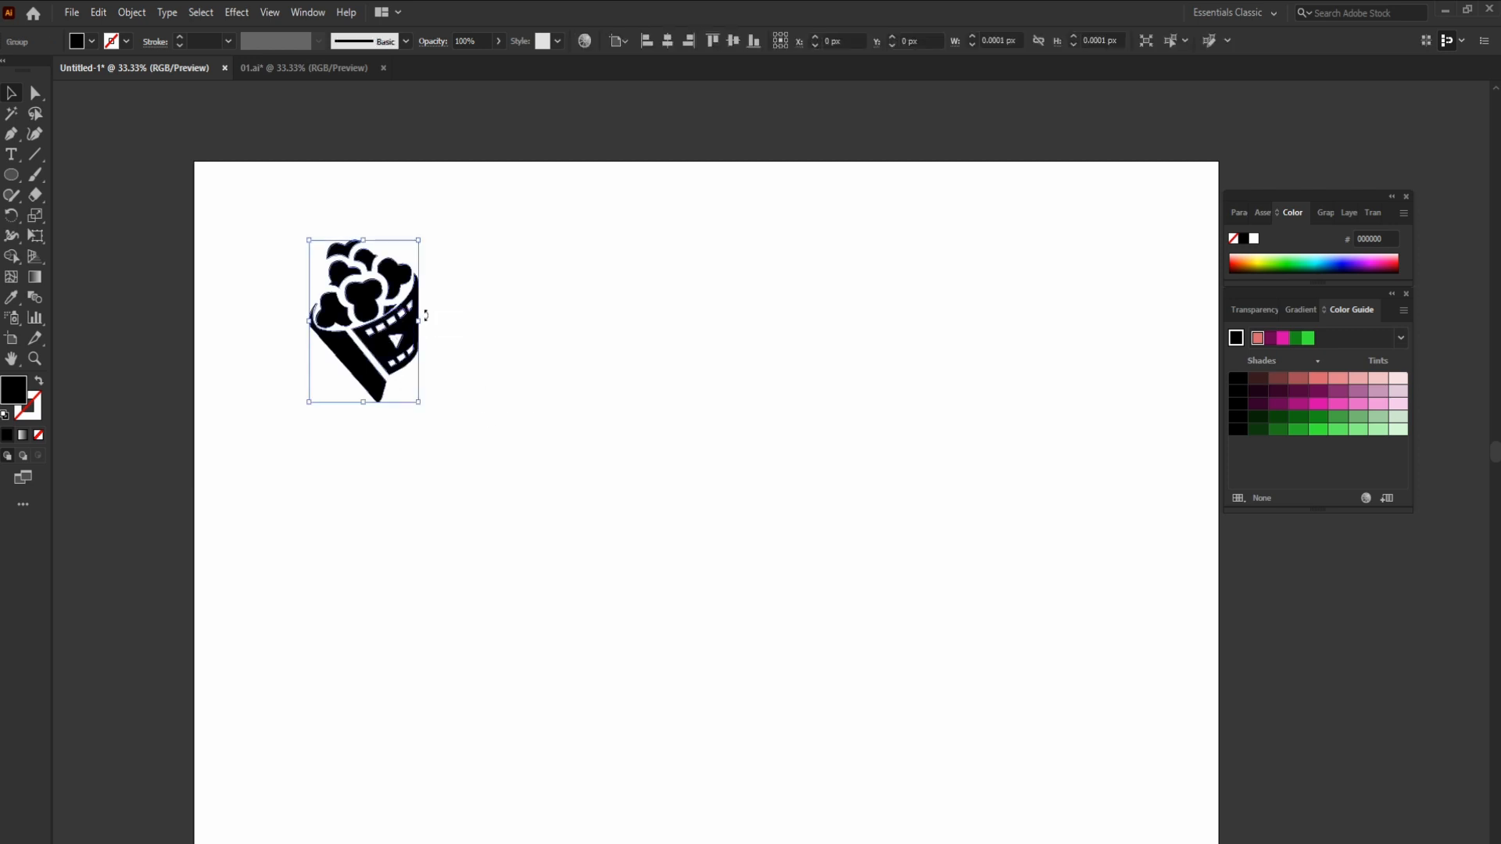
left_click_drag(416, 322, 396, 319)
left_click_drag(511, 453, 395, 318)
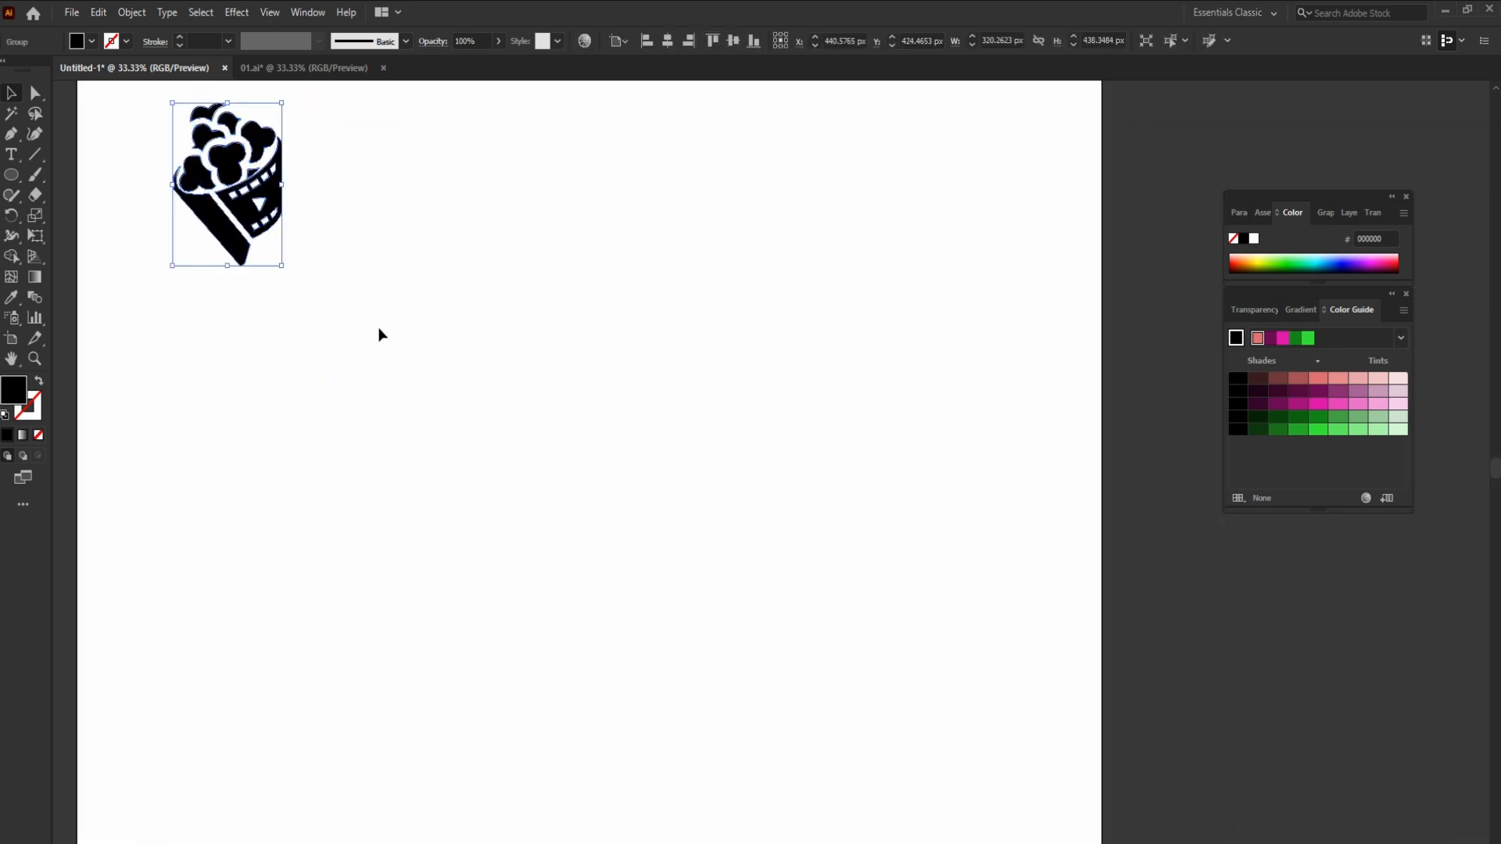
left_click(390, 367)
scroll(419, 463, "up", 2)
scroll(419, 463, "up", 2)
scroll(386, 419, "left", 2)
left_click(312, 293)
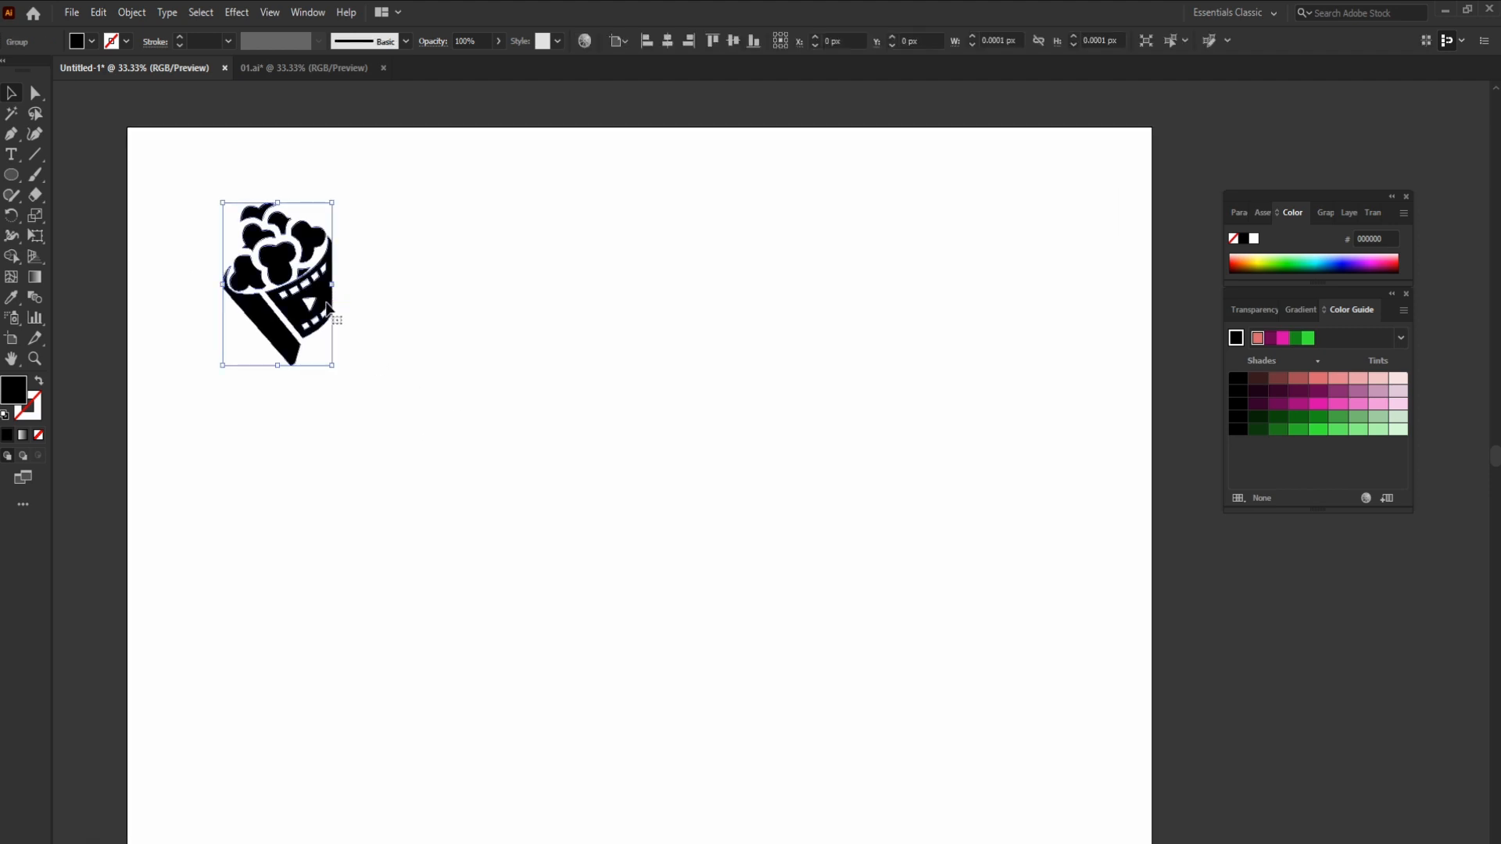
left_click_drag(313, 289, 310, 293)
left_click(526, 409)
scroll(526, 408, "up", 1)
scroll(526, 409, "down", 1)
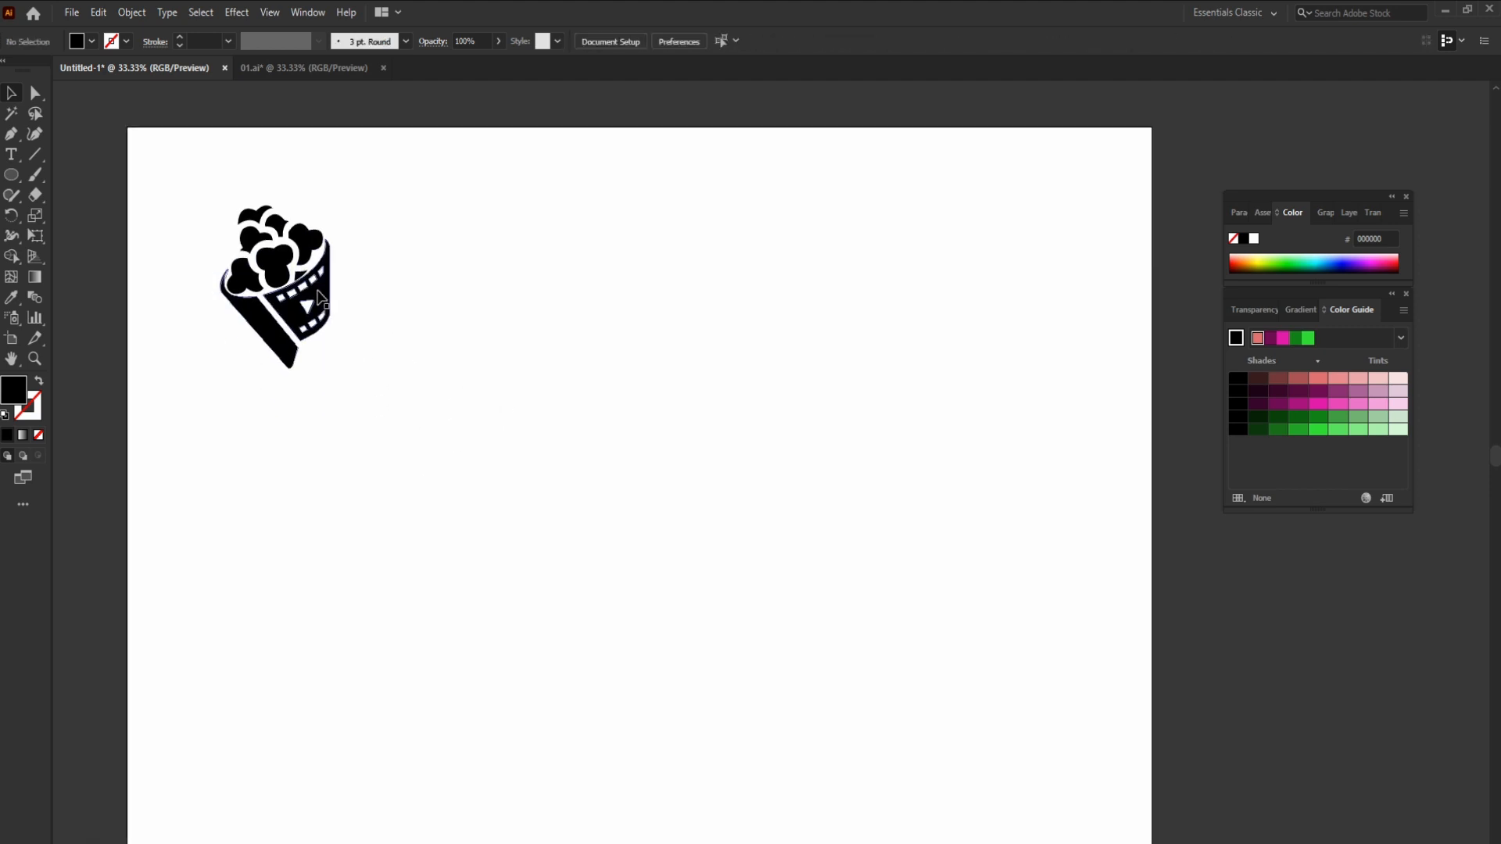
Duplicate the popcorn icon directly to its right, leaving a small gap between the two icons.
left_click(316, 293)
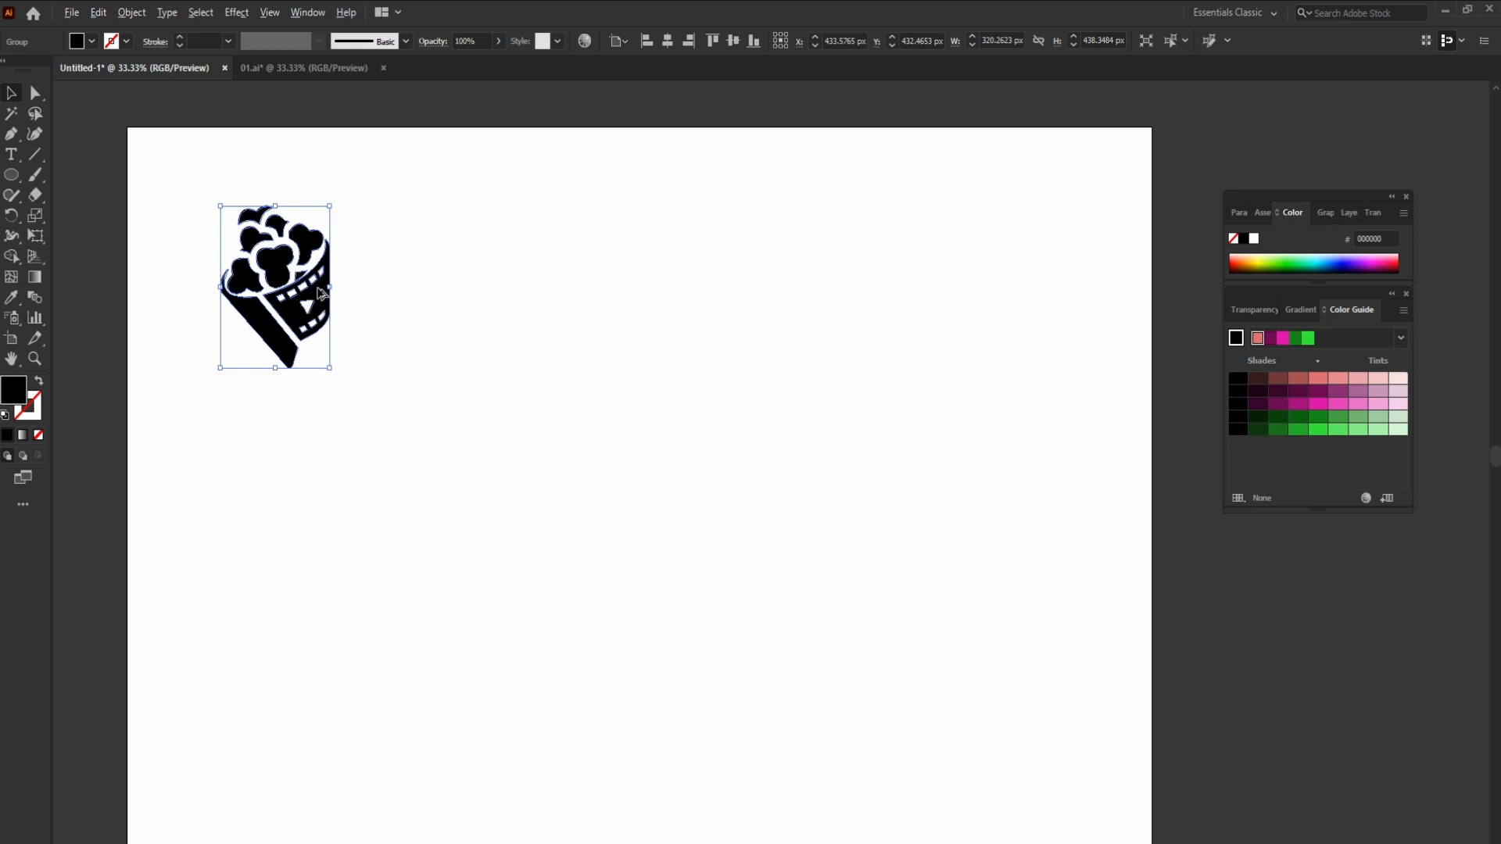
left_click_drag(312, 295, 450, 290)
left_click(569, 414)
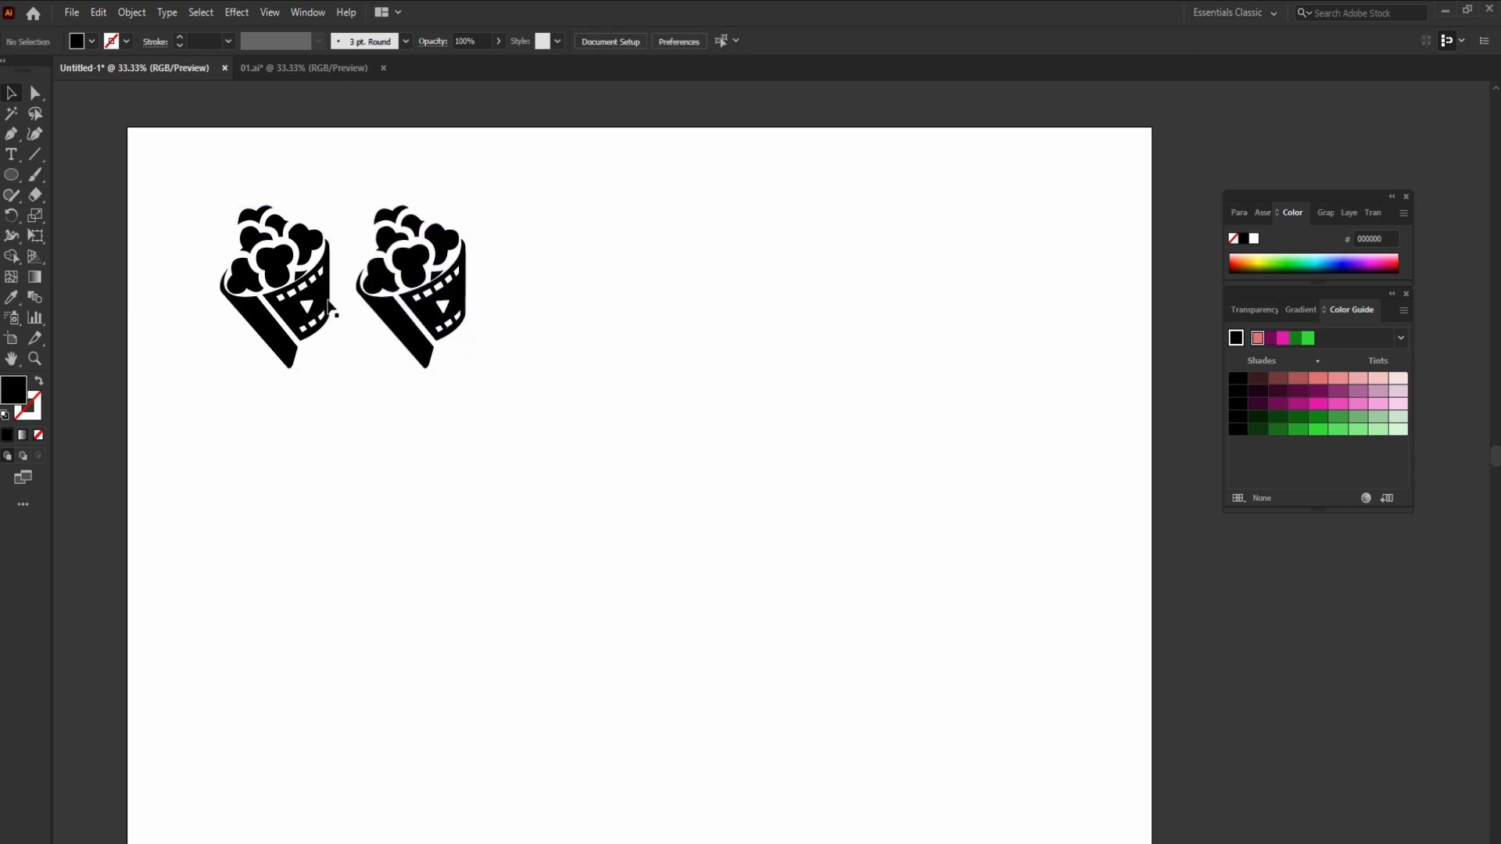
left_click(275, 266)
left_click(413, 277)
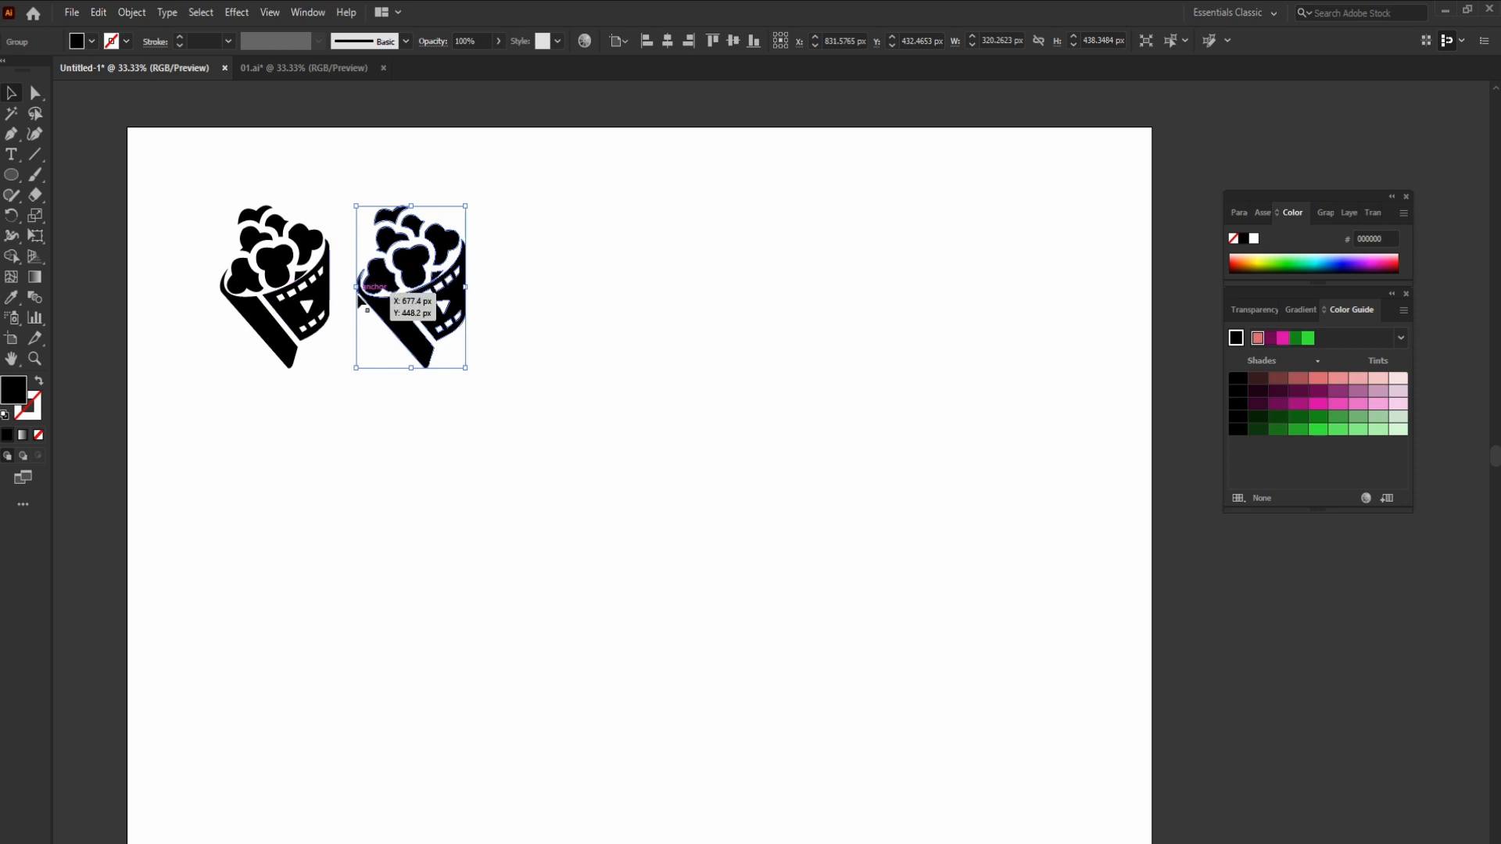
Repeat the duplication five more times to make an evenly spaced row of seven popcorn icons.
key("ctrl")
key("ctrl+d")
key("ctrl+d")
key("ctrl+d")
key("ctrl+d")
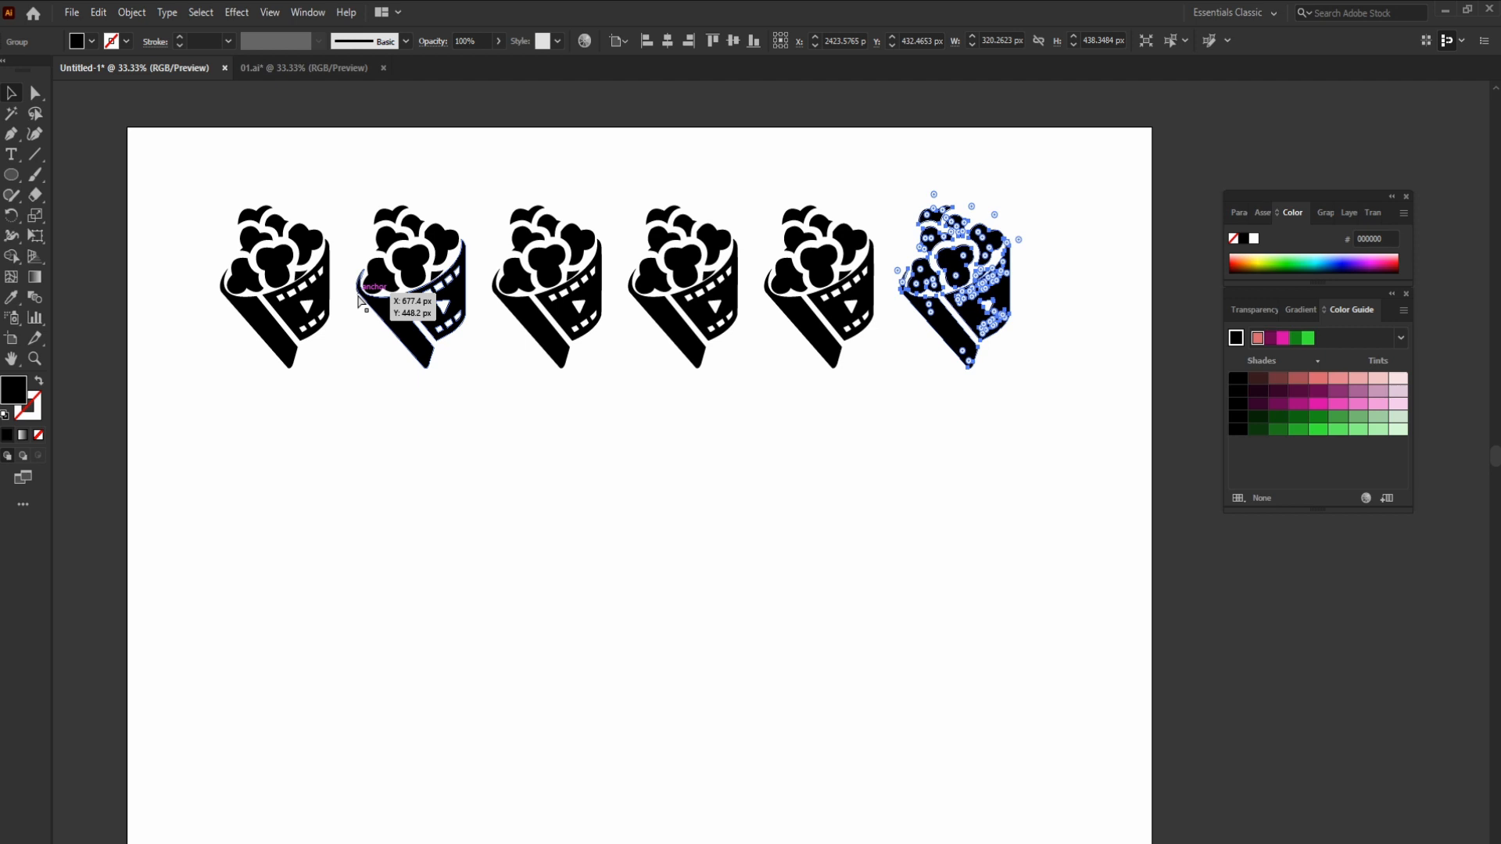
key("ctrl+d")
left_click(1057, 477)
Shift the whole row of seven icons left so it sits centred across the artboard, and deselect it.
left_click_drag(1131, 433, 199, 234)
left_click_drag(820, 297, 791, 300)
left_click(621, 511)
scroll(268, 347, "up", 1)
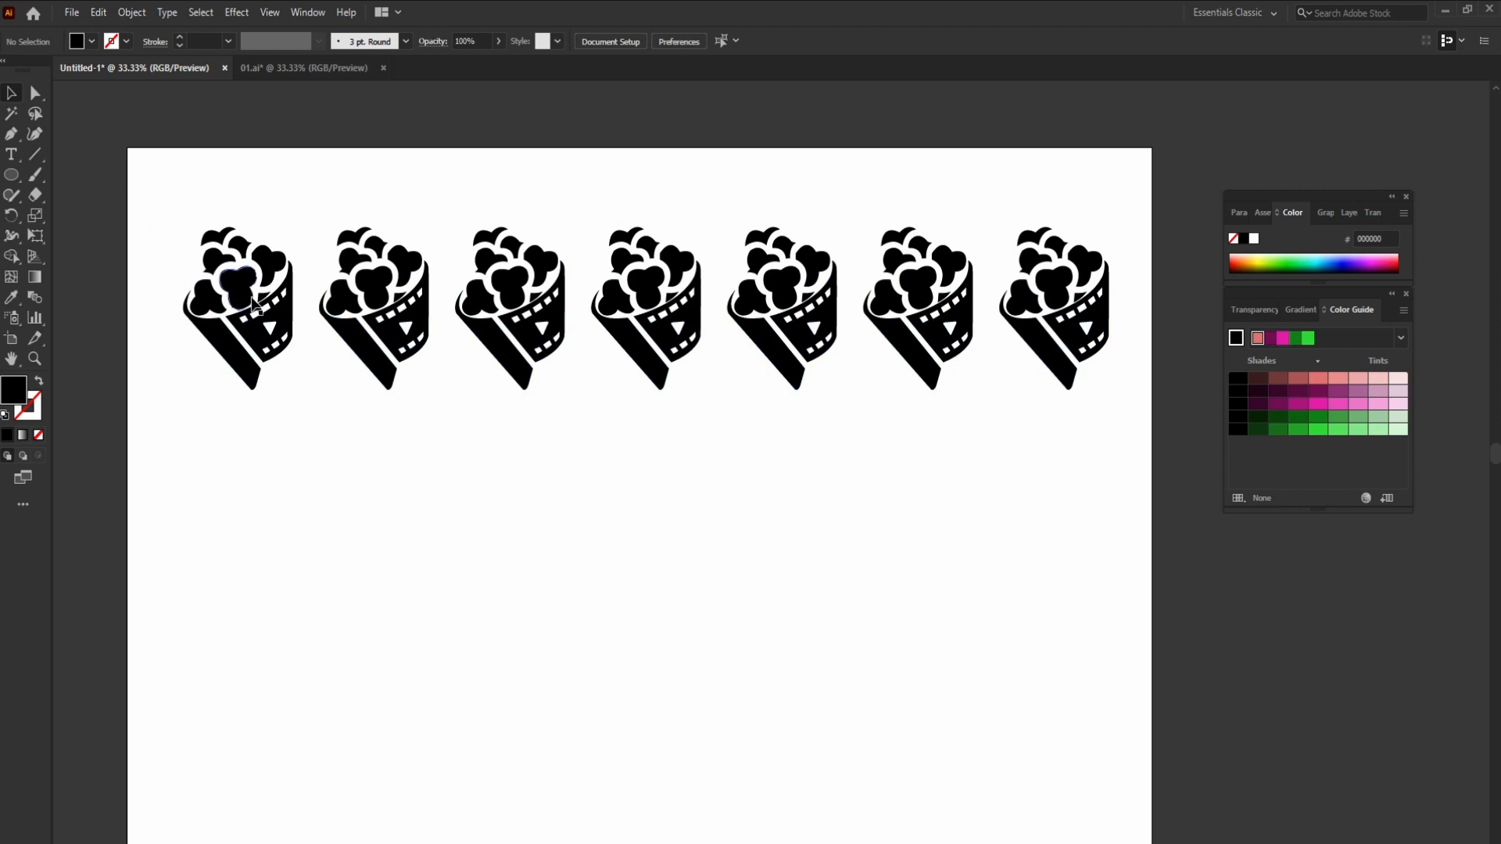
Select the first icon and set the Color Guide's harmony rule to Monochromatic.
left_click(195, 306)
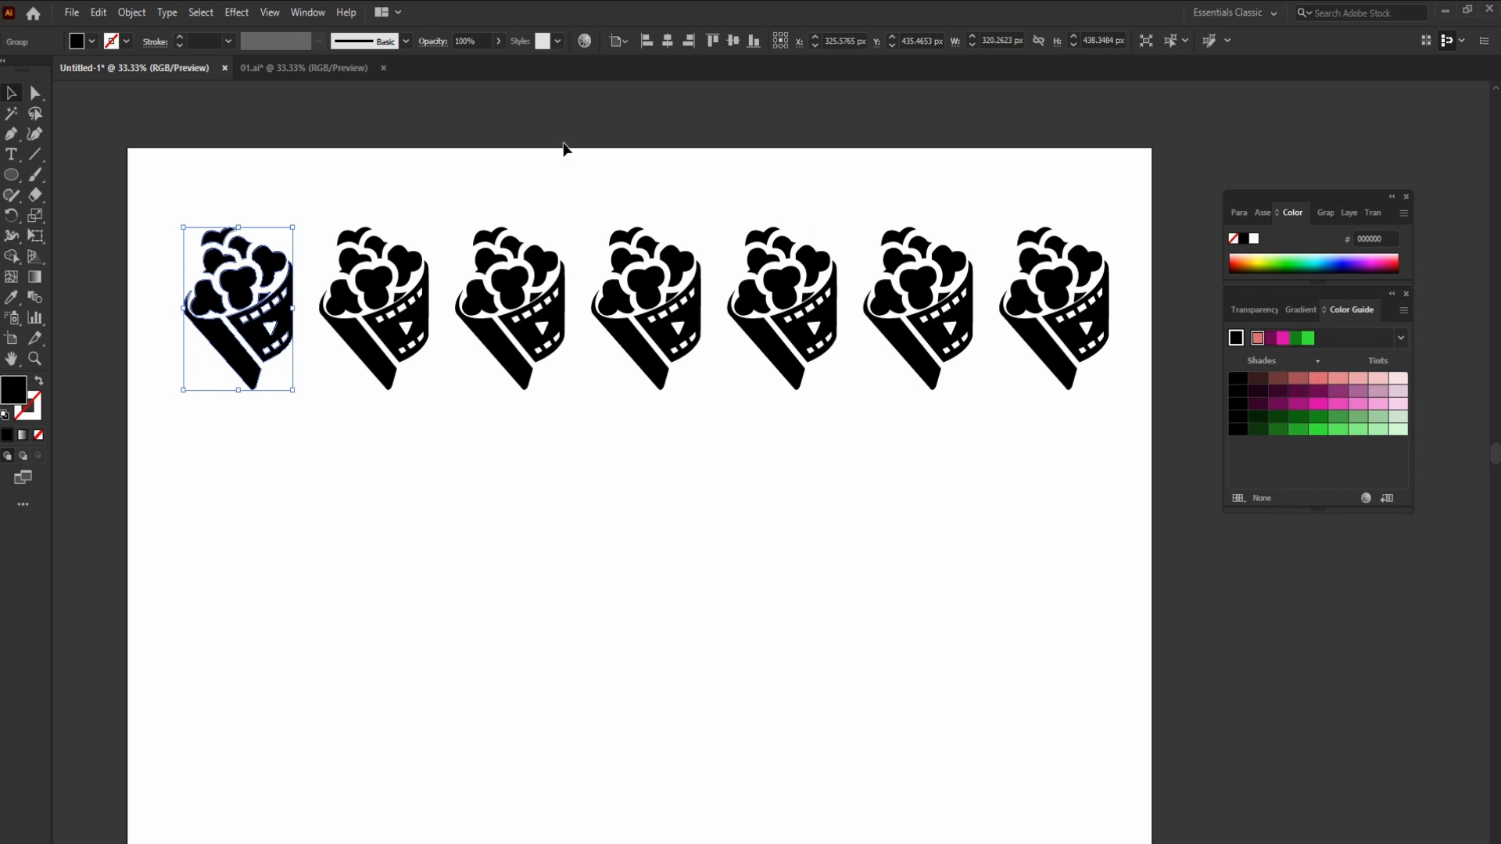
left_click(305, 13)
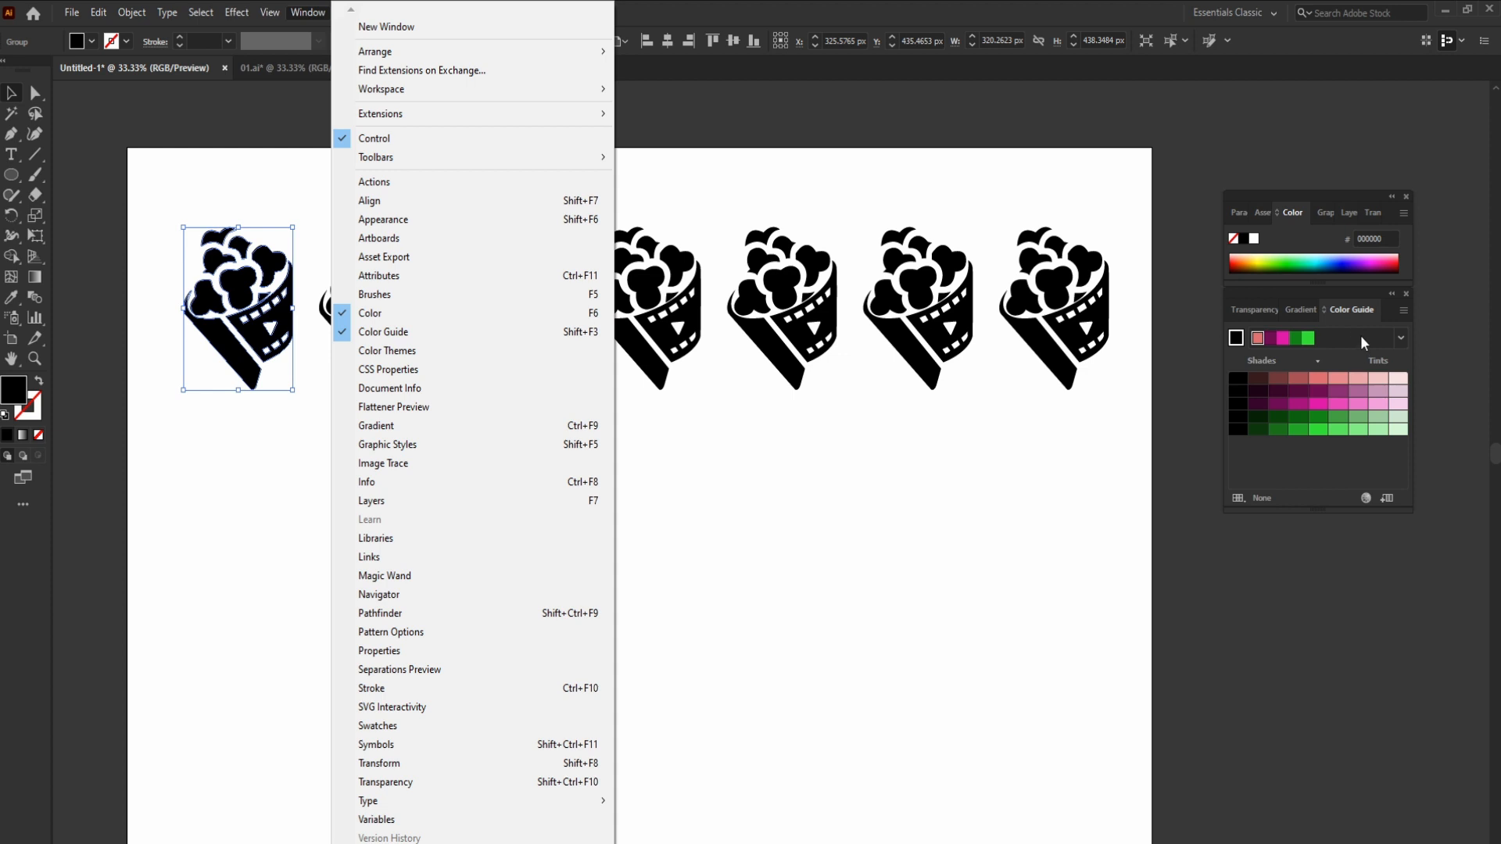
left_click(1399, 336)
left_click(1399, 336)
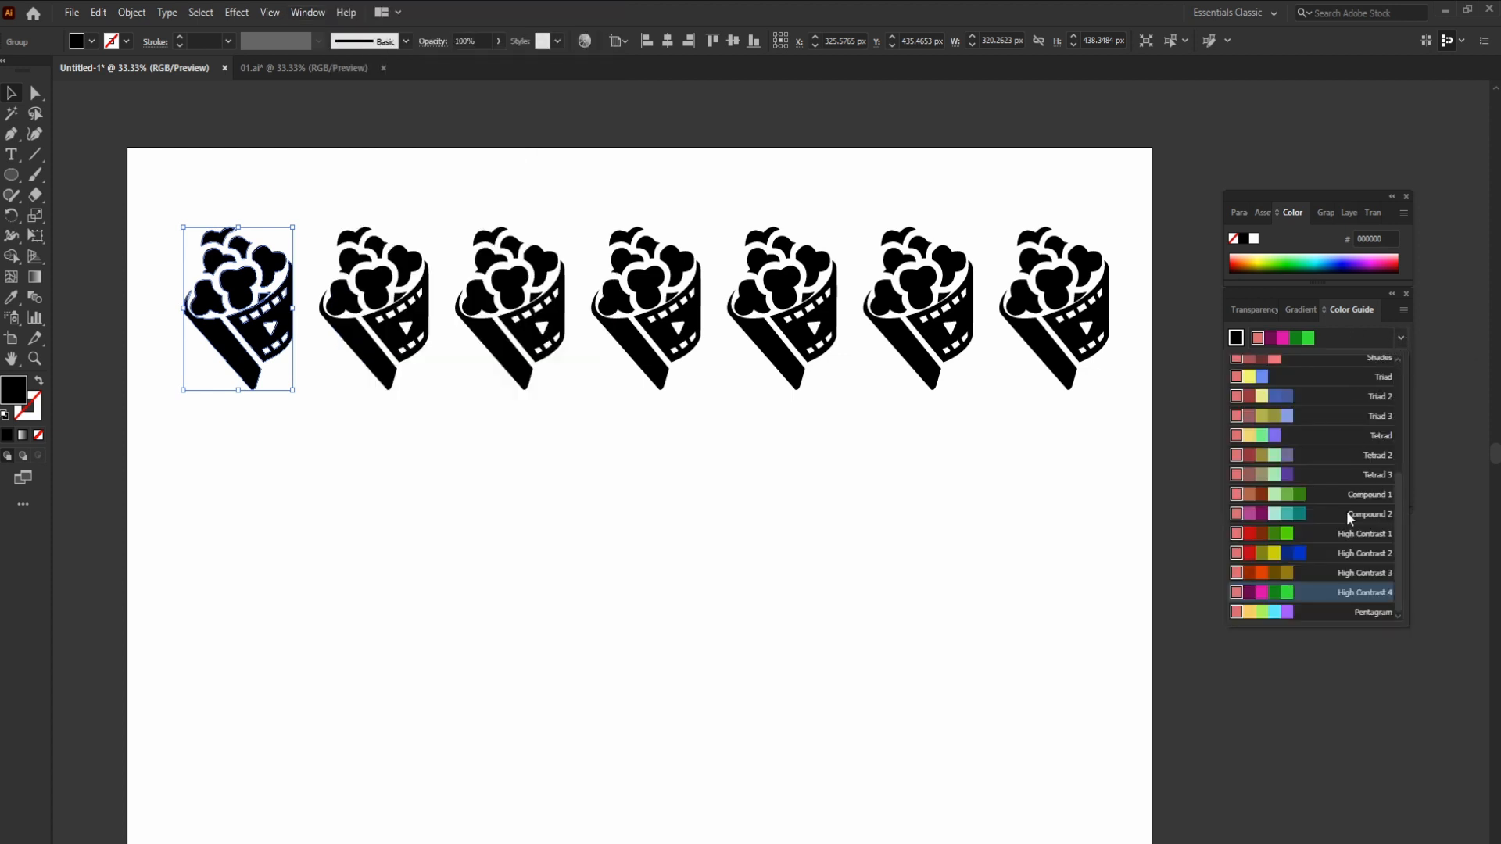
left_click_drag(1396, 506, 1398, 396)
scroll(1363, 444, "down", 3)
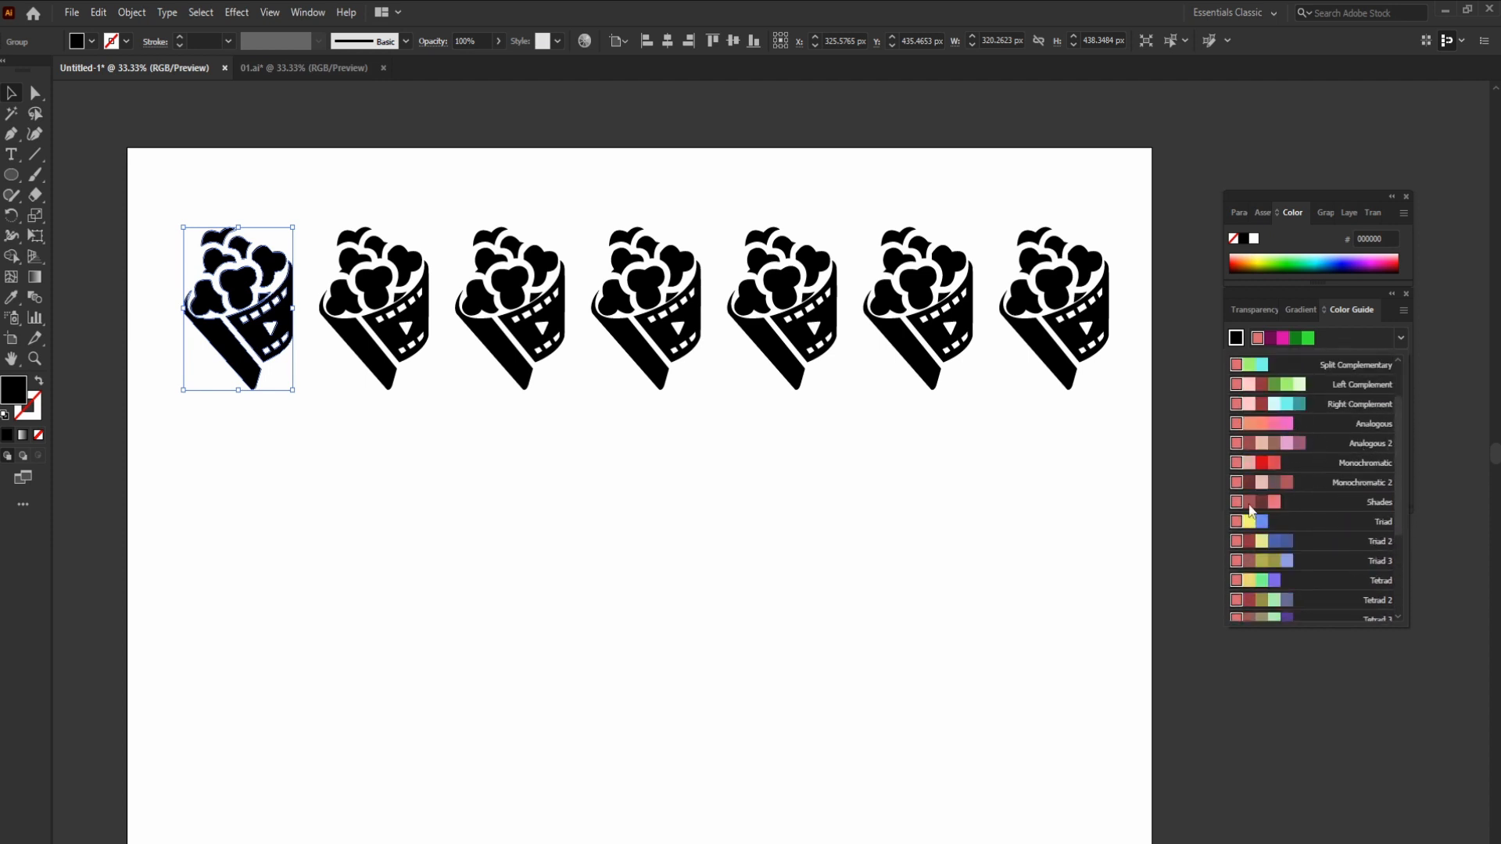
left_click(1291, 460)
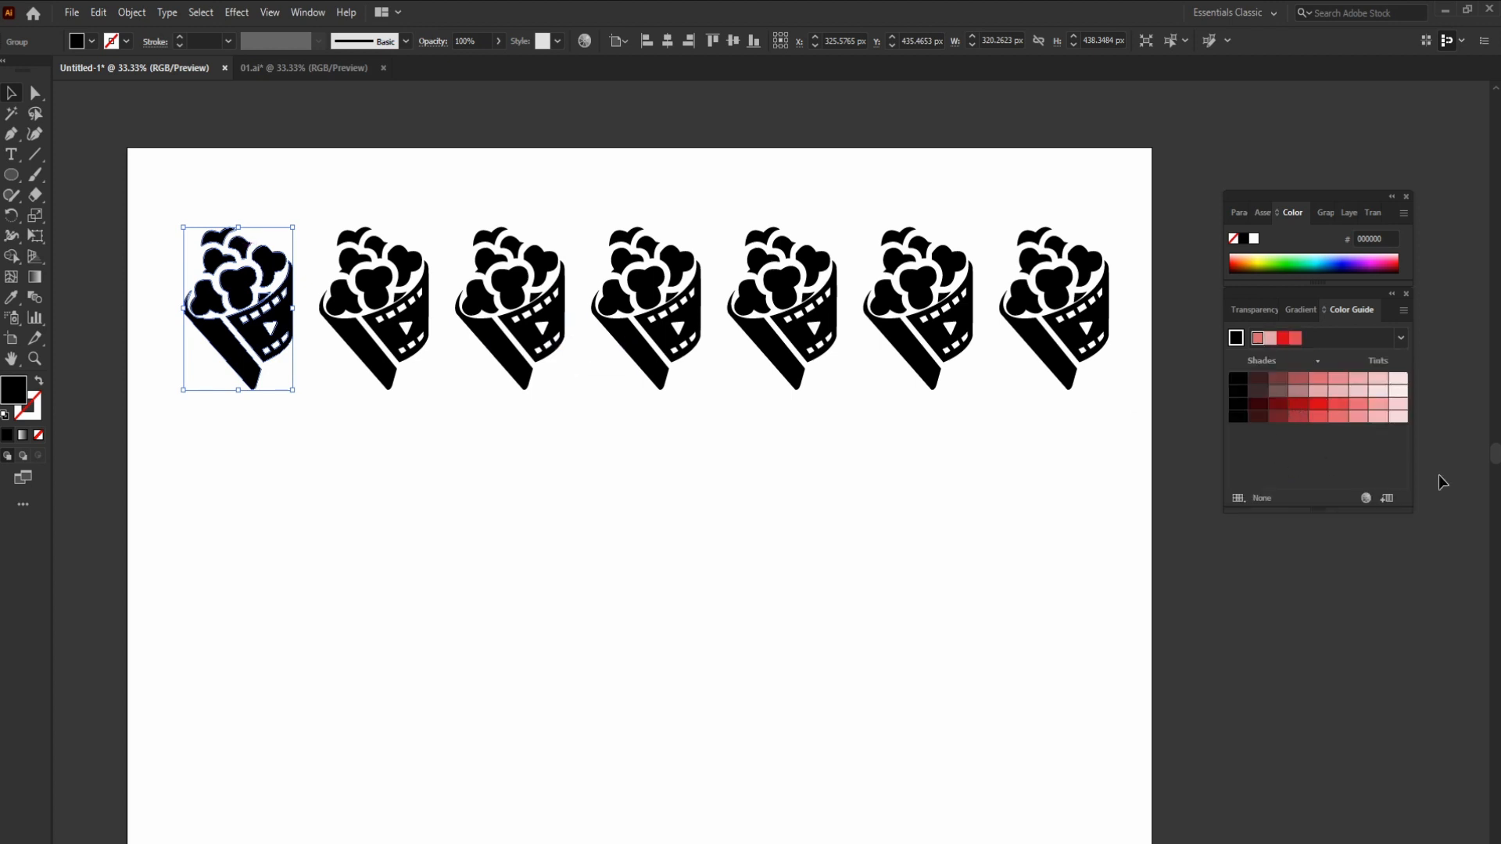
Fill the first four icons with the harmony's progressively lighter reds AC1212, E51717, EA4646 and EF7474.
left_click(1300, 410)
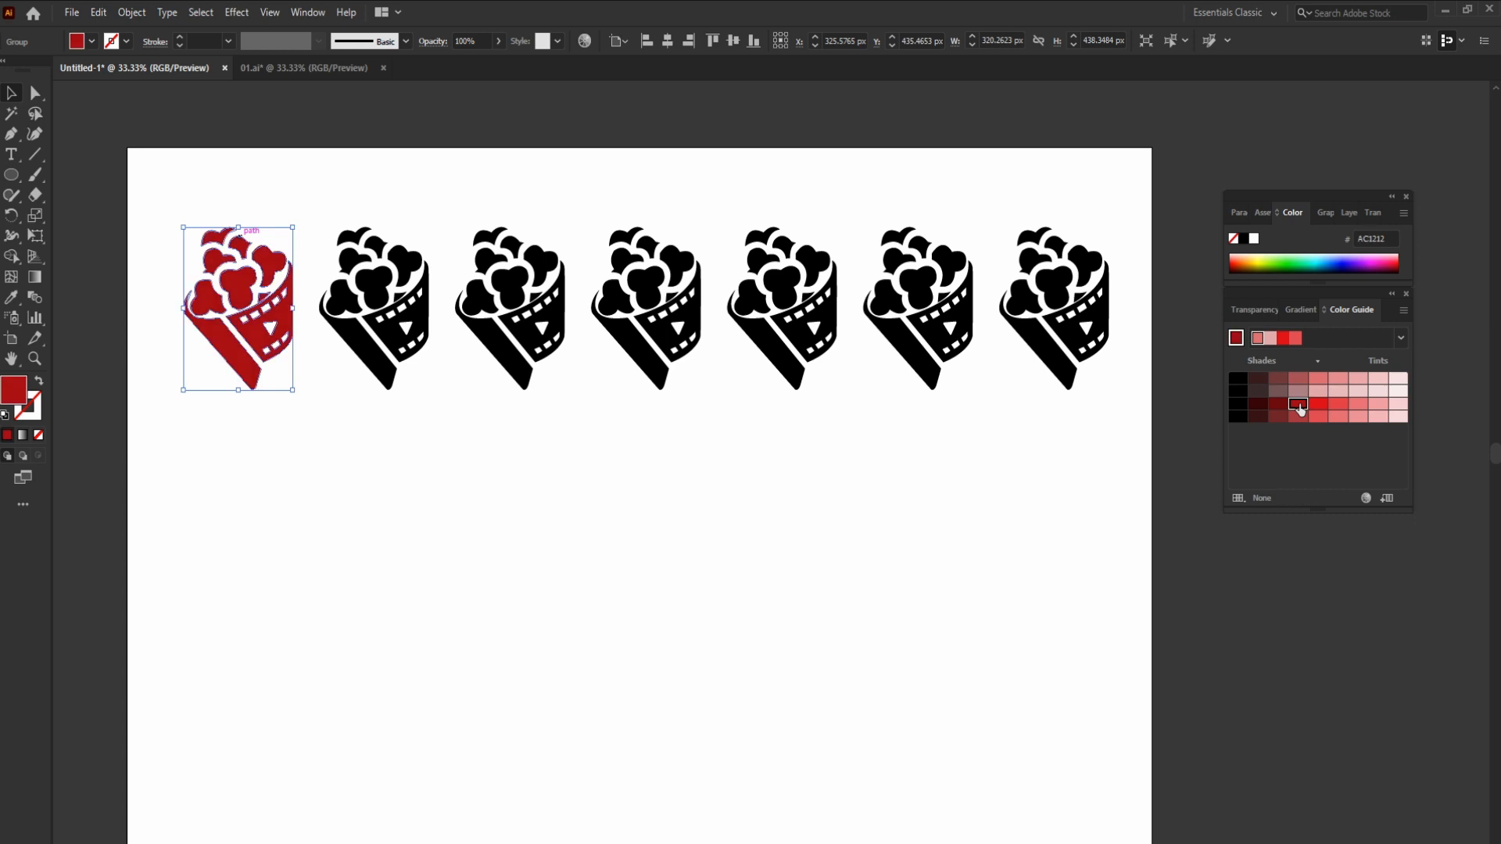
left_click(395, 311)
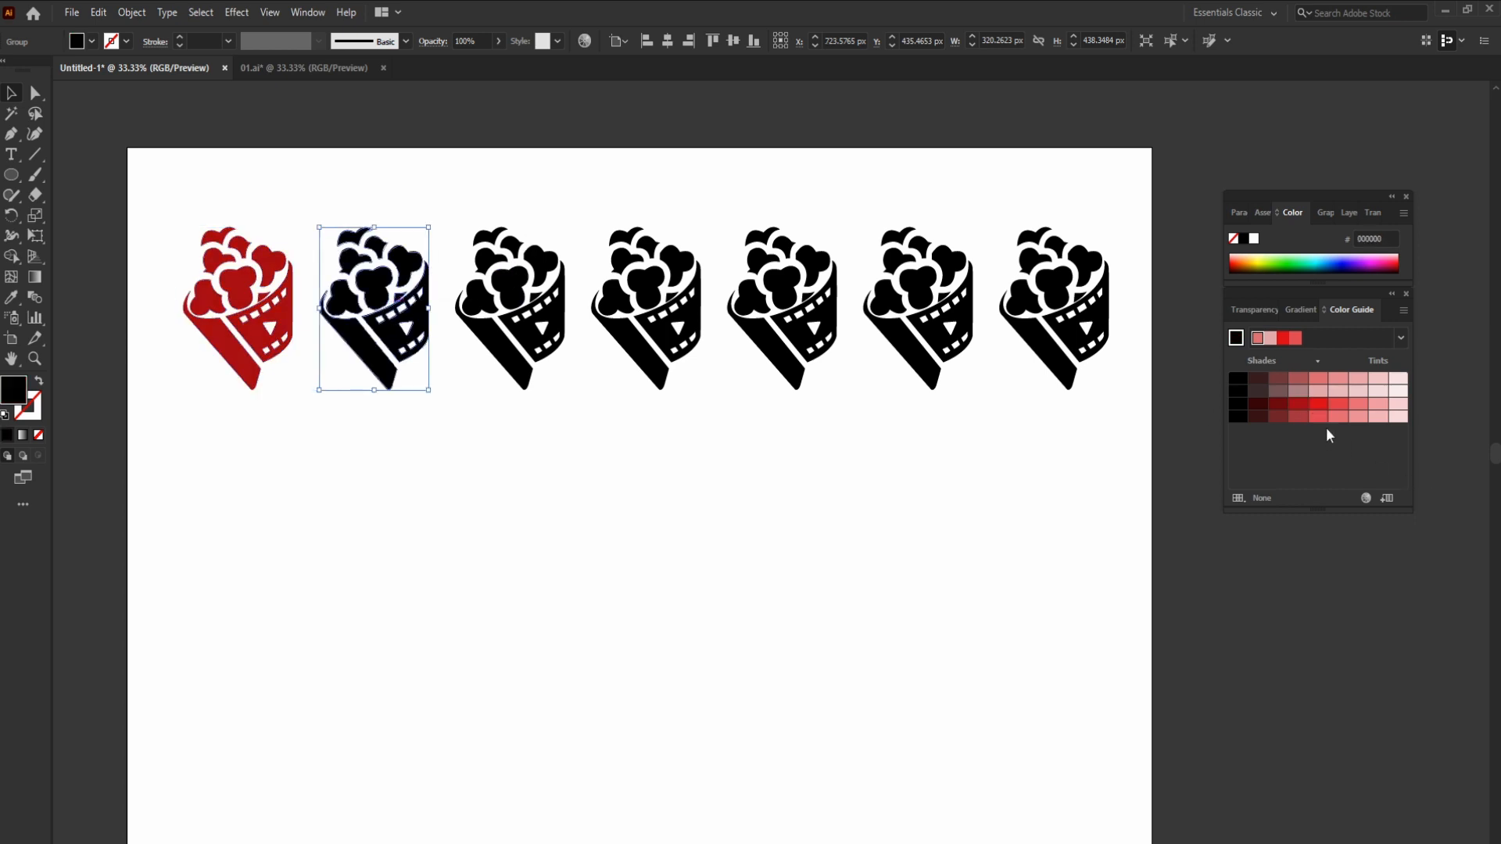
left_click(1313, 412)
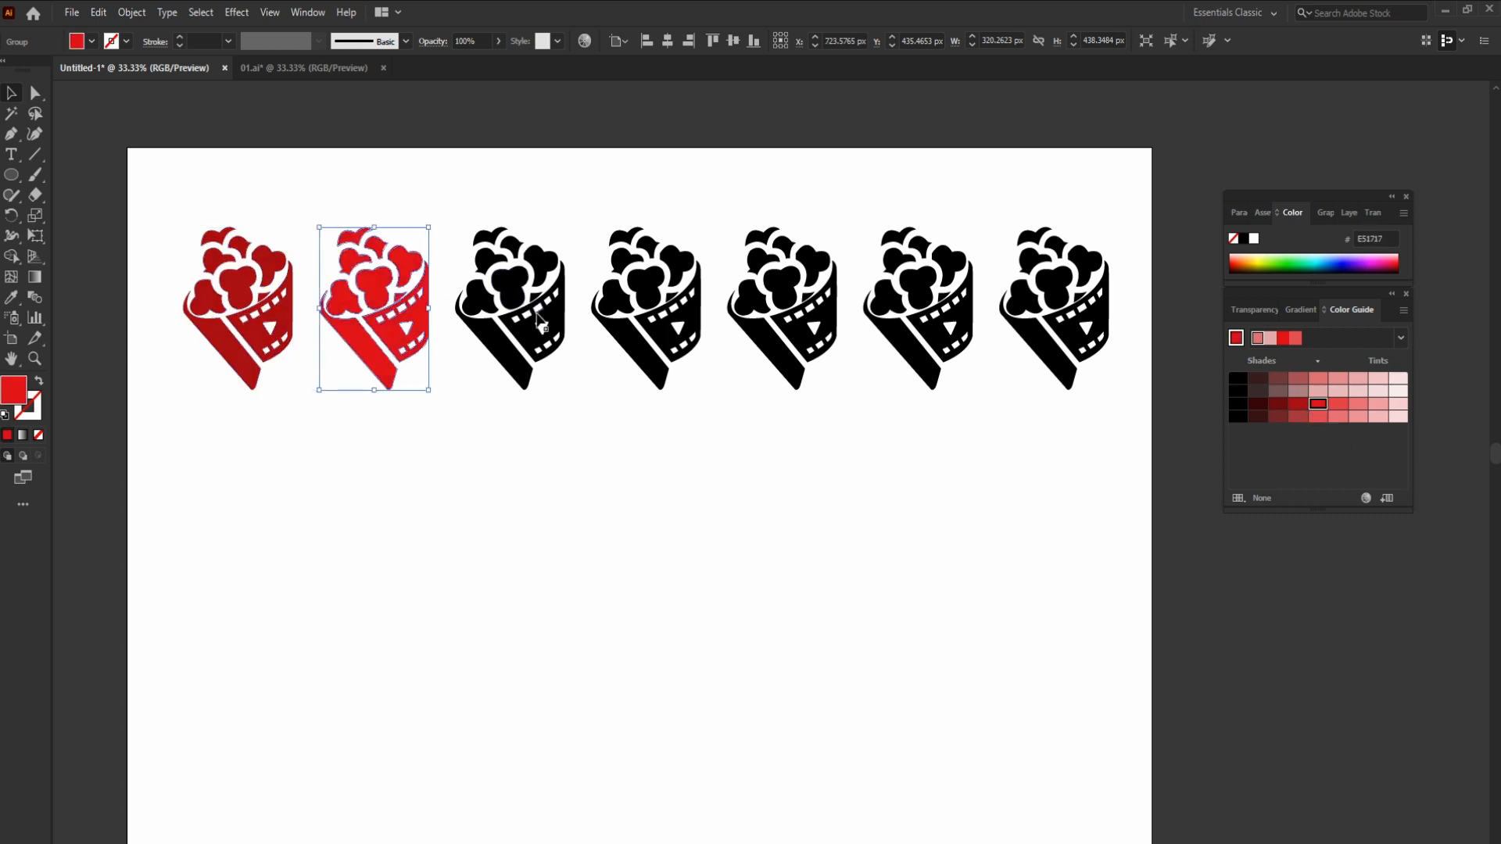
left_click(541, 319)
left_click(1340, 405)
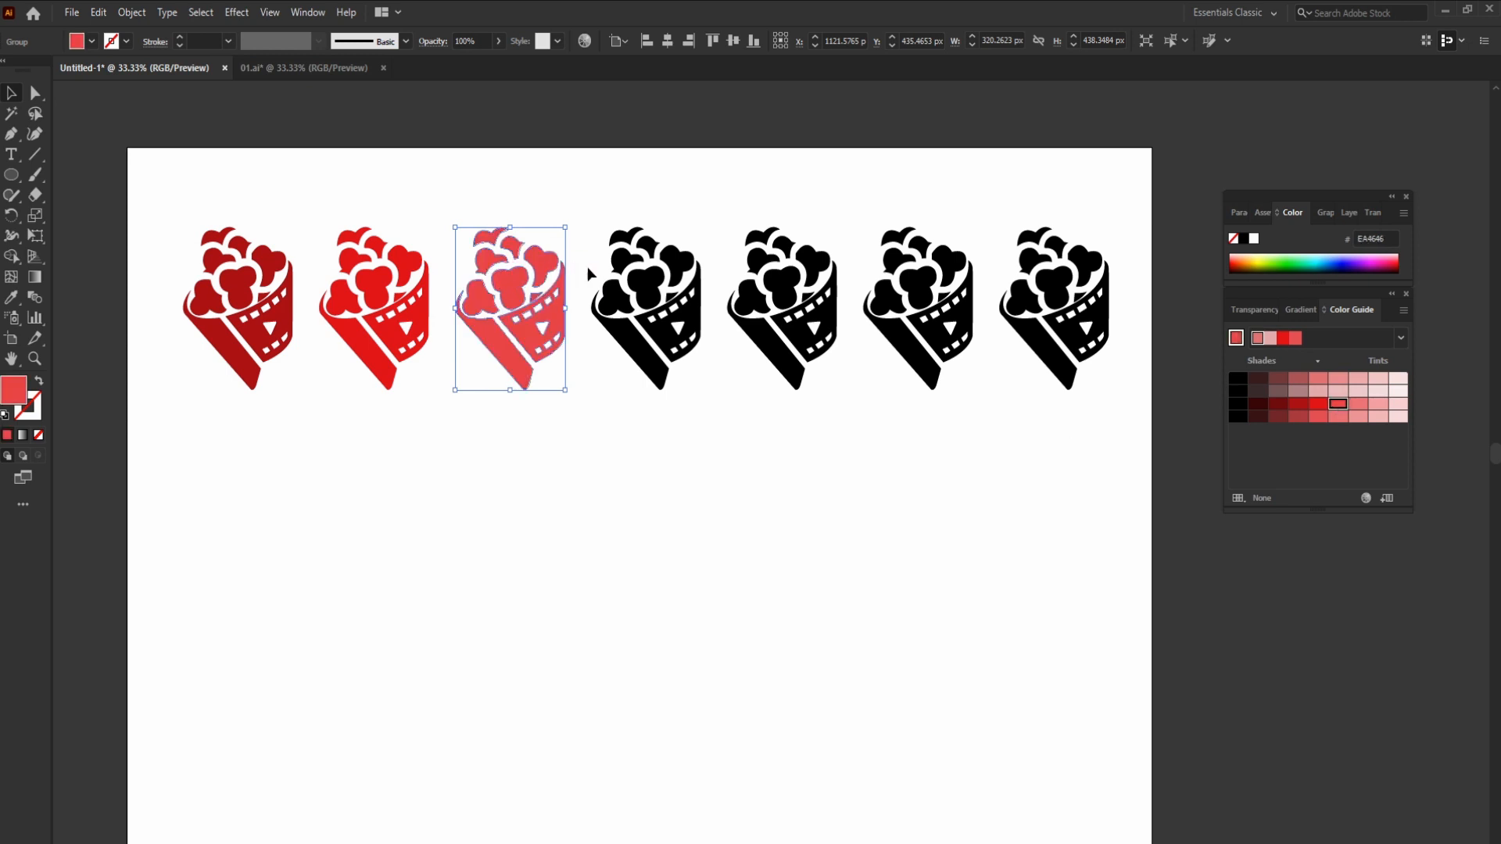
left_click(677, 314)
left_click(1360, 405)
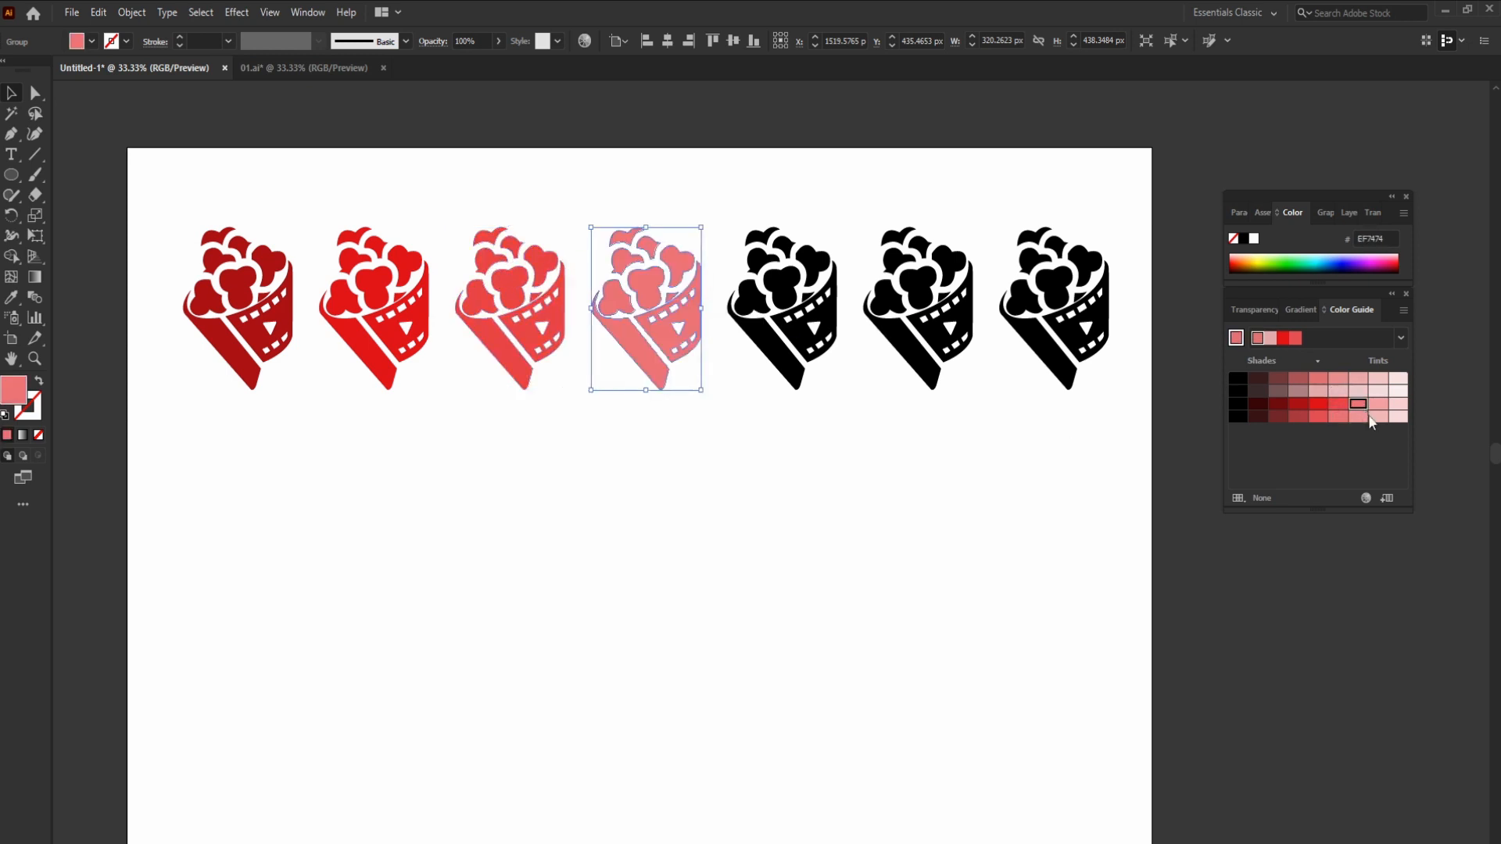
Fill the fifth and sixth icons with light pink F5A2A2 and the seventh with the palest tint from the harmony's fourth row.
left_click(829, 297)
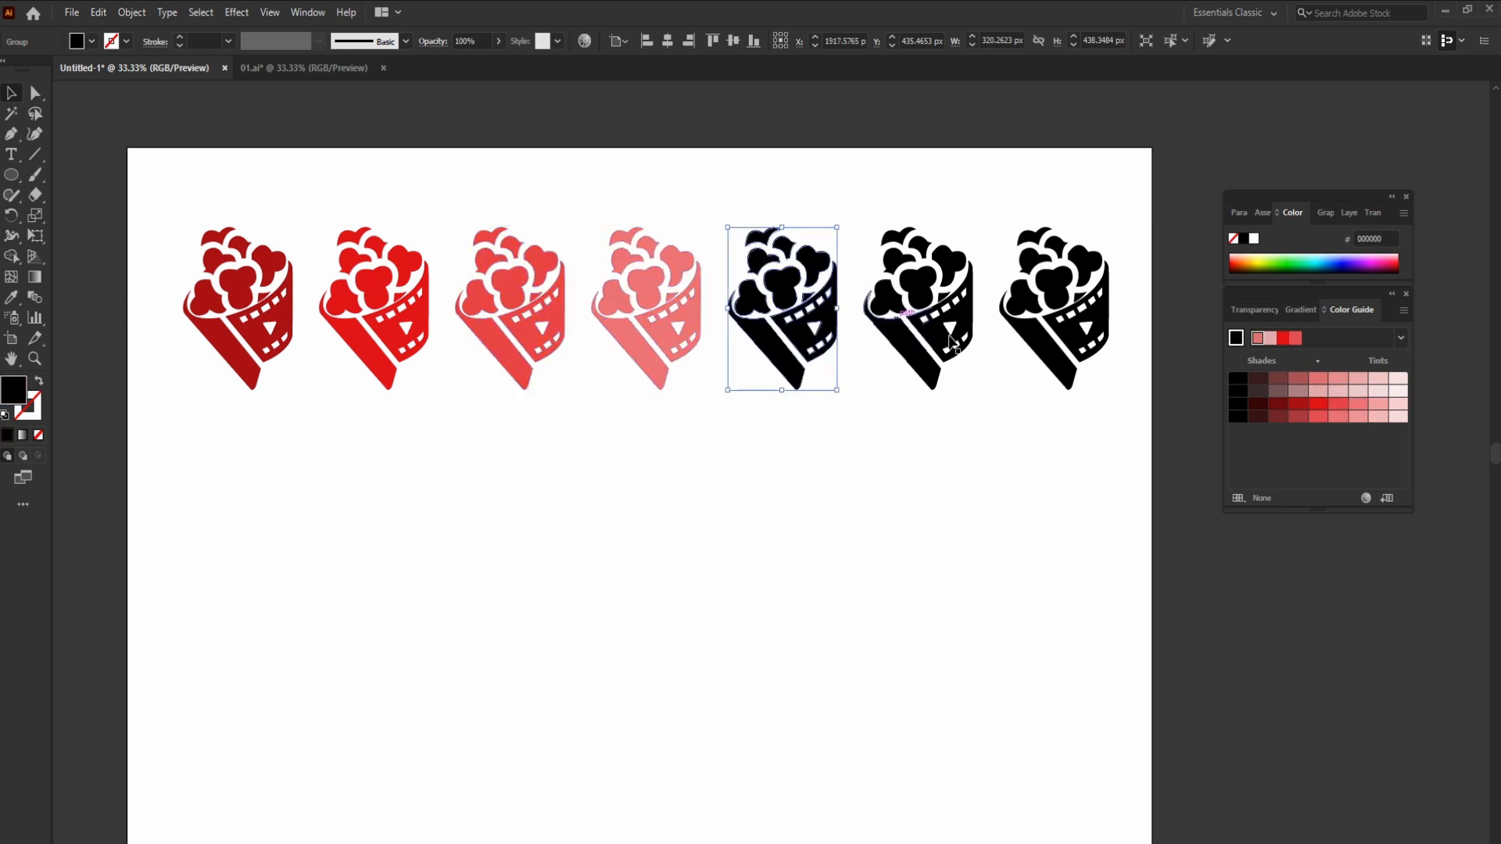
left_click(1377, 403)
left_click(936, 320)
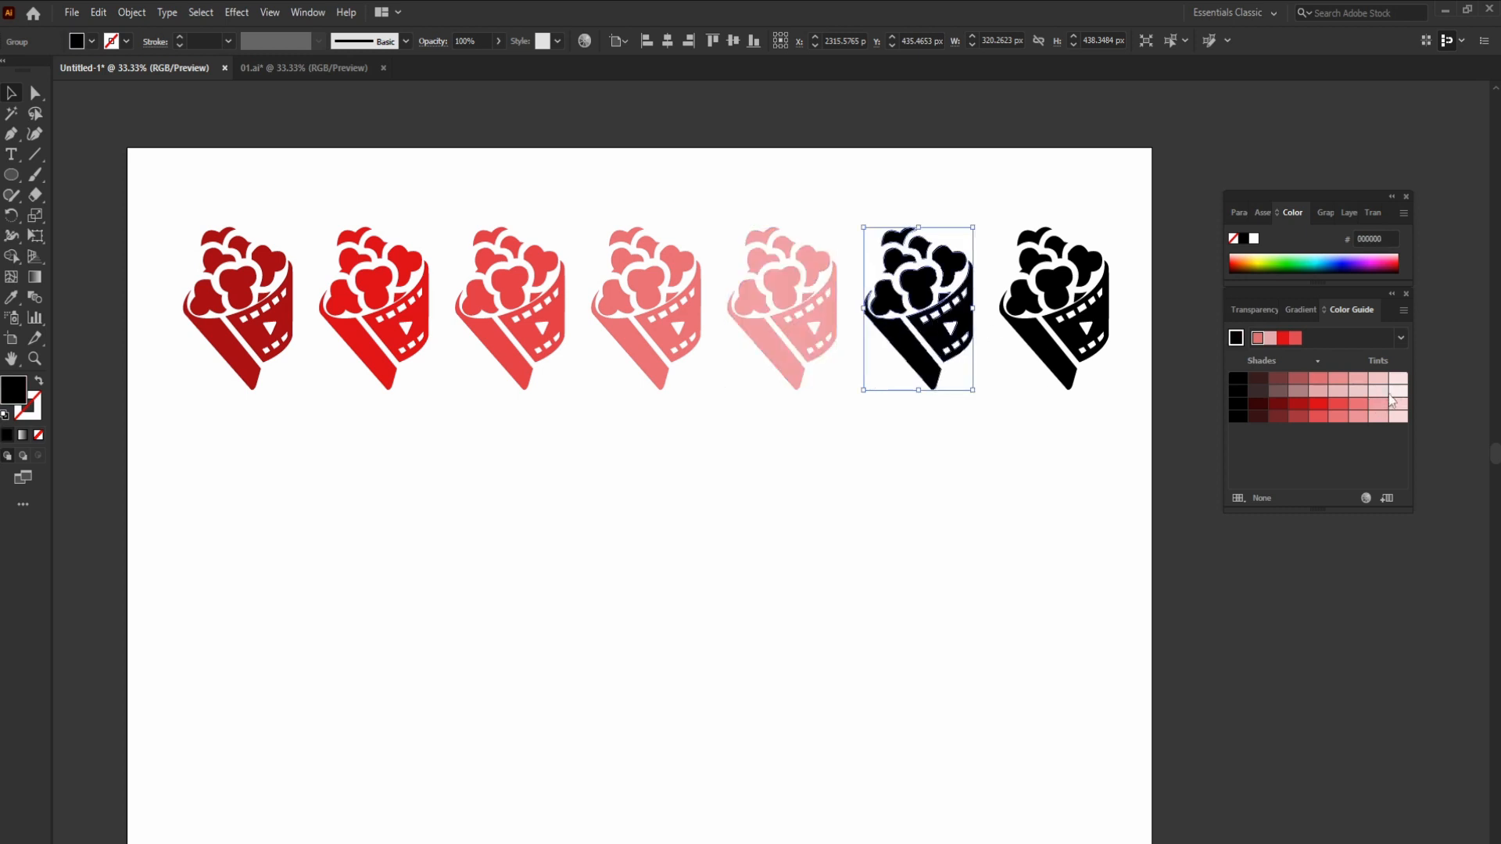
left_click(1354, 404)
left_click(1051, 312)
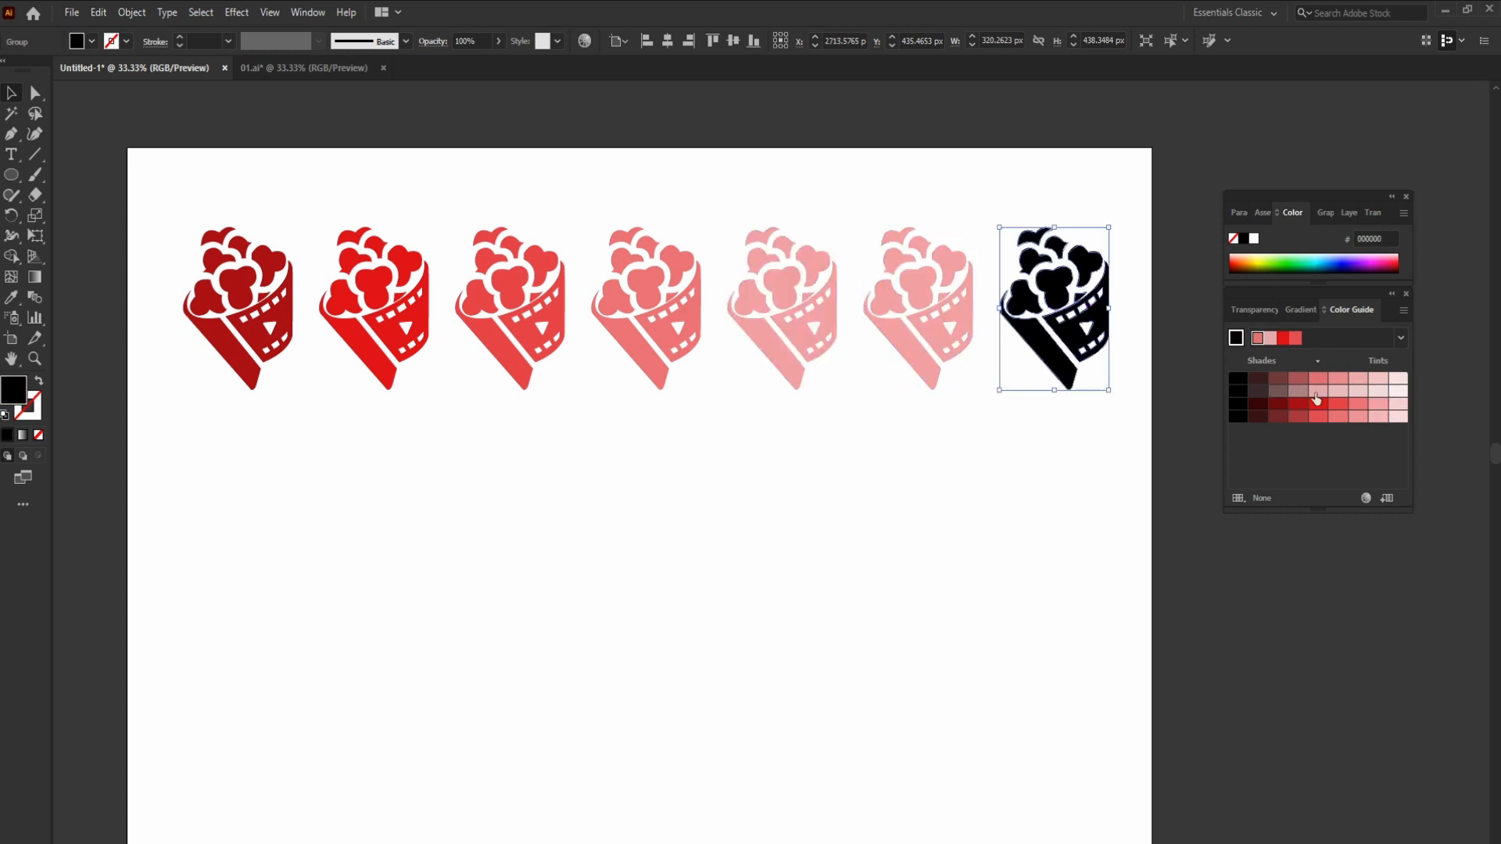
left_click(1398, 404)
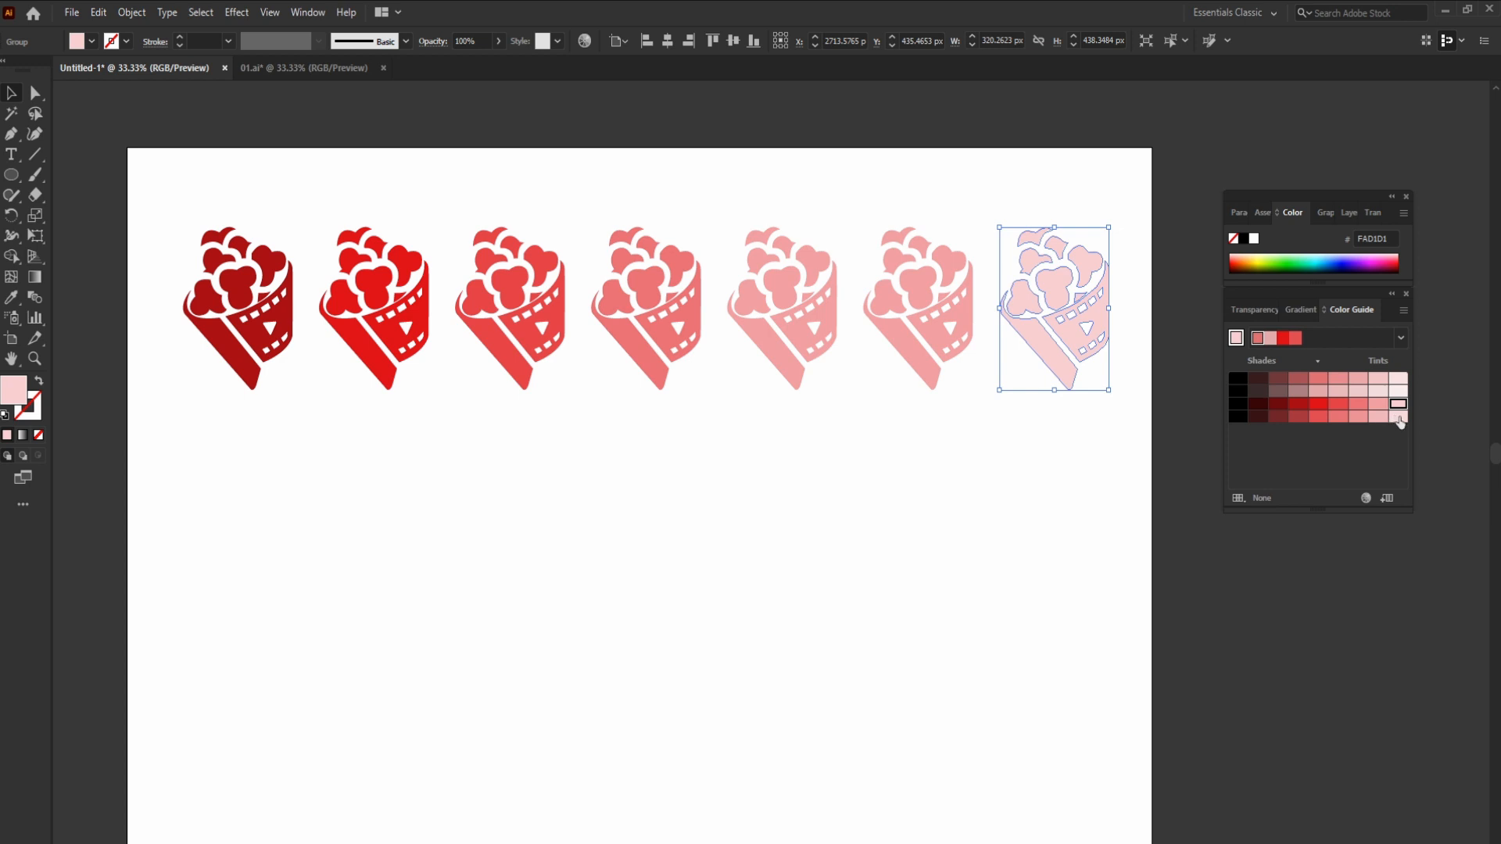
left_click(1398, 416)
Compare the fill shades of the recoloured icons along the row, going from the lighter ones to the darkest.
left_click(903, 389)
left_click(910, 336)
left_click(626, 335)
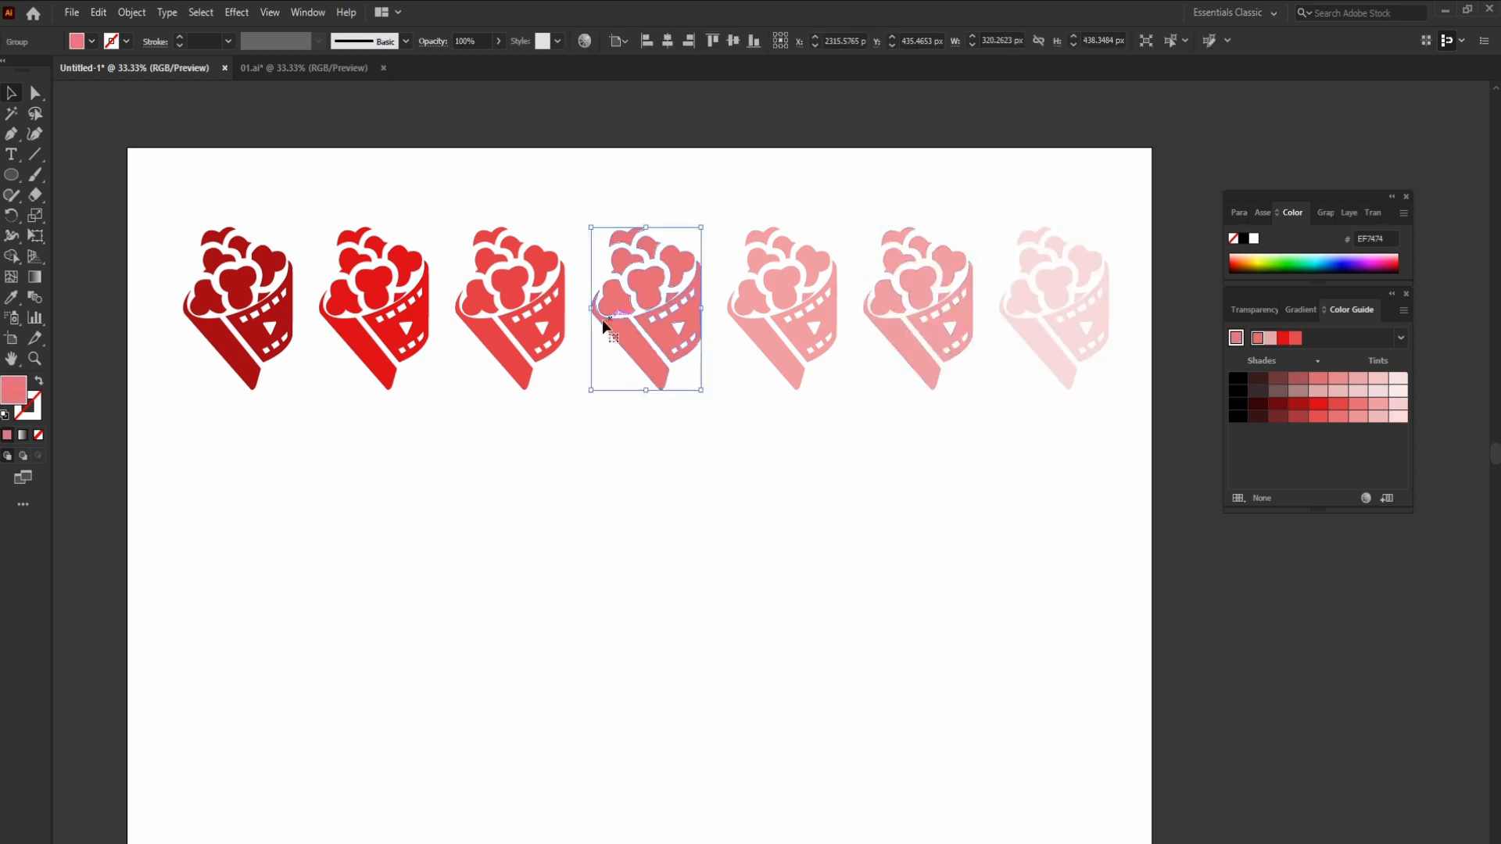
left_click(500, 313)
left_click(368, 313)
left_click(254, 285)
scroll(579, 463, "up", 1)
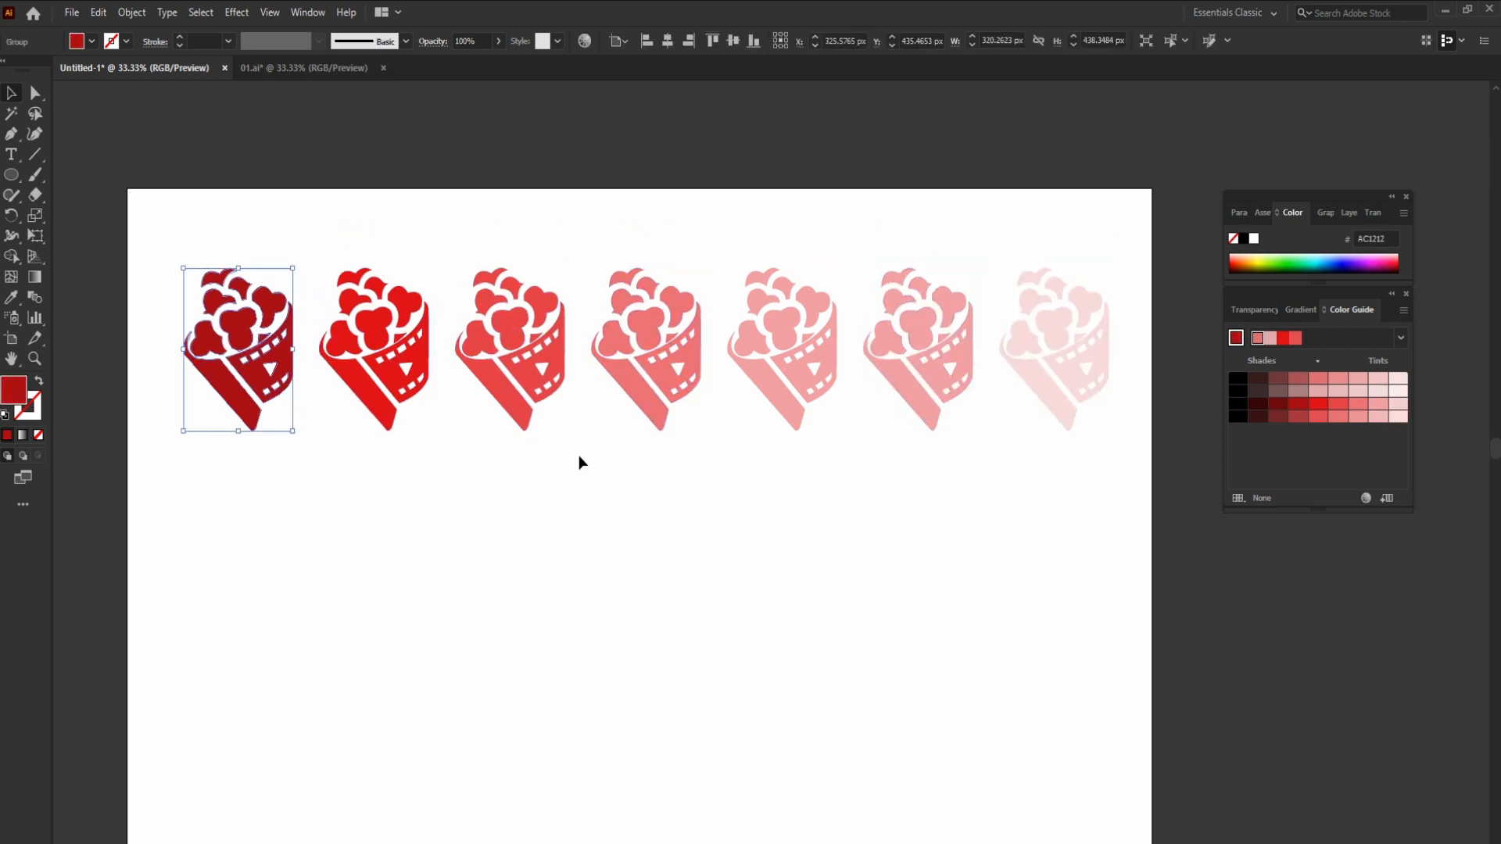
left_click(861, 369)
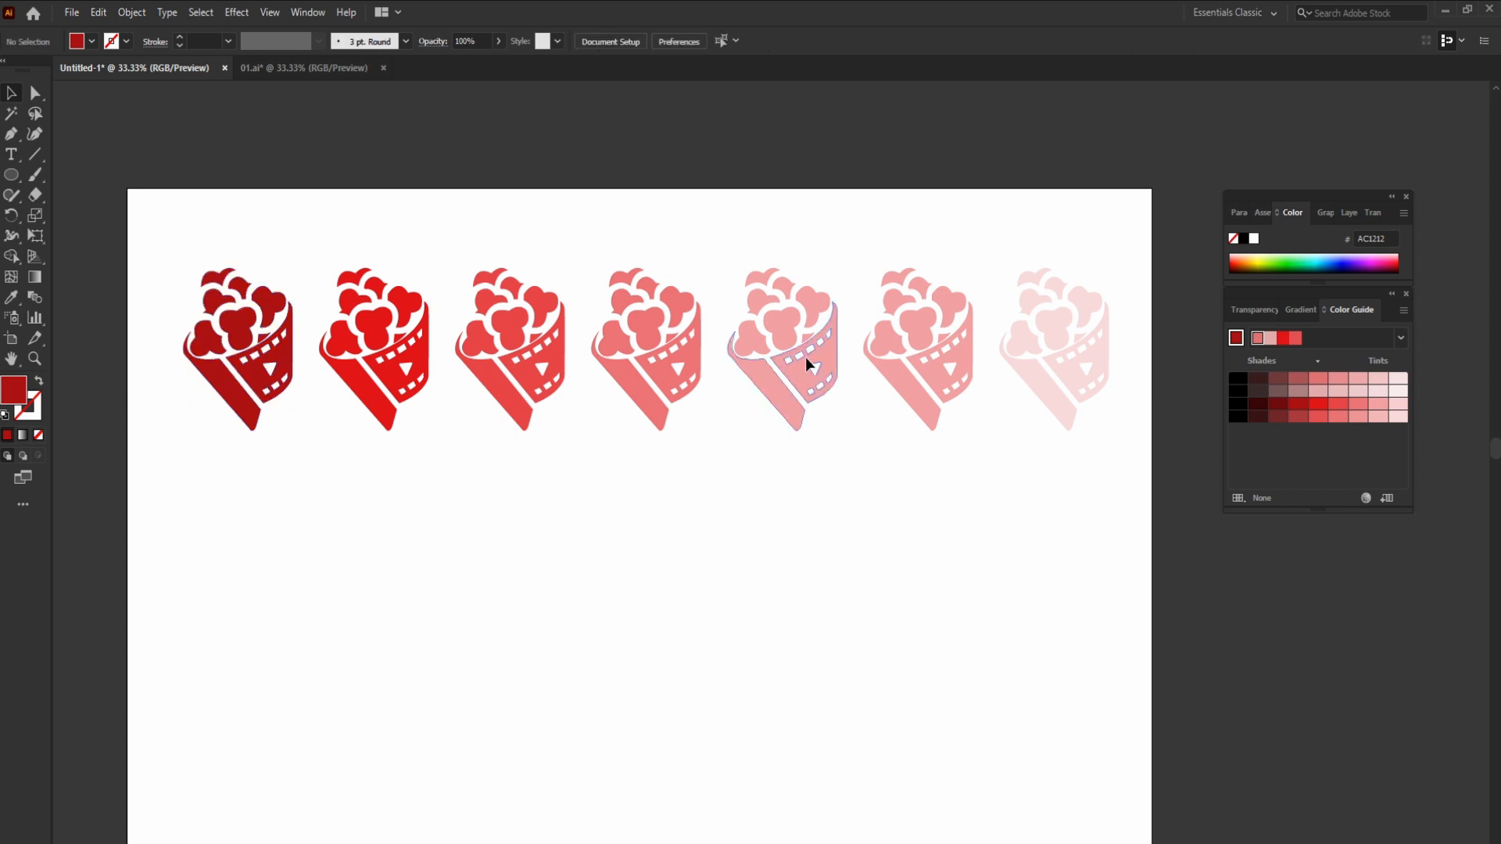
left_click(806, 358)
left_click(617, 344)
left_click(492, 336)
left_click(372, 344)
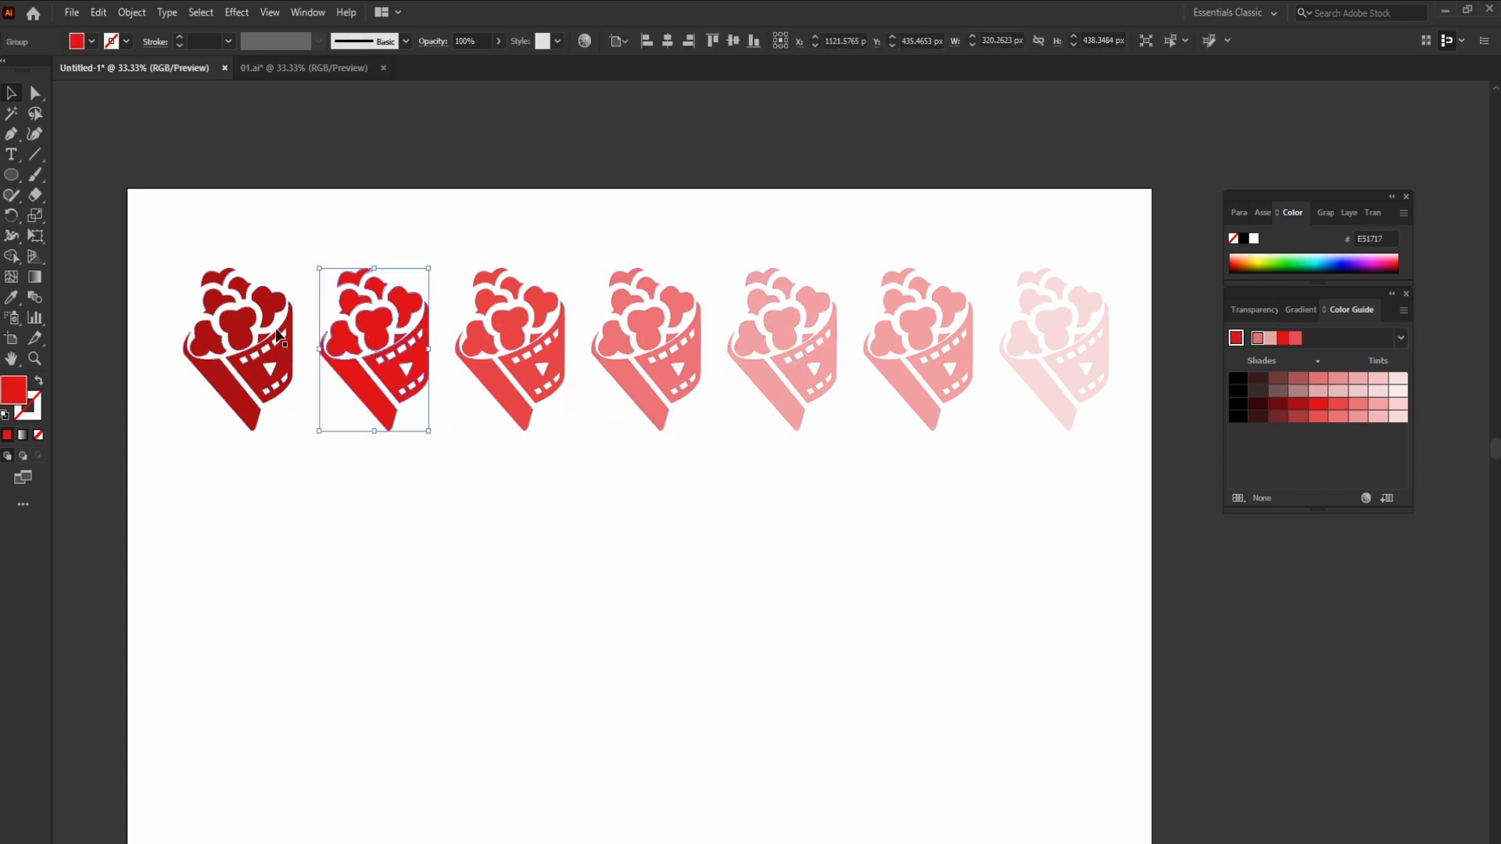
left_click(262, 332)
Duplicate the whole row of seven red-tinted icons directly below the original row and deselect the copies.
scroll(819, 506, "down", 1)
left_click_drag(1117, 387, 312, 261)
left_click_drag(500, 299, 505, 510)
left_click(777, 640)
scroll(777, 639, "down", 1)
Select the first icon of the second row and set the harmony rule to Compound 1.
left_click(249, 461)
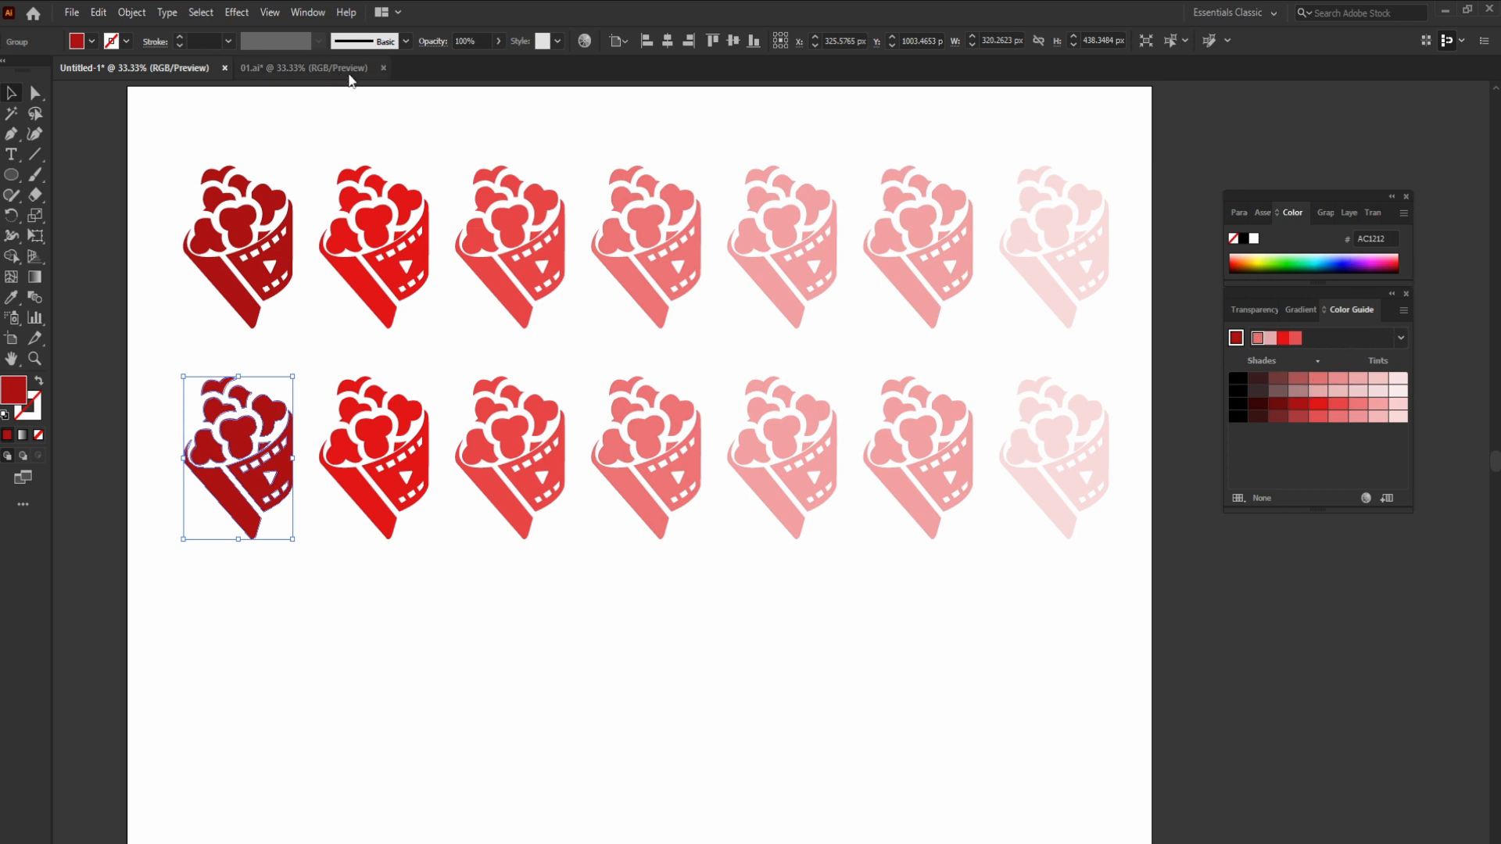
left_click(1402, 337)
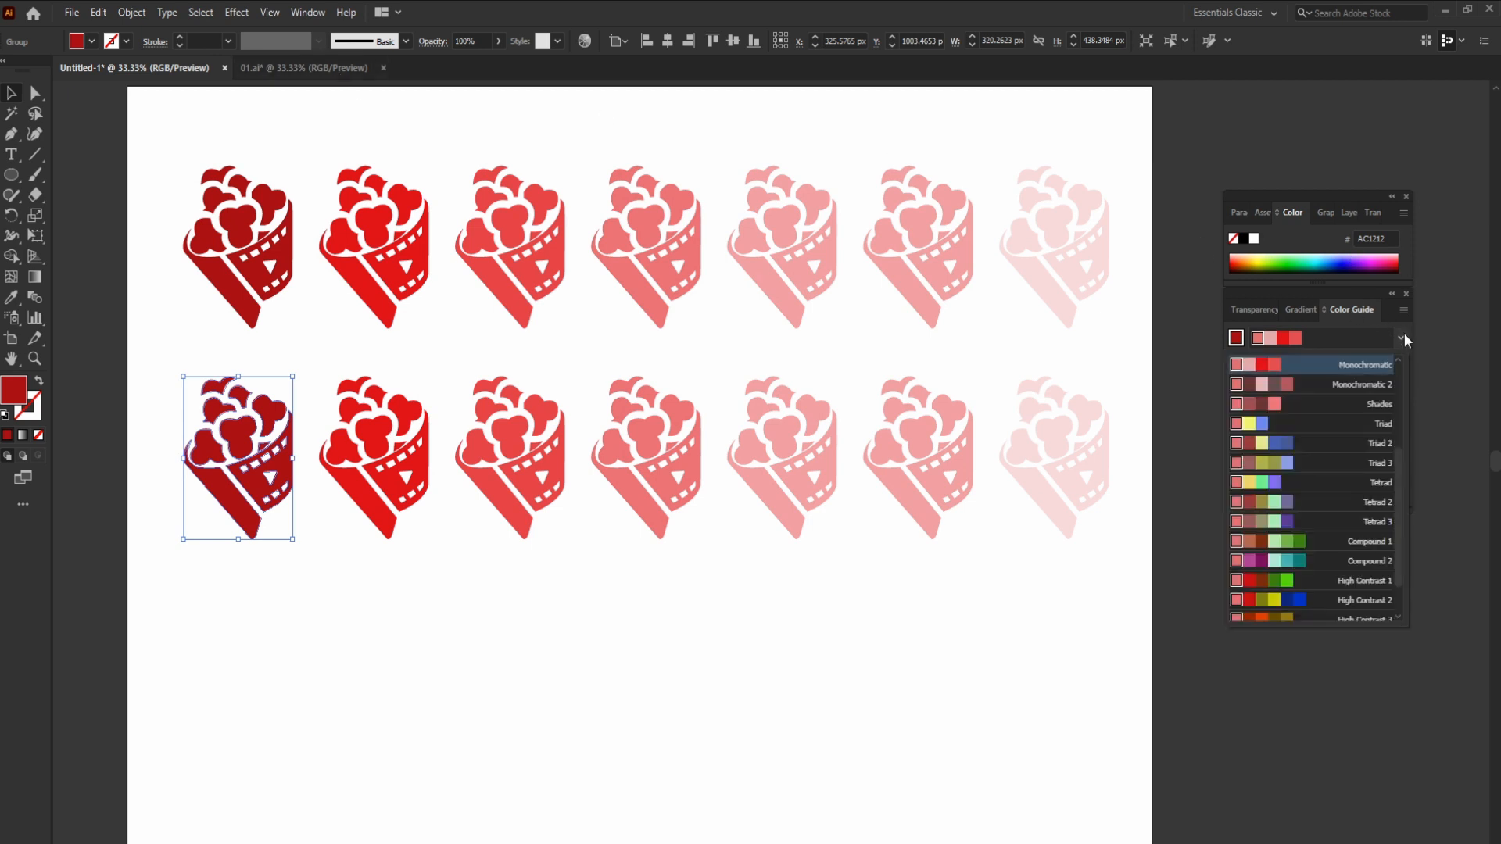
left_click(1300, 541)
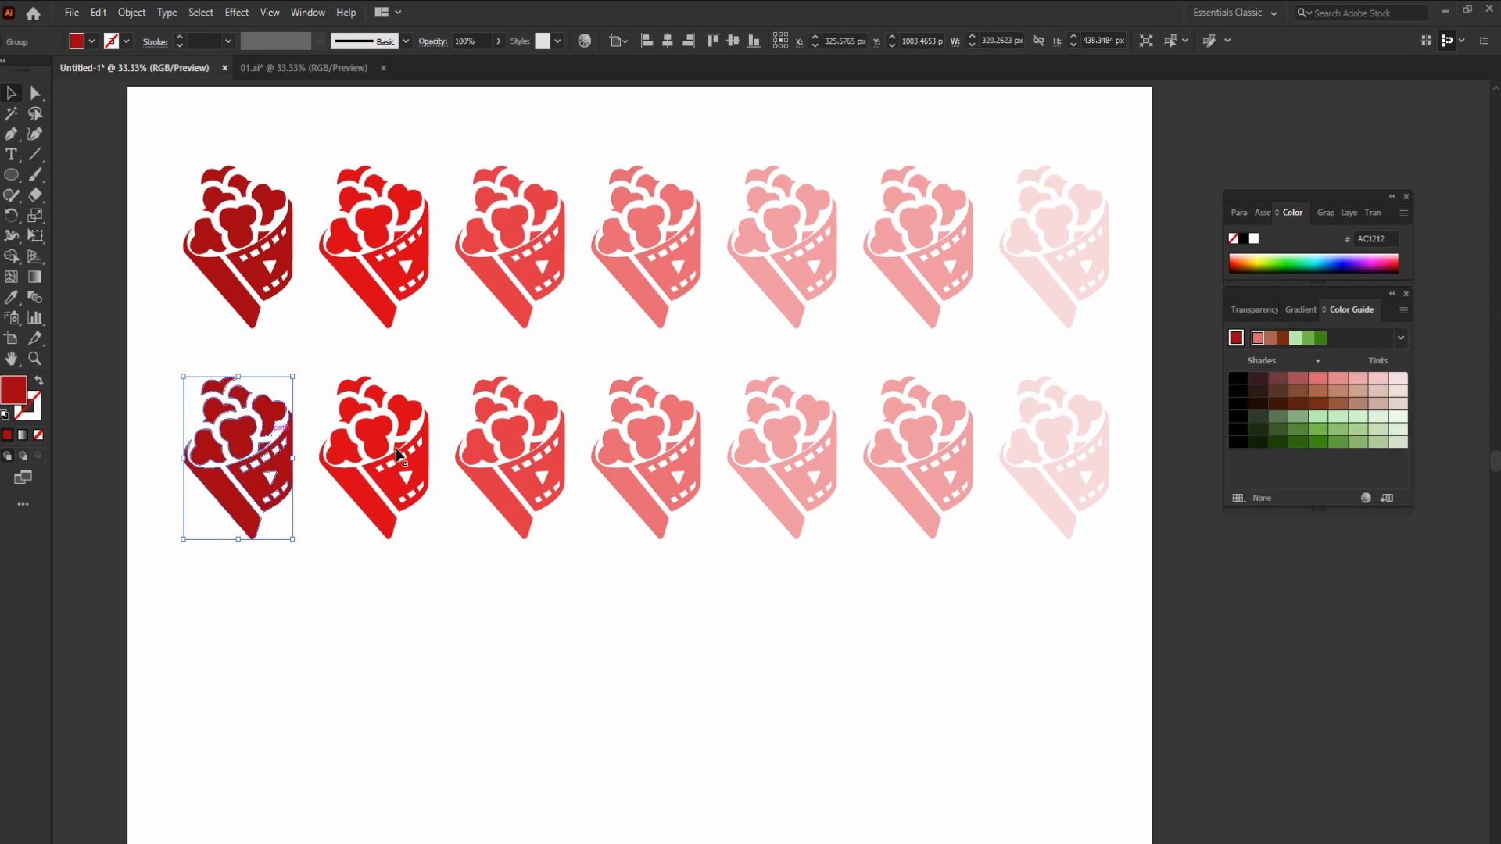
Fill the second row's first icon with dark green 548536 and the next two with progressively lighter greens from the harmony's fifth row.
left_click(1297, 429)
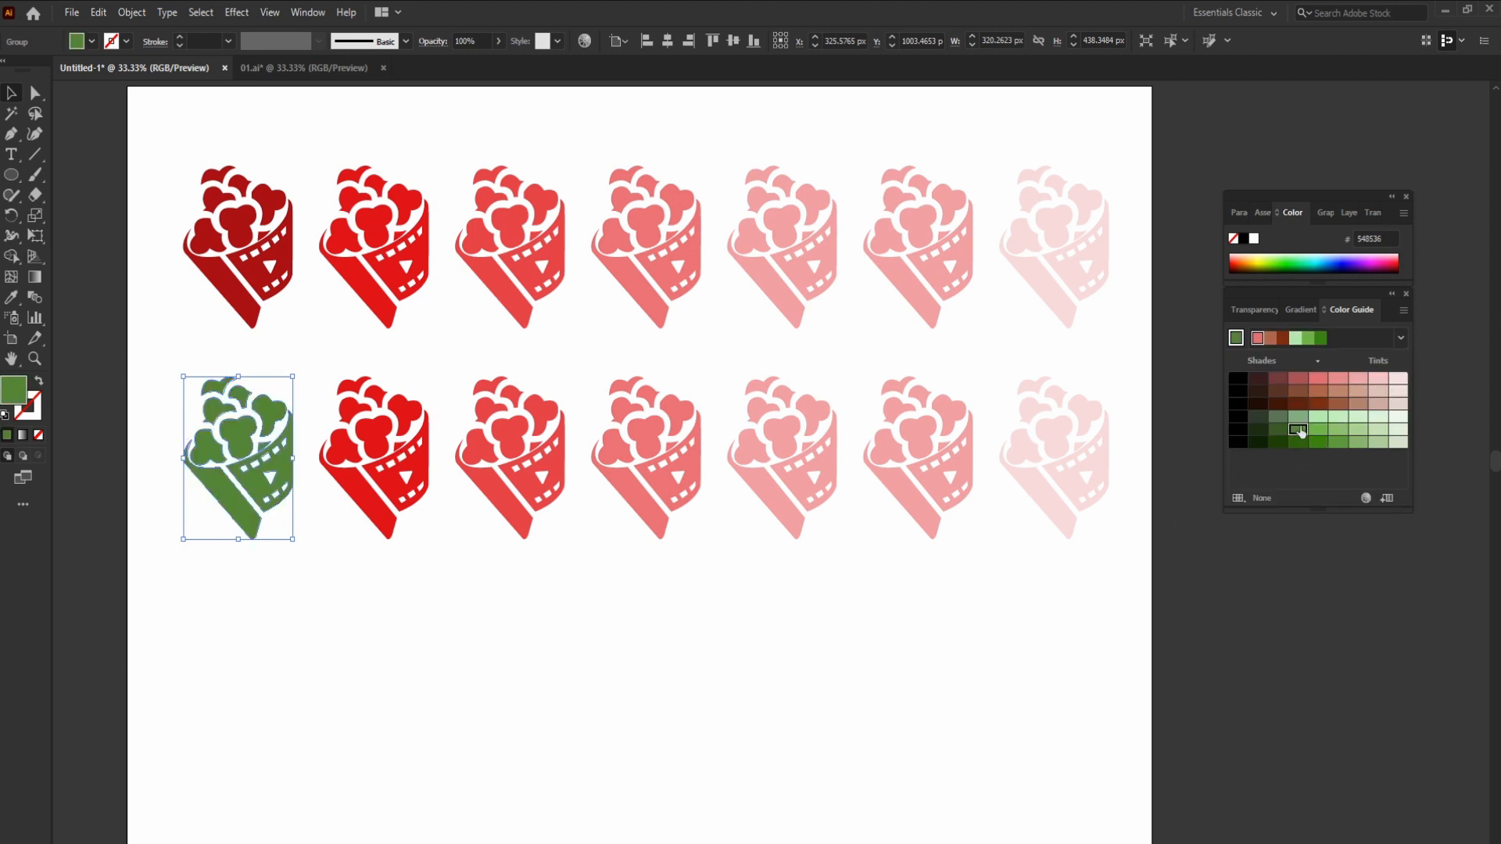
left_click(380, 451)
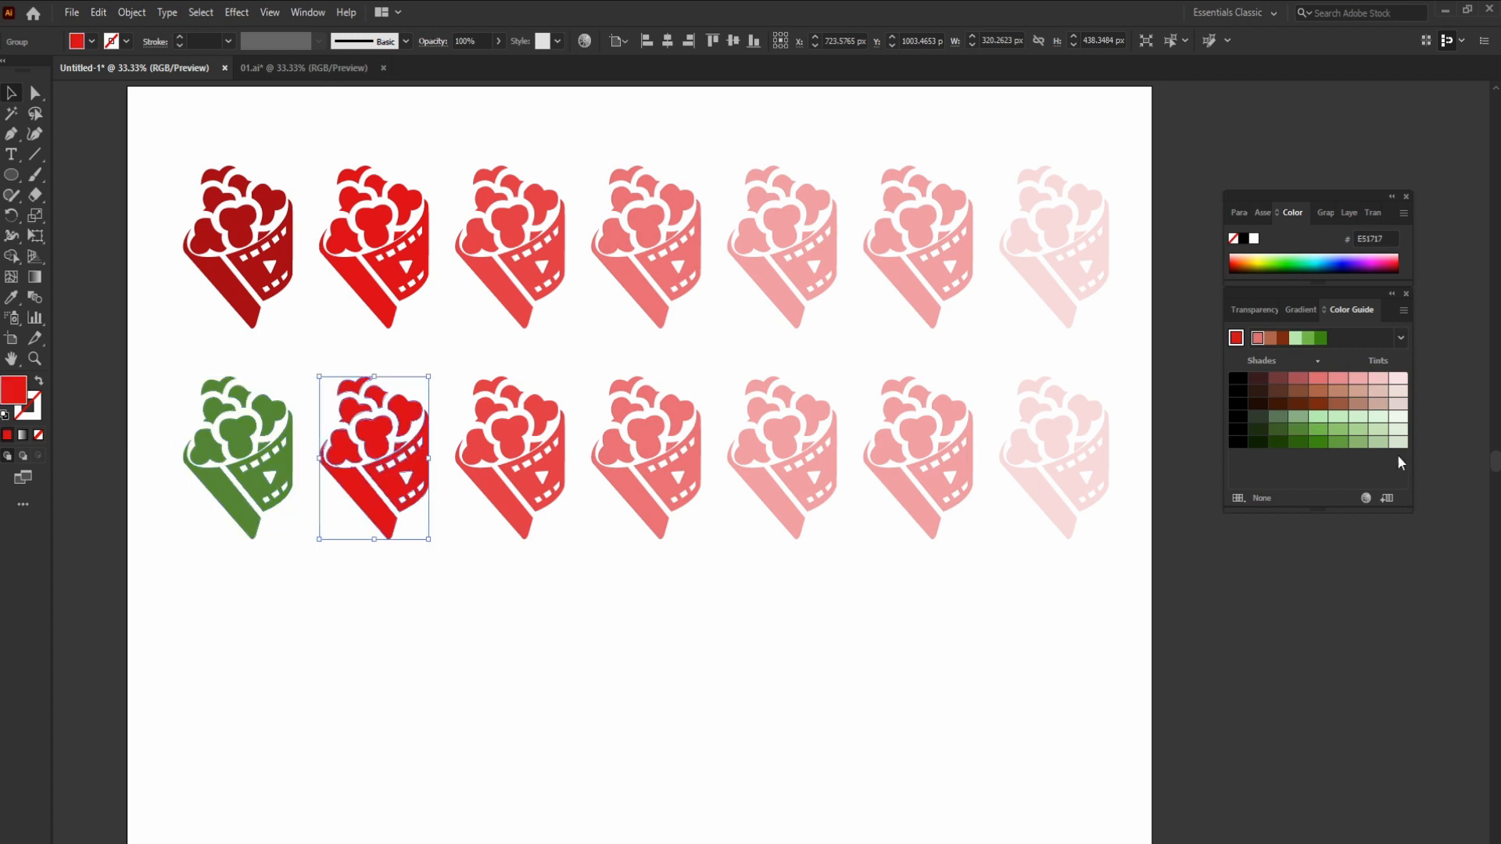
left_click(1318, 429)
left_click(531, 410)
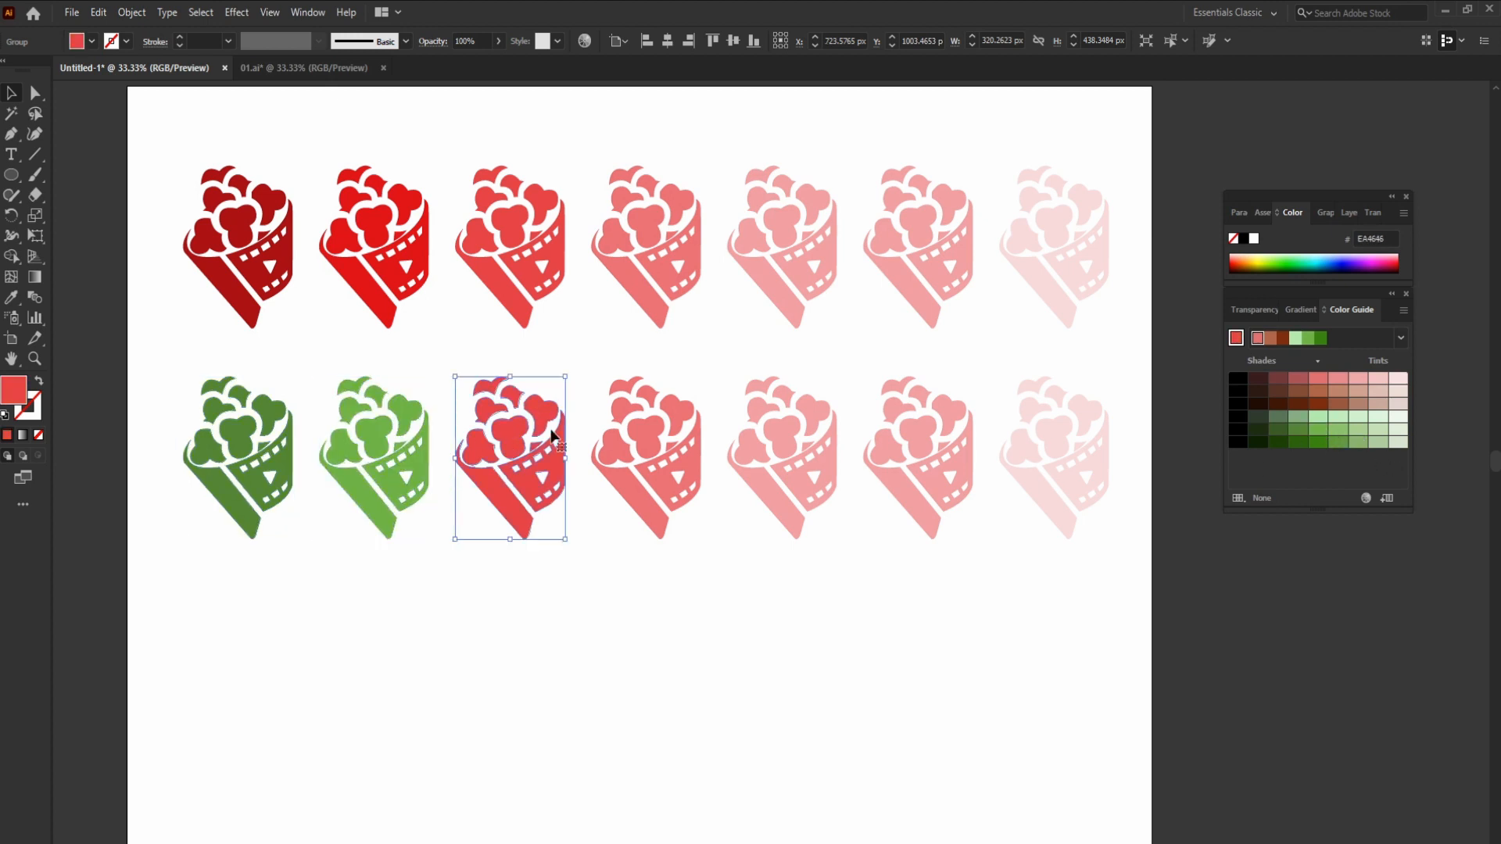
left_click(1337, 429)
Fill the second row's fourth icon with the third icon's light green and the fifth and sixth with increasingly paler tints of it.
left_click(625, 458)
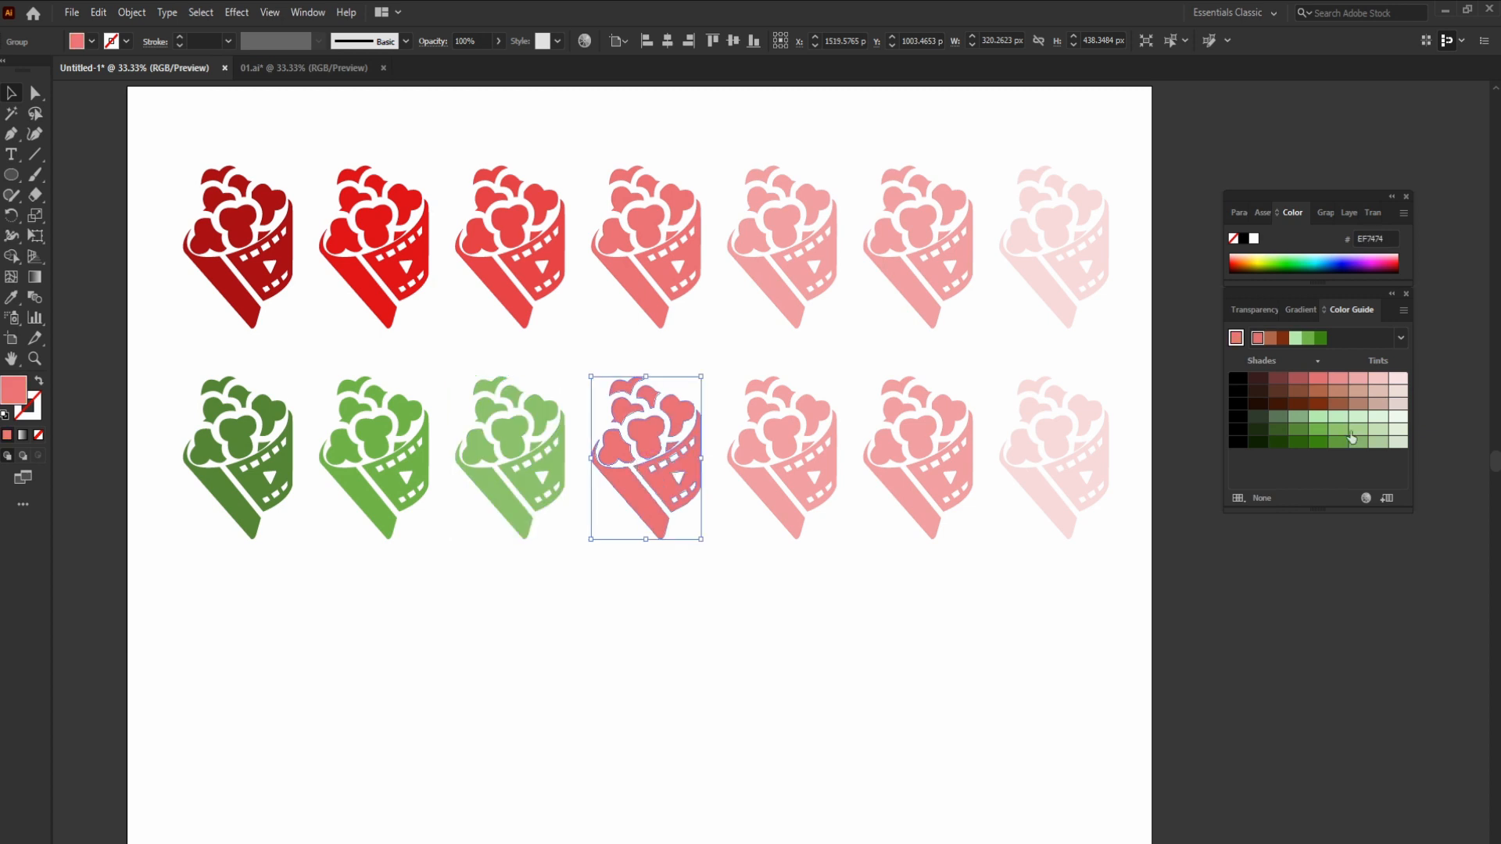
left_click(1338, 429)
left_click(796, 450)
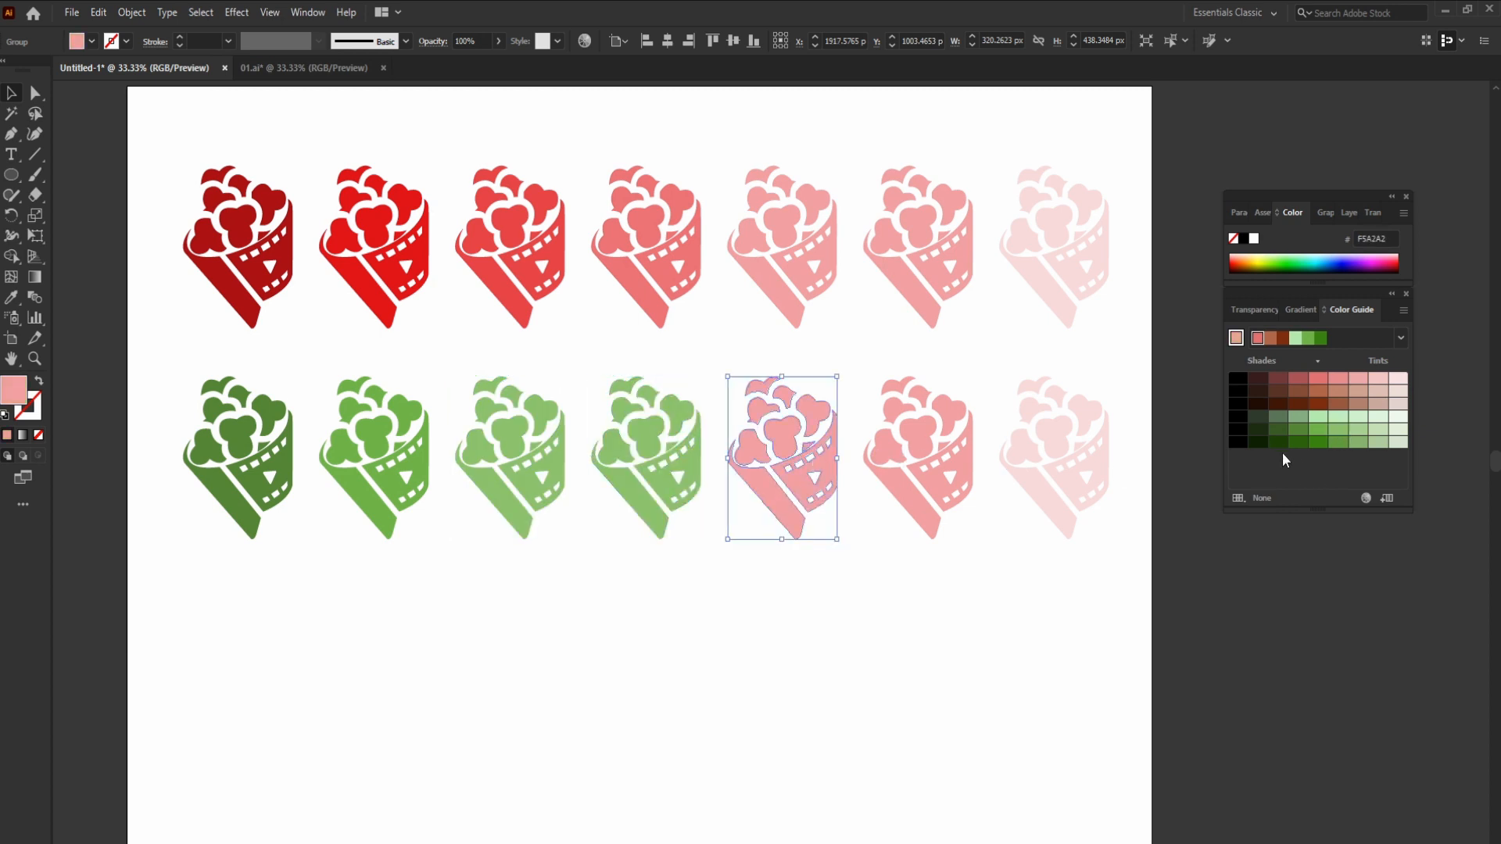
left_click(1358, 429)
left_click(951, 469)
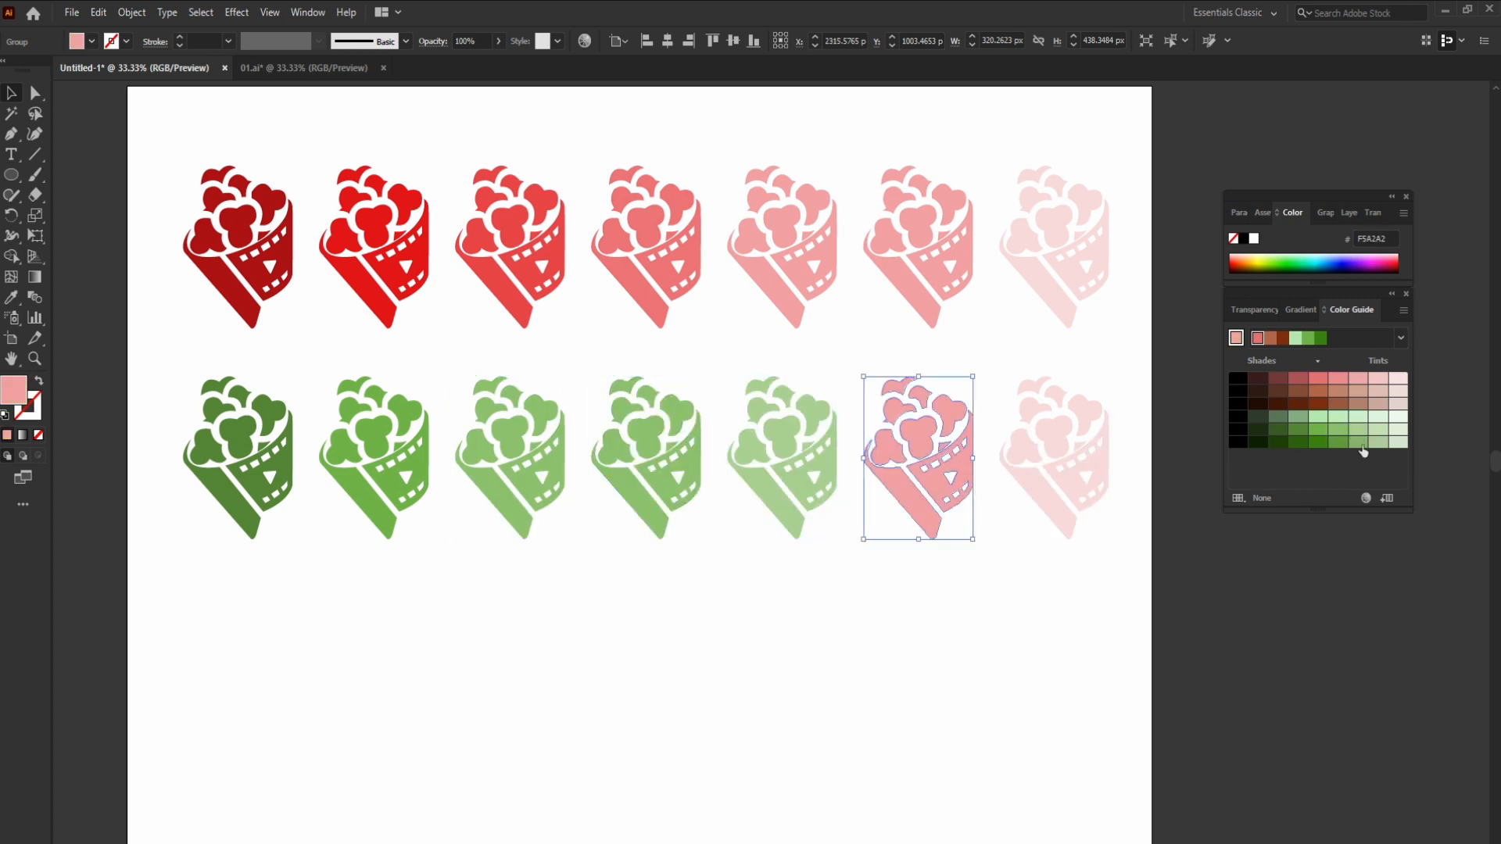
left_click(1386, 434)
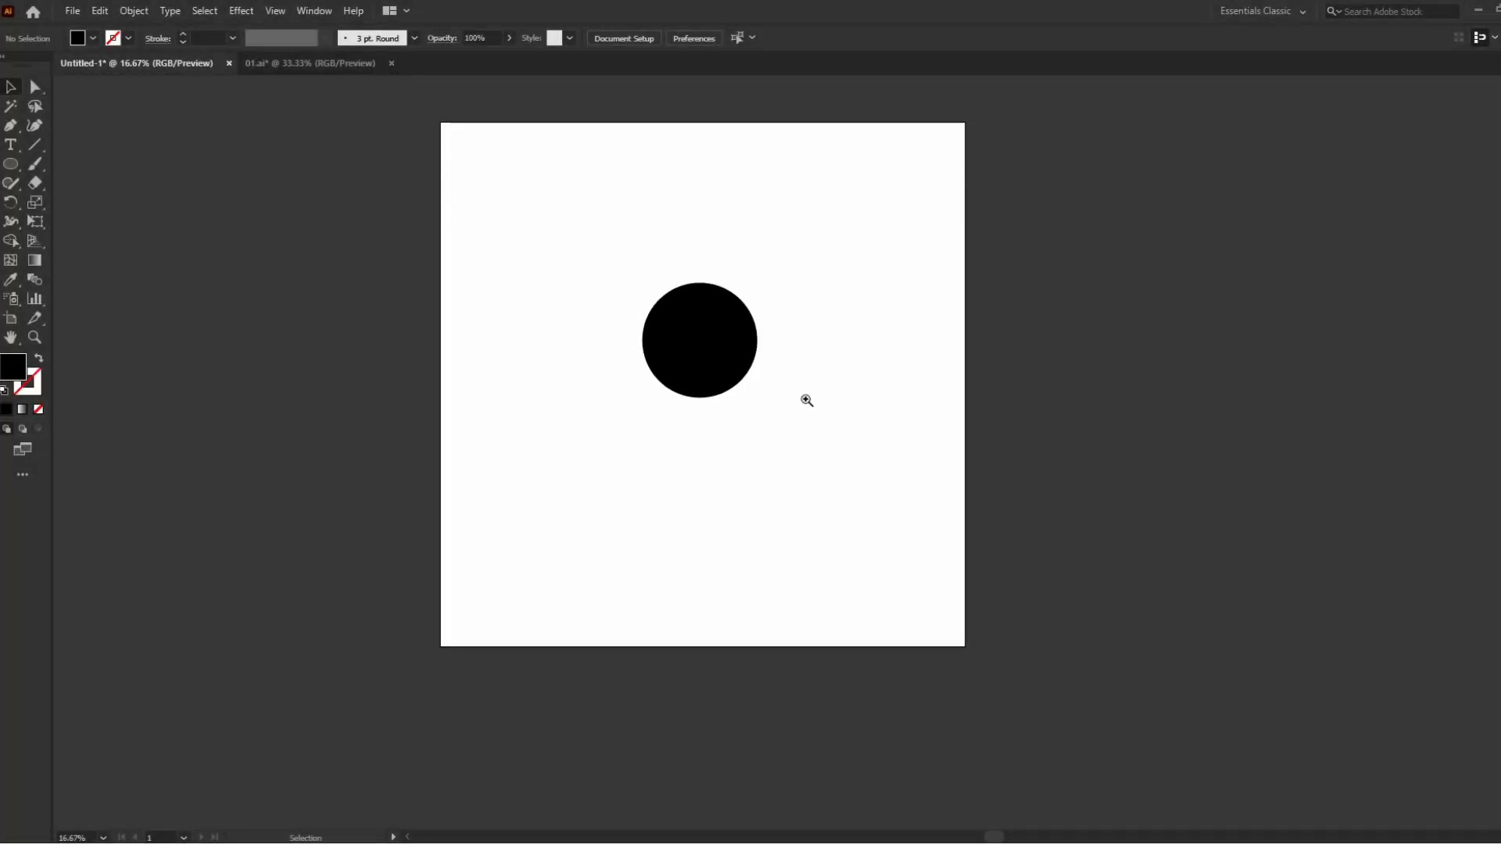
Move the black circle to the upper-left area of the artboard and deselect it.
left_click(728, 342)
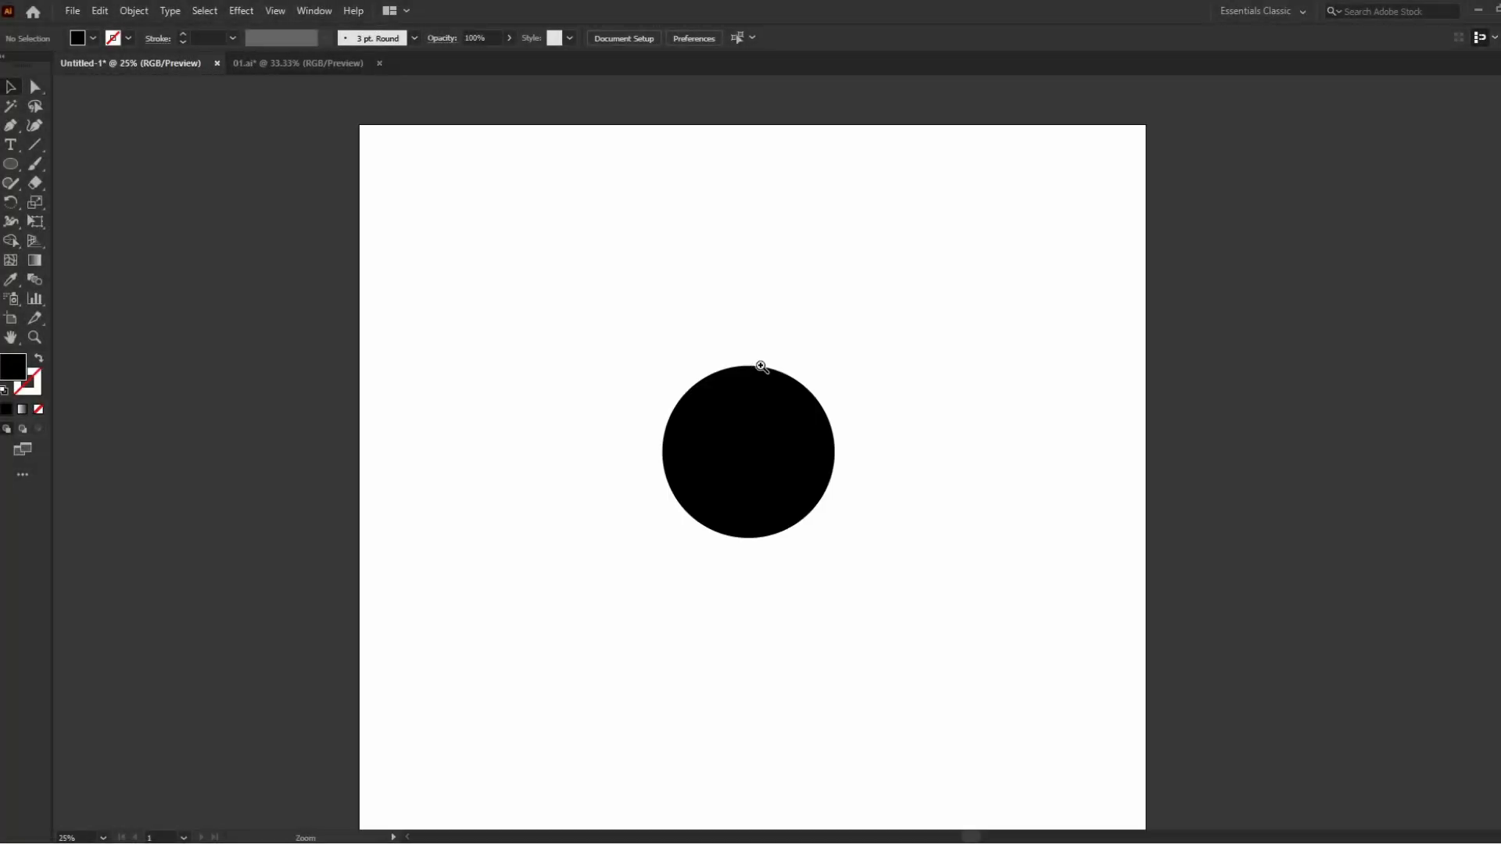
left_click_drag(860, 419, 709, 311)
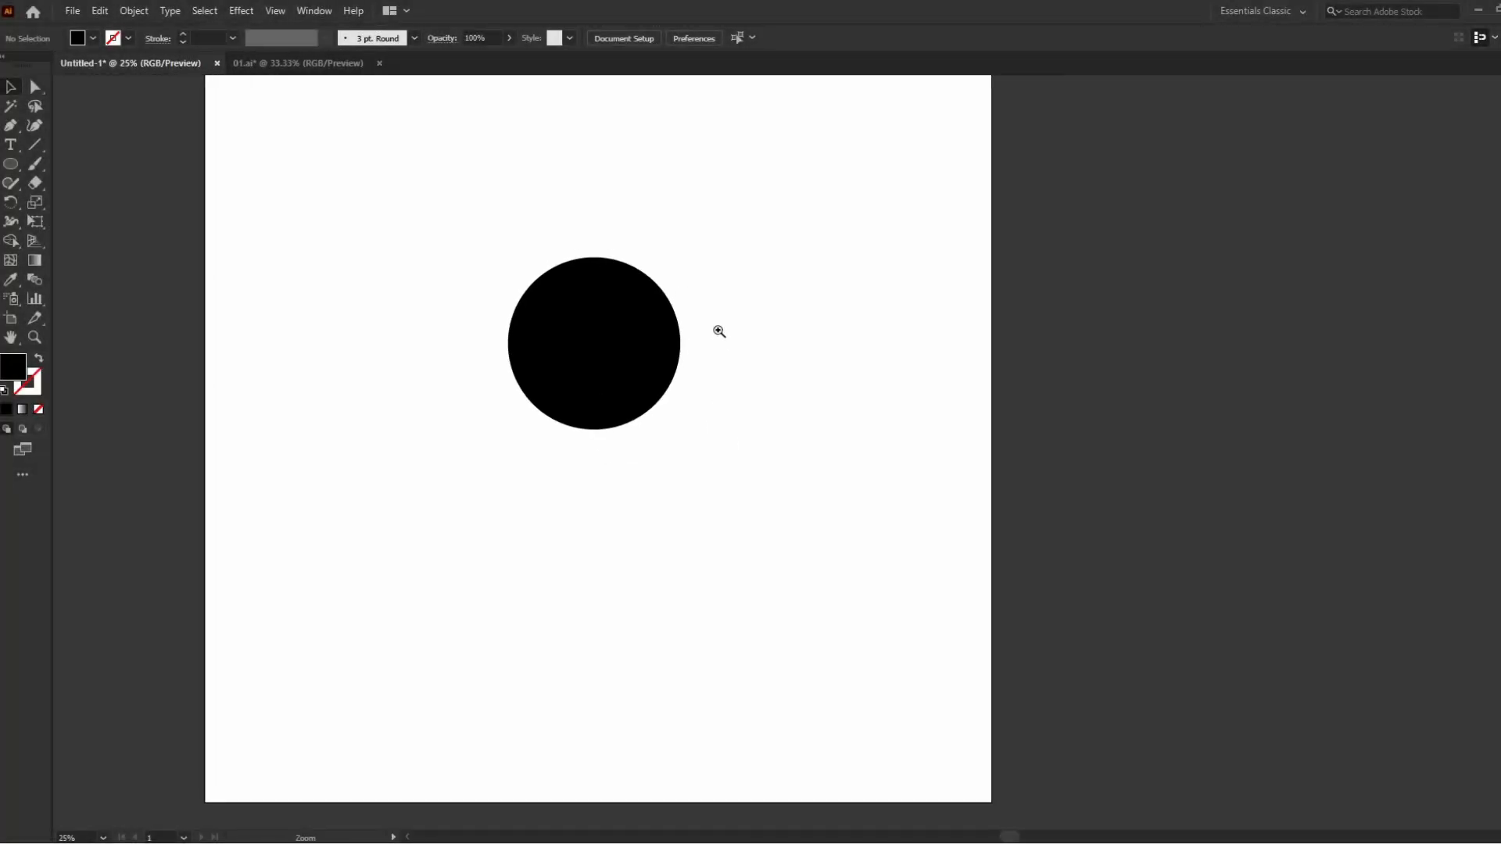
left_click(690, 343)
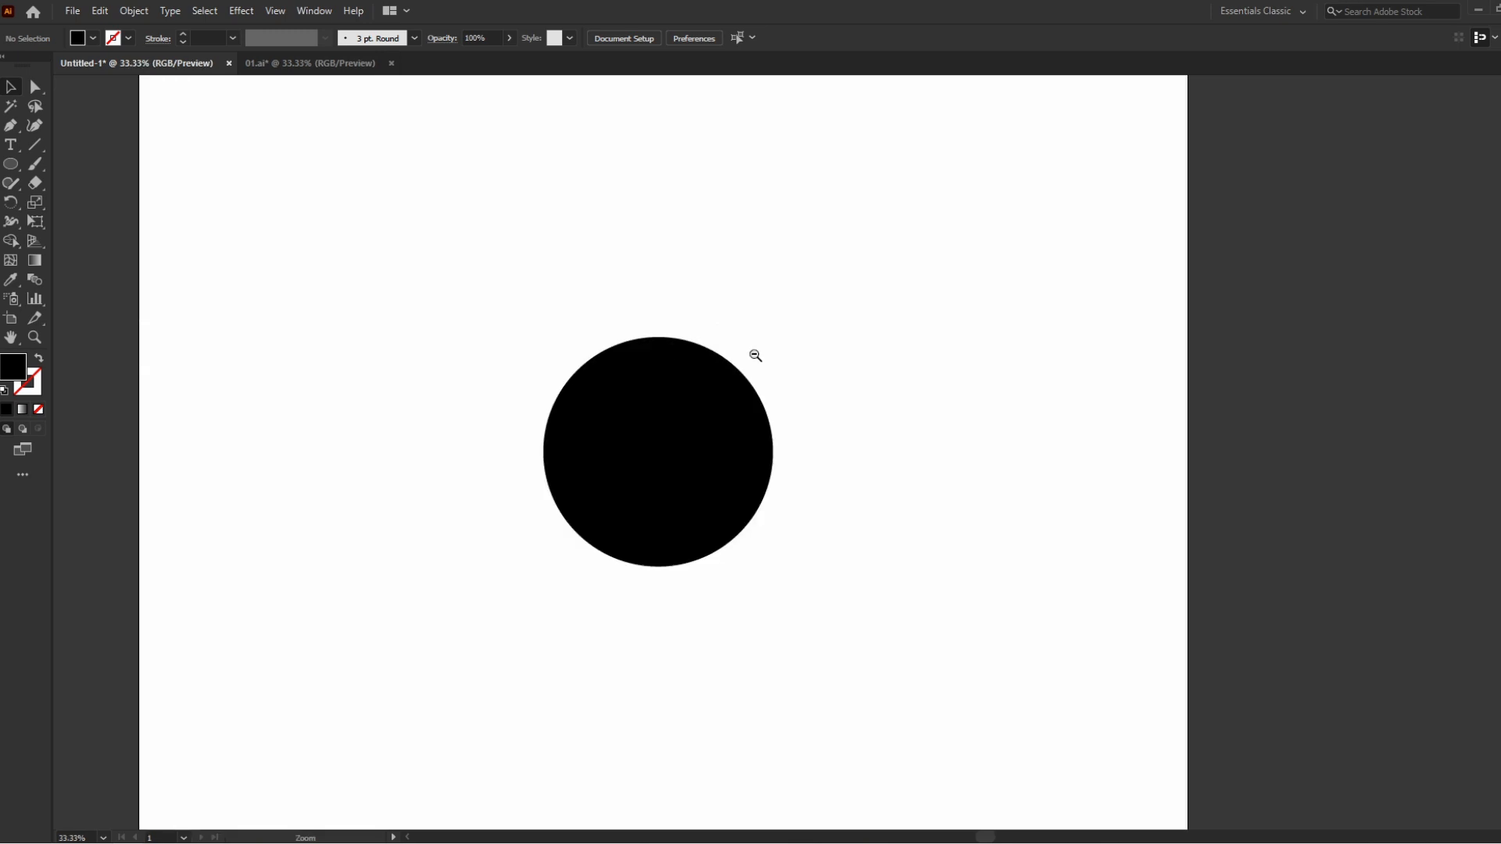
left_click(759, 367, "alt")
left_click_drag(744, 418, 730, 333)
left_click_drag(681, 418, 505, 282)
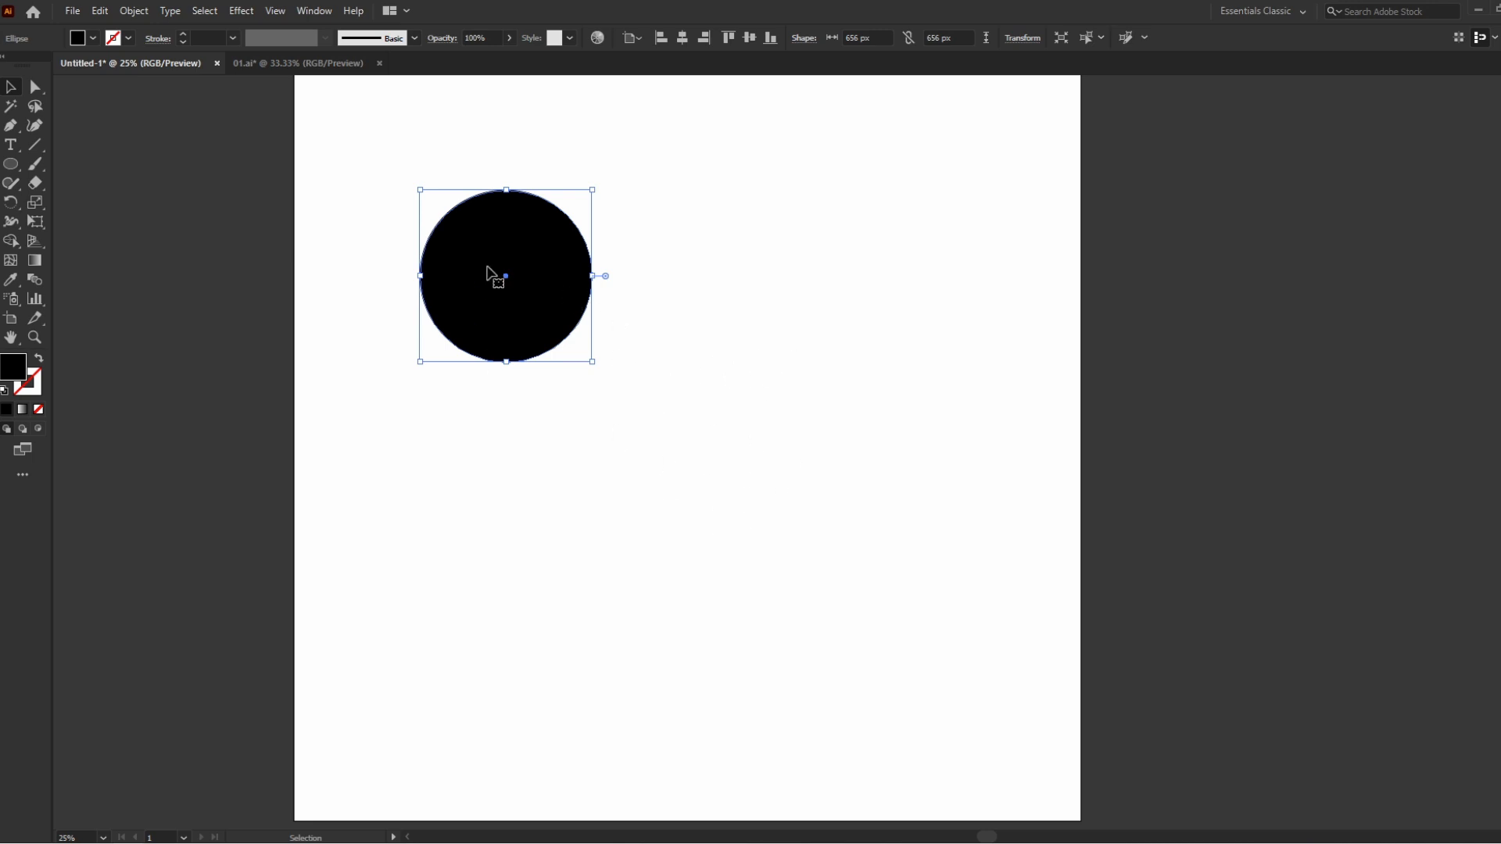
left_click(392, 316)
Show the Align controls, place them just beside the artboard and open the Align To options.
left_click(315, 11)
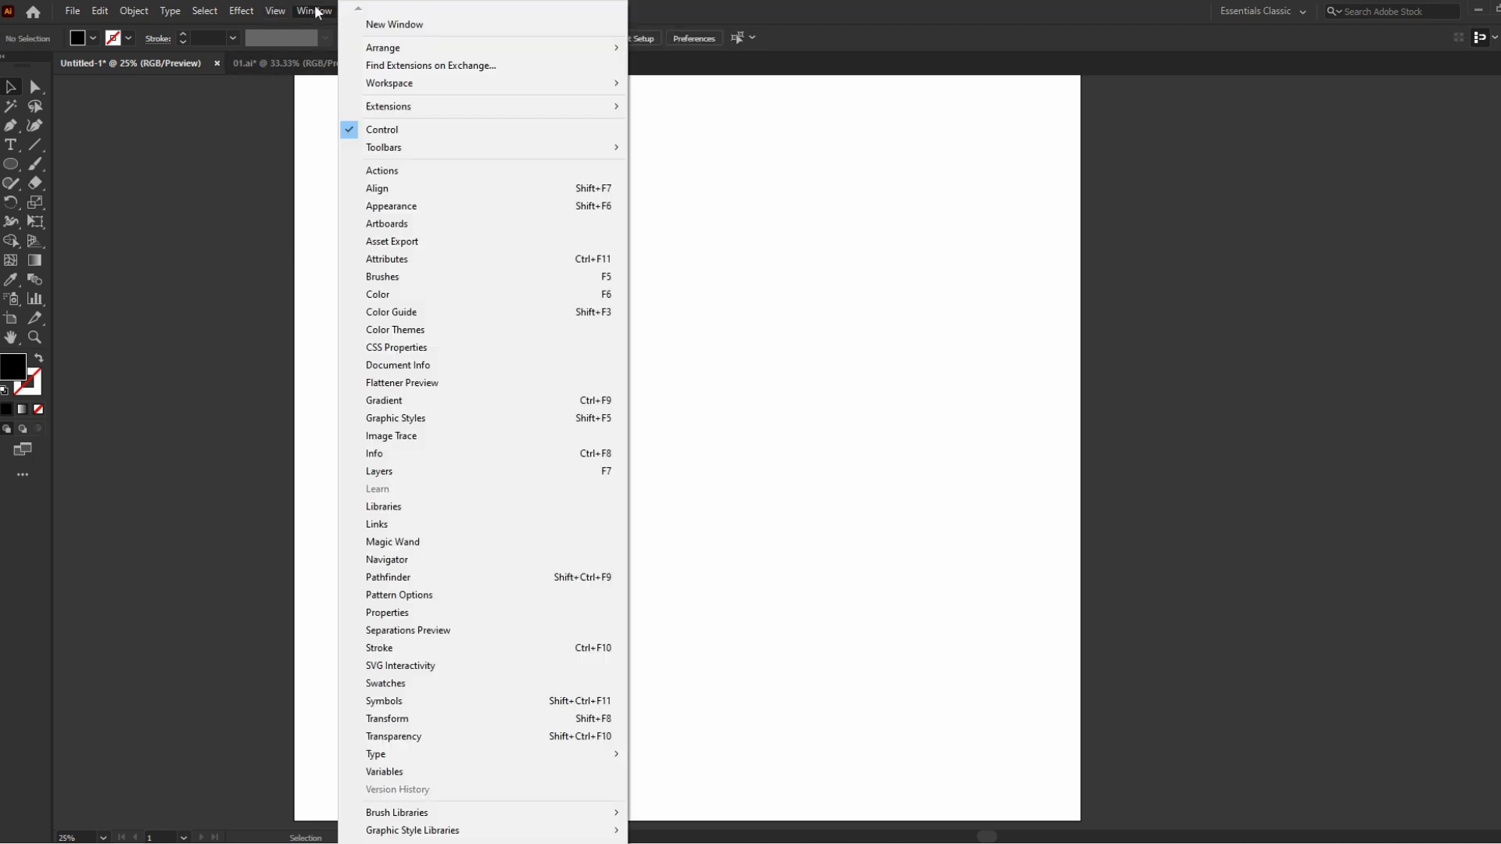
left_click(424, 185)
left_click_drag(1155, 136, 1218, 206)
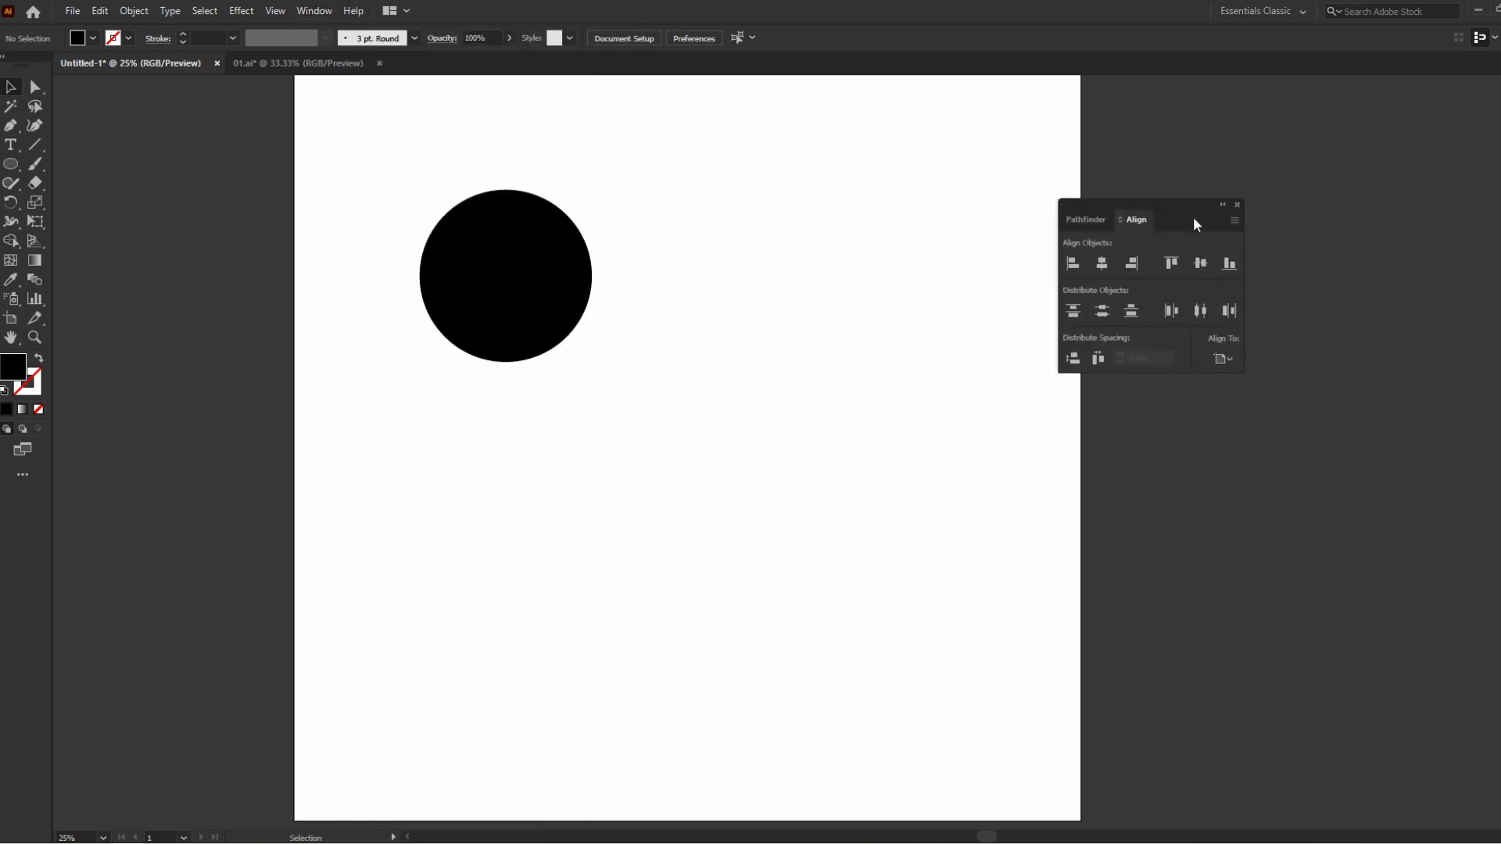
left_click(1225, 359)
Duplicate the circle toward the artboard's lower right, select both circles together, deselect them and shift the copy slightly upward.
left_click(535, 264)
left_click_drag(523, 271, 767, 482)
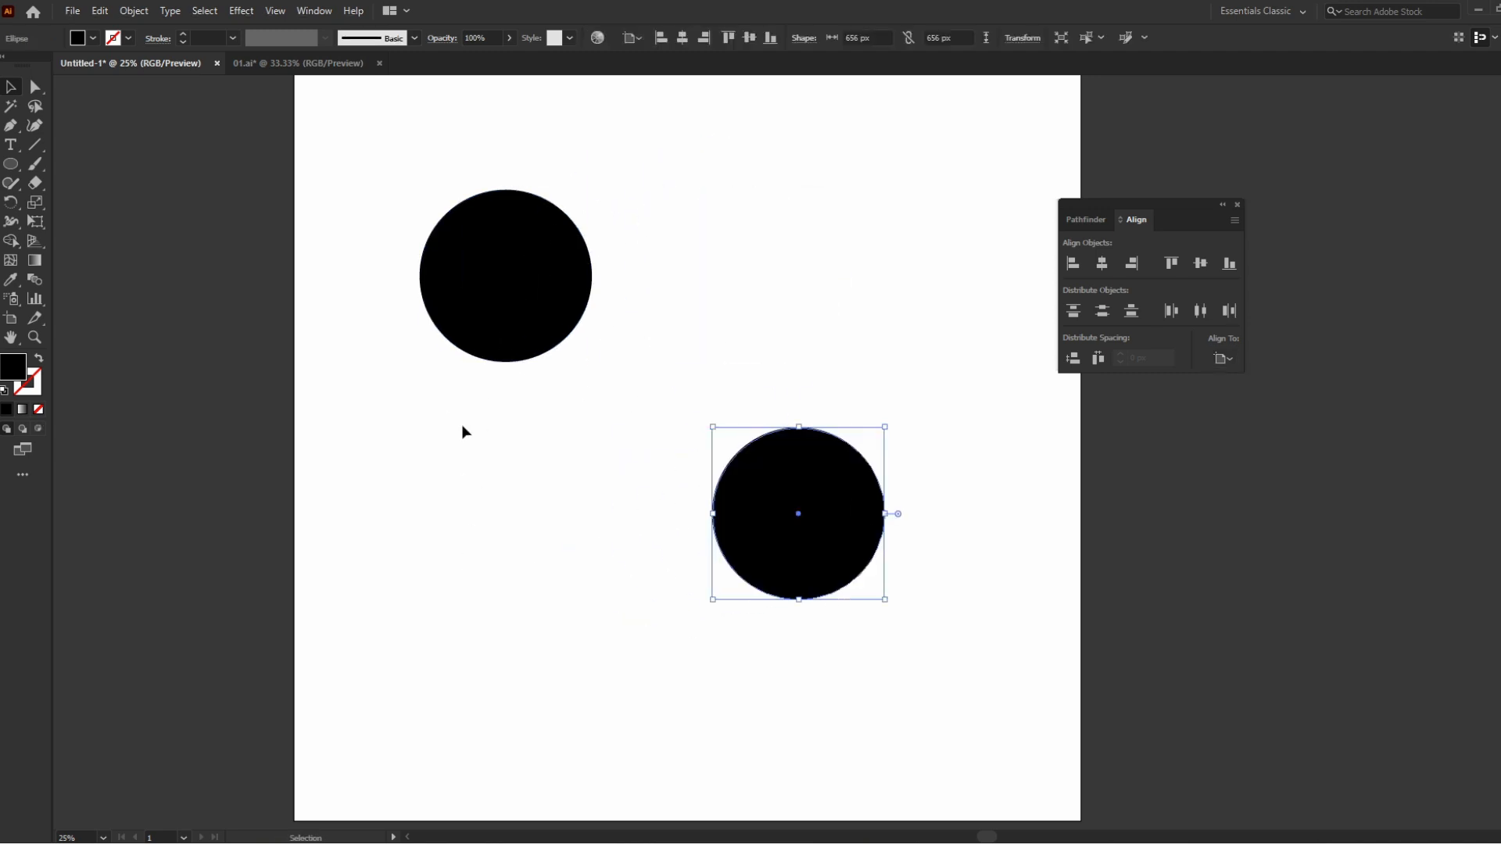
left_click_drag(372, 140, 934, 411)
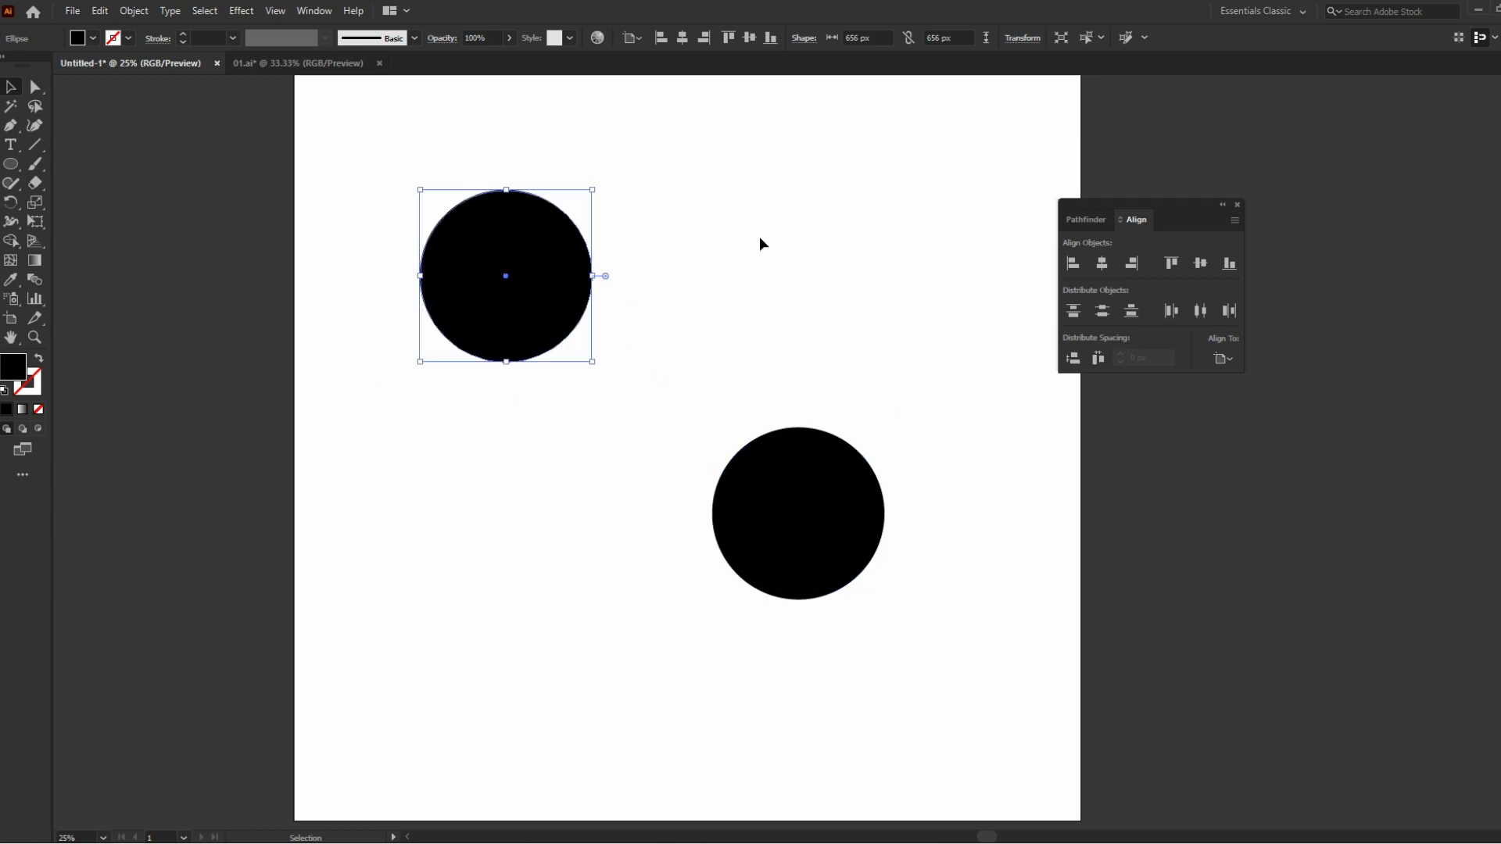
left_click(806, 509, "shift")
left_click(763, 338)
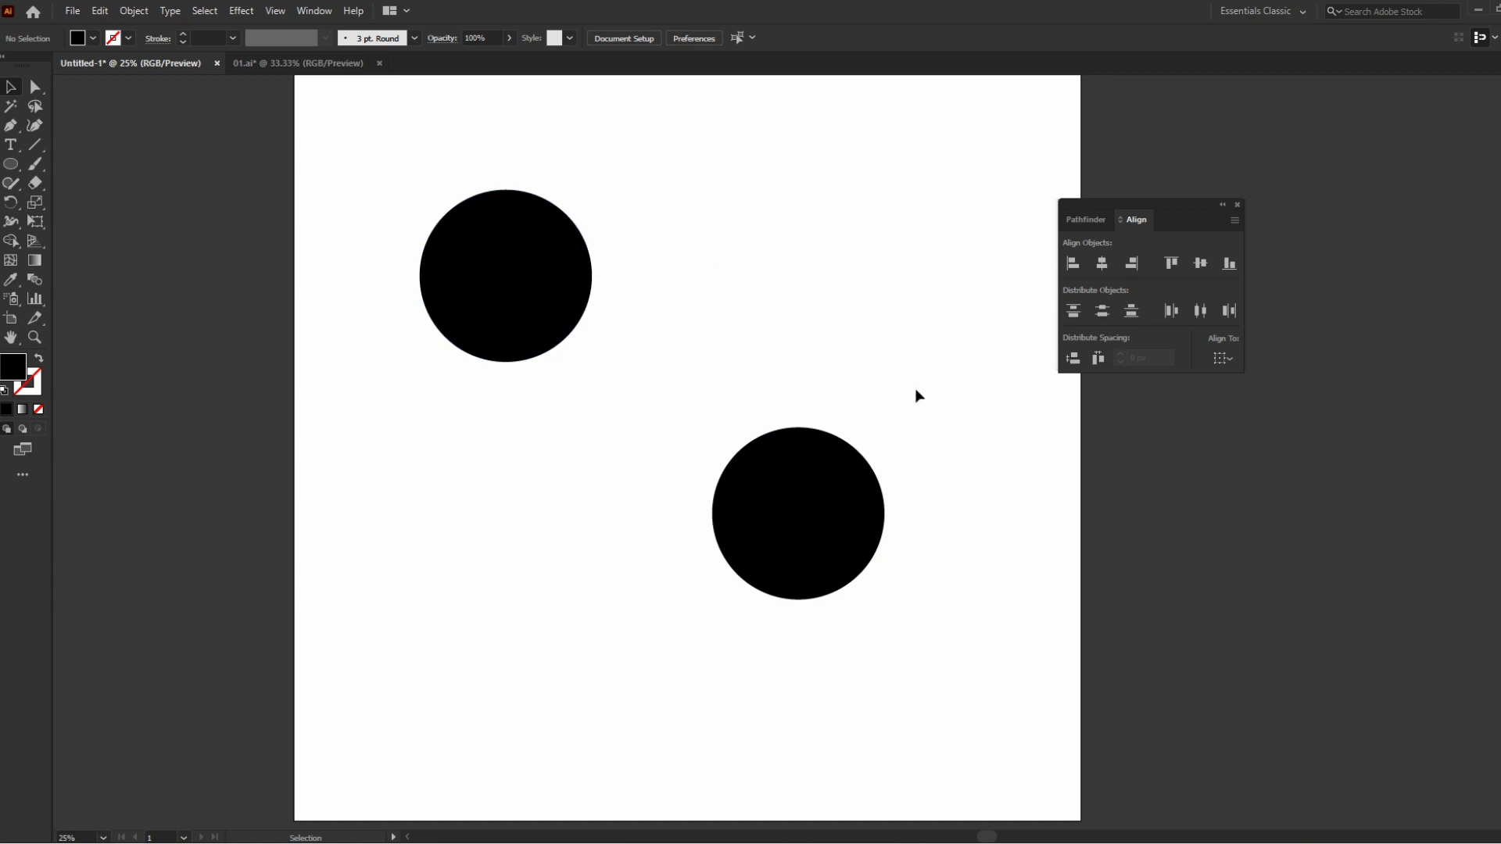
left_click_drag(831, 513, 806, 443)
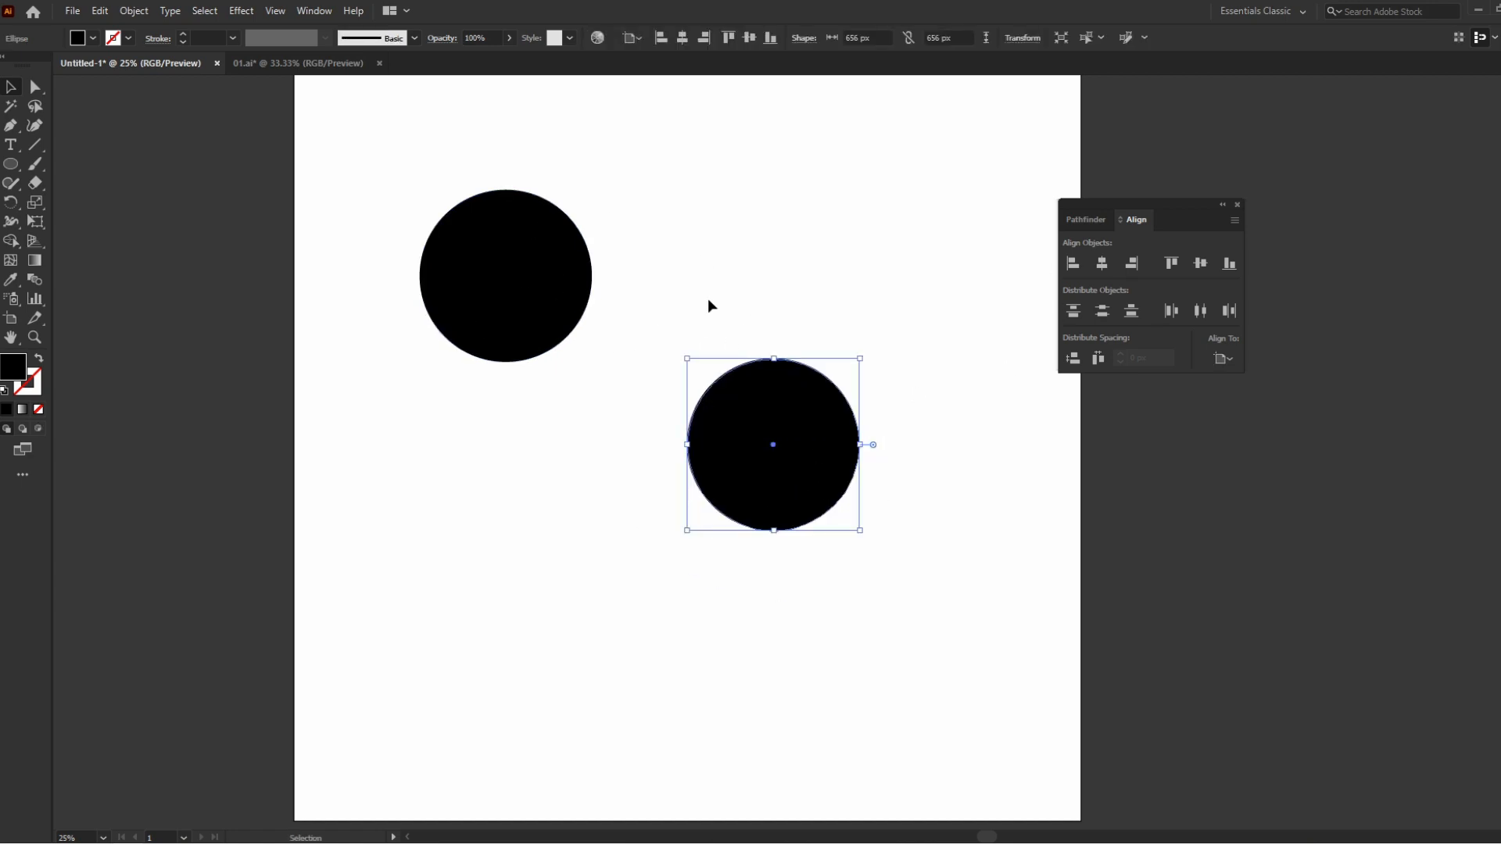
left_click(708, 300)
Check the Align To options, close them and delete the copied circle.
left_click(1224, 359)
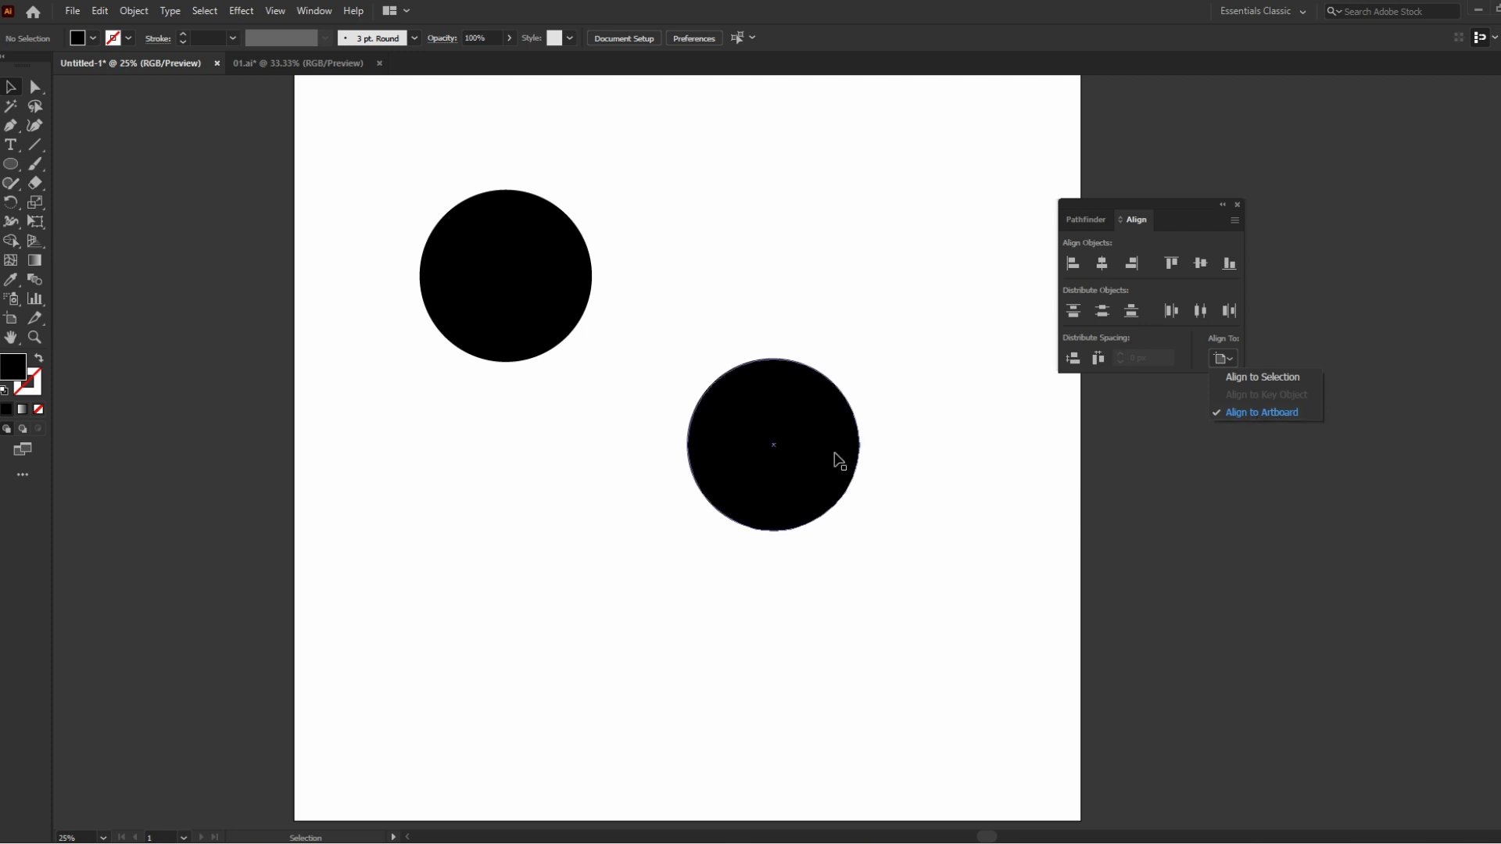
scroll(821, 438, "down", 1)
left_click(764, 419)
key("Delete")
Centre the remaining circle horizontally and vertically on the artboard and deselect it.
left_click(540, 226)
scroll(777, 396, "up", 2)
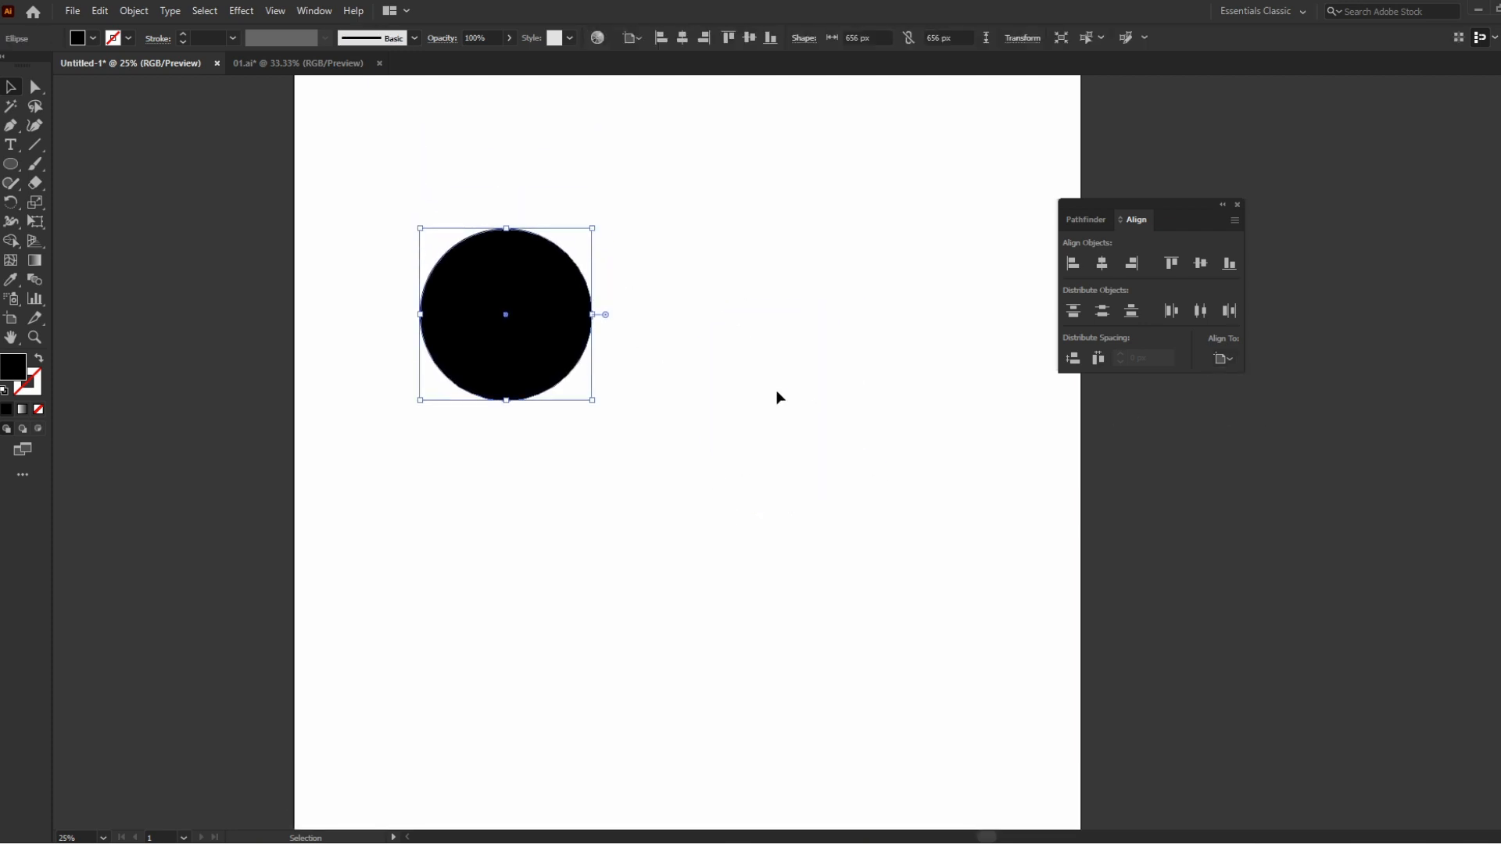
key("space")
left_click(841, 352, "ctrl+alt")
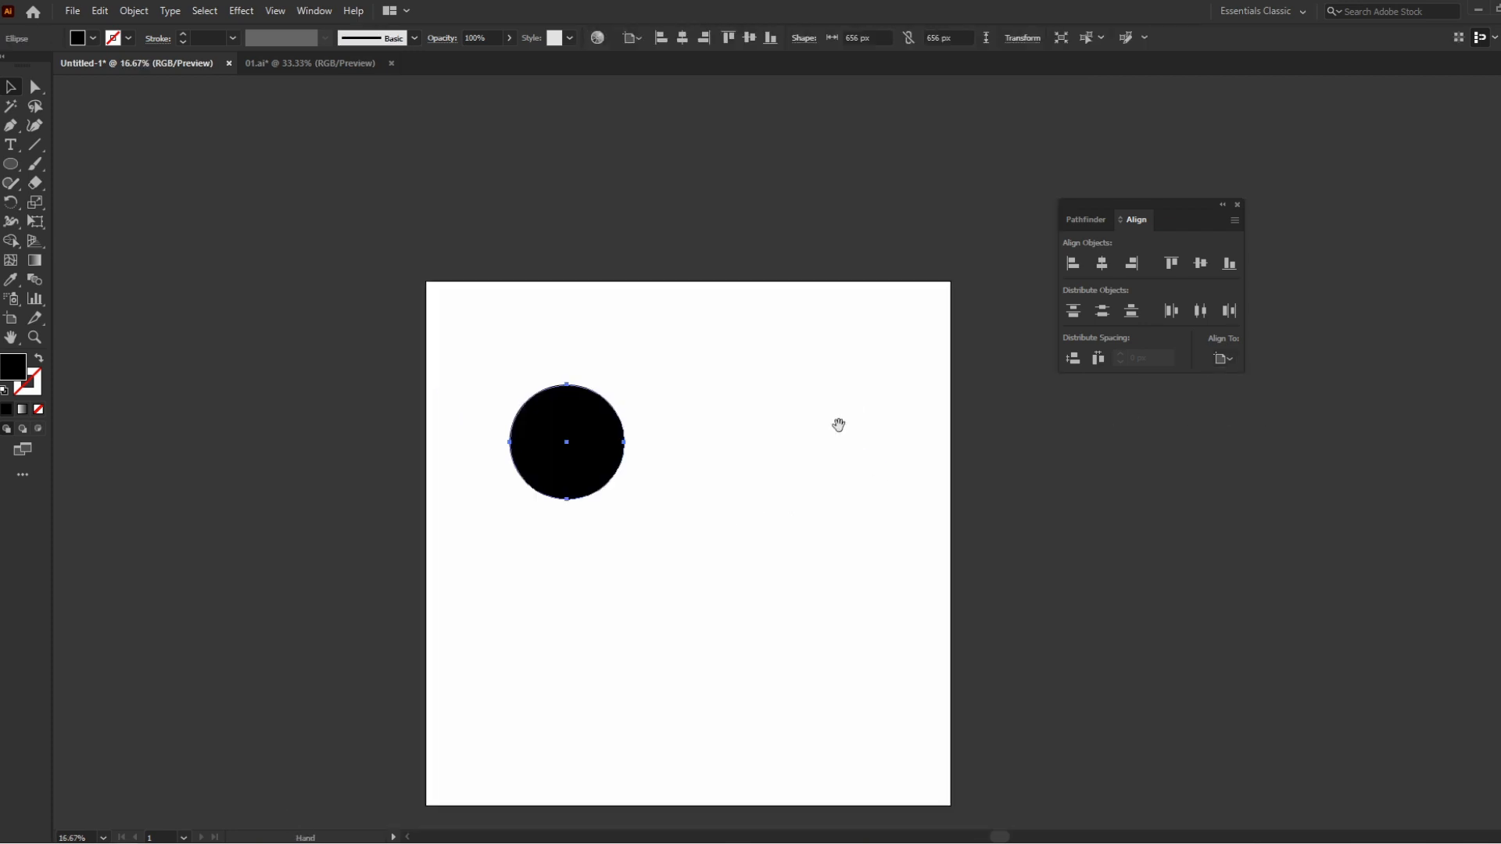
left_click_drag(827, 484, 803, 395)
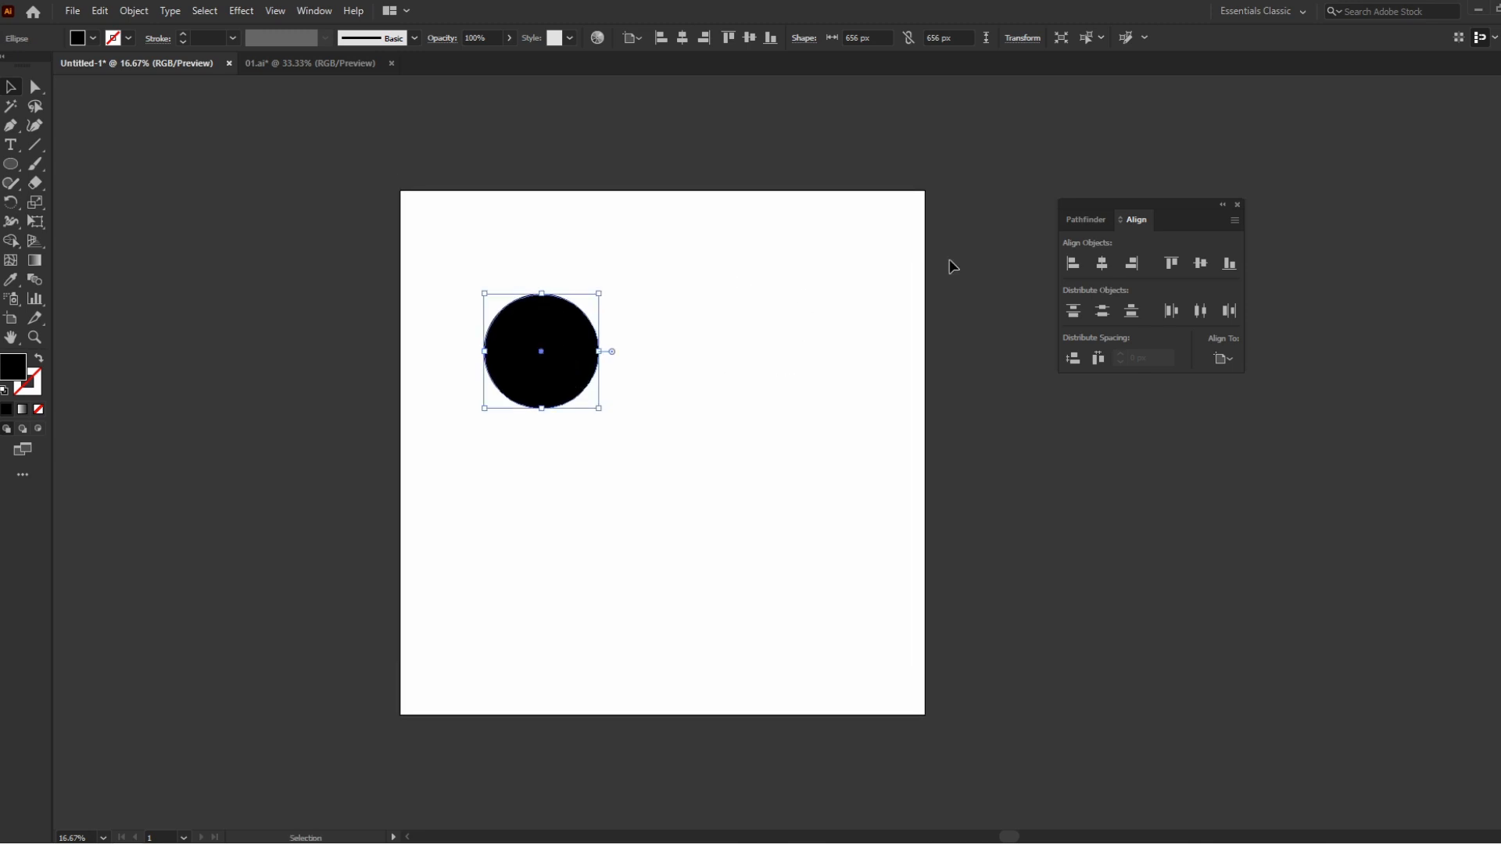
left_click(1102, 264)
left_click(1200, 263)
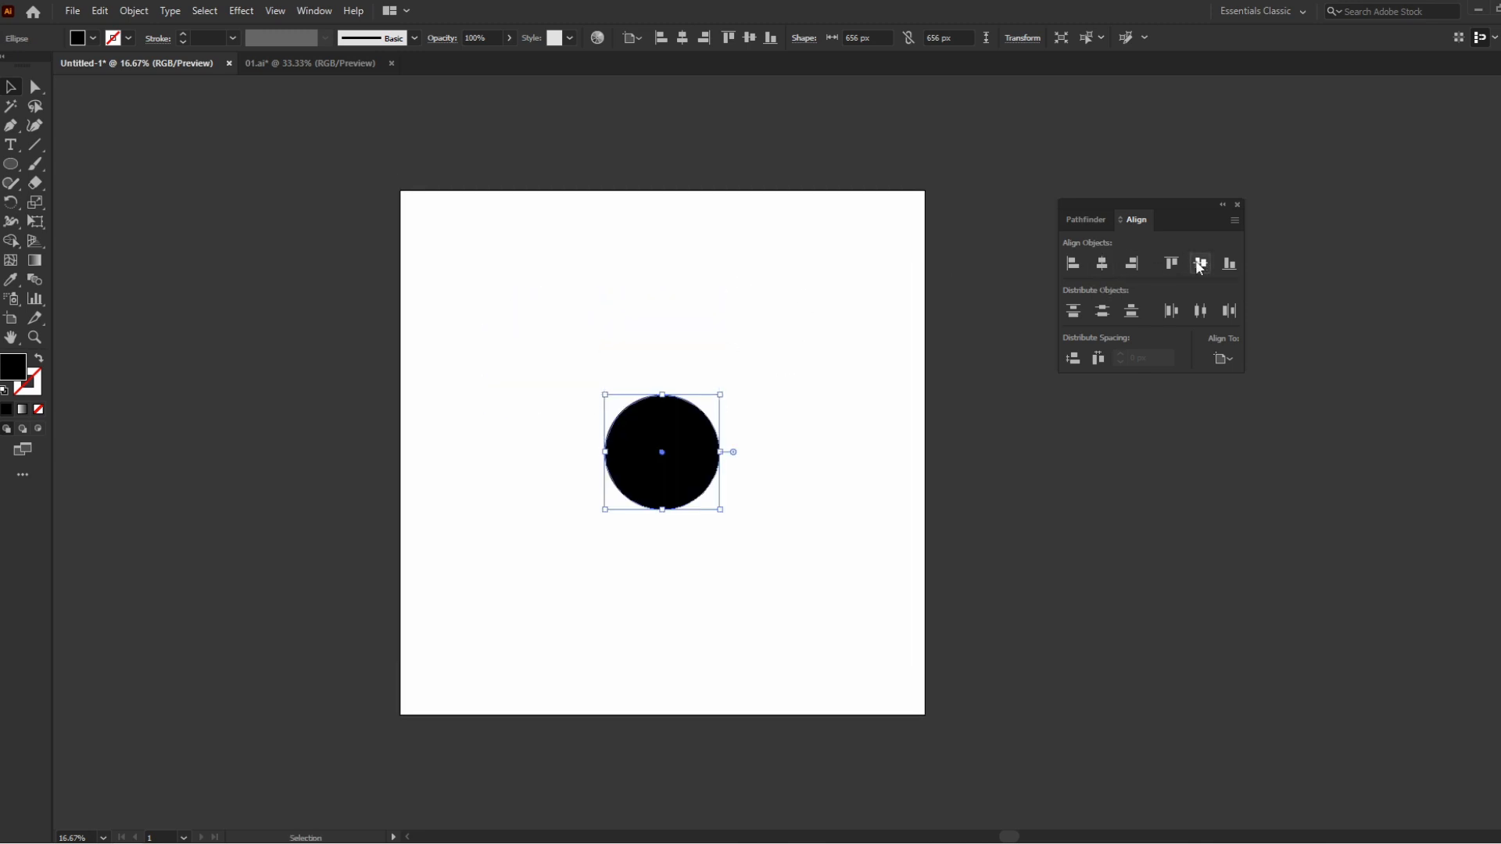
left_click(771, 455)
Enlarge the circle to about 788 px and place a copy of it near the artboard's upper-left corner.
scroll(674, 419, "down", 1)
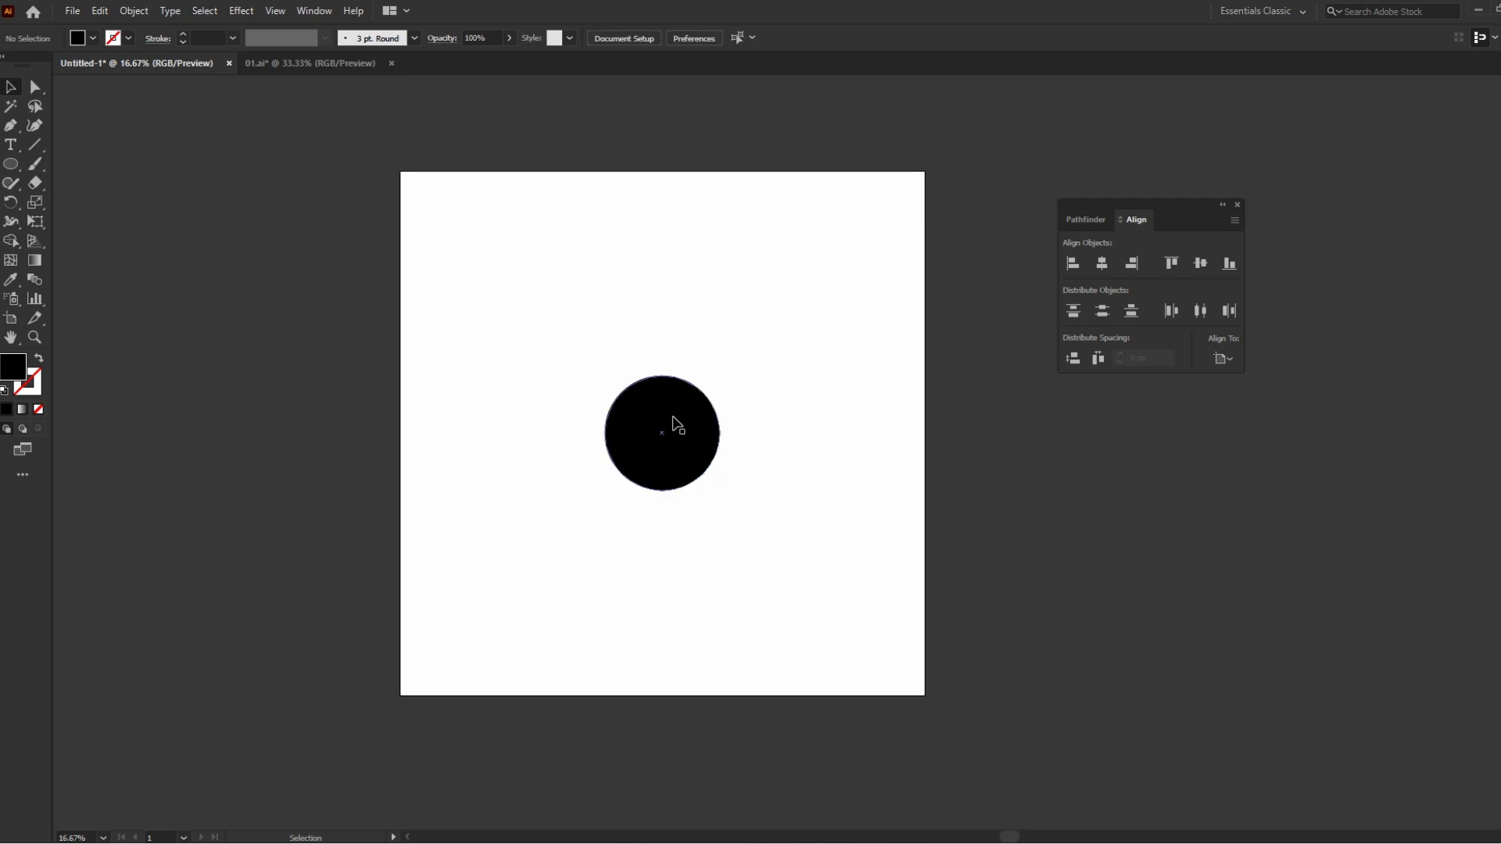
left_click(673, 419)
left_click_drag(721, 434, 514, 188)
scroll(751, 422, "down", 1)
scroll(753, 433, "down", 1)
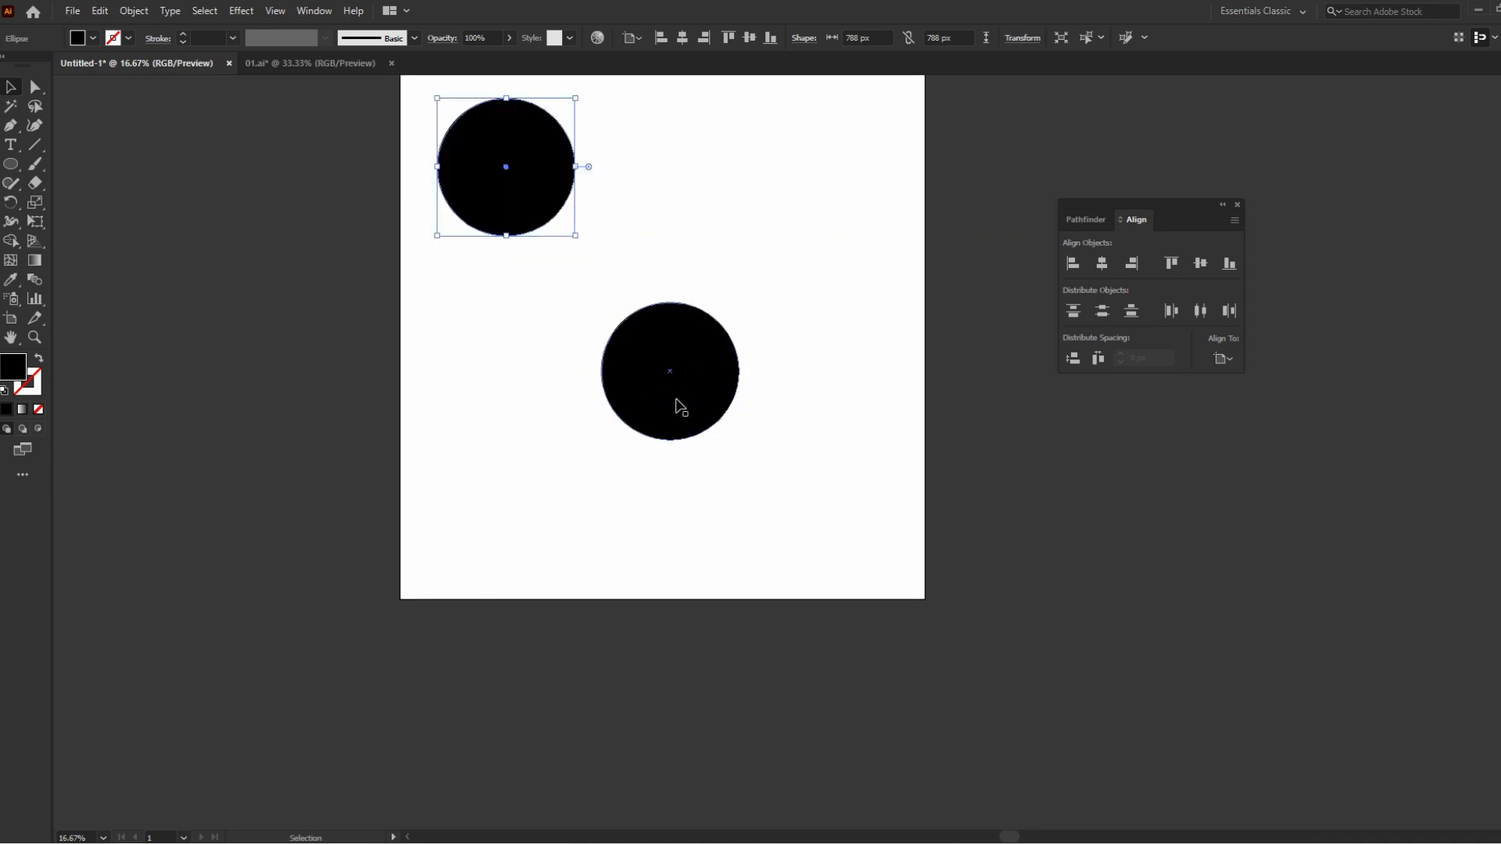
Try selecting both circles together, and set the alignment reference to Align to Selection with the lower circle selected.
left_click_drag(731, 498, 455, 101)
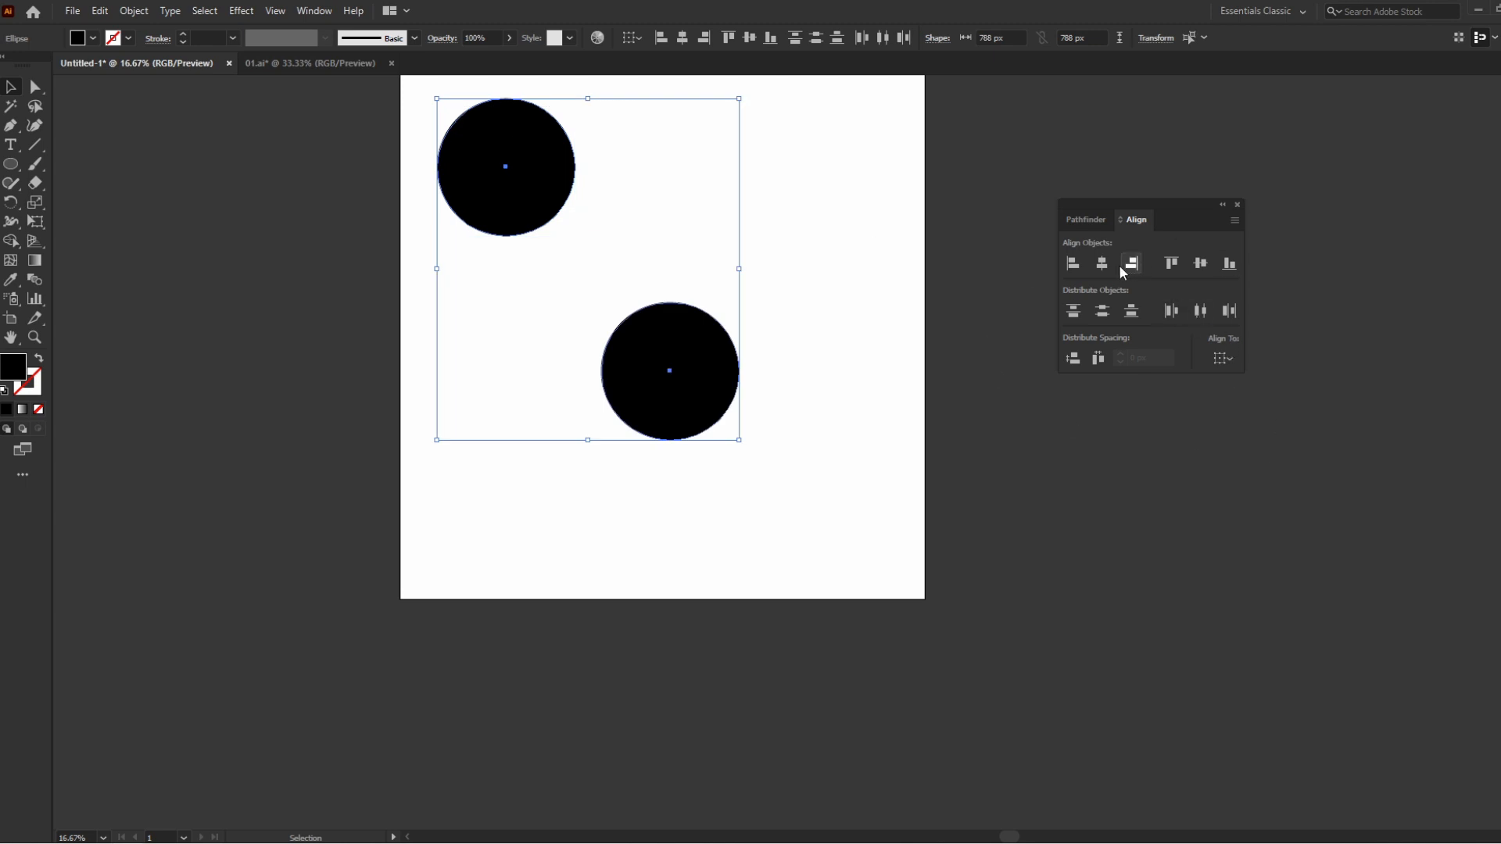
left_click(821, 319)
left_click(723, 371)
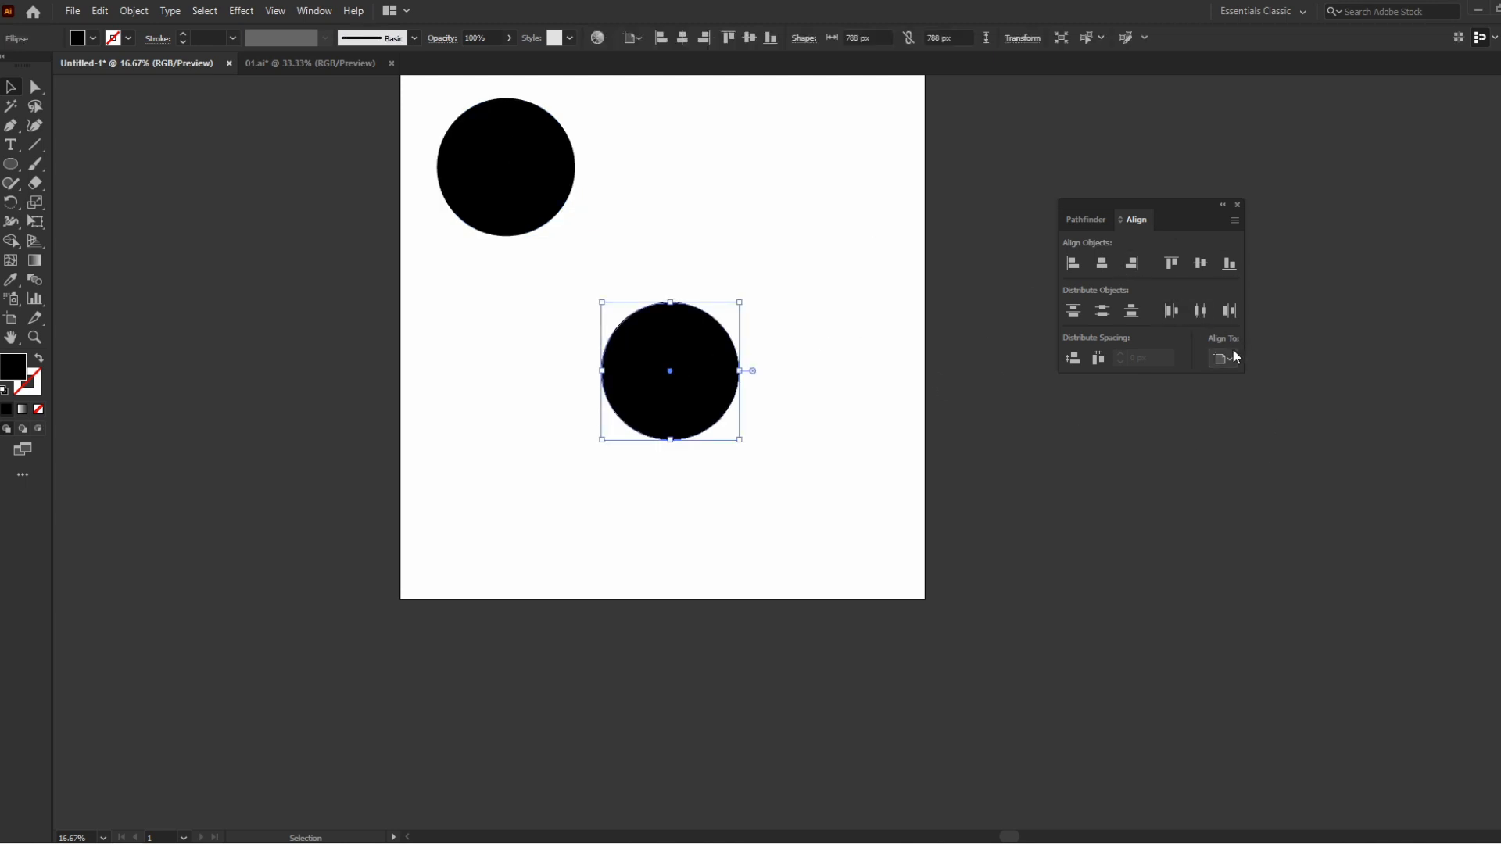
left_click(1232, 357)
left_click(1235, 386)
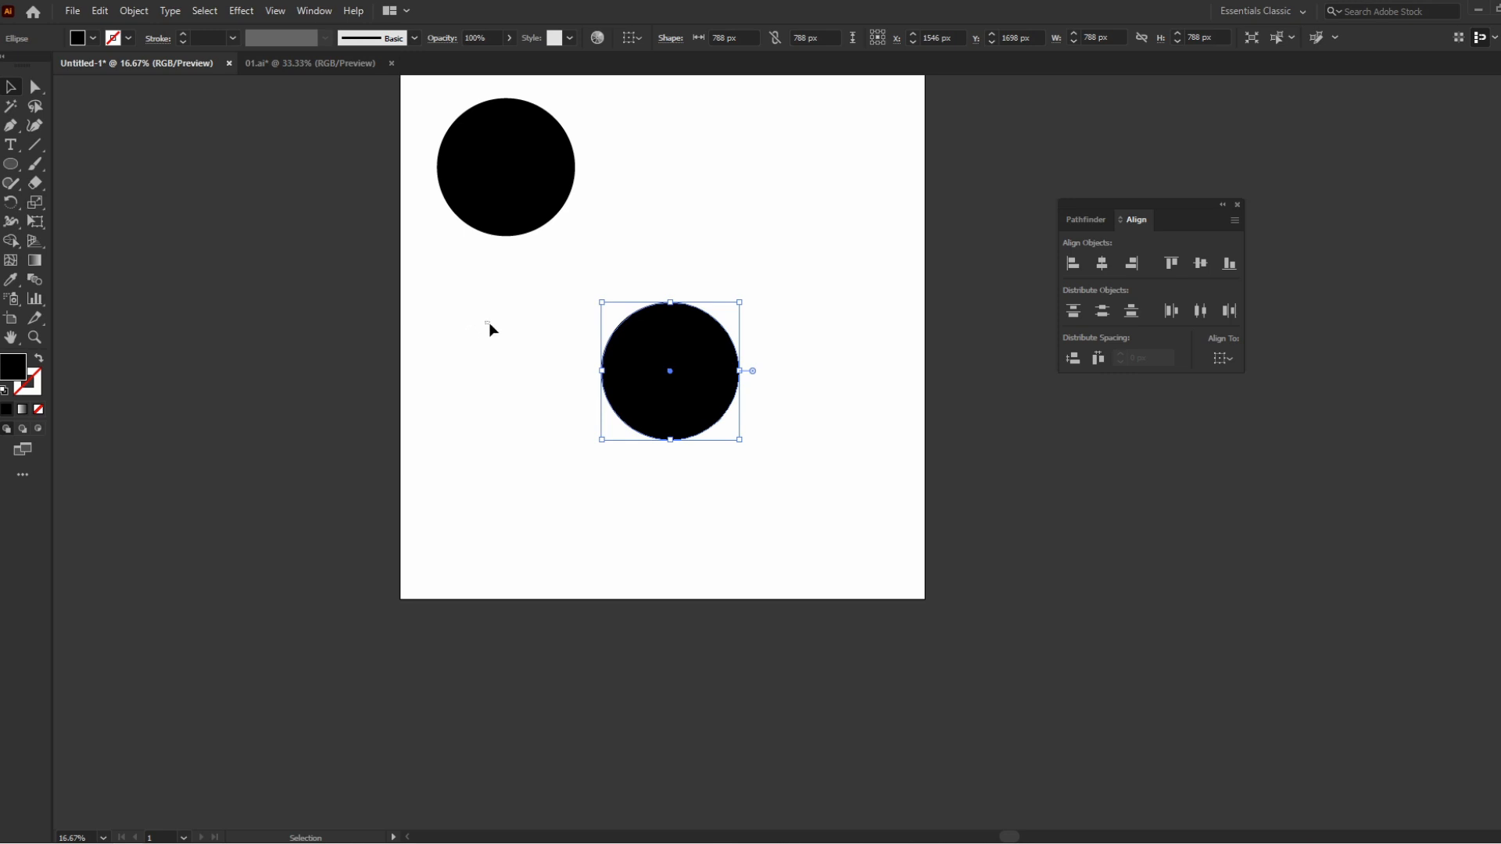
Align the two circles on their horizontal centres, try aligning their vertical centres as well and undo that second alignment.
left_click_drag(741, 538, 459, 152)
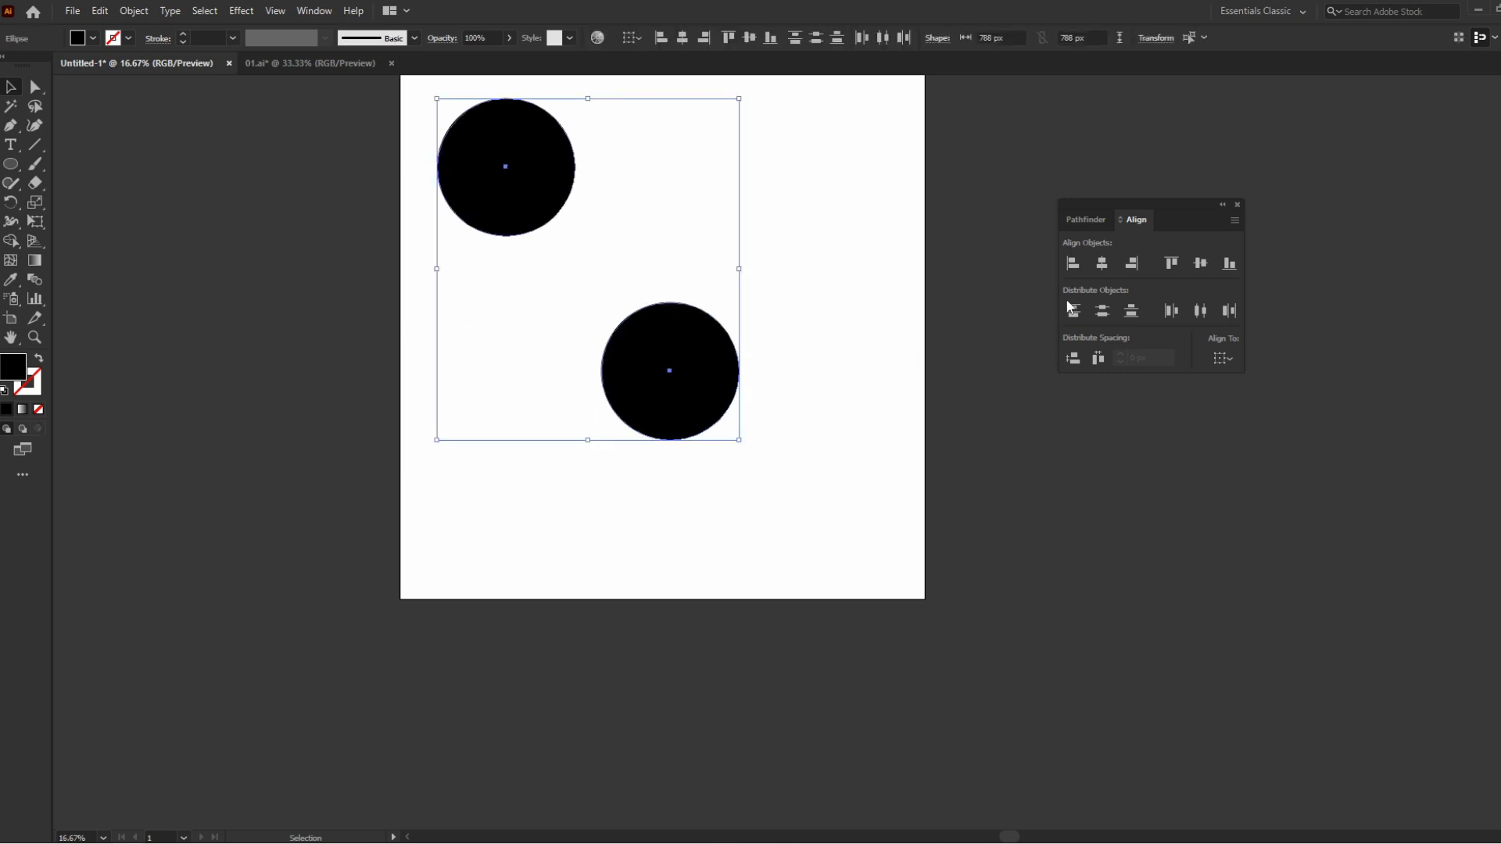
left_click(1102, 263)
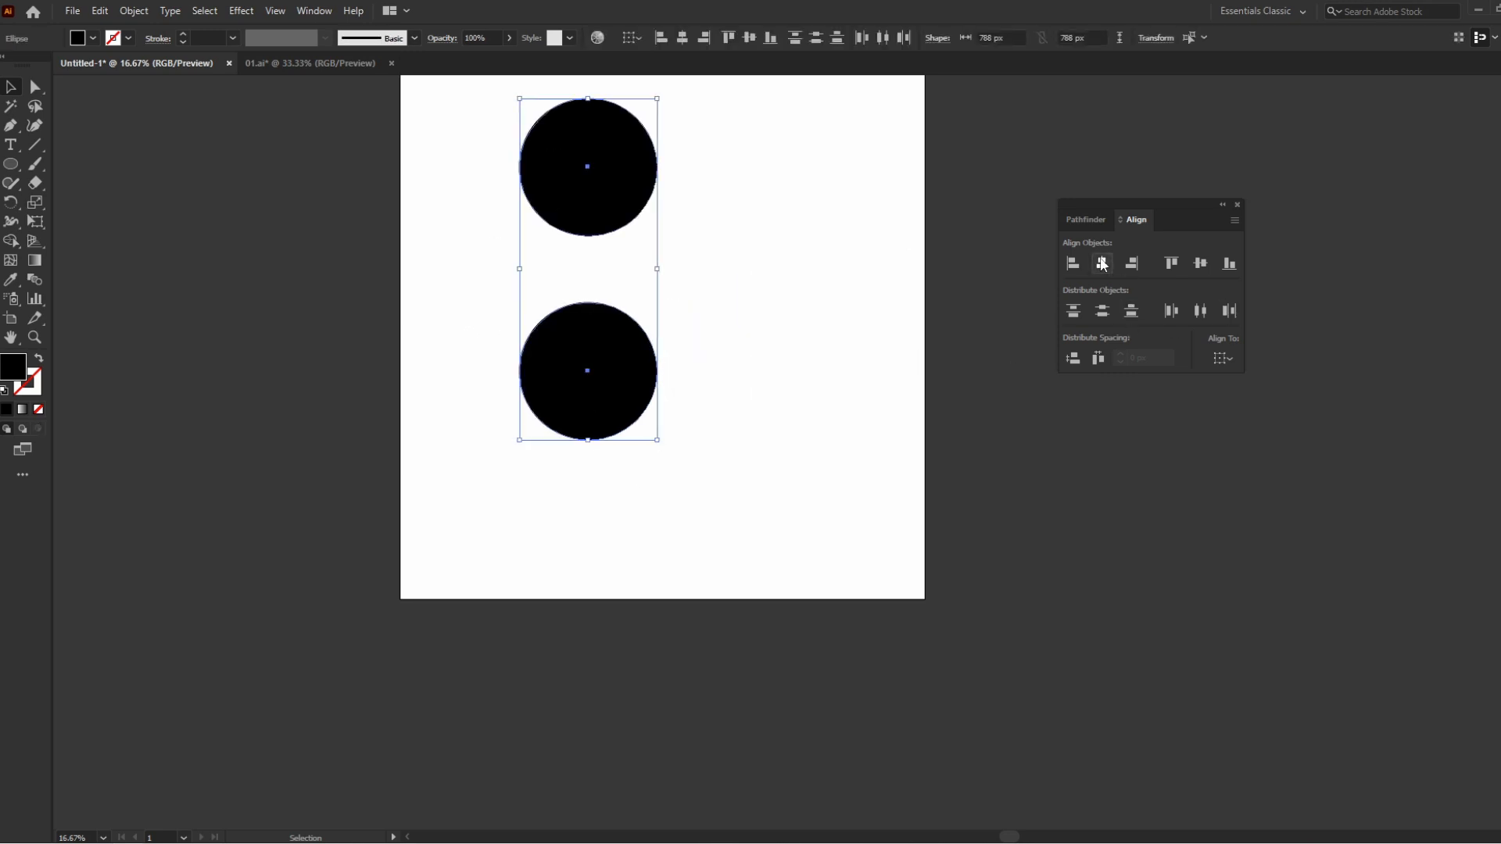
left_click(1200, 264)
key("ctrl+z")
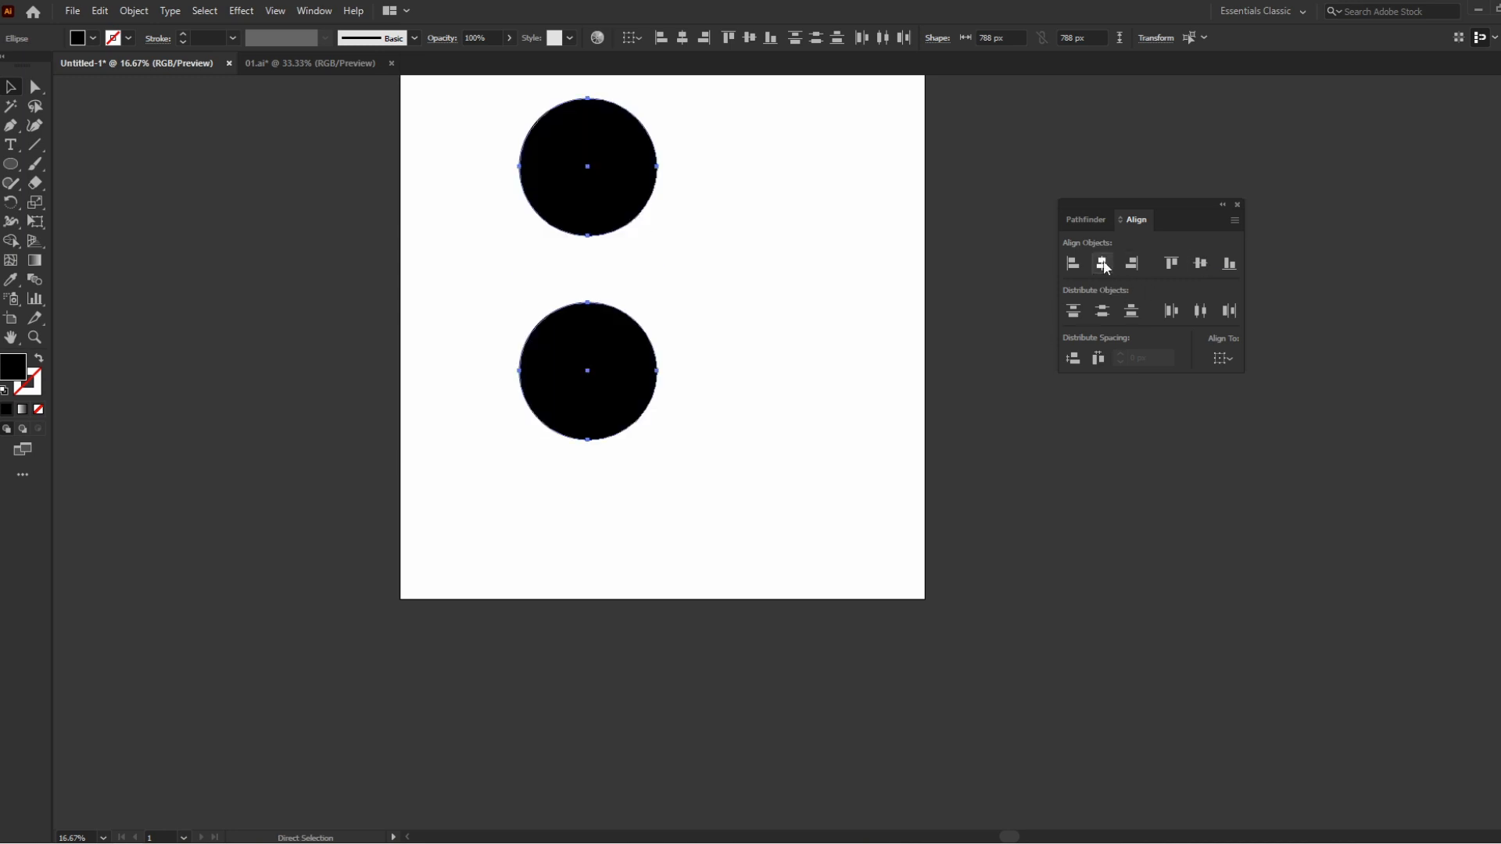
left_click(791, 362)
Group the two stacked circles and centre the group horizontally and vertically on the artboard.
scroll(782, 360, "up", 2)
left_click_drag(380, 169, 768, 504)
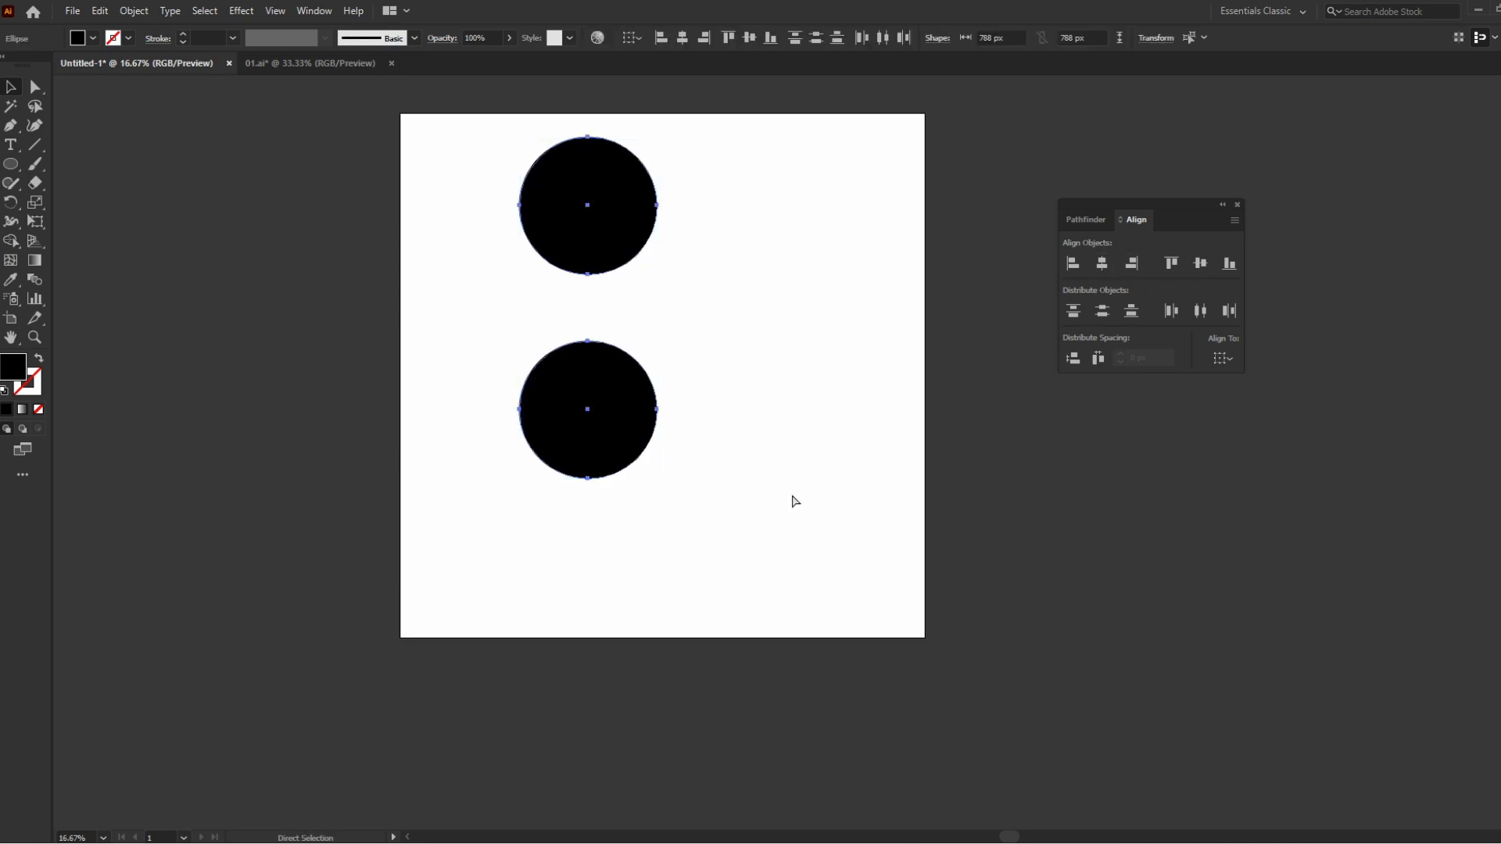
key("ctrl+g")
left_click(679, 38)
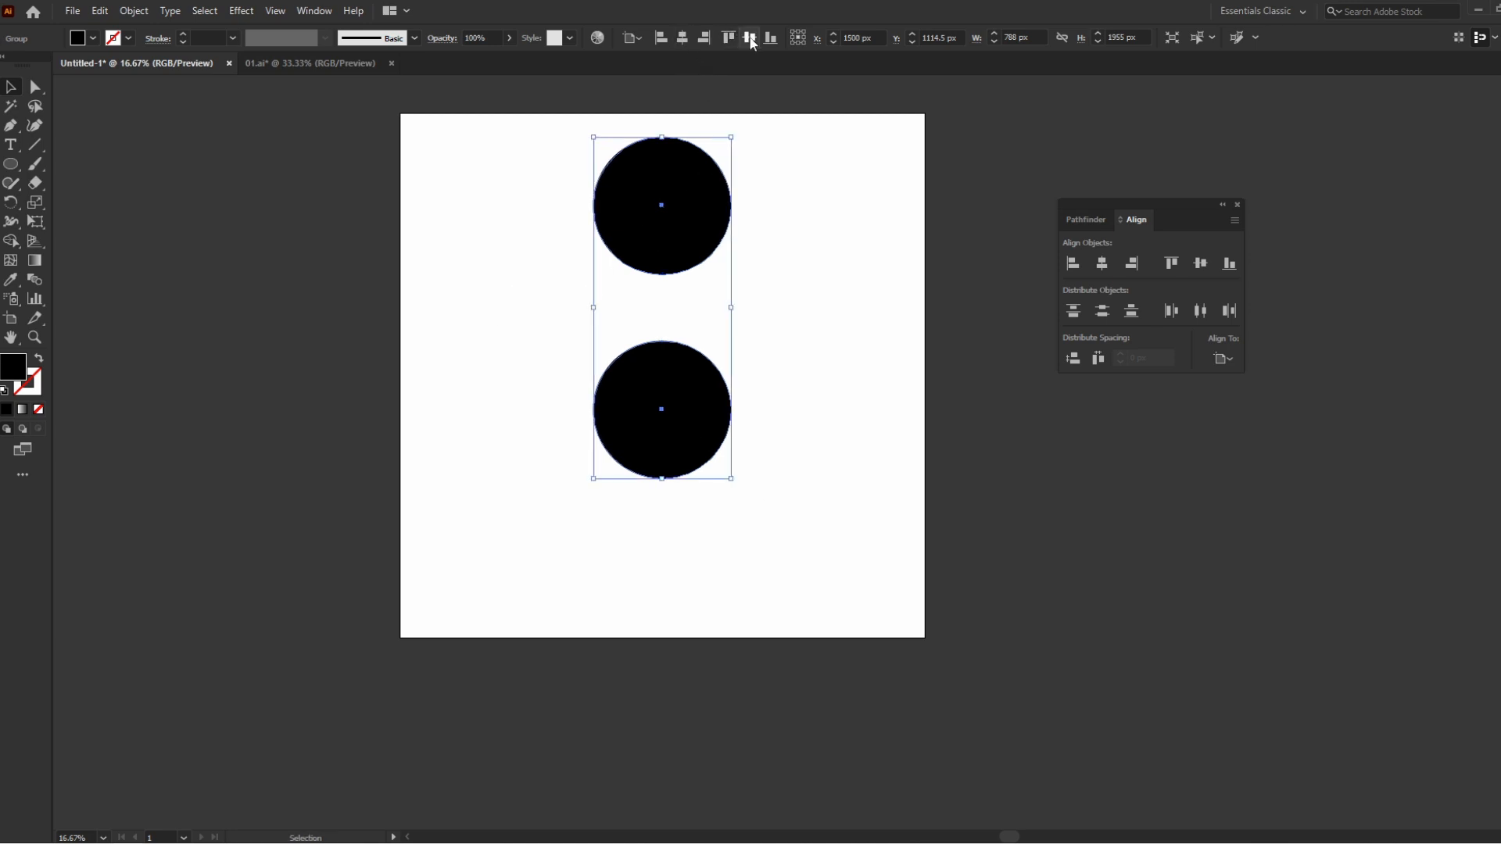
left_click(748, 38)
left_click(846, 420)
Ungroup the two circles and deselect them.
left_click(662, 291)
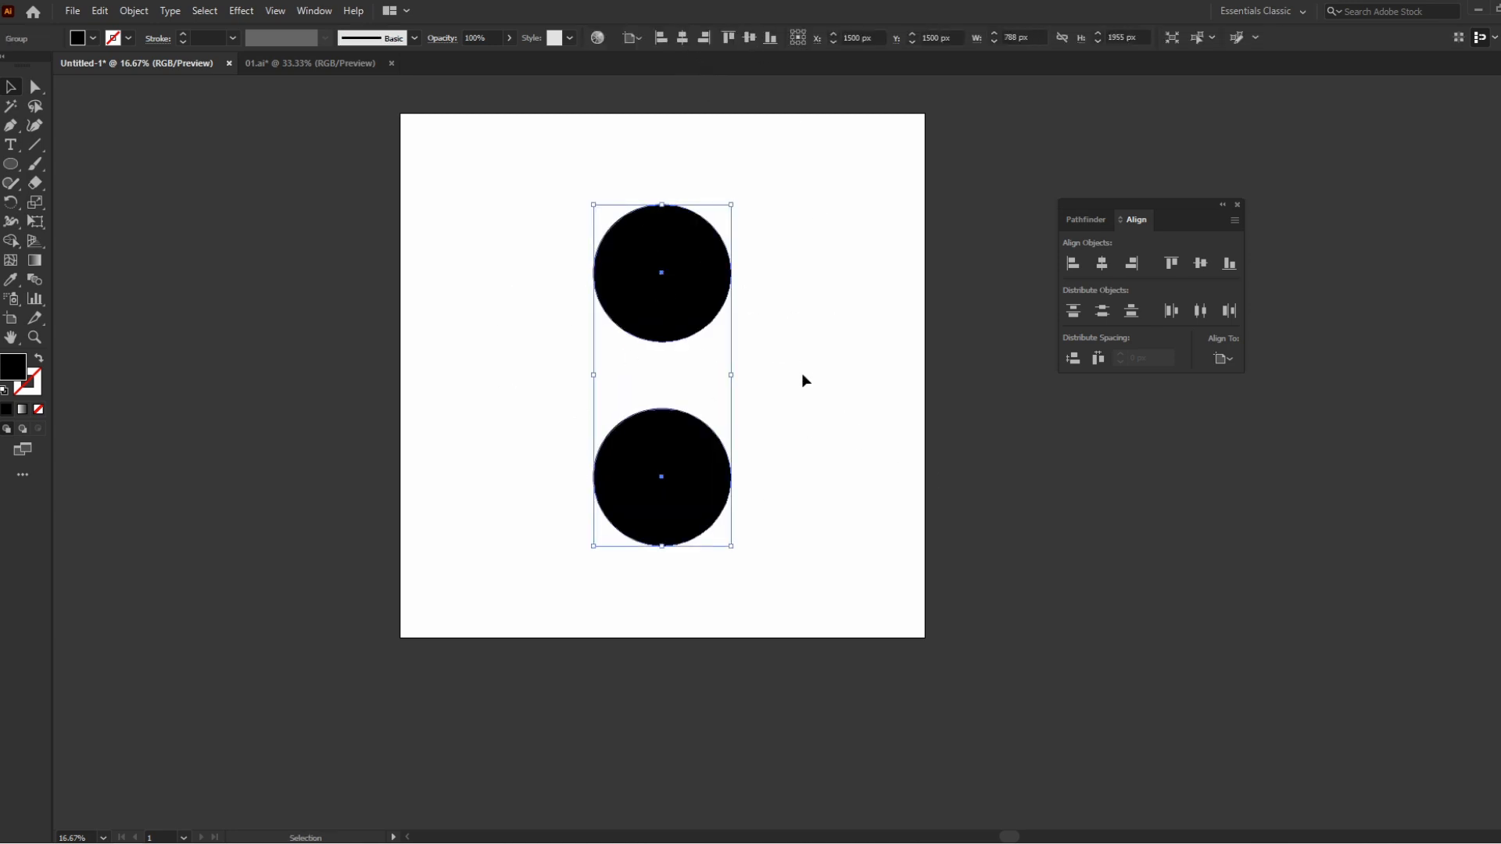
right_click(658, 262)
left_click(727, 392)
left_click(866, 453)
scroll(806, 439, "down", 1)
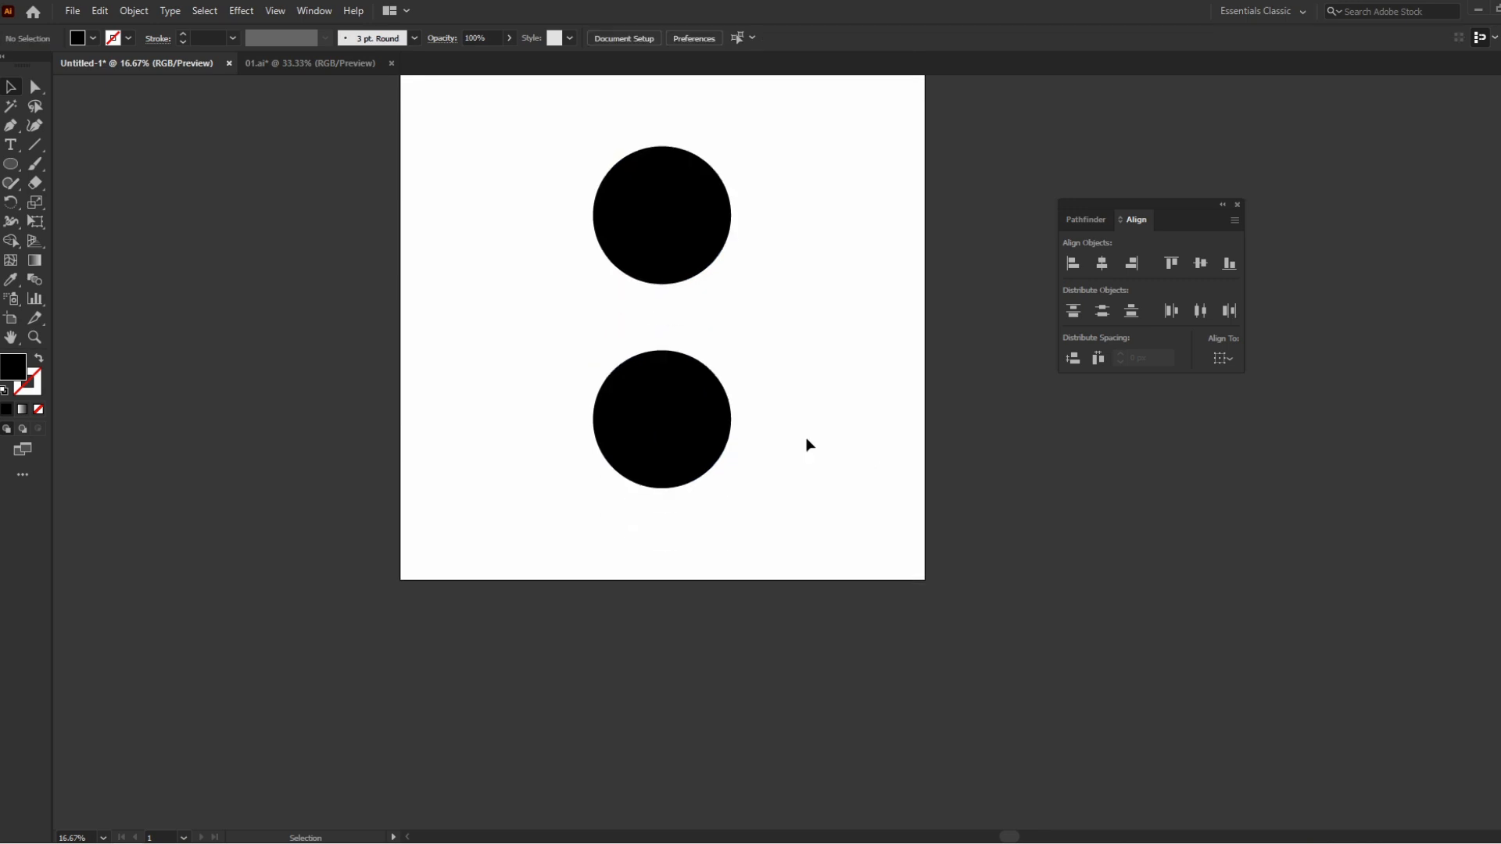
Delete the upper circle and move the remaining circle up to near the middle of the artboard.
left_click(694, 233)
key("Delete")
left_click_drag(662, 433, 651, 324)
scroll(703, 375, "up", 1)
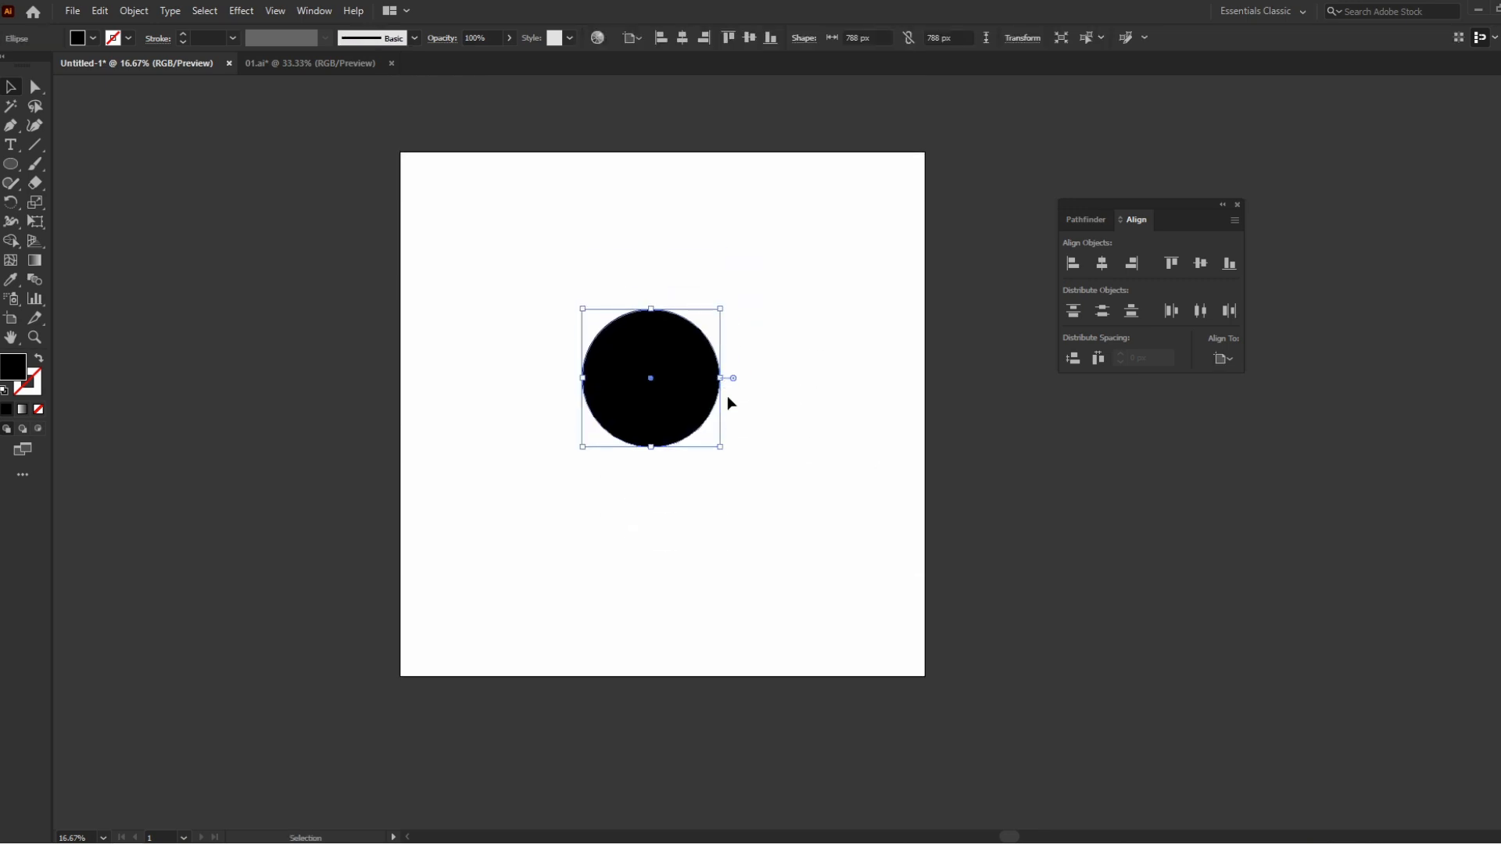
Reselect the black circle and close the Align panel.
key("z")
left_click(753, 341)
left_click(753, 344, "ctrl")
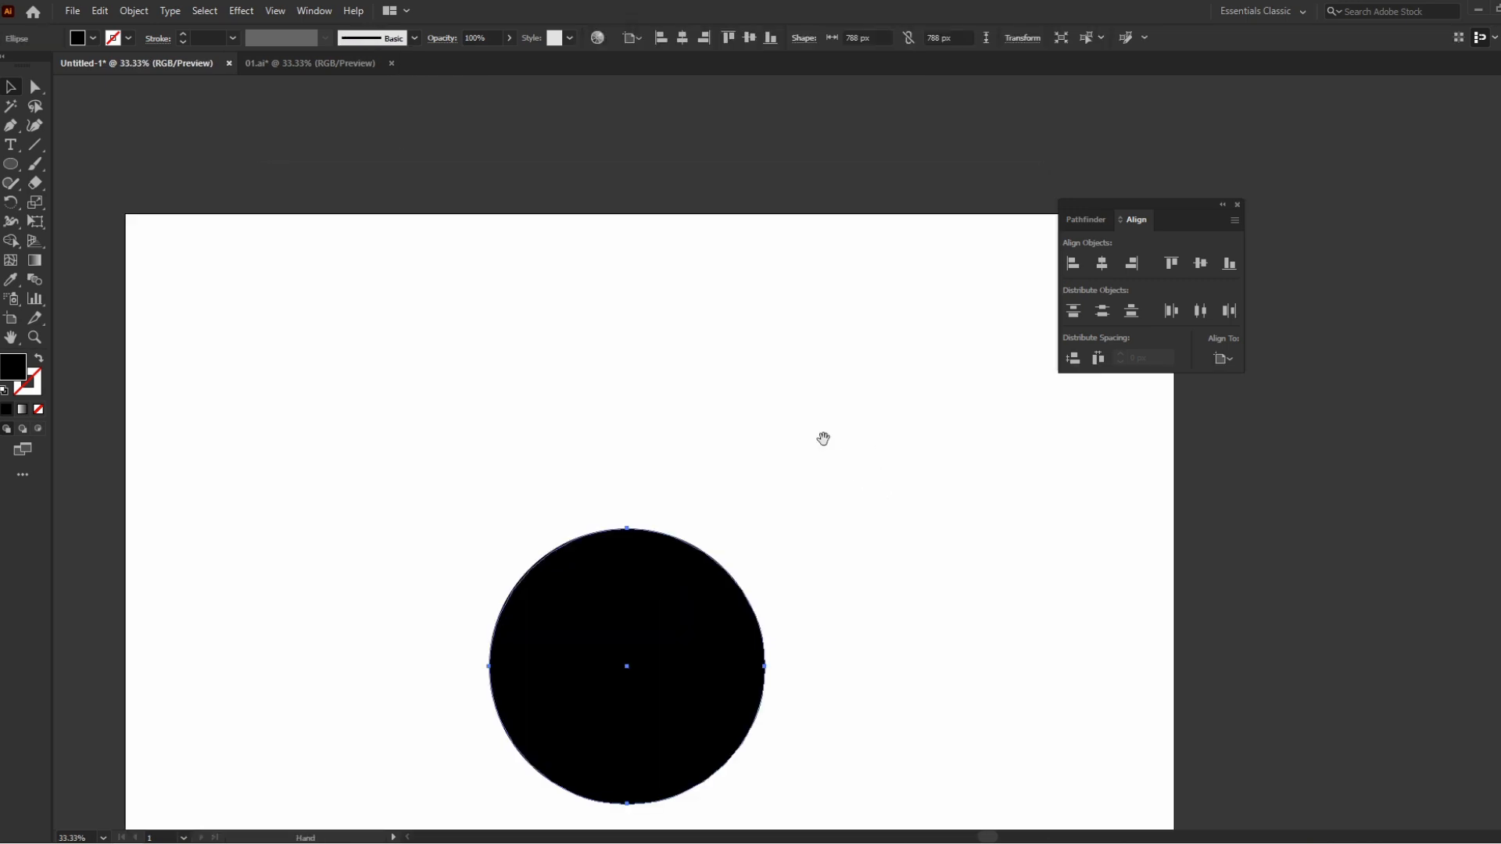
left_click_drag(730, 595, 794, 392)
left_click(754, 406, "ctrl")
left_click(786, 420, "ctrl")
left_click(794, 406, "ctrl+alt")
left_click(720, 382, "ctrl")
left_click_drag(655, 314, 731, 317)
left_click(732, 317, "ctrl+alt")
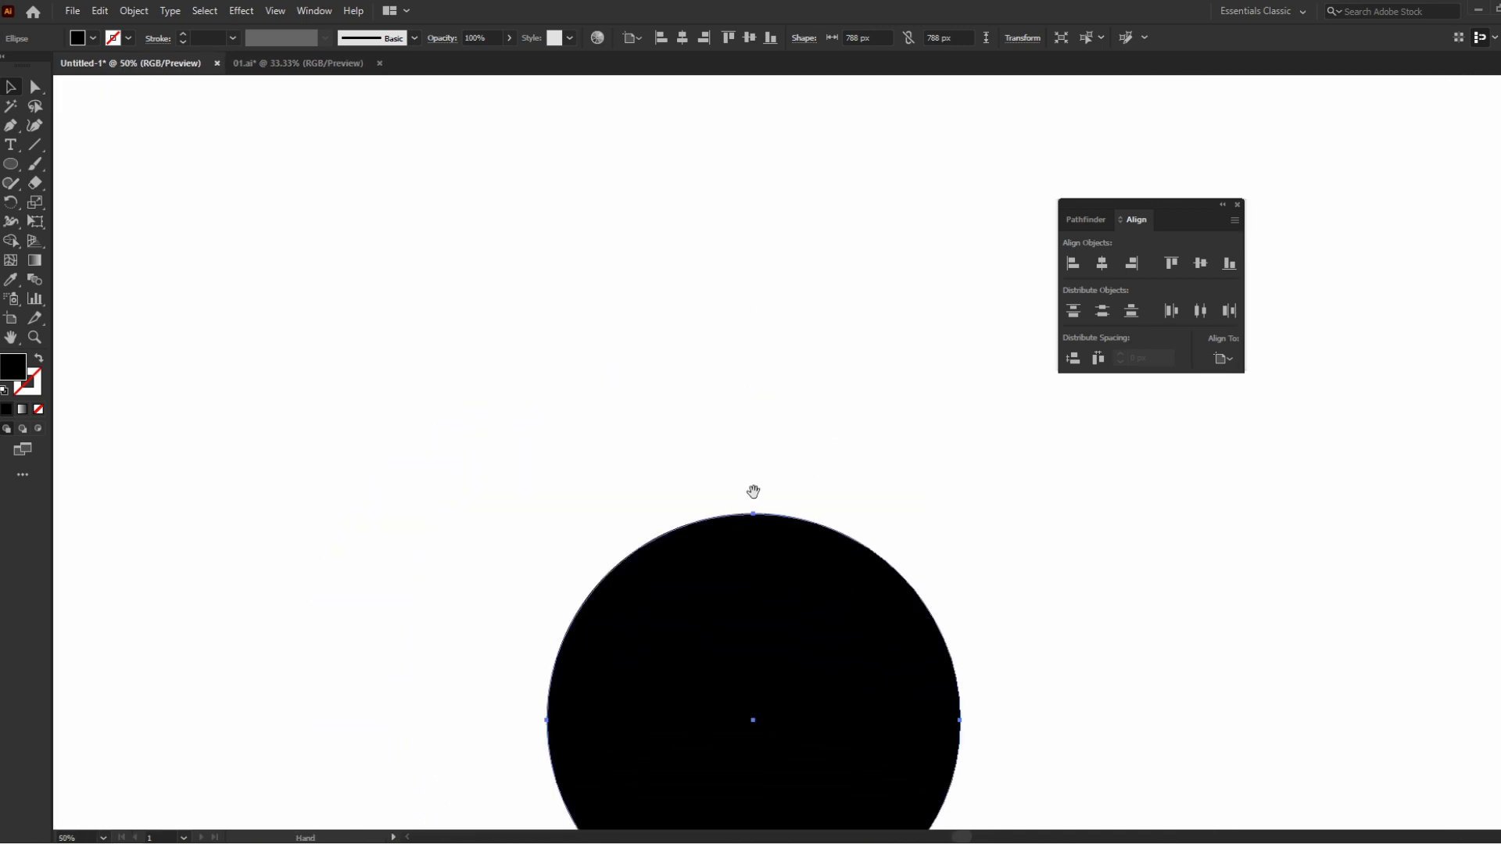
left_click_drag(754, 492, 734, 218)
left_click_drag(733, 338, 661, 283)
scroll(766, 369, "up", 1)
scroll(821, 415, "down", 3)
scroll(899, 446, "down", 1)
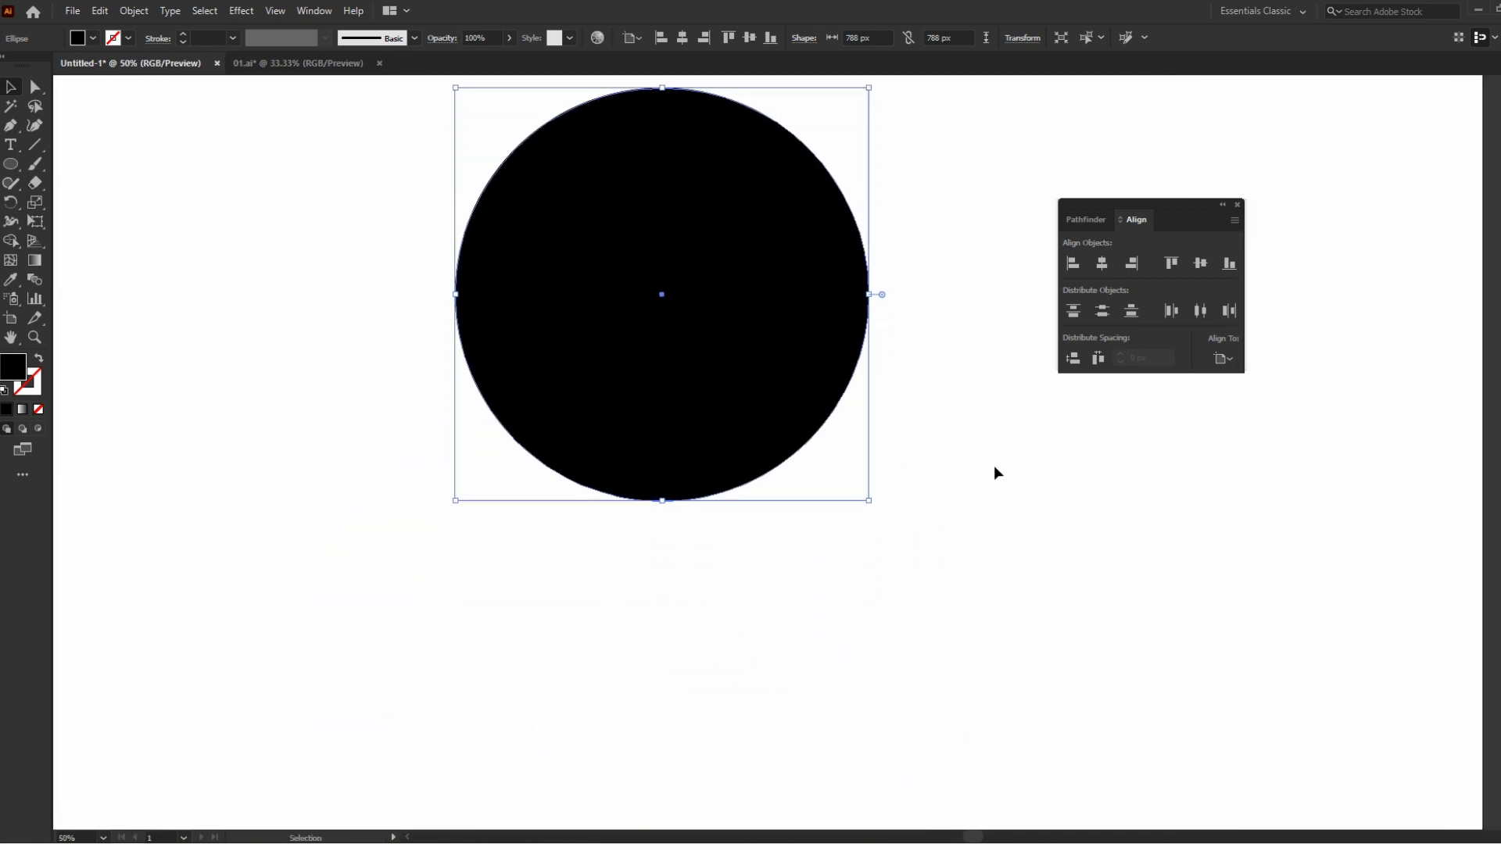
left_click(995, 469)
scroll(860, 391, "up", 1)
left_click(731, 321)
left_click(1238, 206)
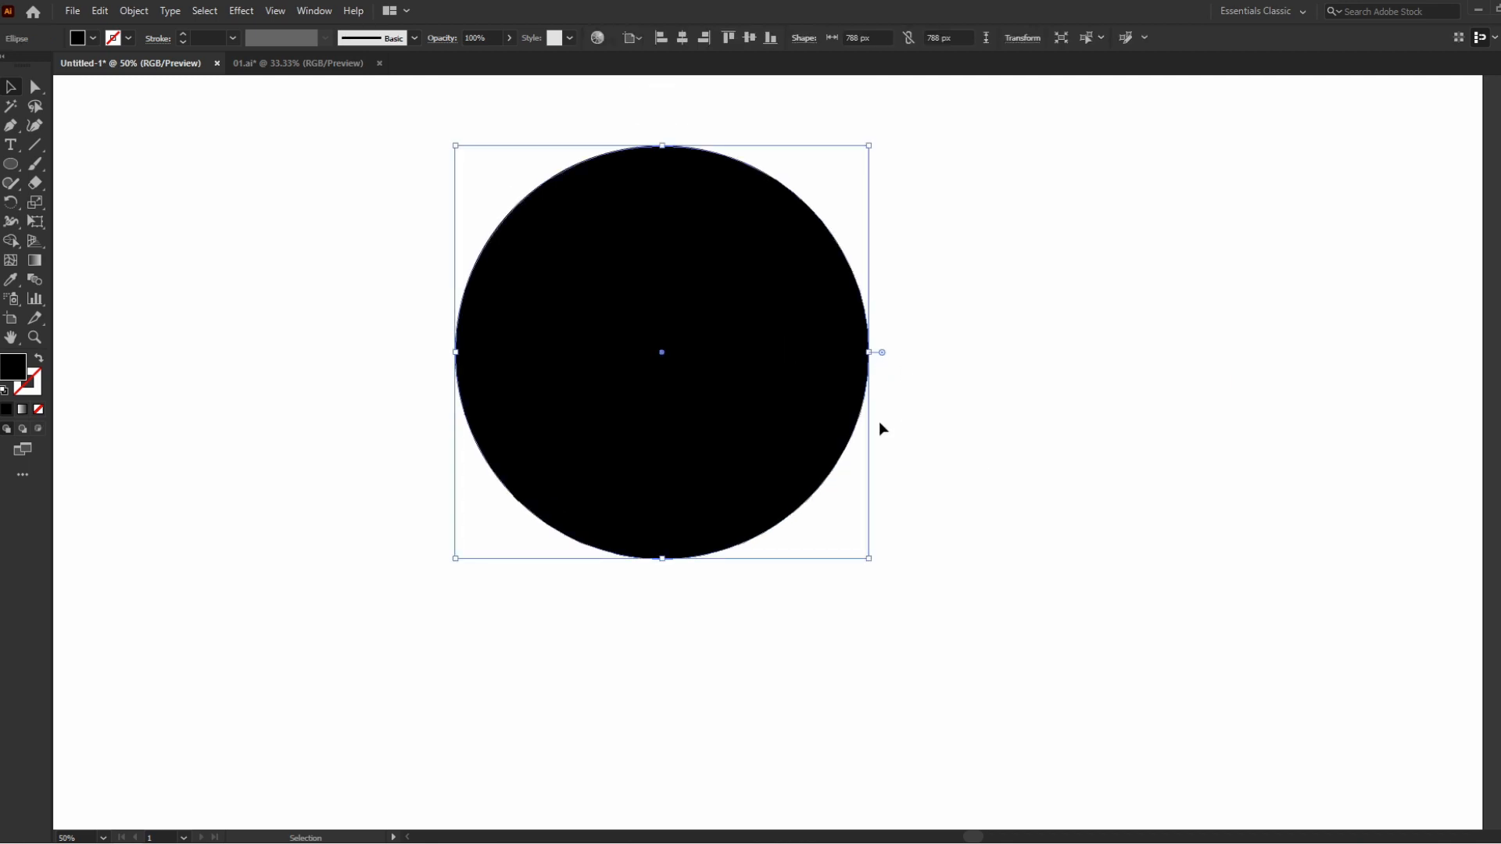
scroll(882, 429, "up", 1)
left_click_drag(770, 337, 907, 343)
left_click_drag(821, 364, 721, 387)
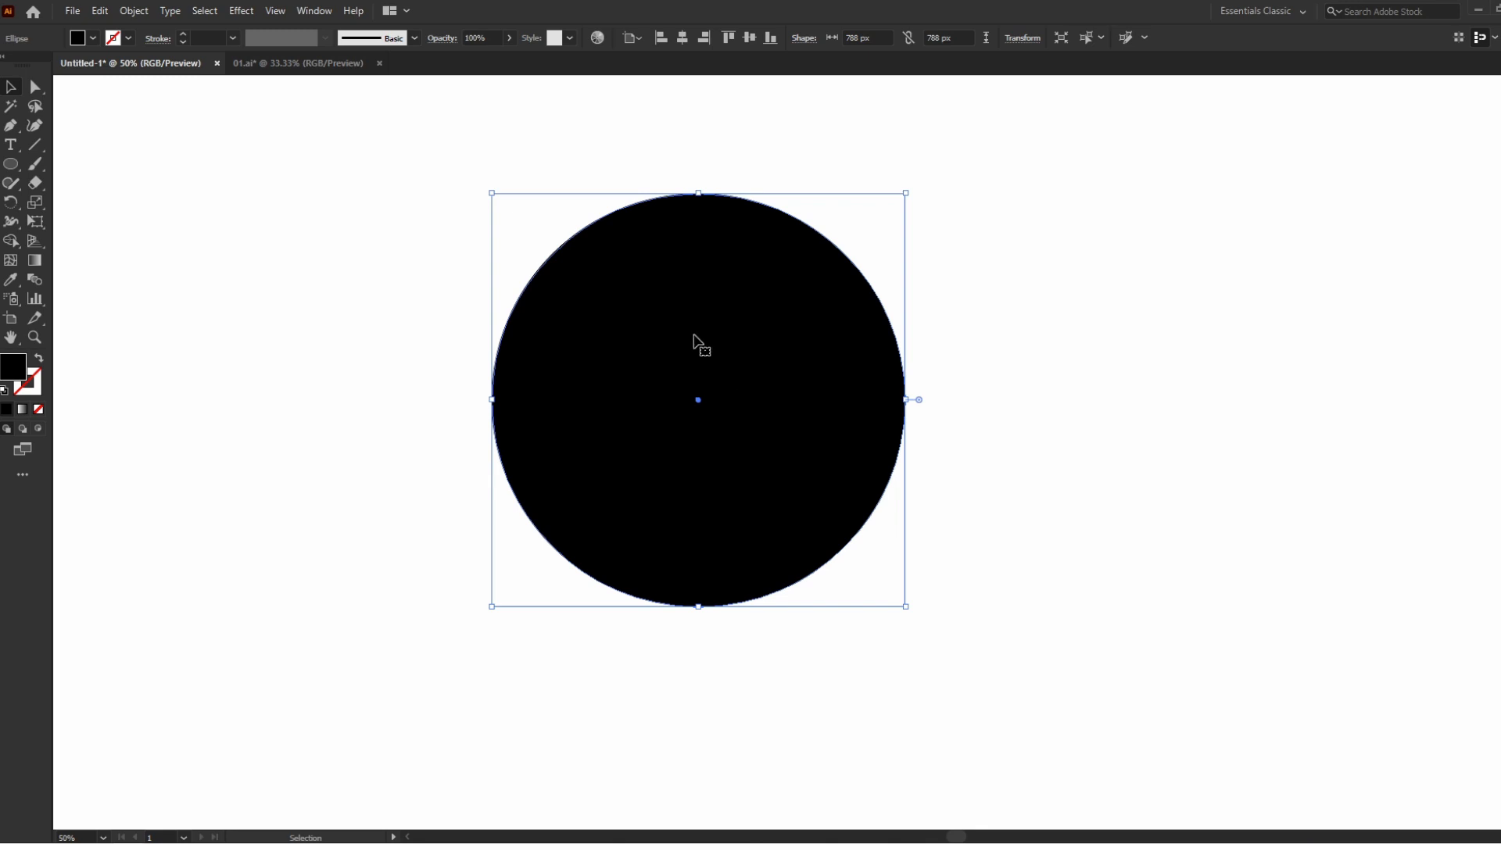
left_click(11, 133)
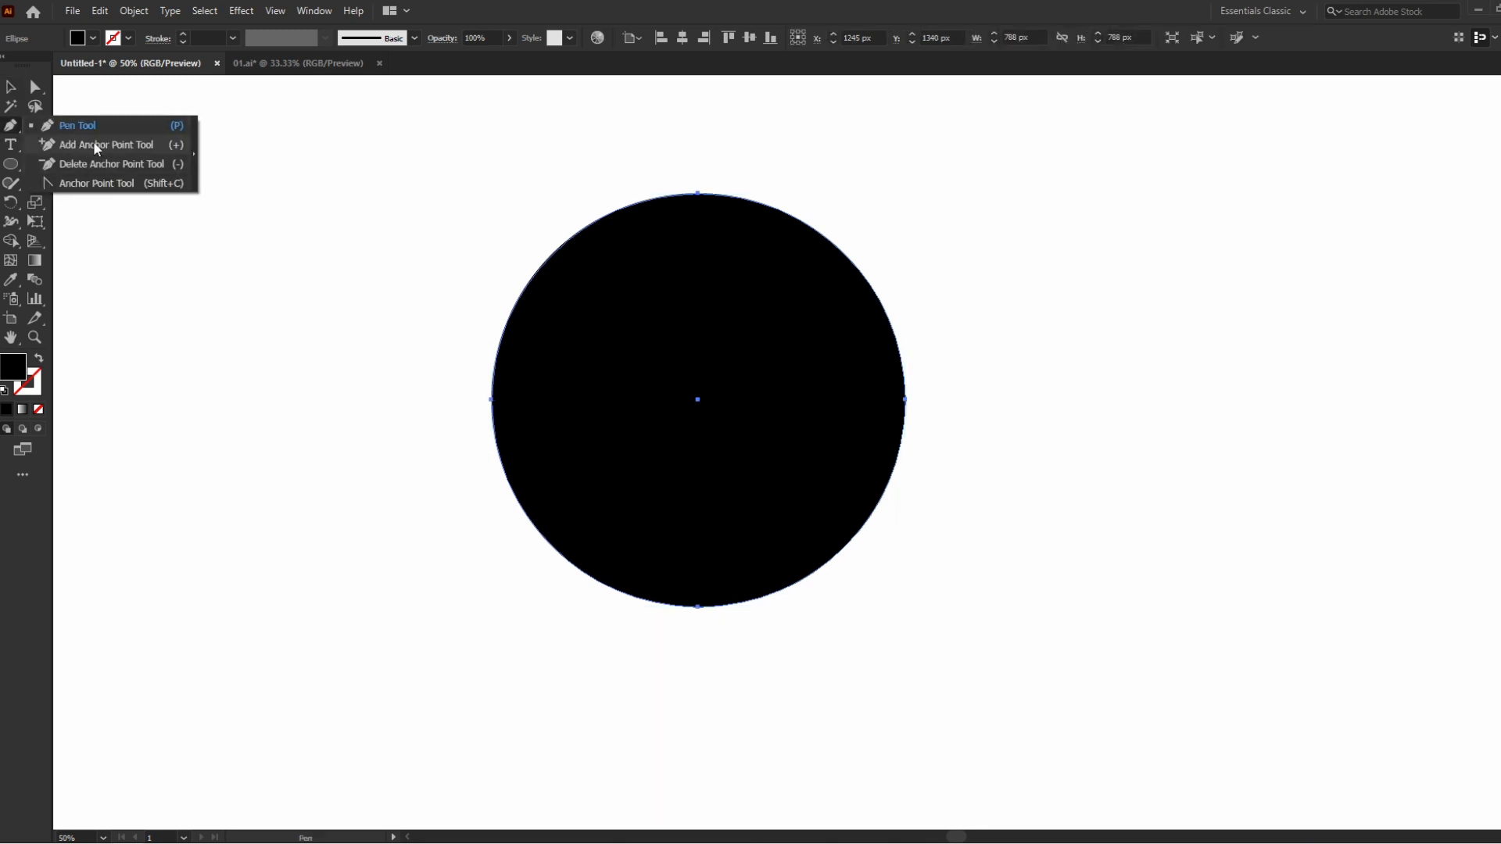
key("v")
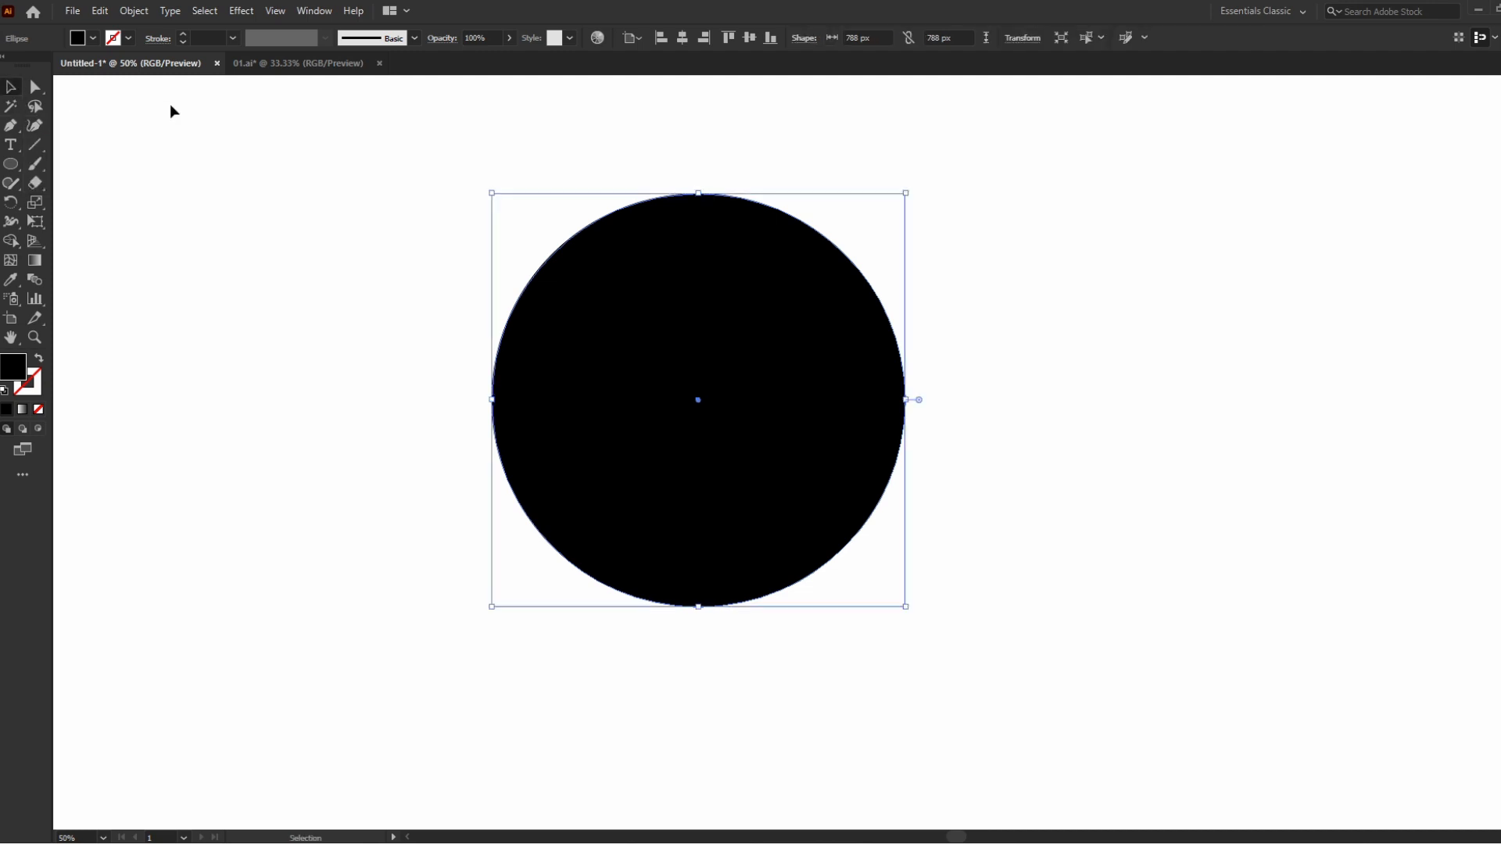
left_click(449, 341)
left_click(492, 397)
Apply the Add Anchor Points command twice to the circle's path.
left_click(32, 90)
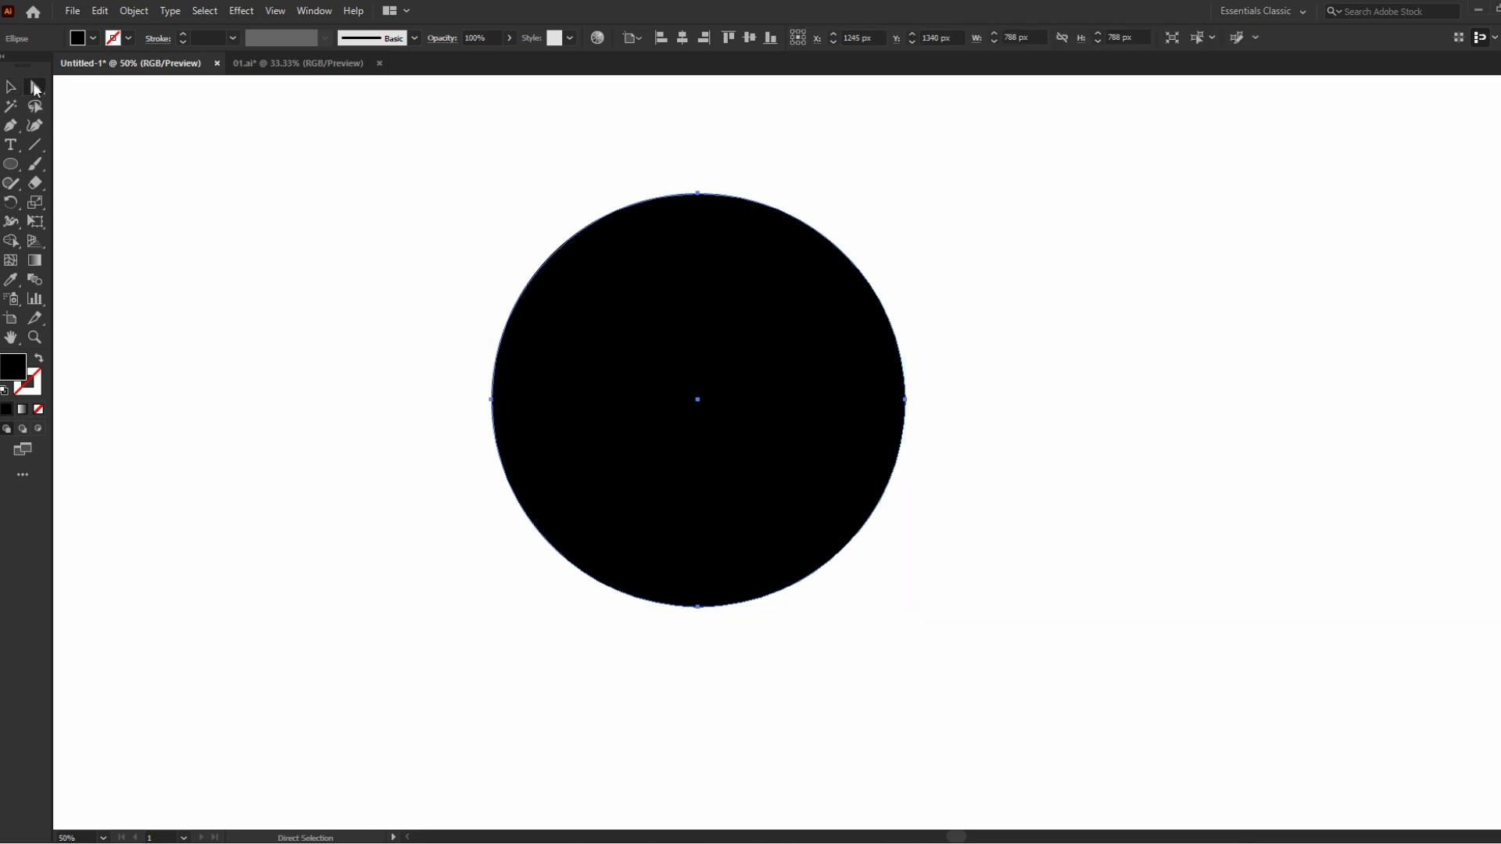
left_click(134, 11)
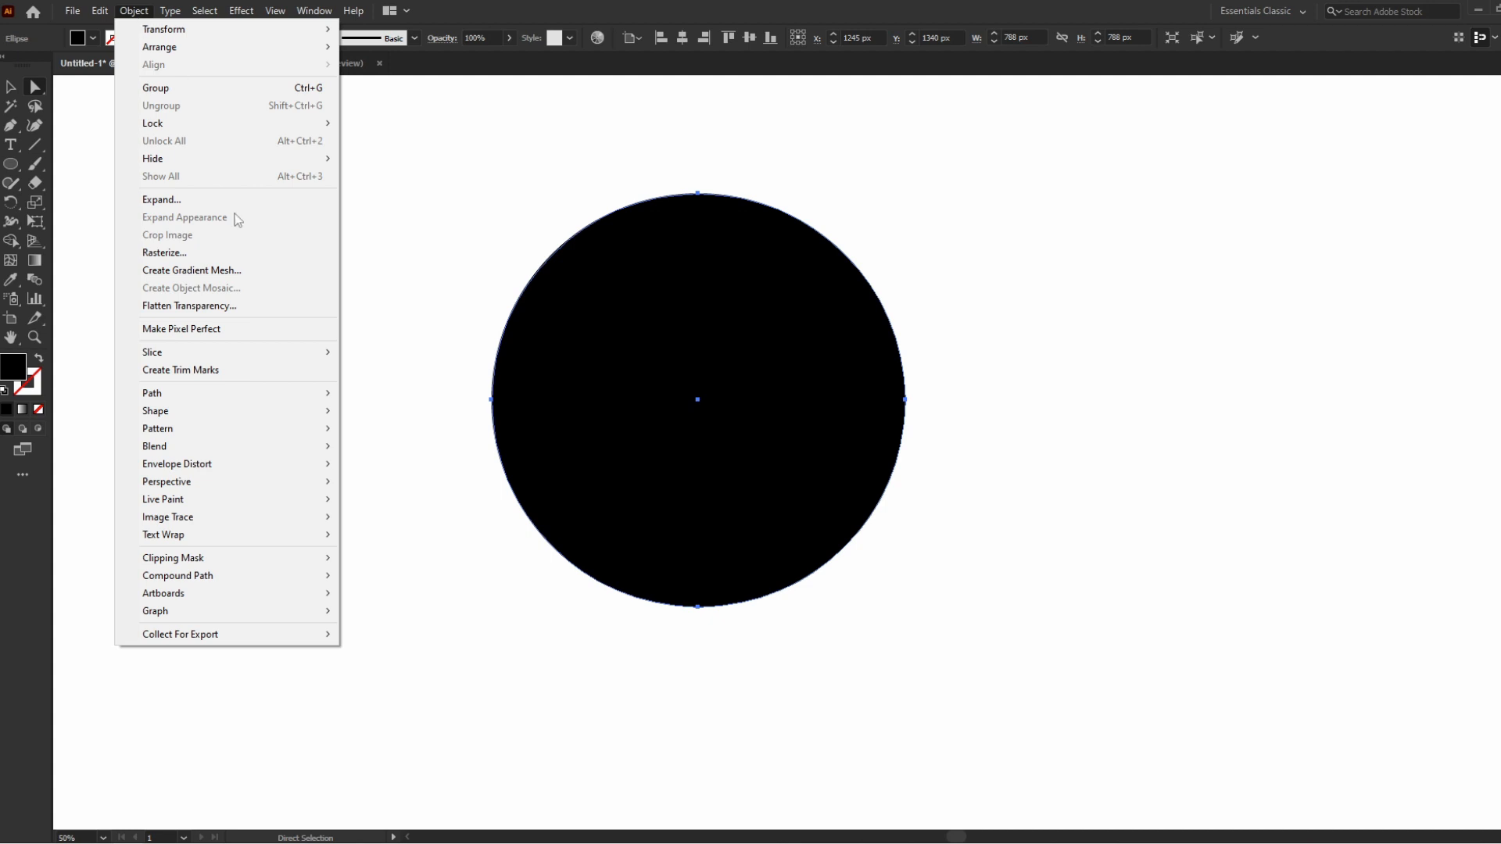
mouse_move(258, 402)
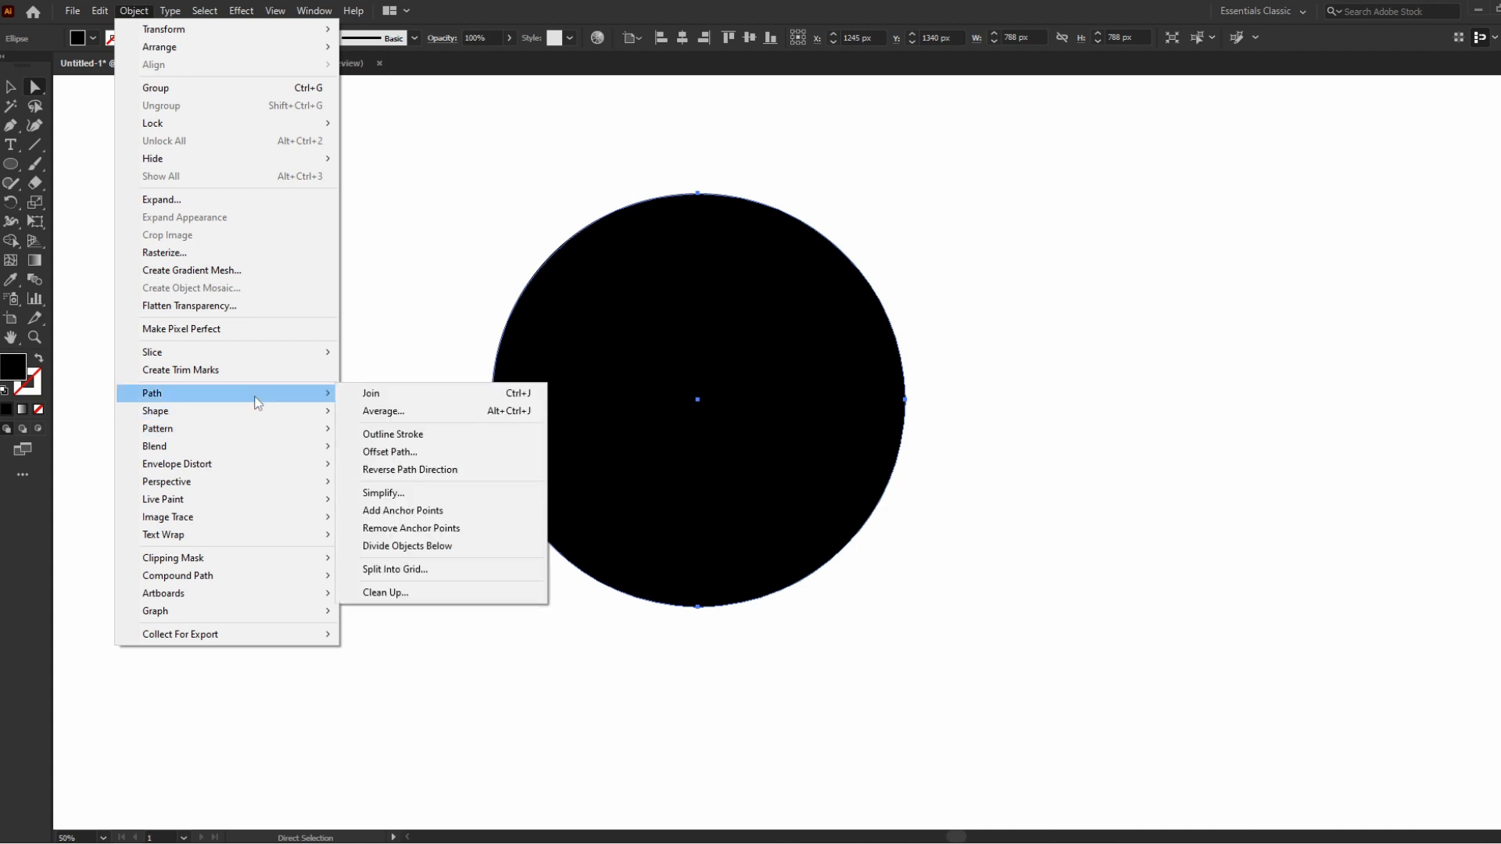
left_click(490, 513)
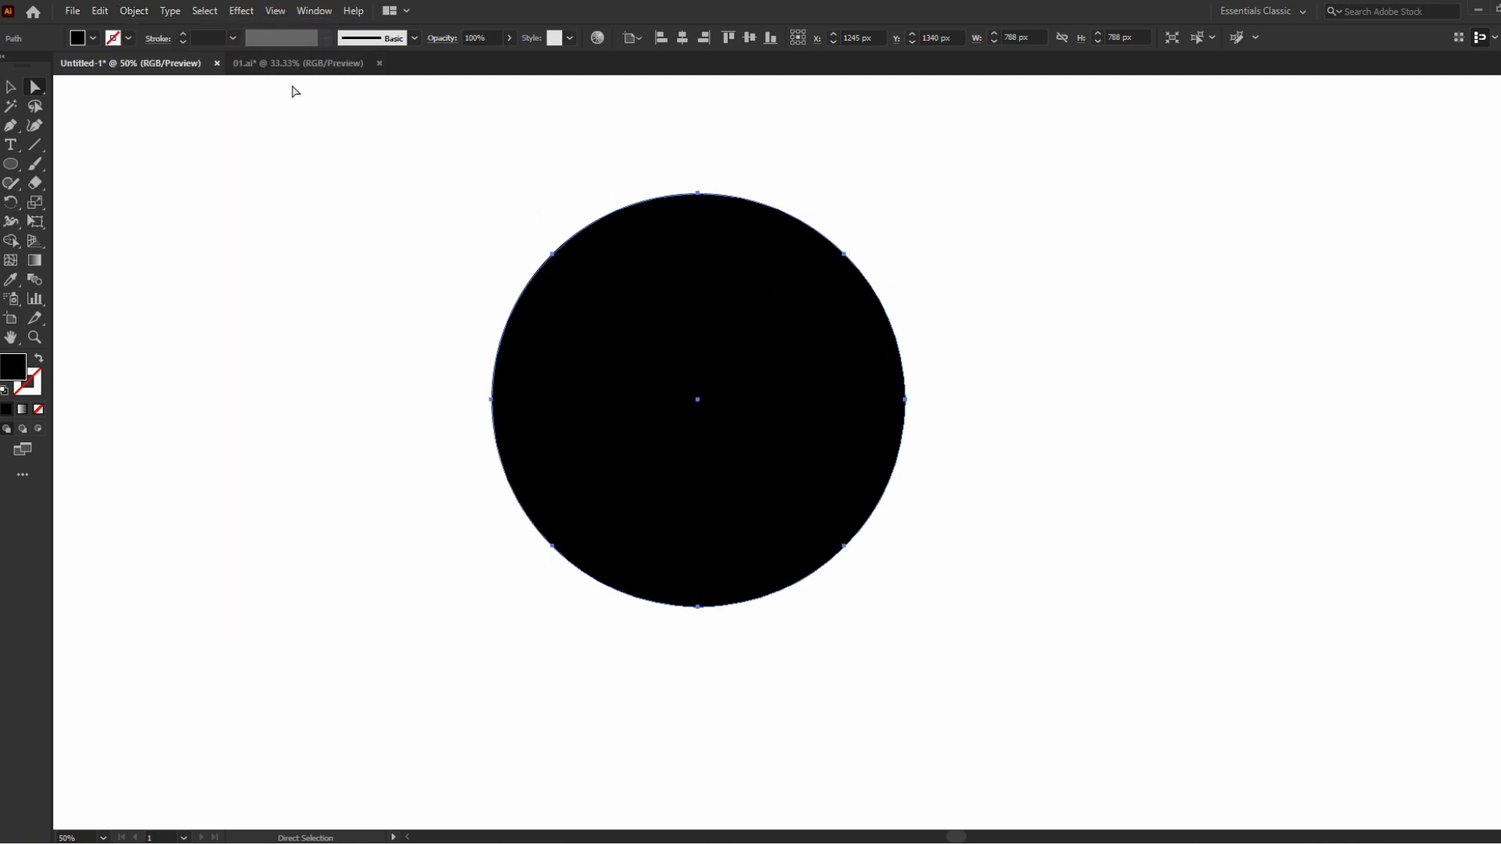
left_click(134, 11)
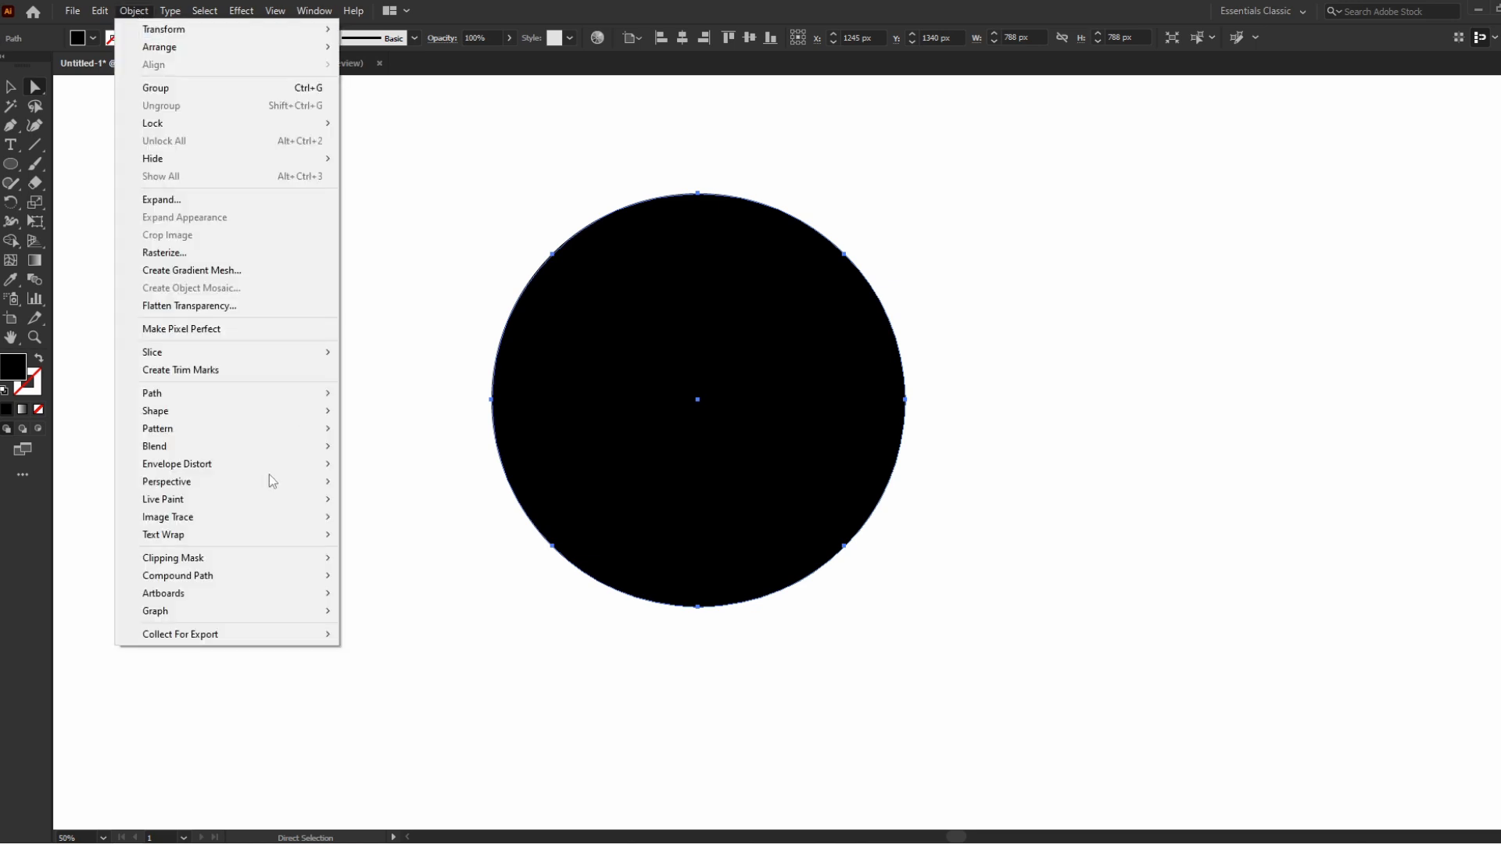
mouse_move(214, 400)
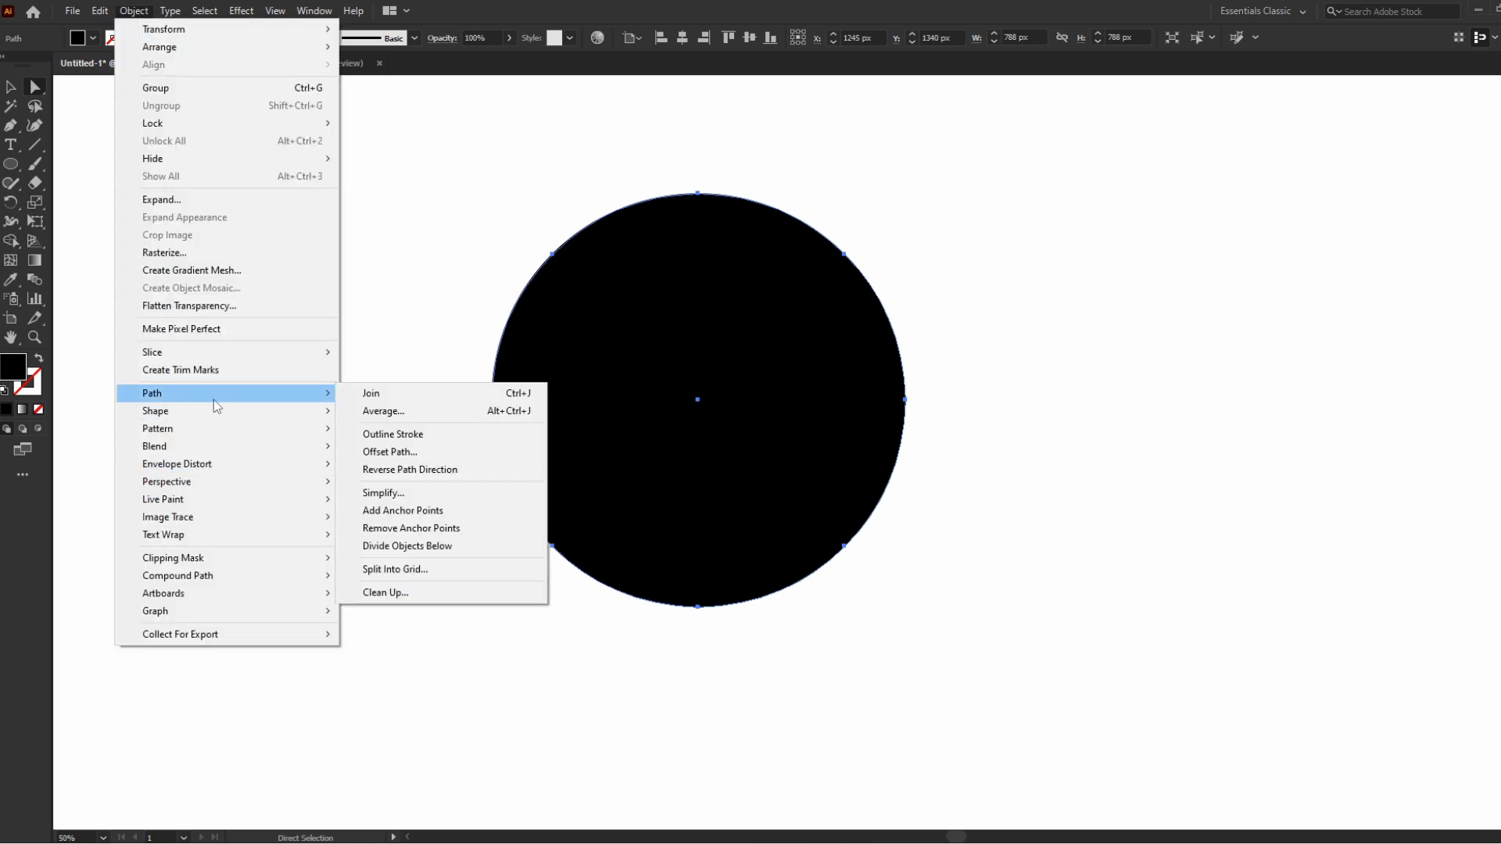
left_click(459, 516)
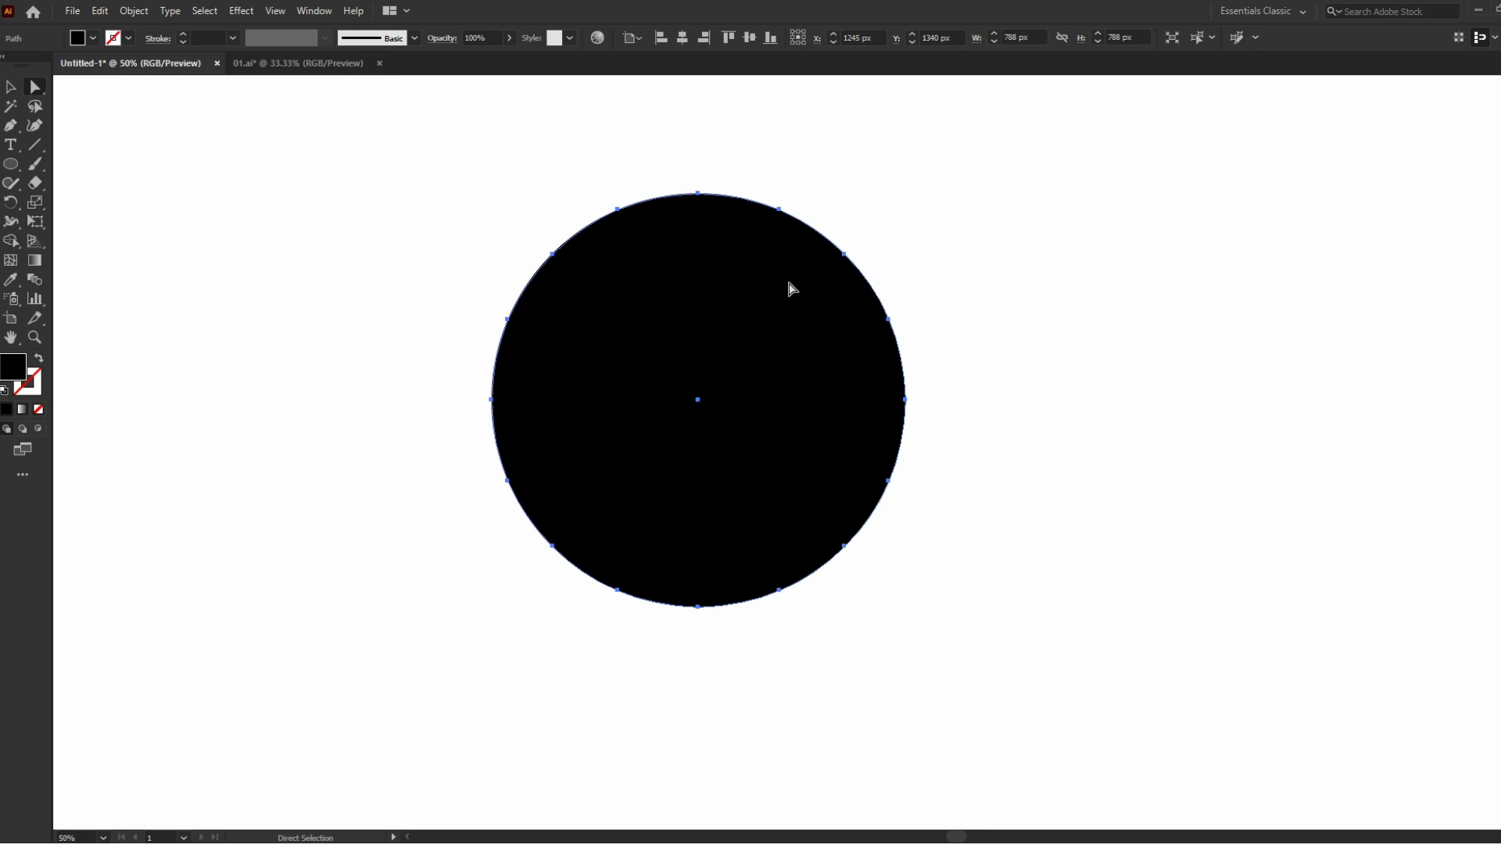
Apply the Pucker & Bloat effect at -160% to the circle to form a starburst with preview on.
scroll(915, 397, "up", 1)
scroll(798, 415, "down", 1)
scroll(966, 419, "up", 2)
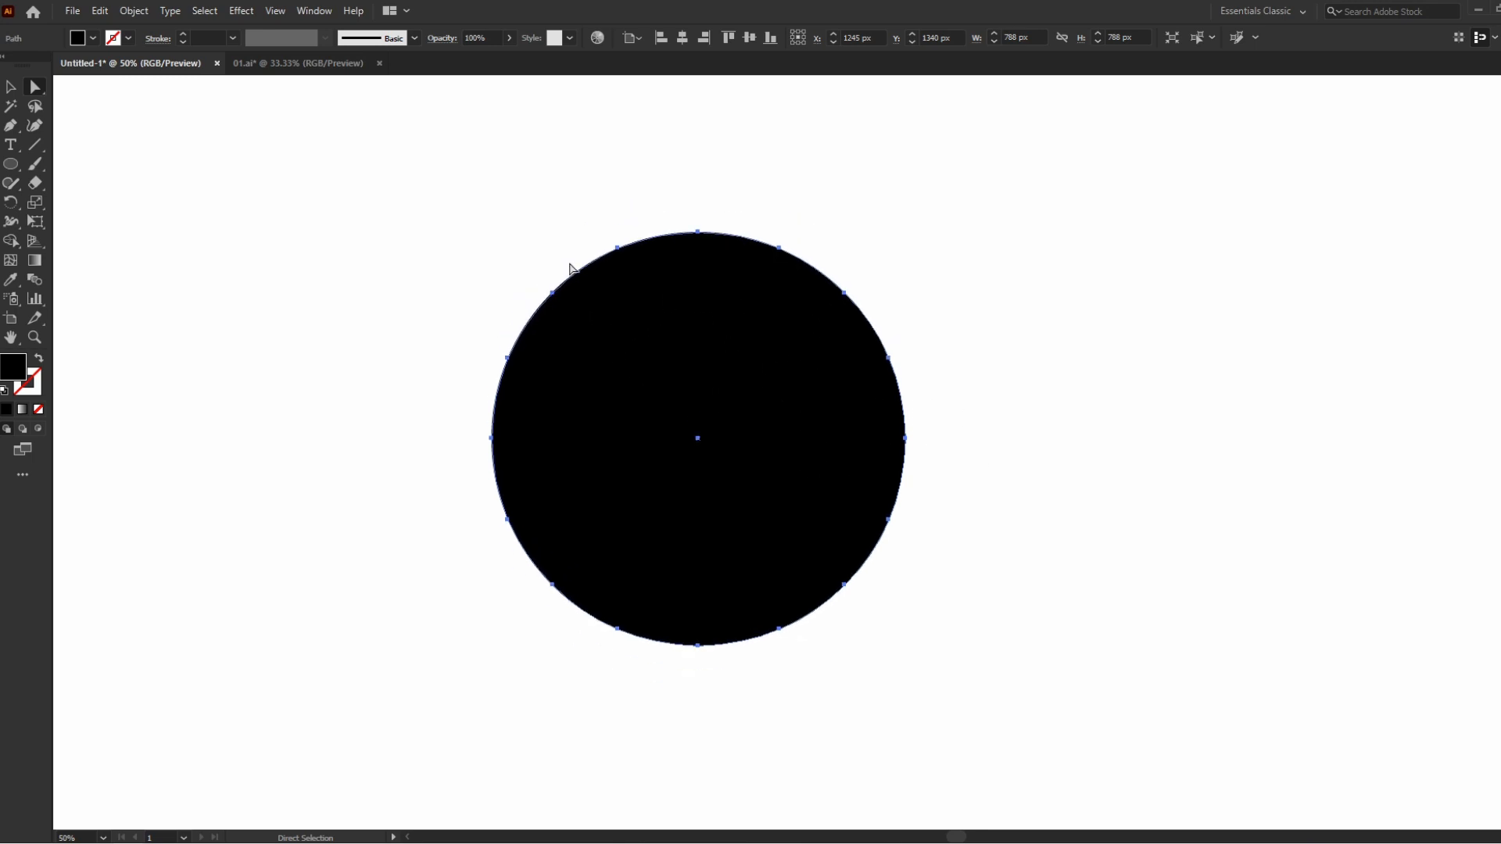
left_click(241, 11)
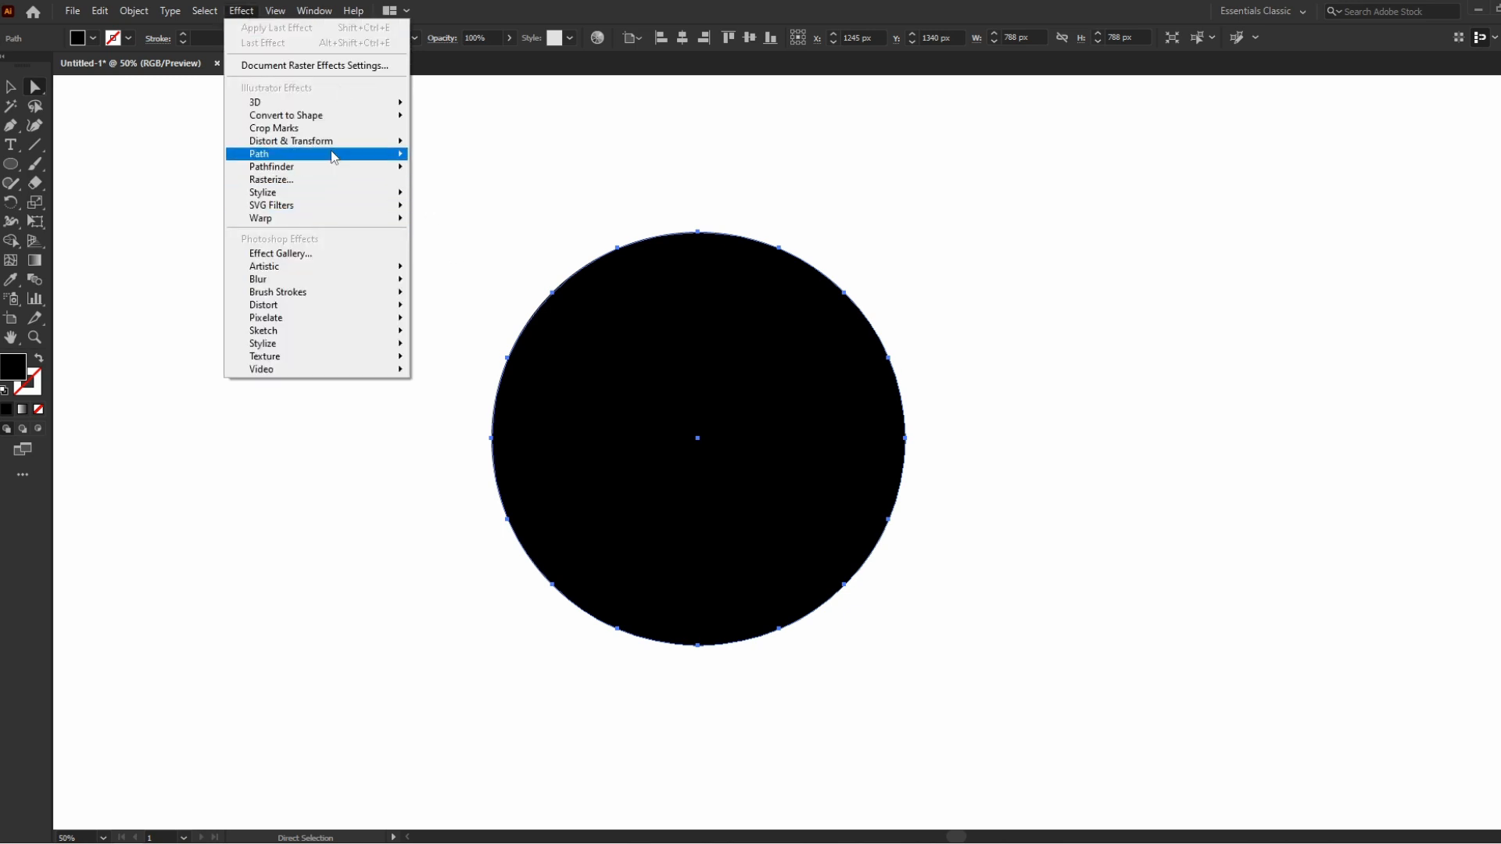
mouse_move(331, 147)
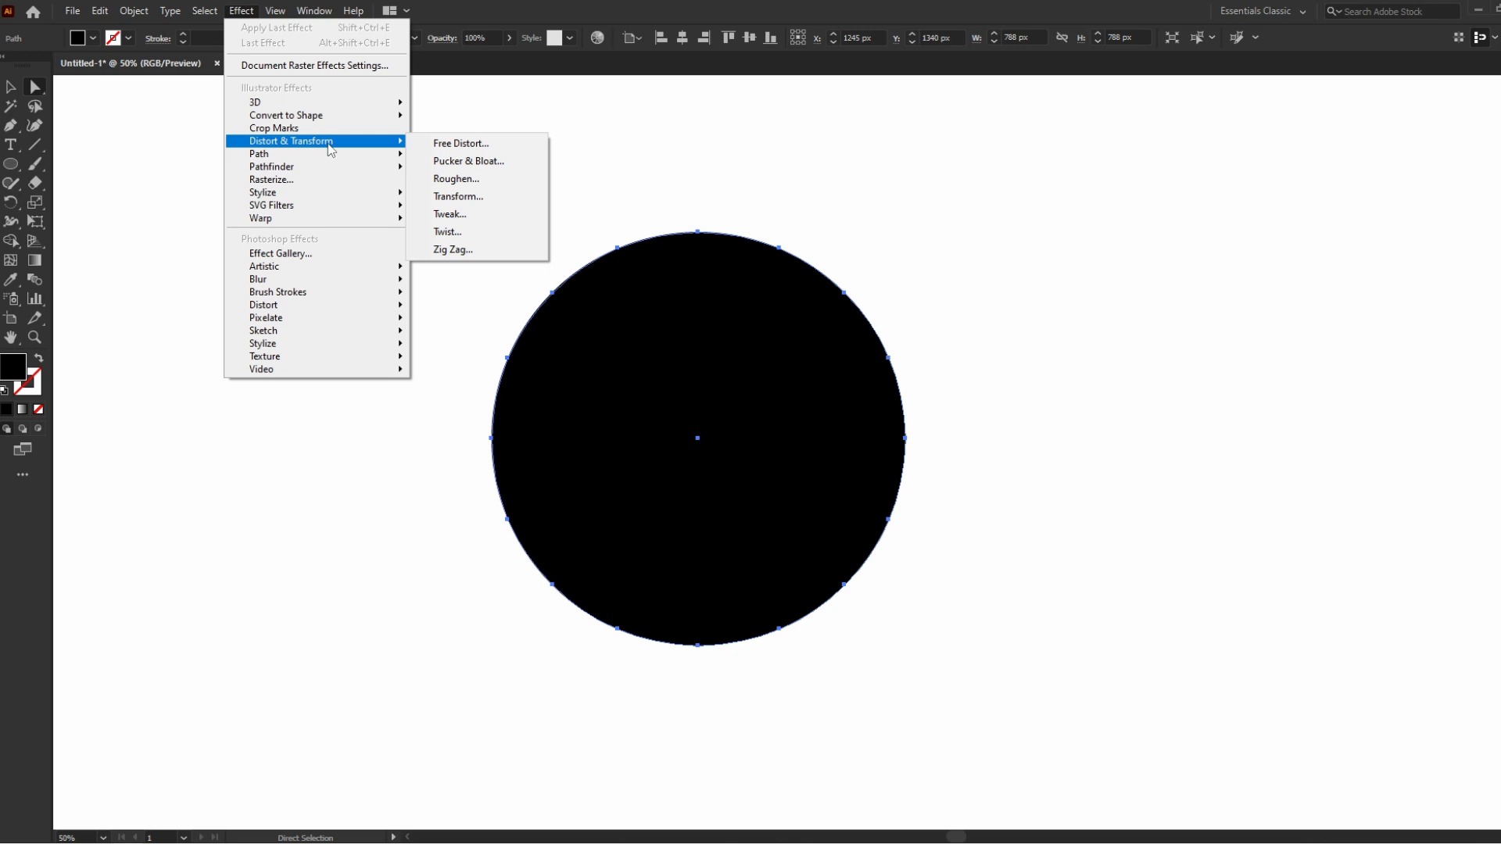
left_click(456, 166)
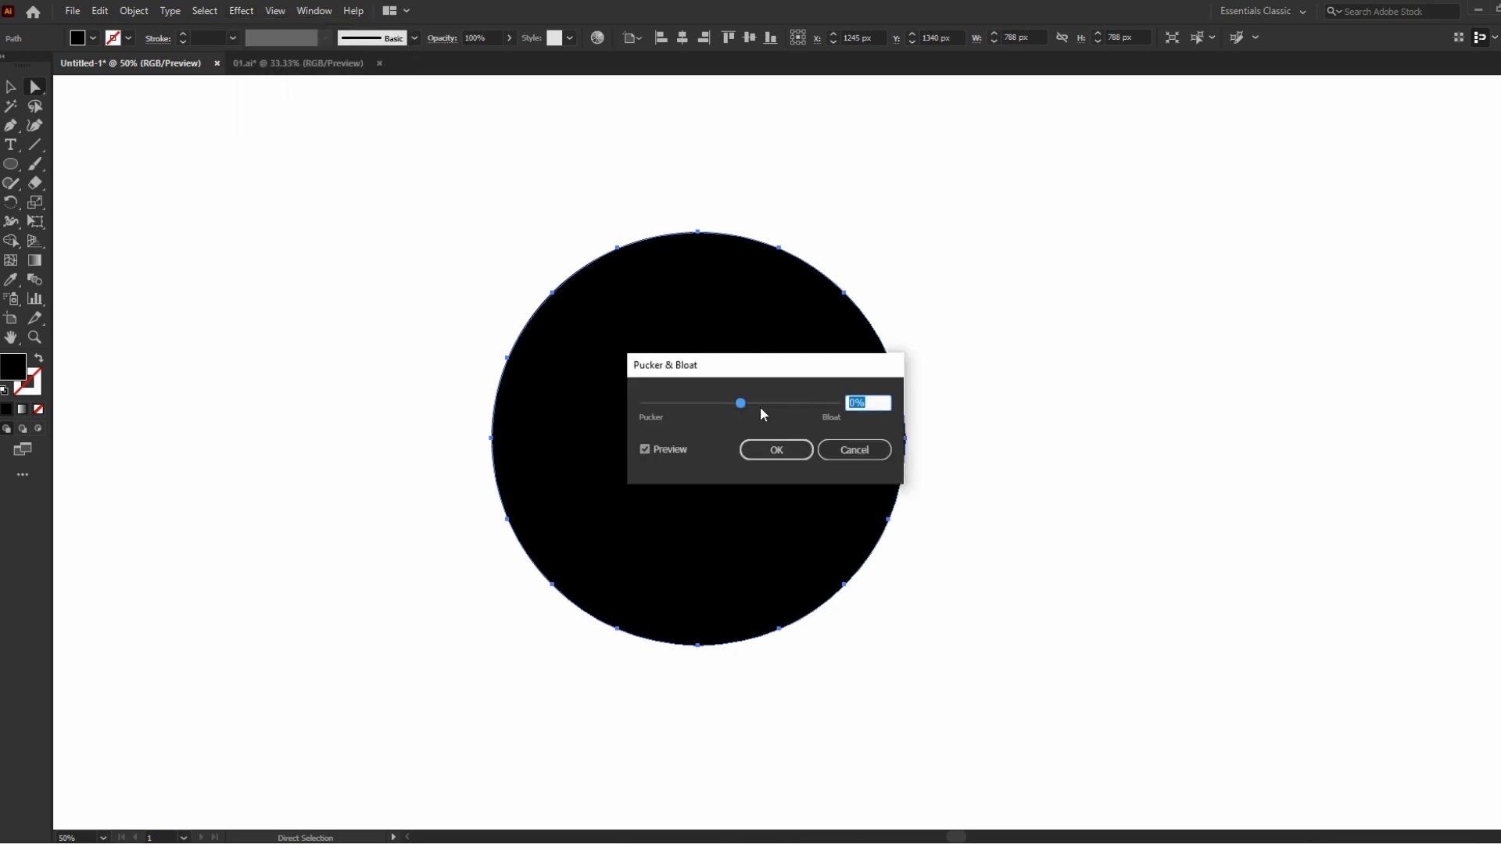
left_click_drag(754, 367, 975, 316)
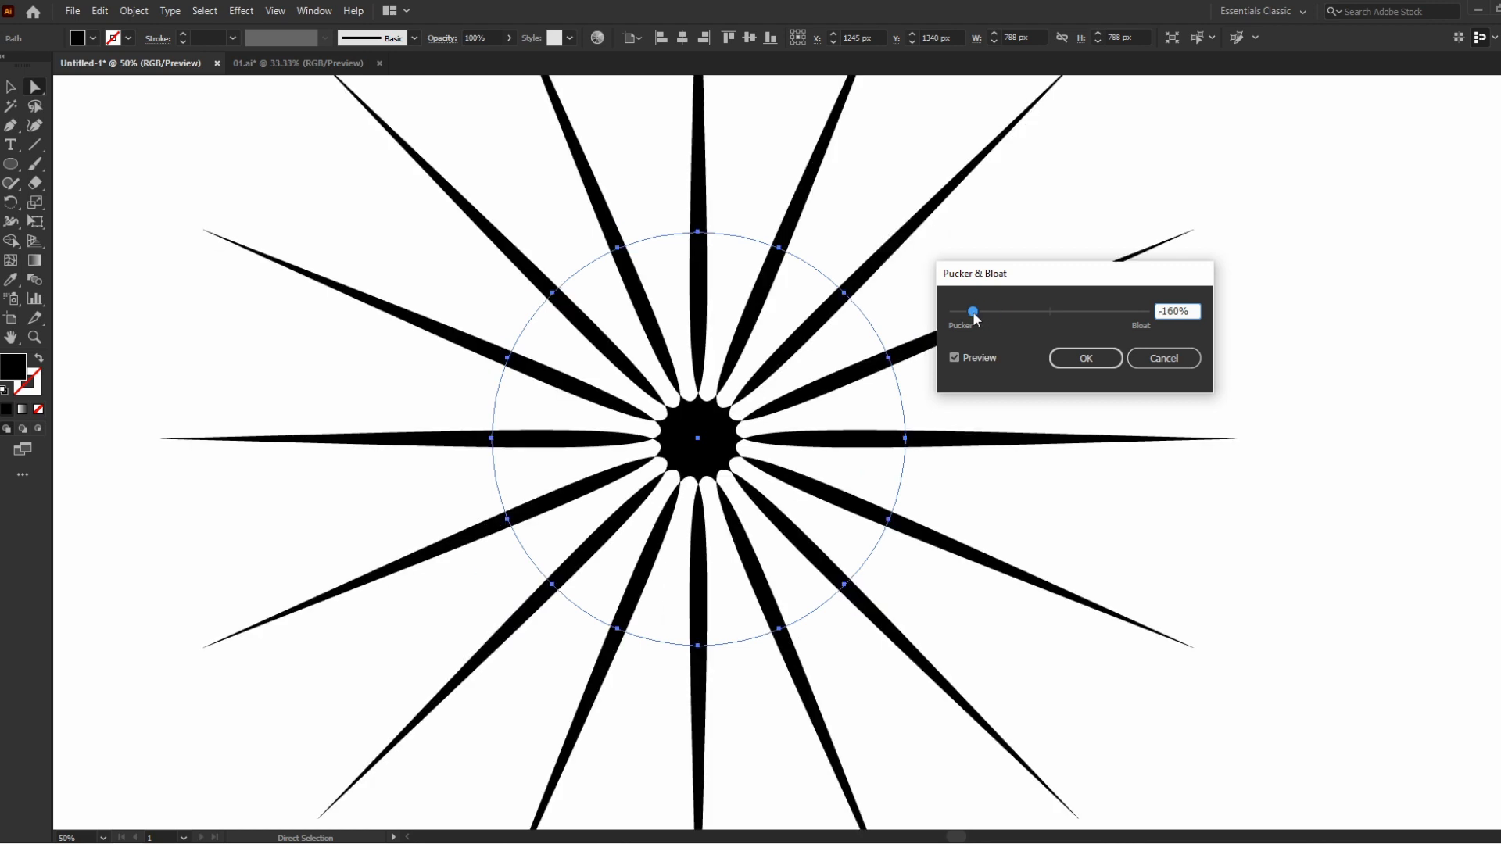
left_click(1078, 359)
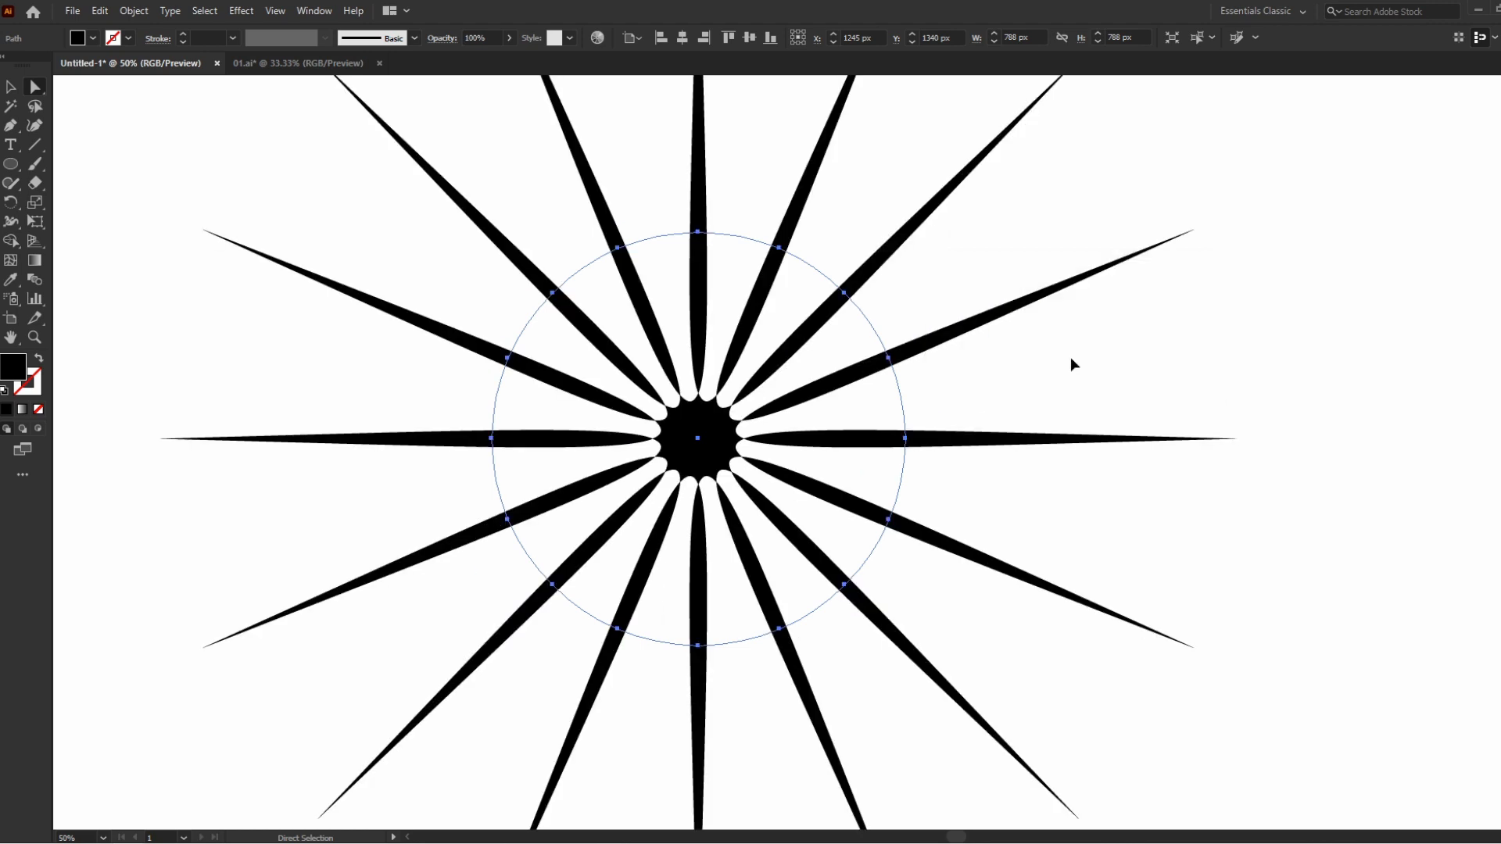
Centre the starburst vertically and horizontally on the artboard and deselect it.
key("ctrl+minus")
key("ctrl+minus")
left_click_drag(705, 384, 739, 287)
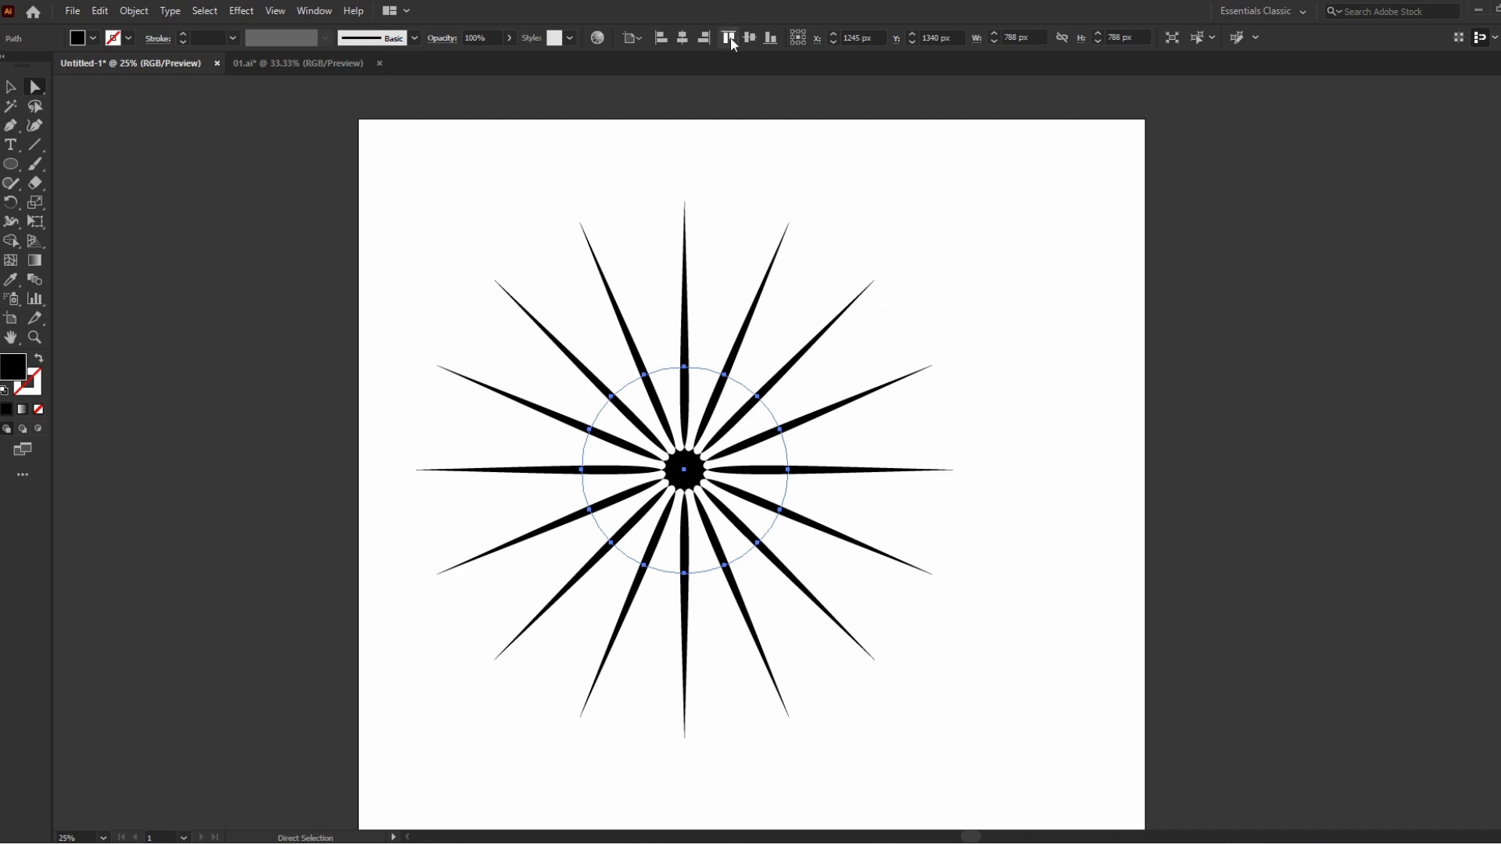
left_click(751, 37)
left_click(682, 38)
left_click(1048, 419)
scroll(1048, 419, "down", 1)
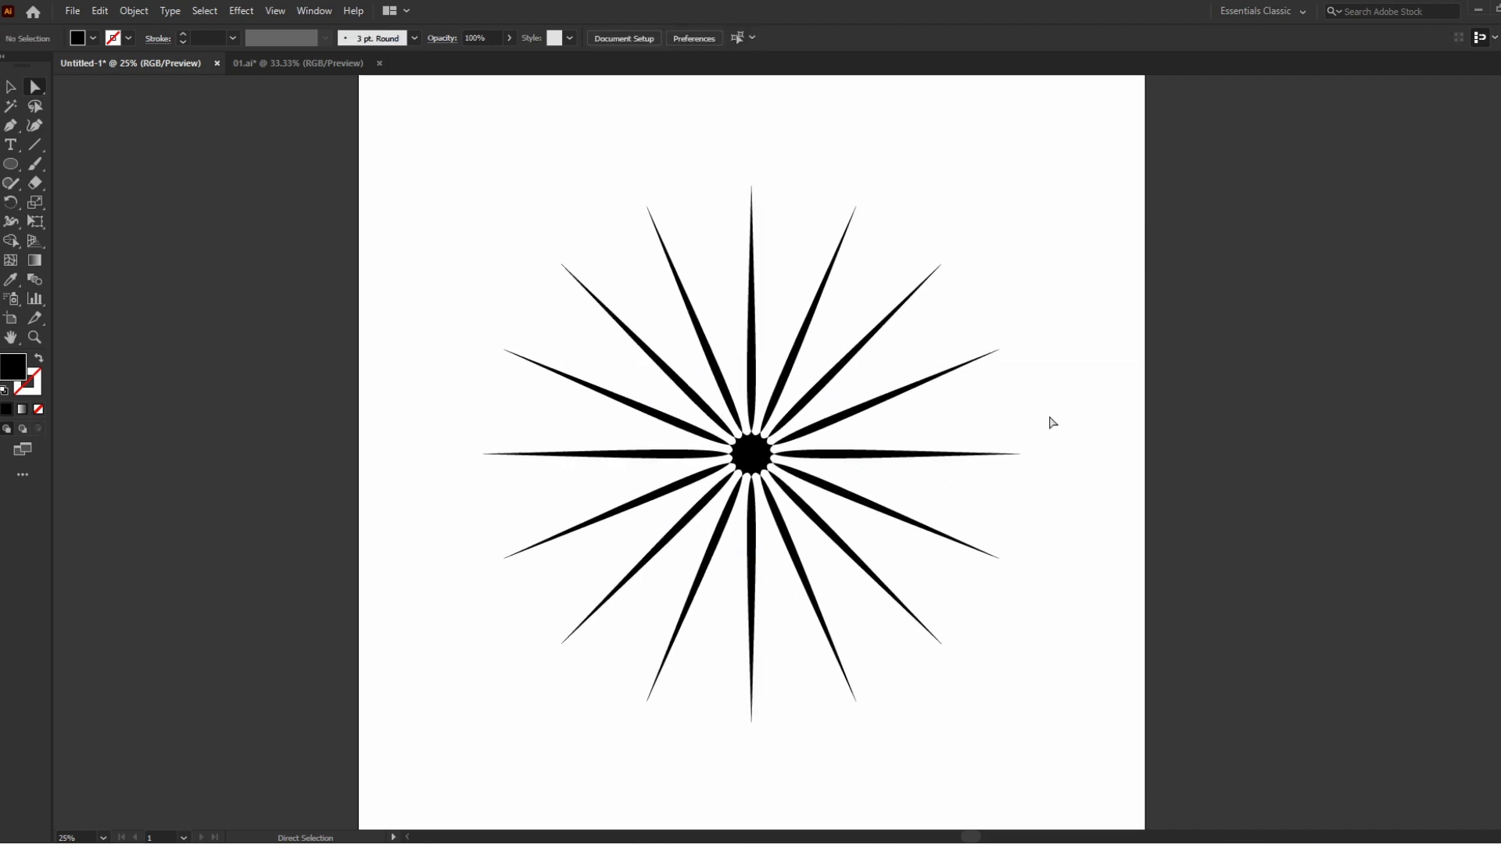
left_click(724, 438)
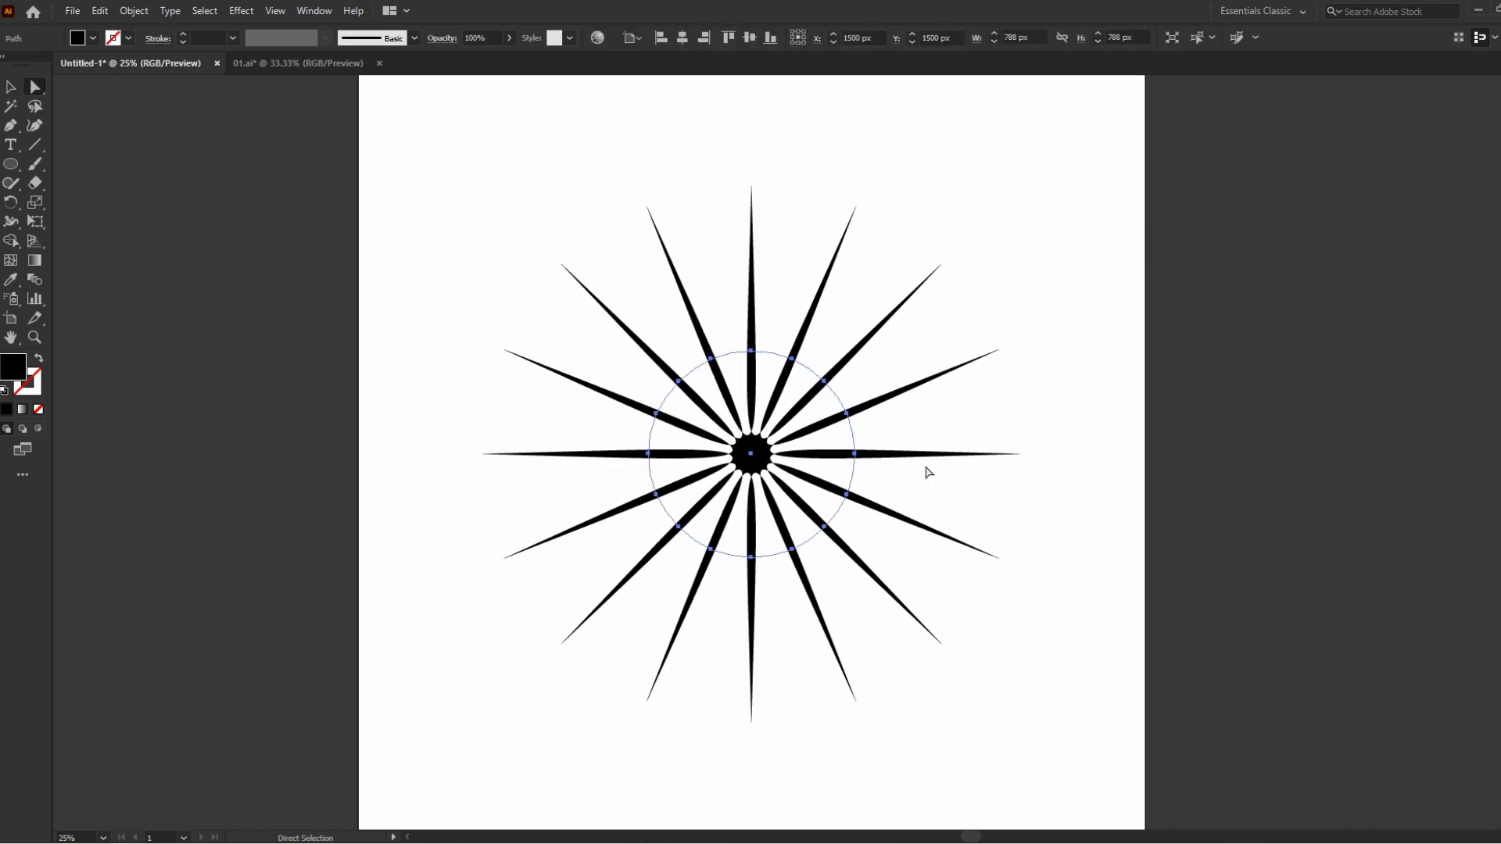
left_click(1054, 535)
scroll(1005, 462, "up", 1)
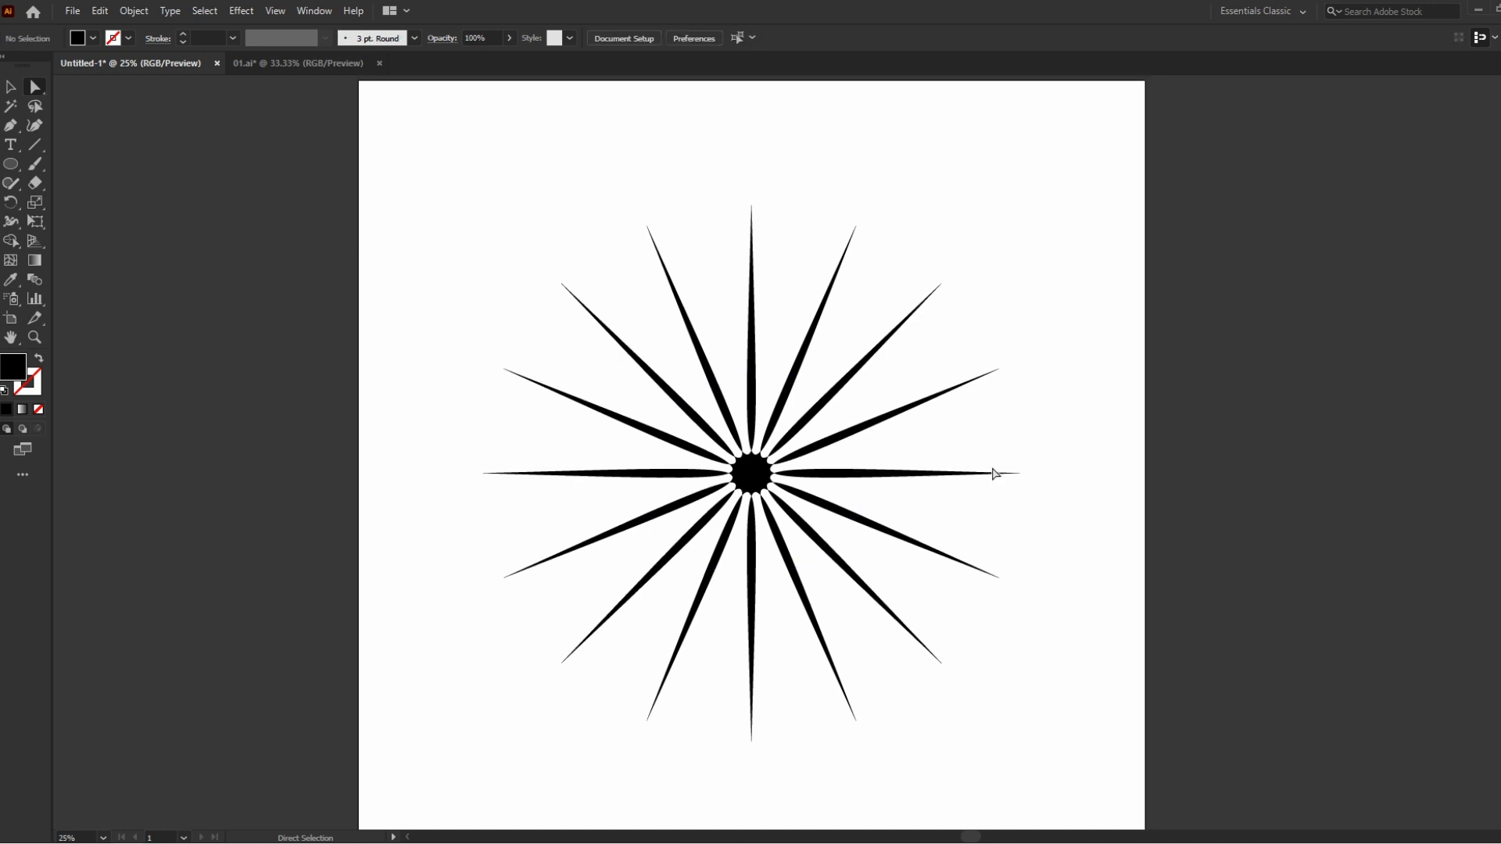
scroll(995, 472, "down", 1)
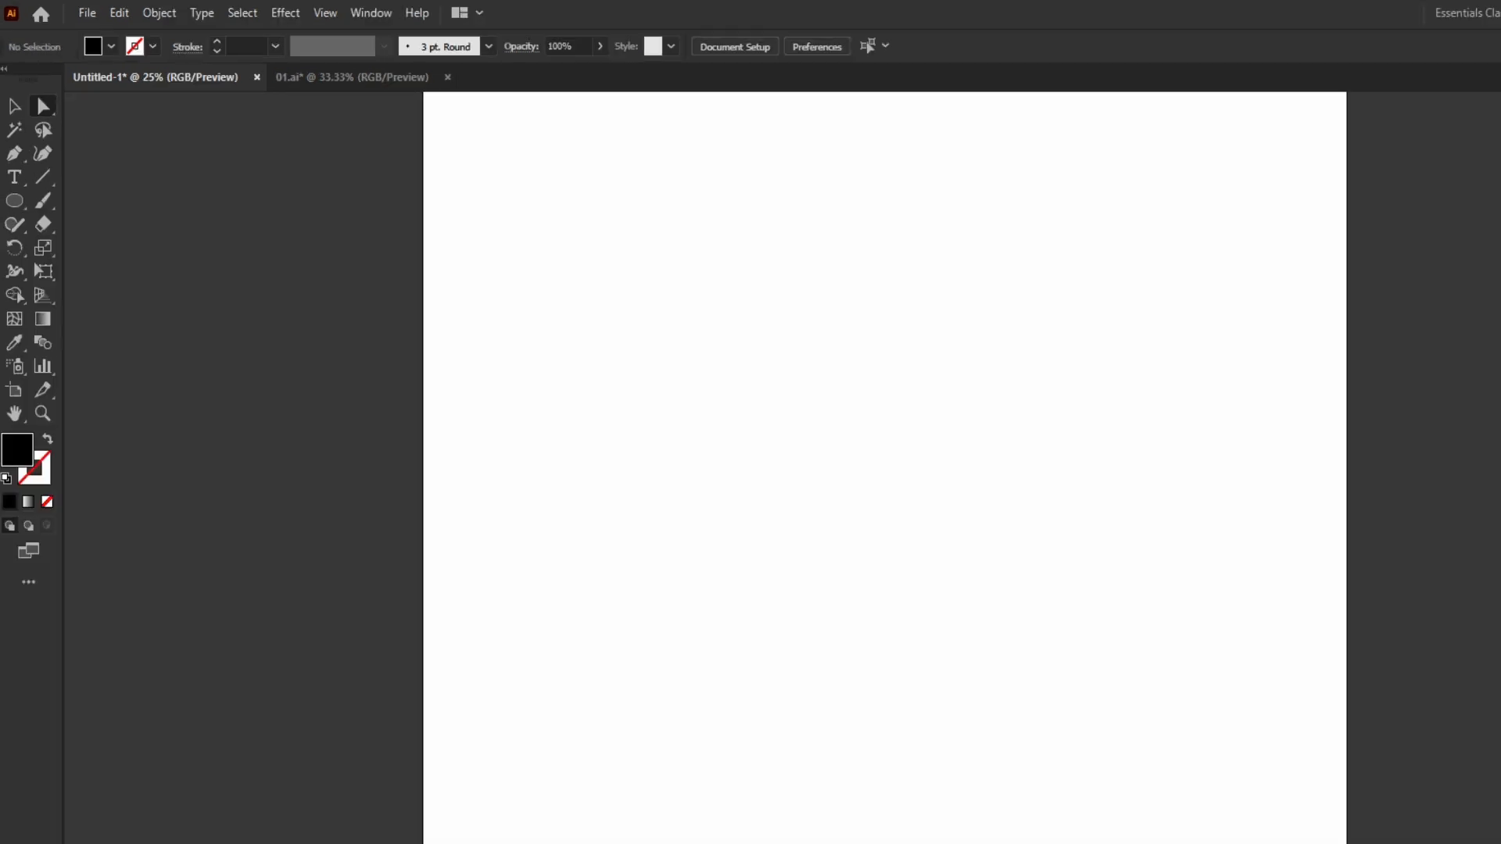
scroll(946, 556, "up", 2)
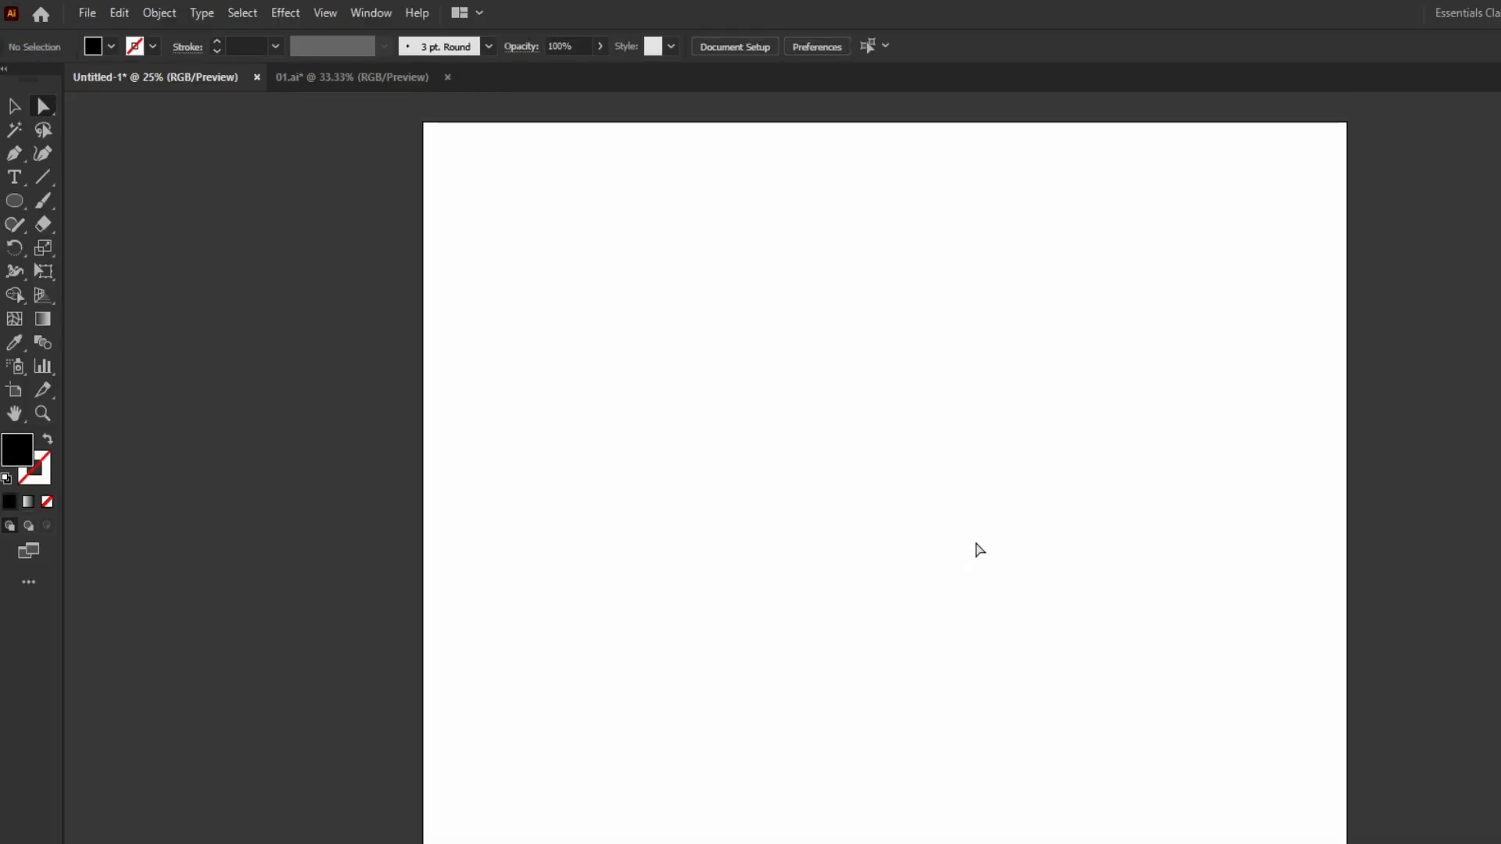
scroll(974, 550, "down", 2)
scroll(1053, 526, "up", 1)
scroll(1110, 480, "left", 2)
scroll(898, 469, "right", 2)
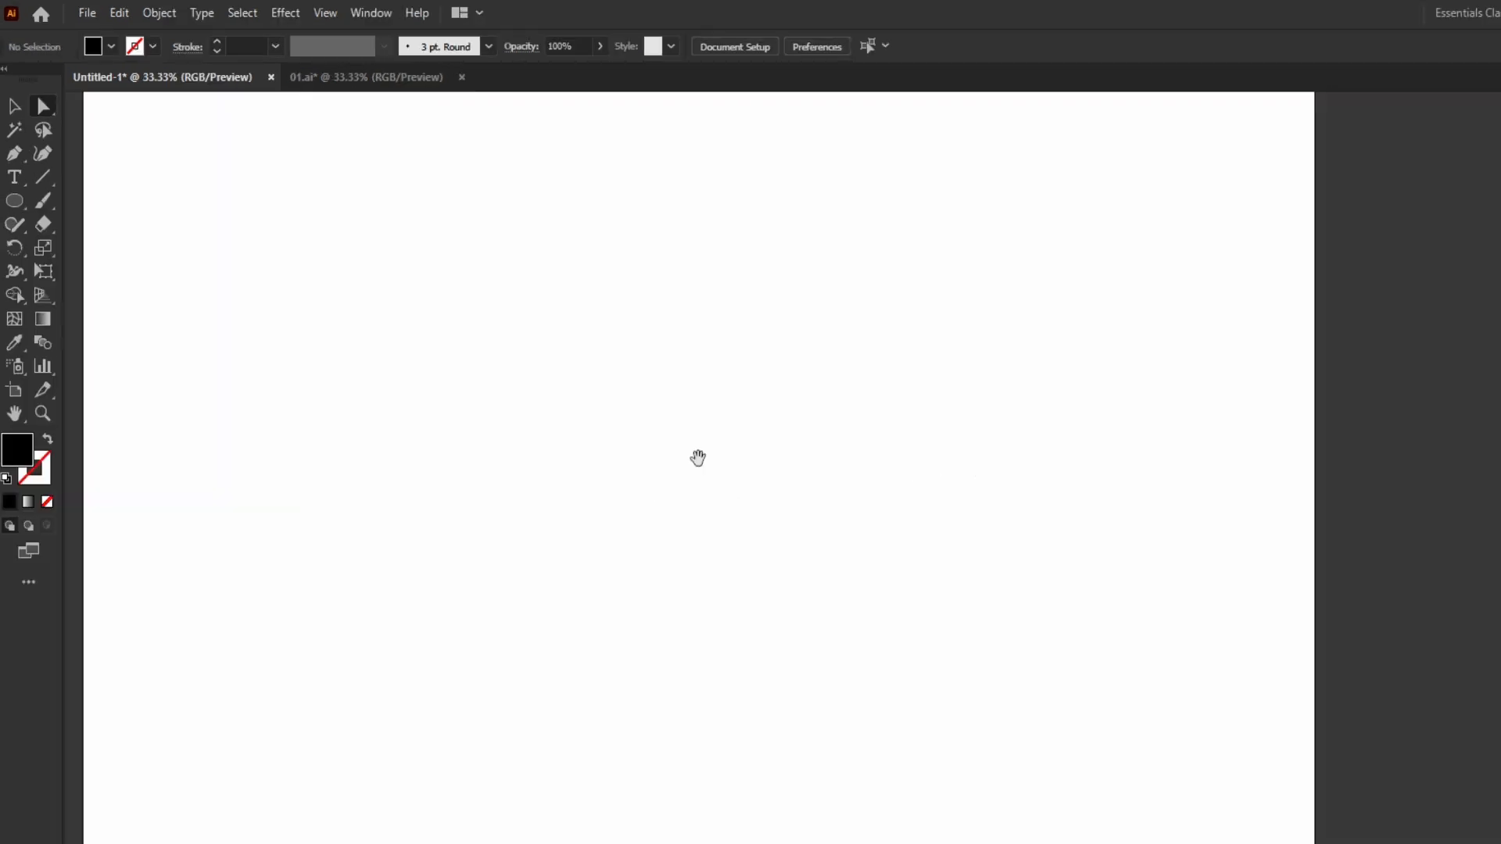
scroll(779, 412, "left", 1)
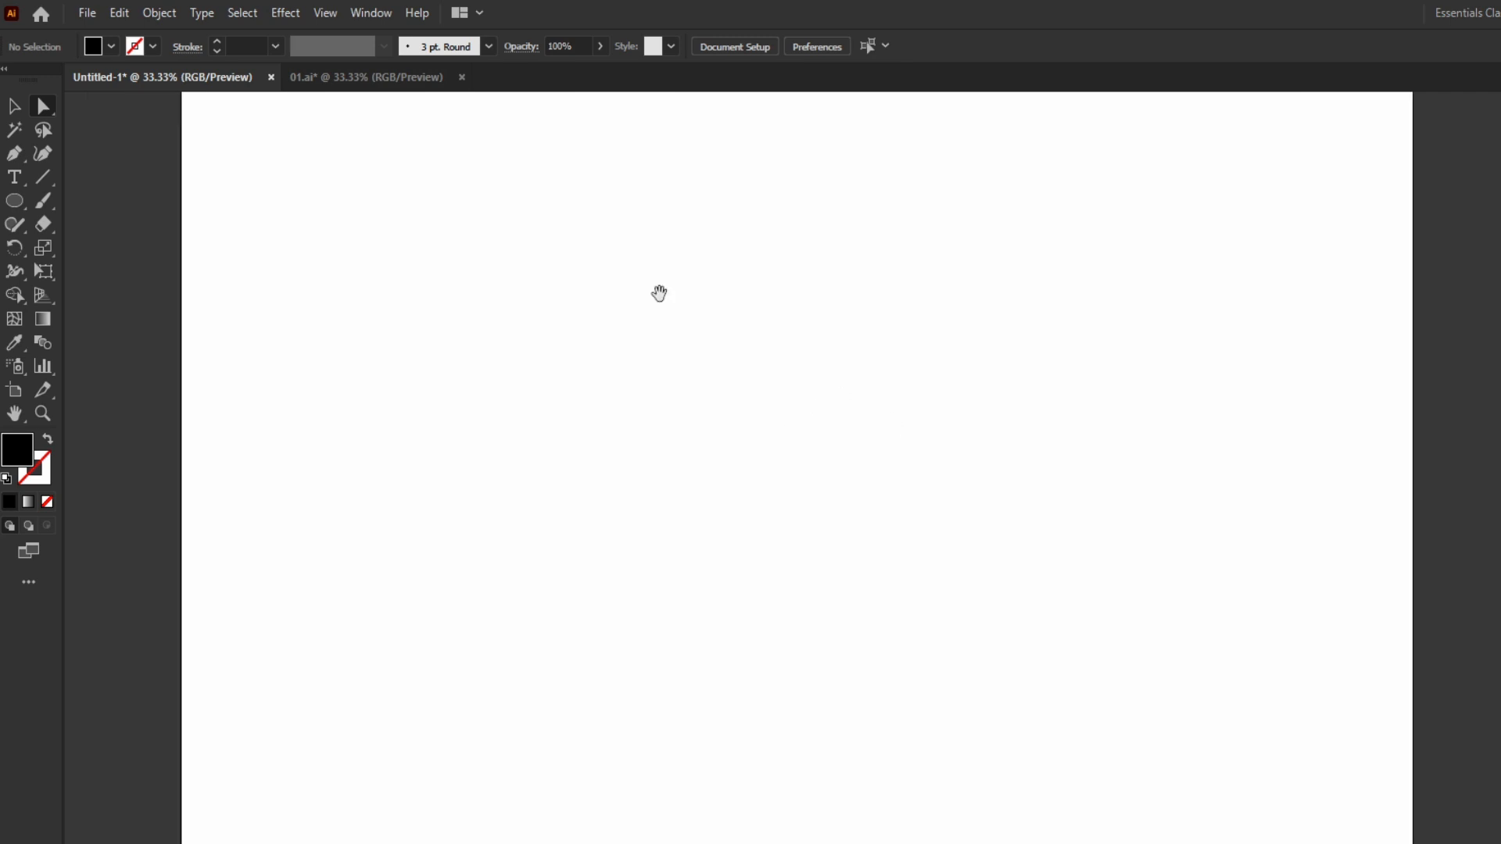
Draw a black rectangle about 754 by 531 px on the empty artboard and select it.
left_click(14, 201)
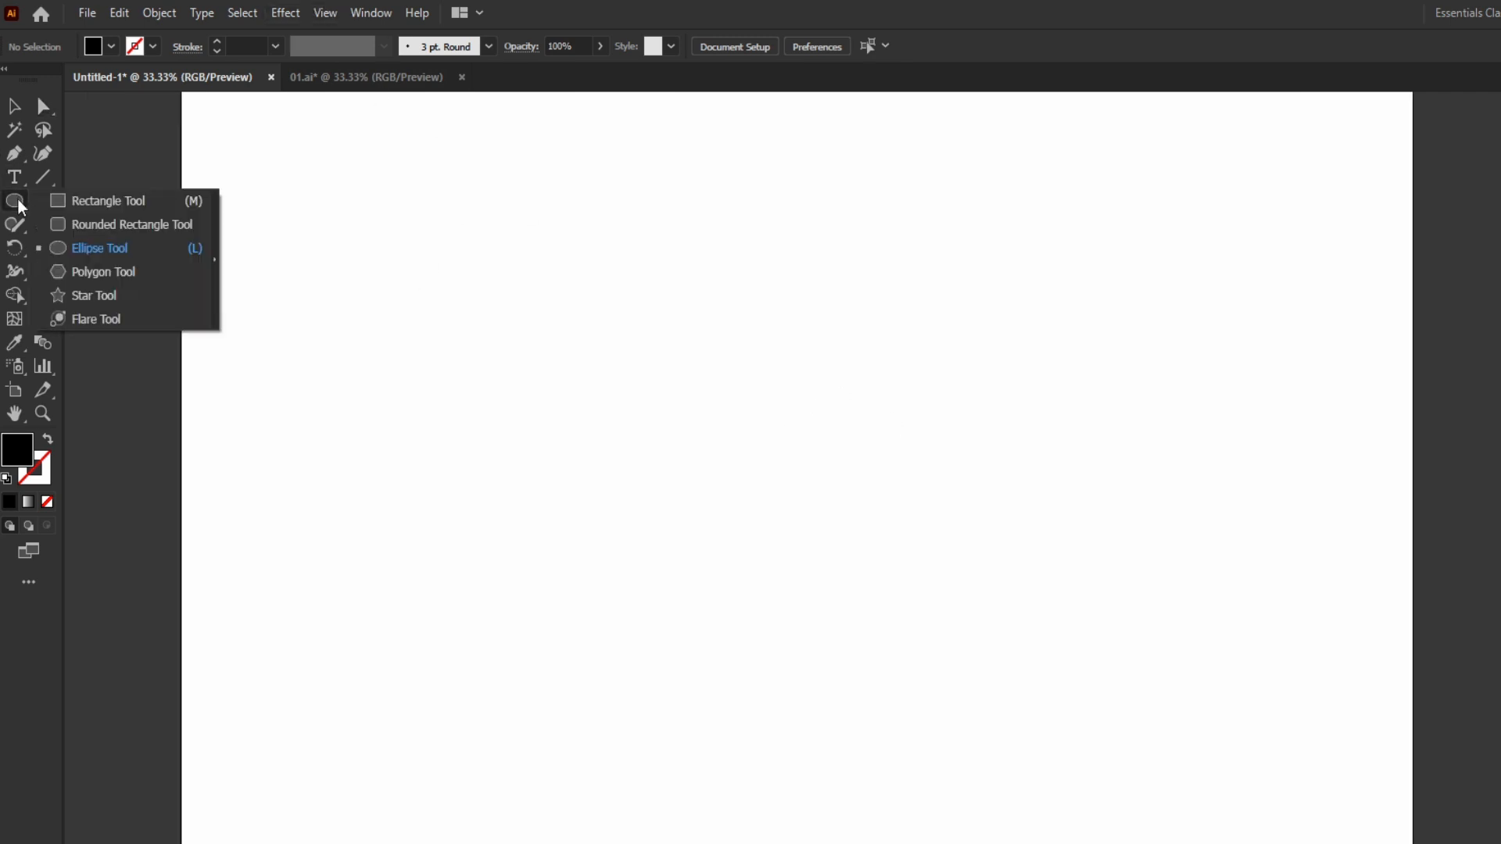
left_click(101, 198)
left_click_drag(498, 312, 817, 539)
left_click_drag(805, 542, 805, 541)
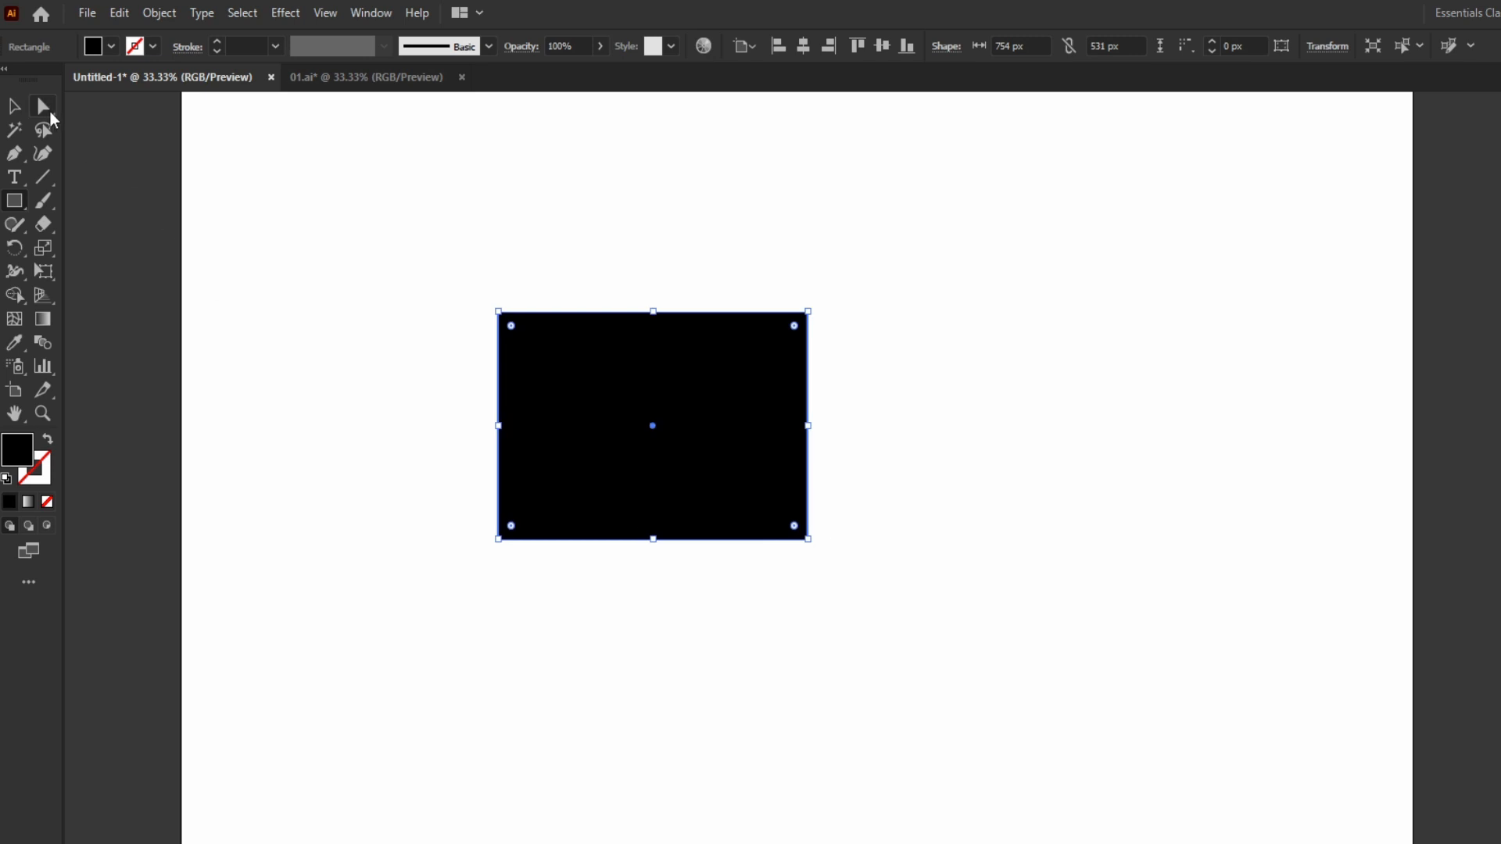
left_click(29, 108)
left_click(554, 262)
left_click(677, 439)
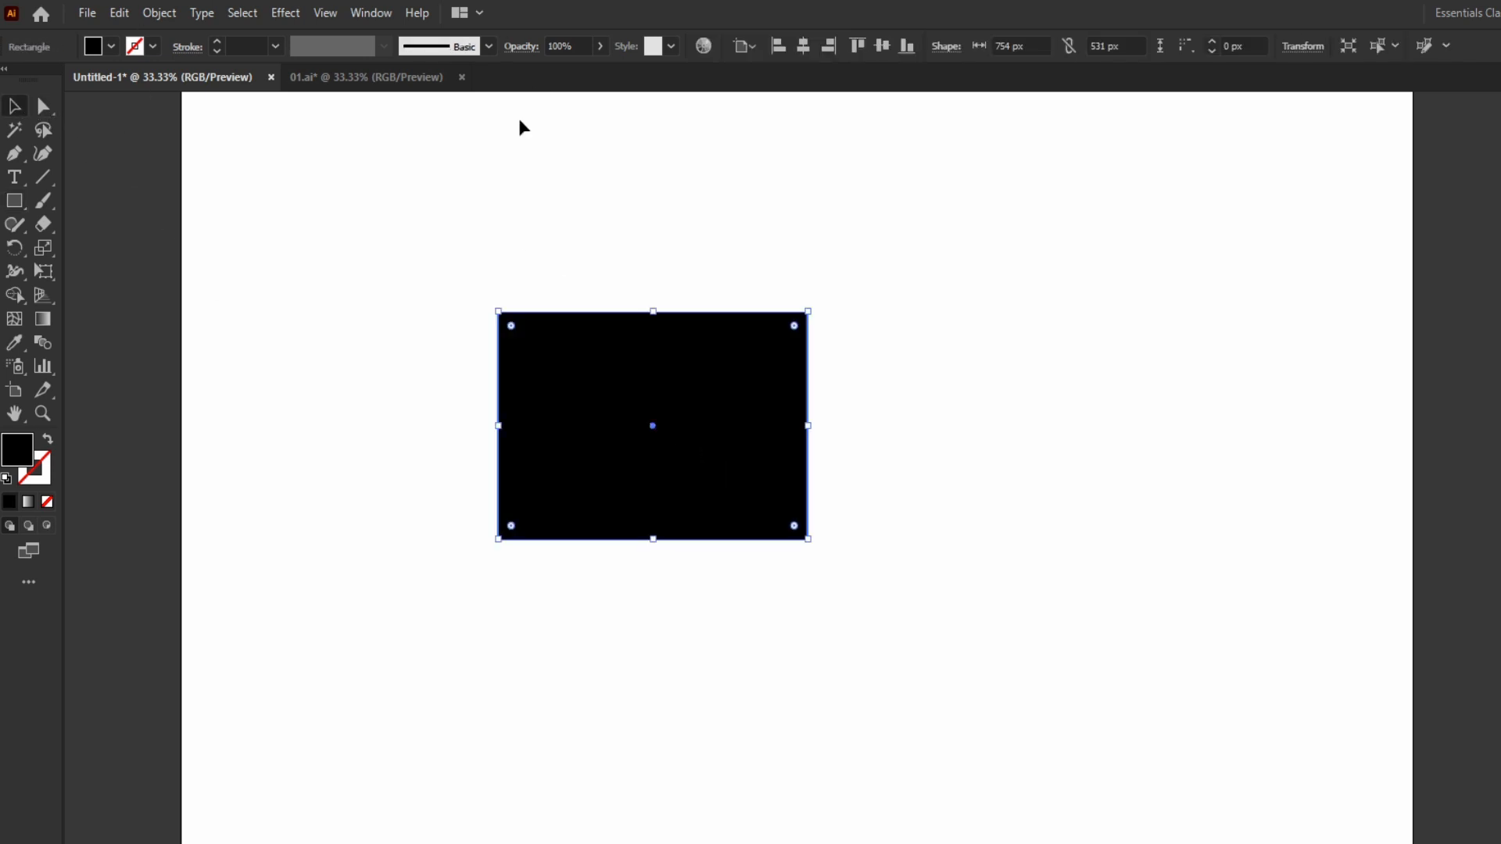
Turn off Smart Guides with the rectangle selected.
left_click(325, 20)
left_click(249, 289)
left_click(786, 415)
left_click(980, 389)
left_click(688, 392)
left_click(321, 13)
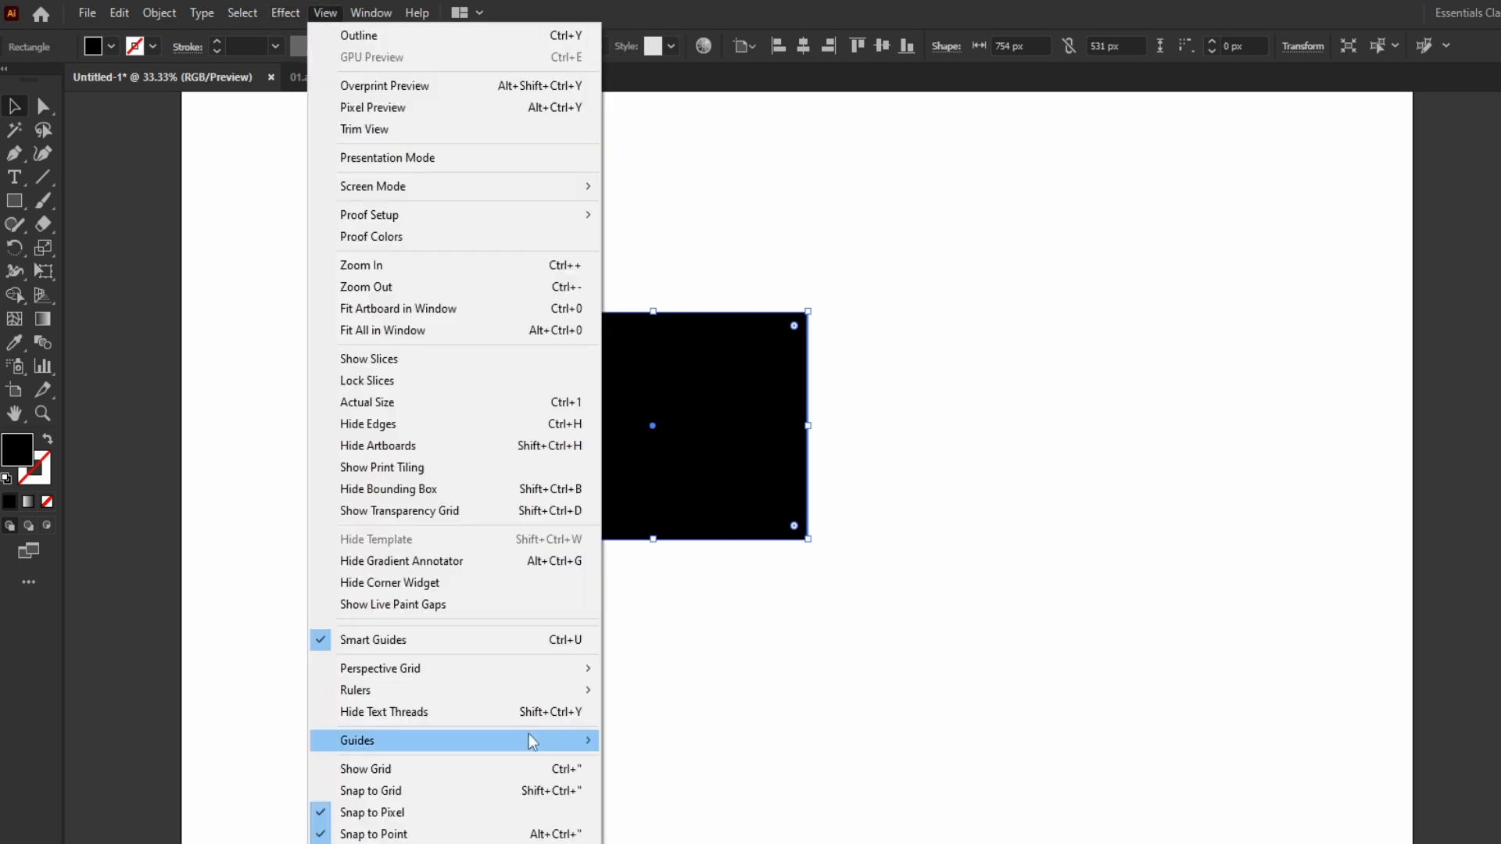
left_click(368, 639)
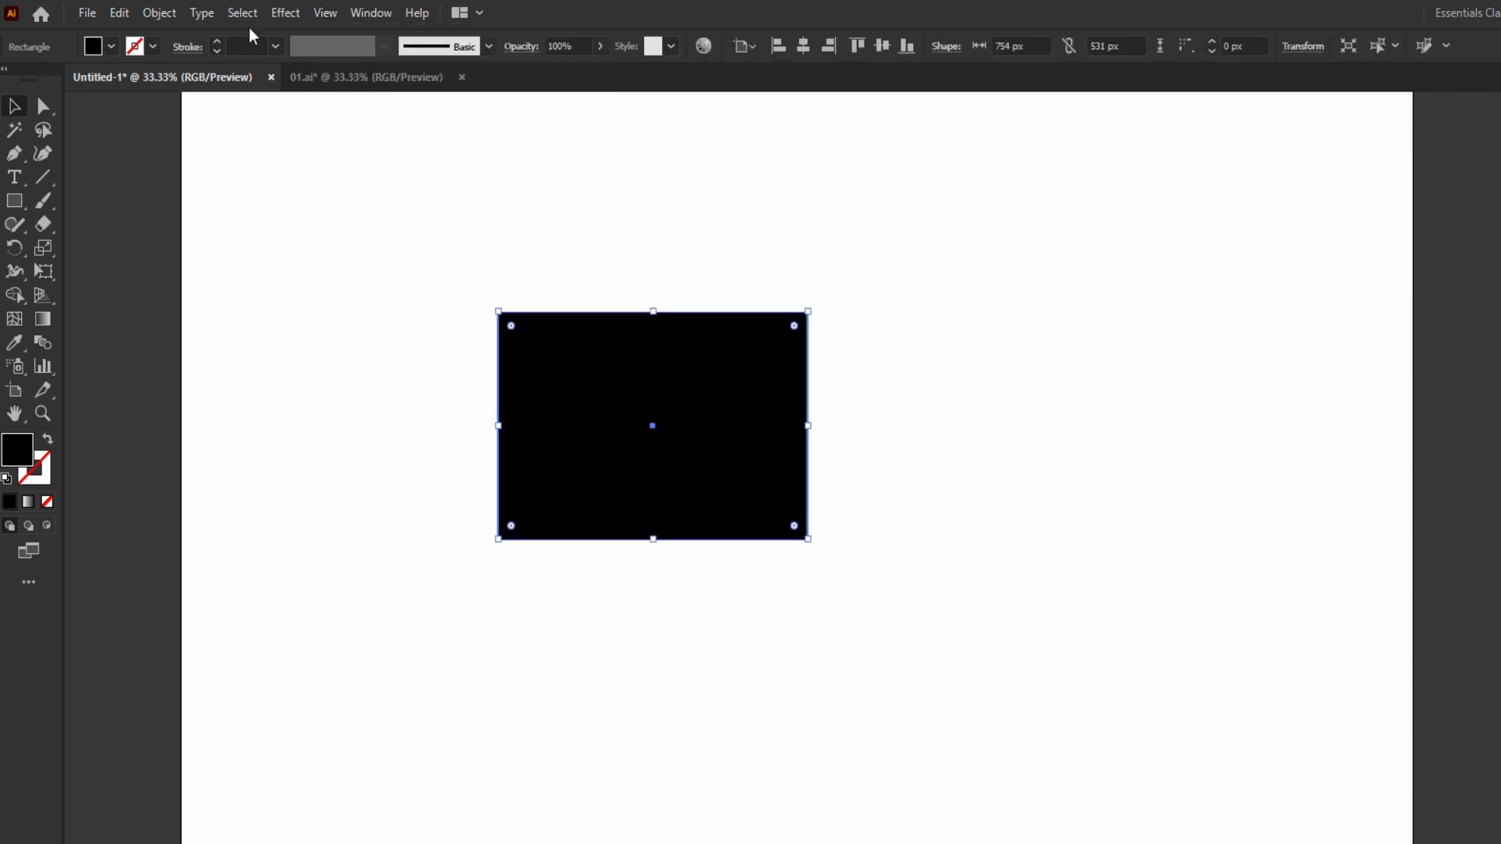
Turn Smart Guides back on and reselect the rectangle.
left_click(325, 12)
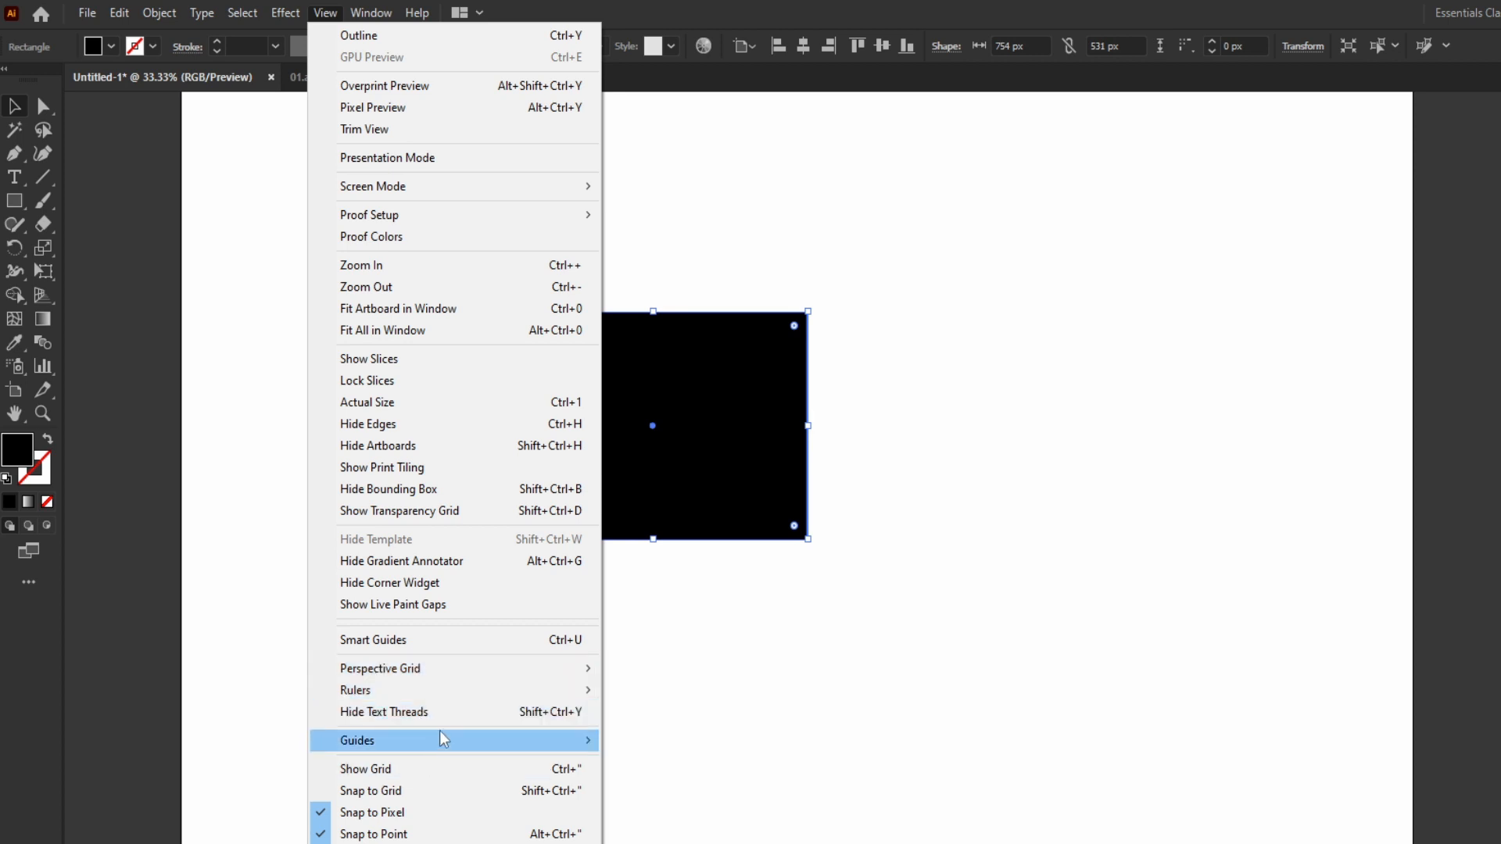
left_click(430, 636)
left_click(1054, 625)
left_click(727, 457)
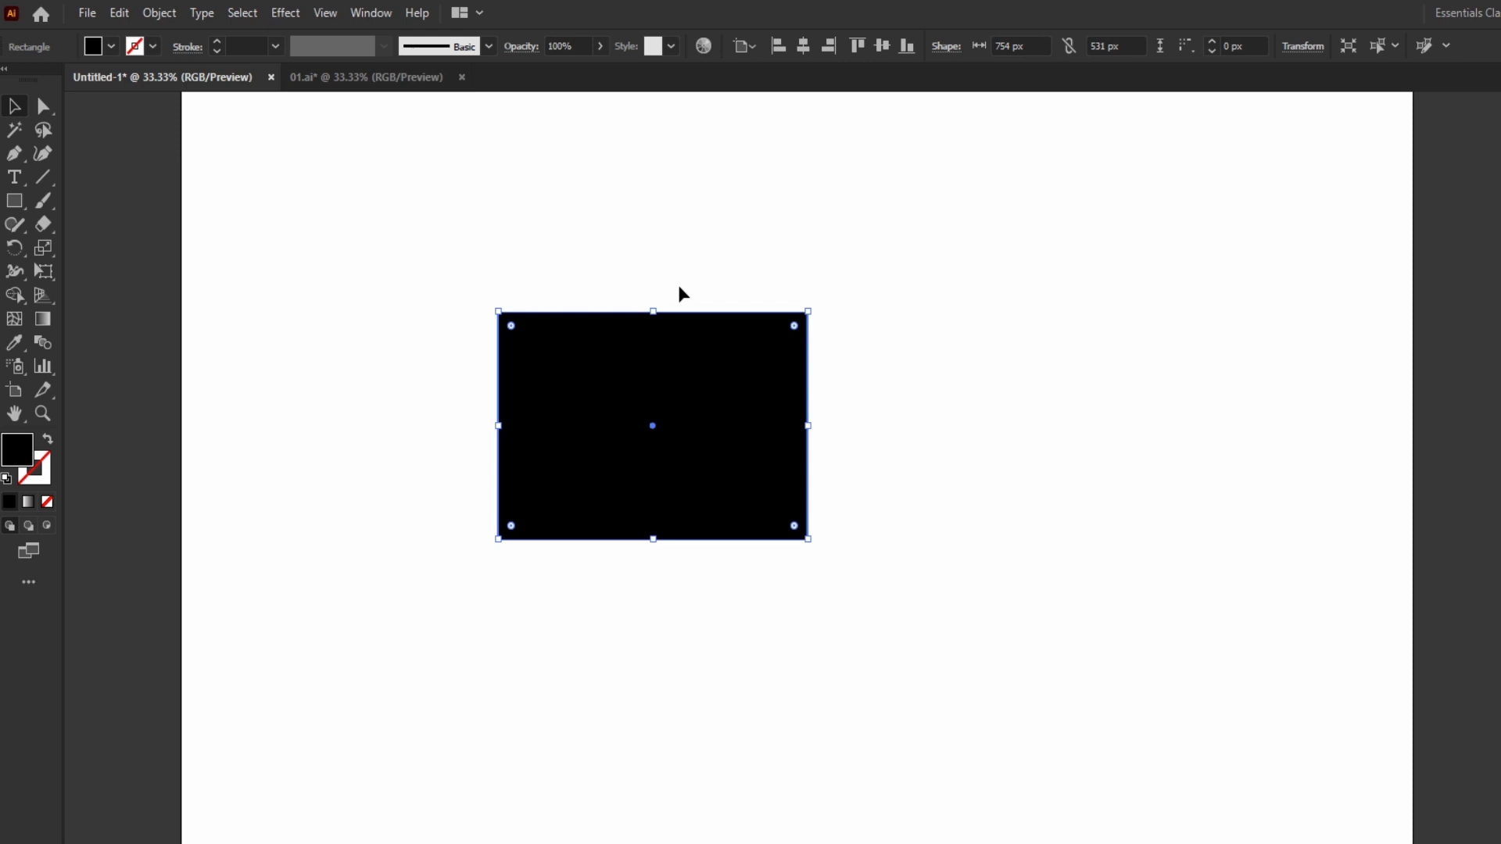
Centre the rectangle horizontally on the artboard and deselect it.
left_click(803, 45)
left_click(864, 478)
scroll(907, 438, "down", 2)
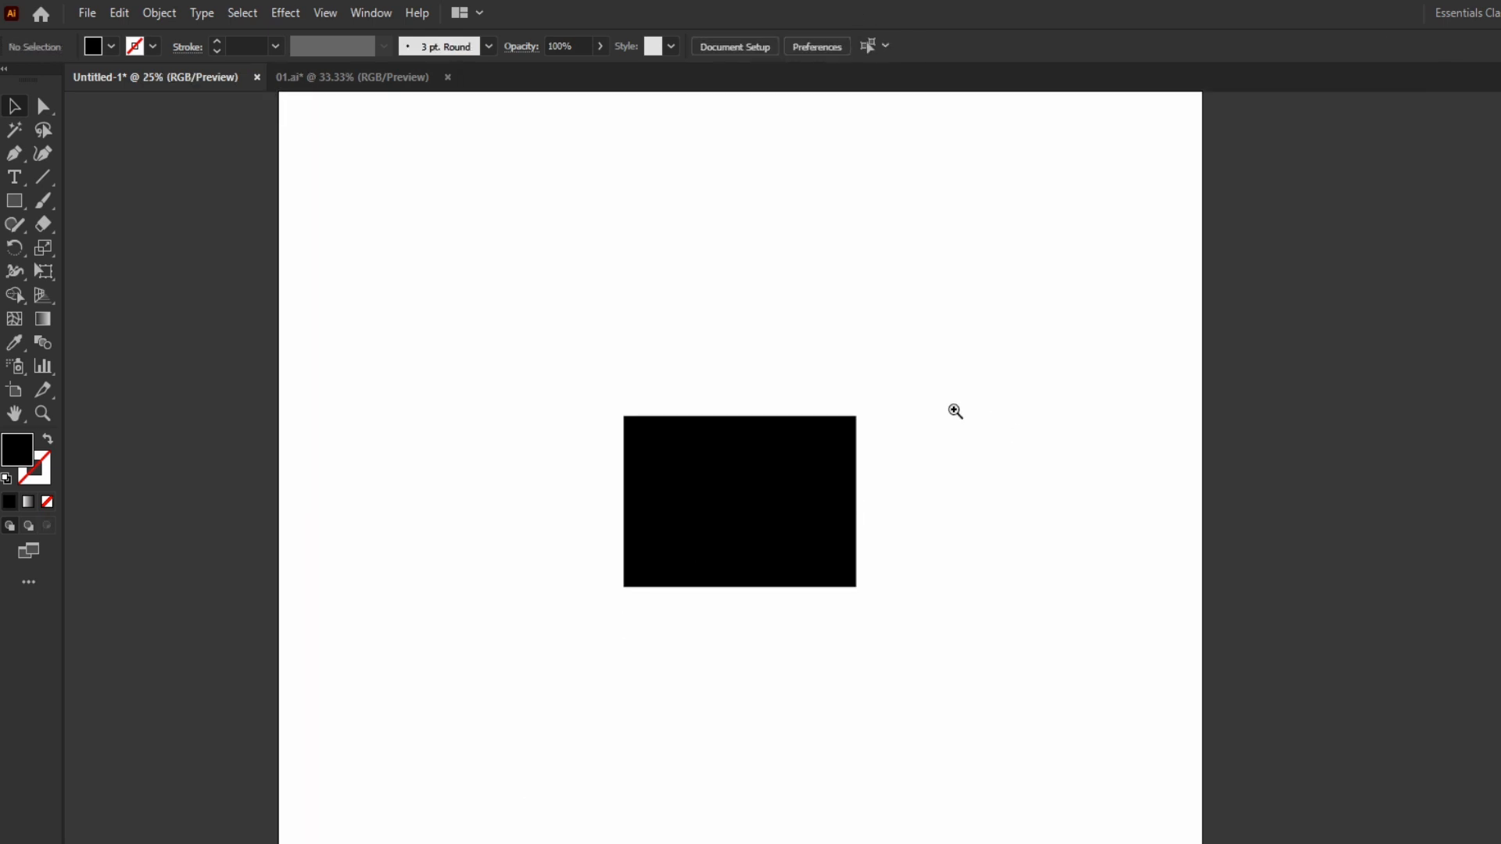
left_click_drag(814, 456, 905, 391)
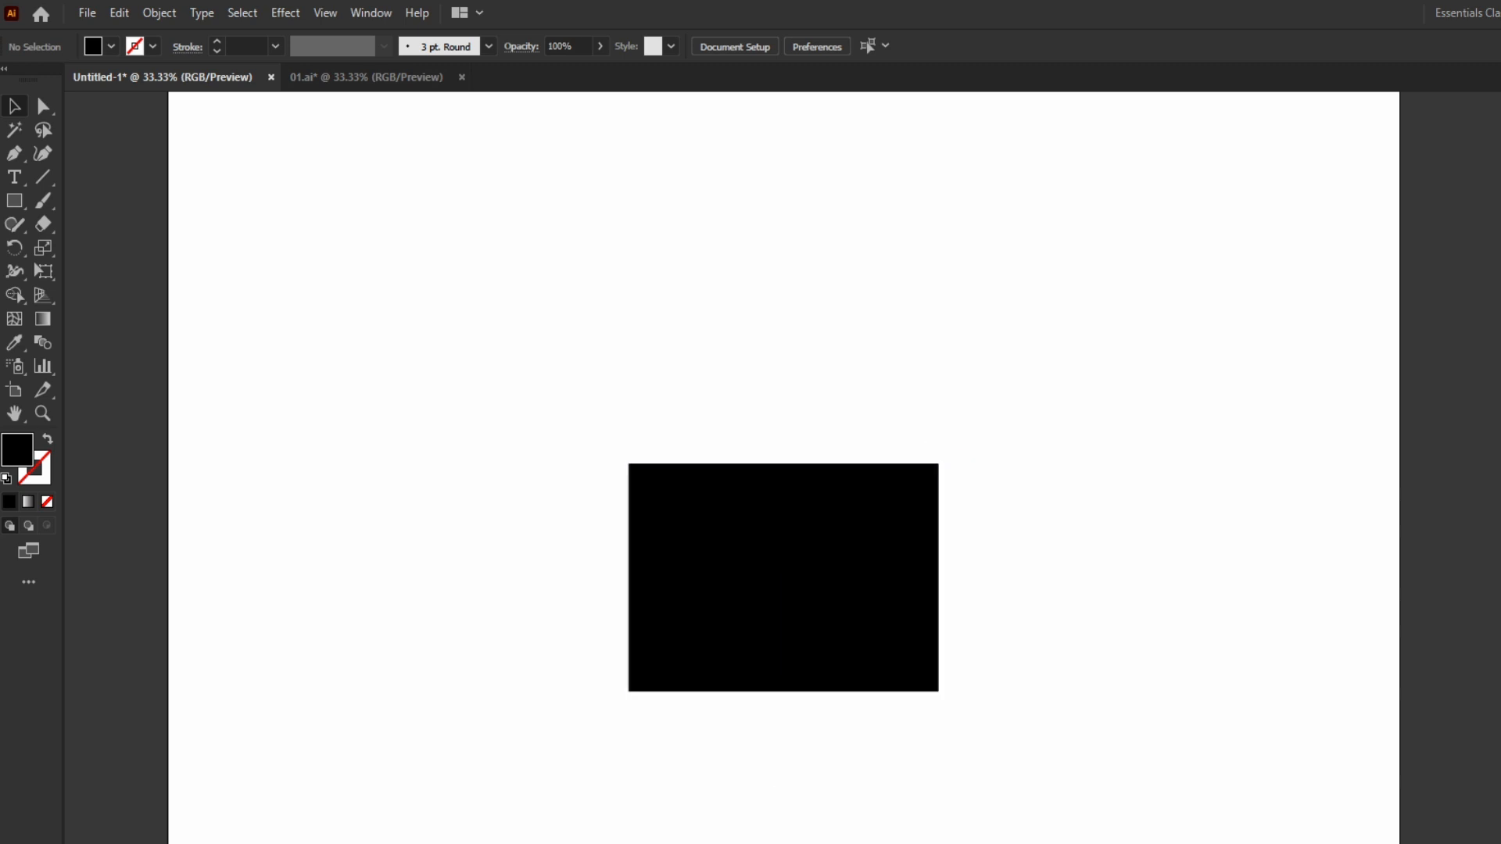